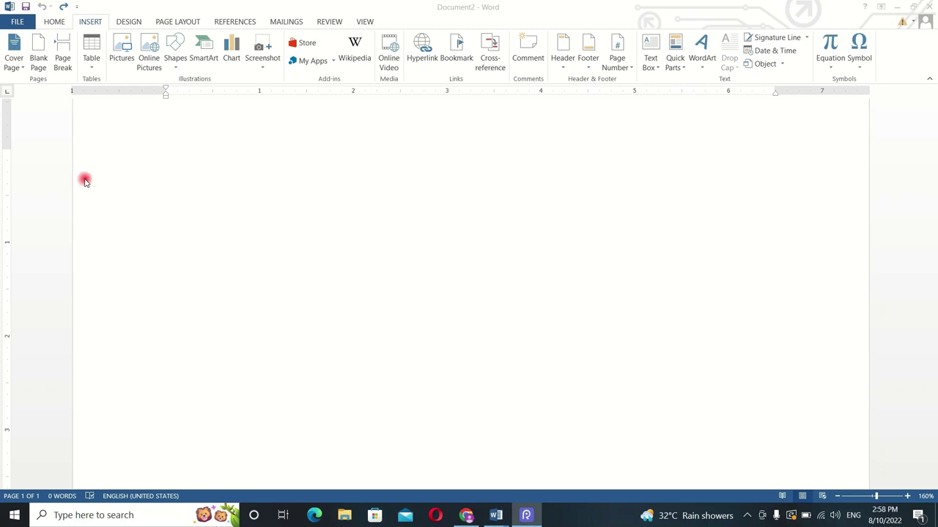
# Step: Insert the Integral cover page with its road photo, Abstract and document title placeholders
pyautogui.scroll(2, 84, 181)
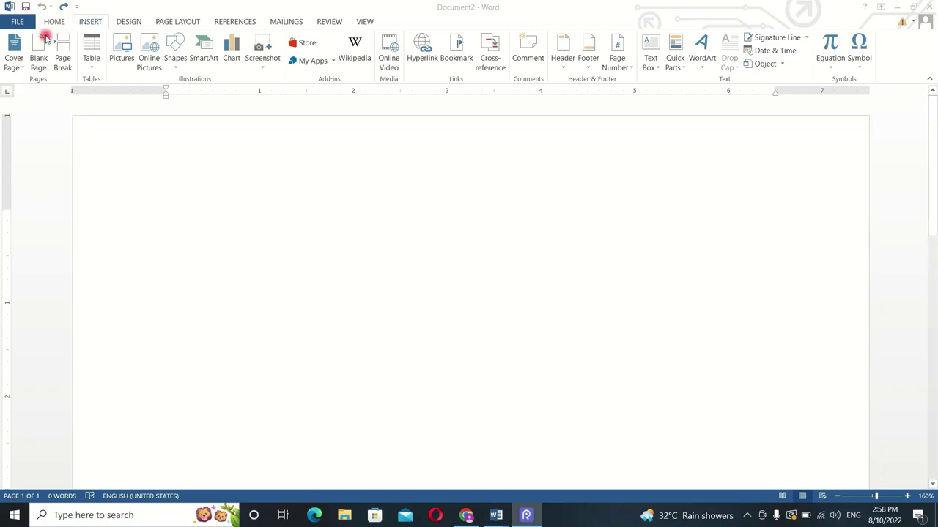
pyautogui.click(11, 63)
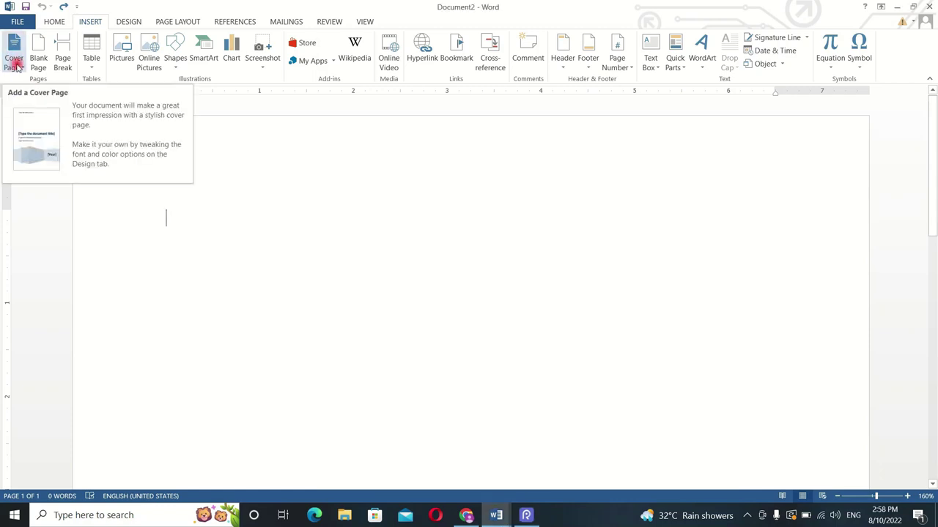
pyautogui.click(14, 63)
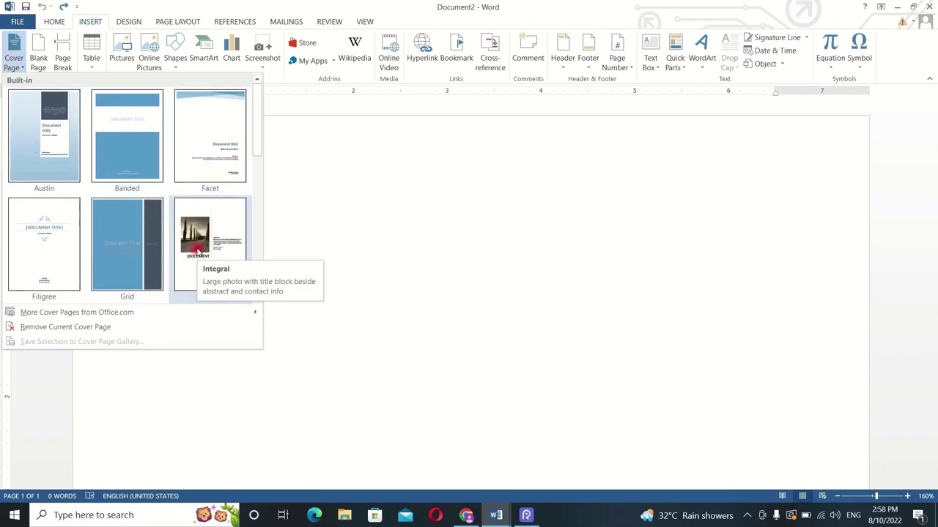
pyautogui.click(197, 251)
pyautogui.scroll(-5, 280, 264)
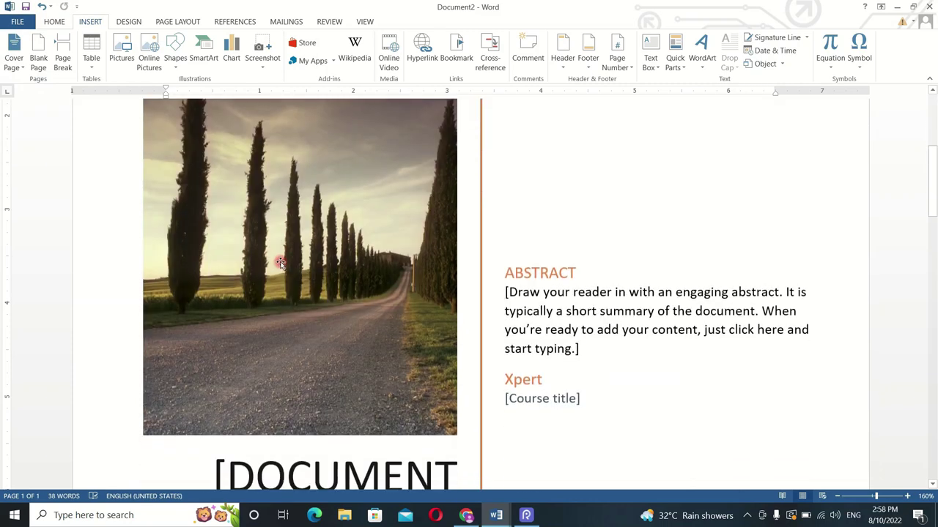
pyautogui.scroll(-2, 429, 261)
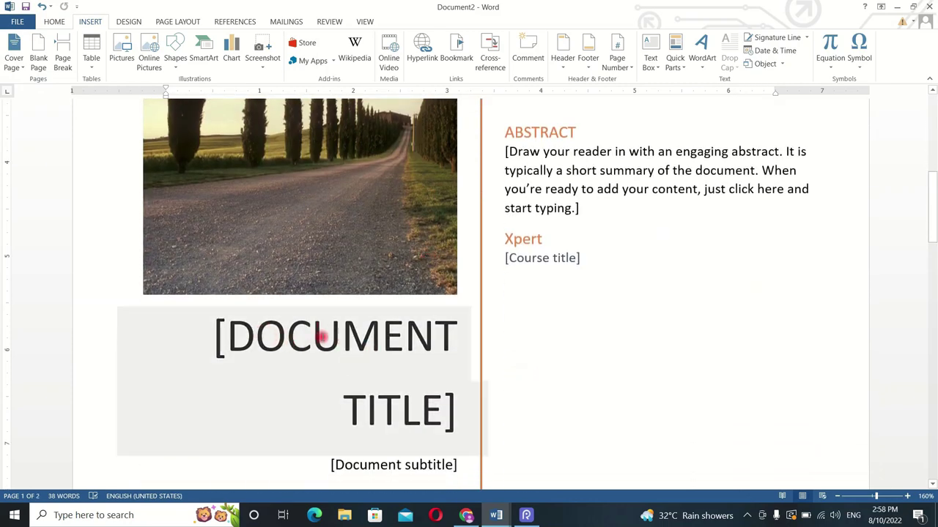
pyautogui.keyDown('ctrl'); pyautogui.scroll(-3, 348, 323); pyautogui.keyUp('ctrl')
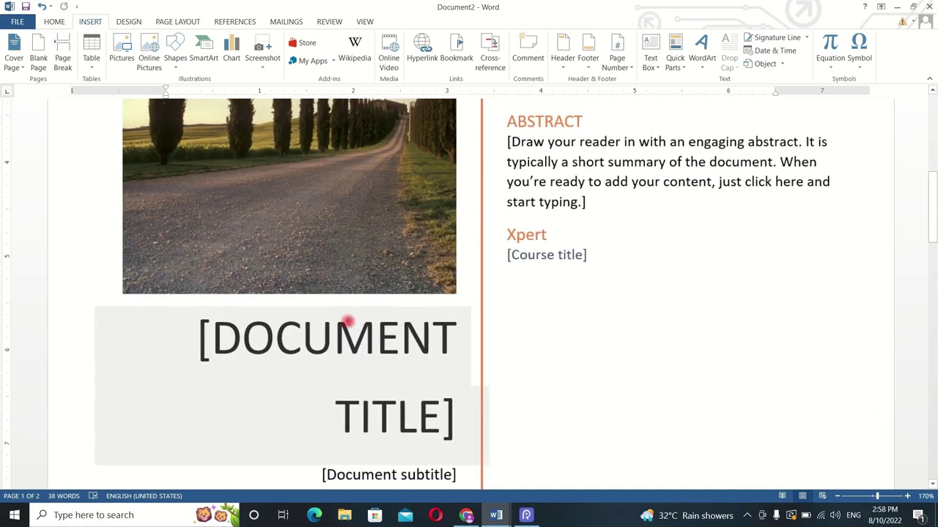
pyautogui.keyDown('ctrl'); pyautogui.scroll(-4, 348, 323); pyautogui.keyUp('ctrl')
pyautogui.keyDown('ctrl'); pyautogui.scroll(-4, 349, 321); pyautogui.keyUp('ctrl')
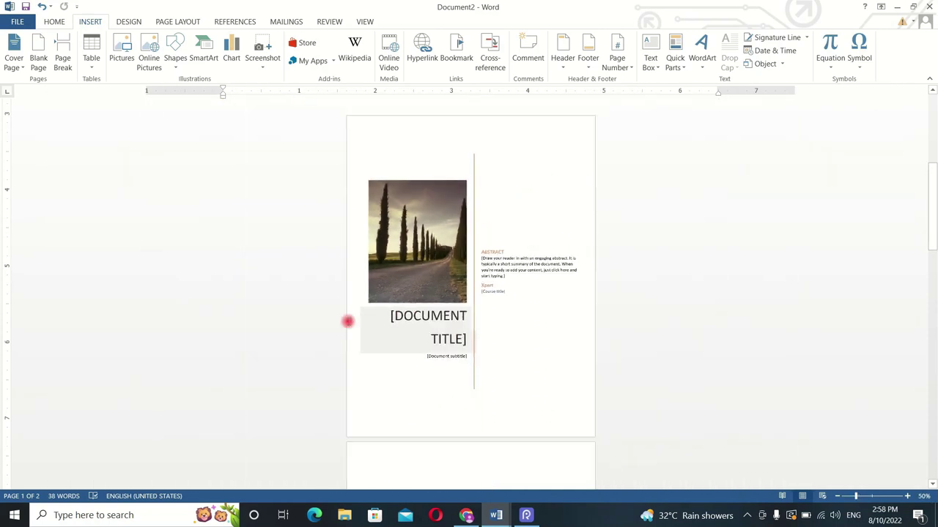
pyautogui.keyDown('ctrl'); pyautogui.scroll(3, 309, 335); pyautogui.keyUp('ctrl')
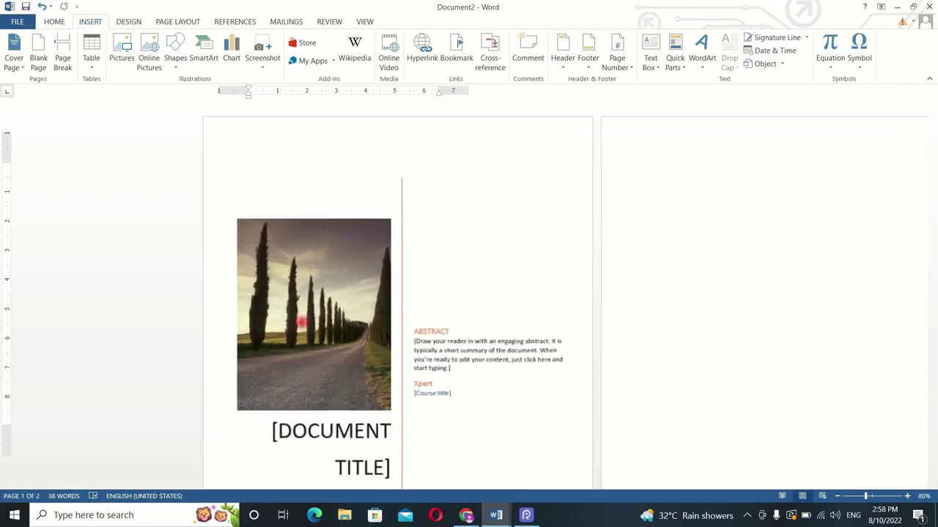
pyautogui.keyDown('ctrl'); pyautogui.scroll(2, 307, 343); pyautogui.keyUp('ctrl')
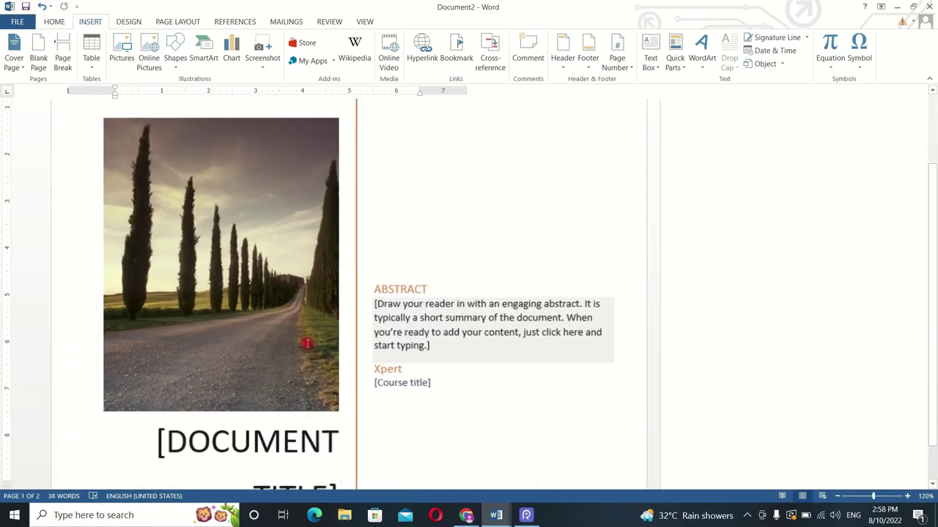
pyautogui.keyDown('ctrl'); pyautogui.scroll(2, 308, 341); pyautogui.keyUp('ctrl')
pyautogui.scroll(-3, 309, 338)
# Step: Replace the [DOCUMENT TITLE] placeholder with the title 'COMPUTER CLASS'
pyautogui.click(429, 270)
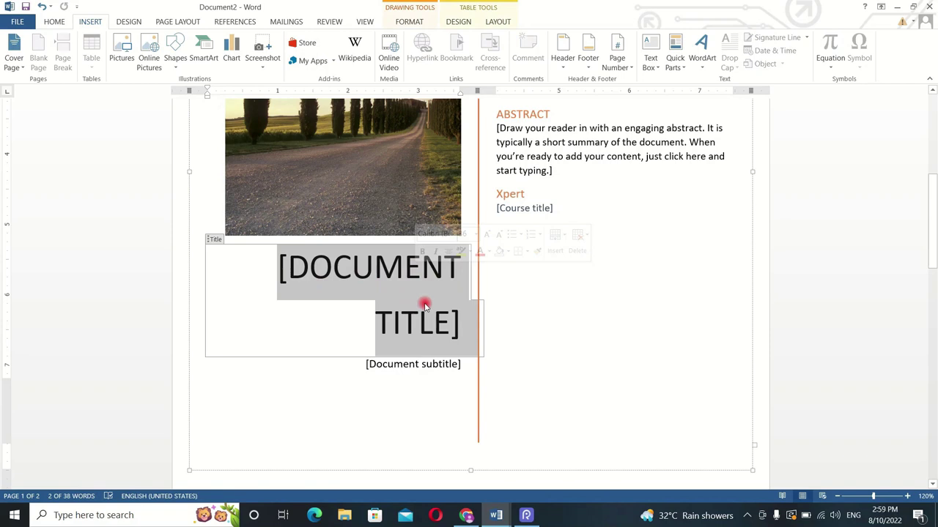
pyautogui.write('COMPUTER CLASS')
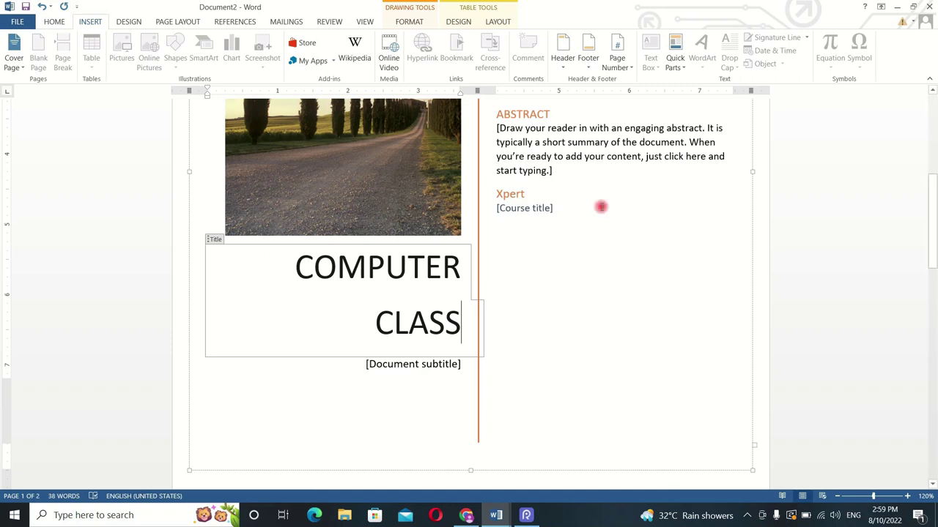
pyautogui.scroll(3, 513, 308)
pyautogui.scroll(3, 383, 244)
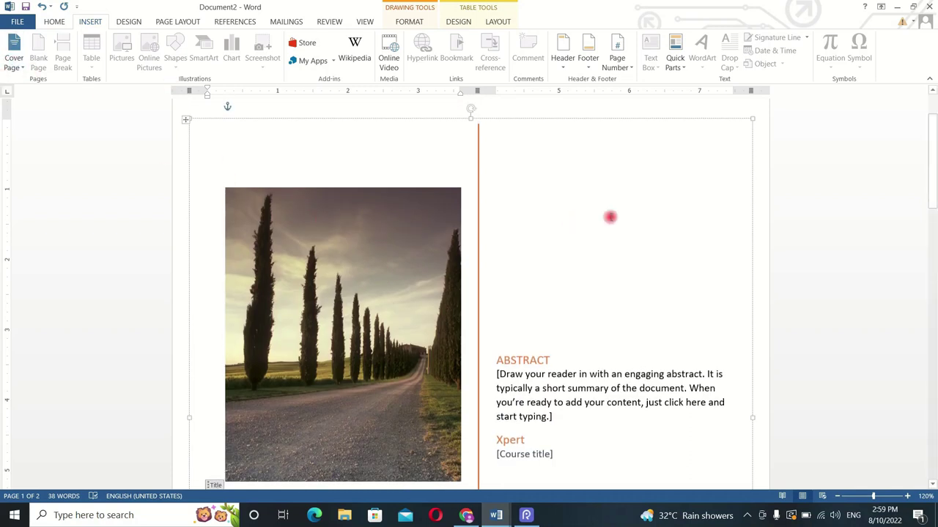
pyautogui.scroll(-7, 479, 207)
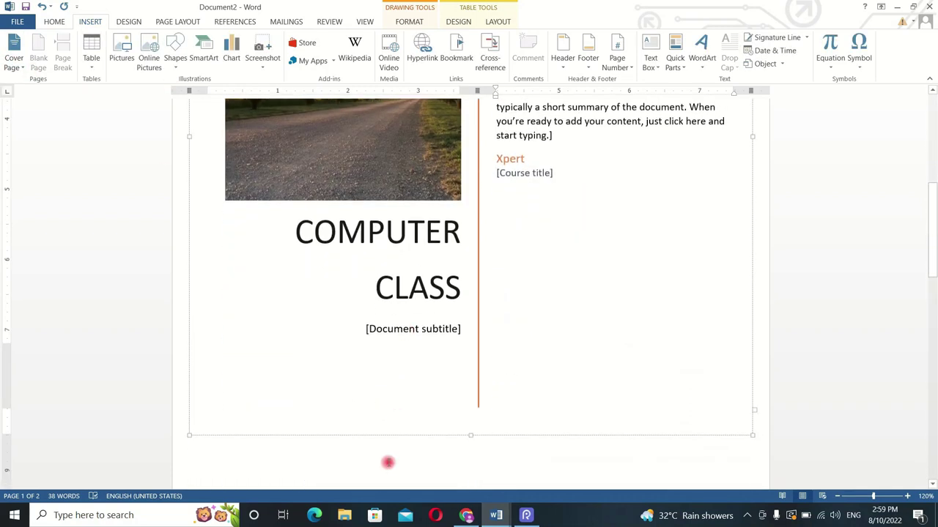
pyautogui.click(387, 462)
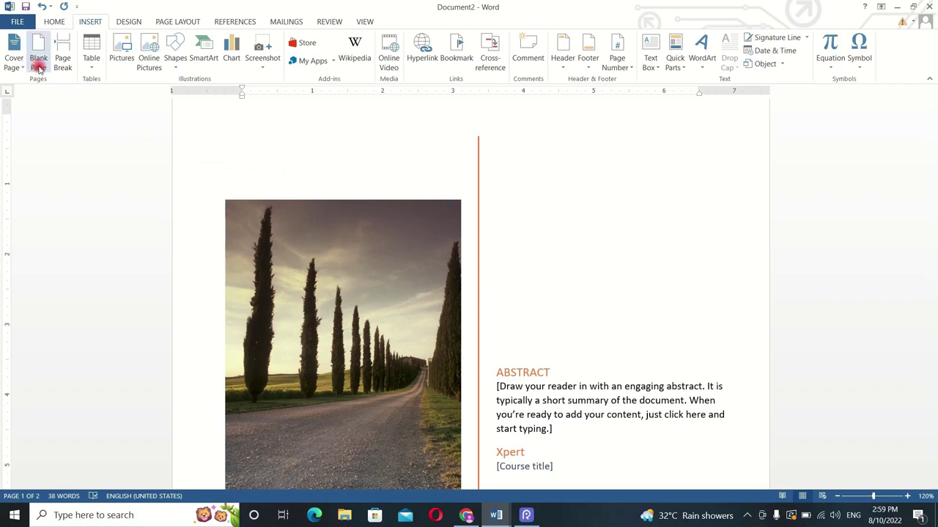
# Step: Add blank pages after the COMPUTER CLASS cover so the document has four pages
pyautogui.click(41, 68)
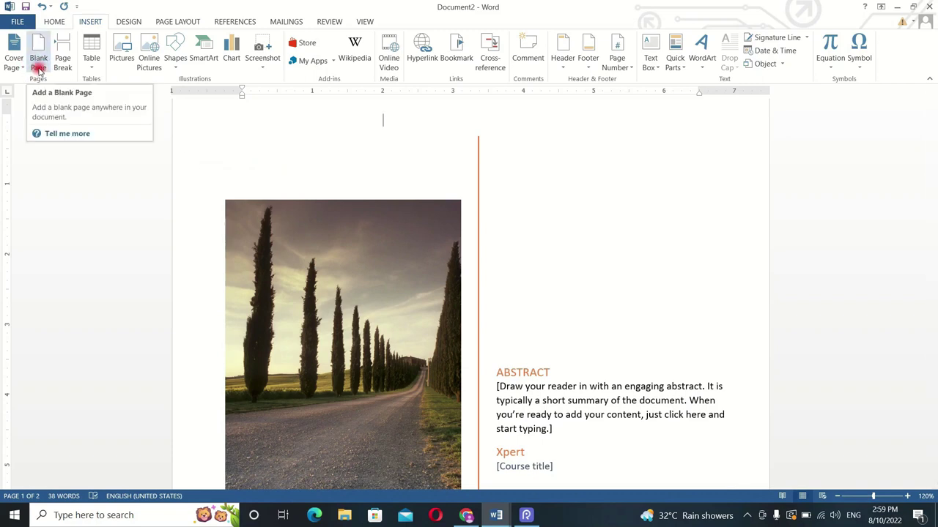
pyautogui.click(38, 69)
pyautogui.scroll(5, 374, 220)
pyautogui.scroll(5, 374, 221)
pyautogui.scroll(10, 374, 221)
pyautogui.scroll(5, 374, 220)
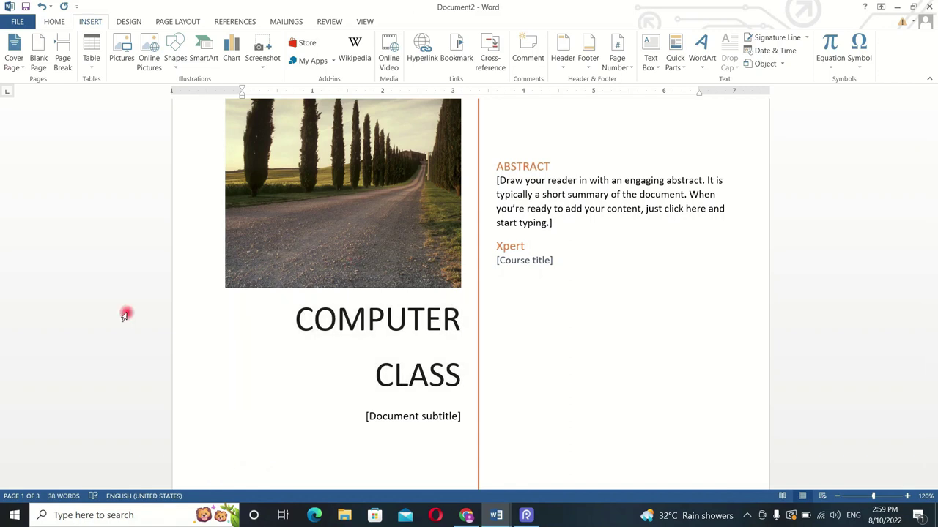
pyautogui.click(42, 55)
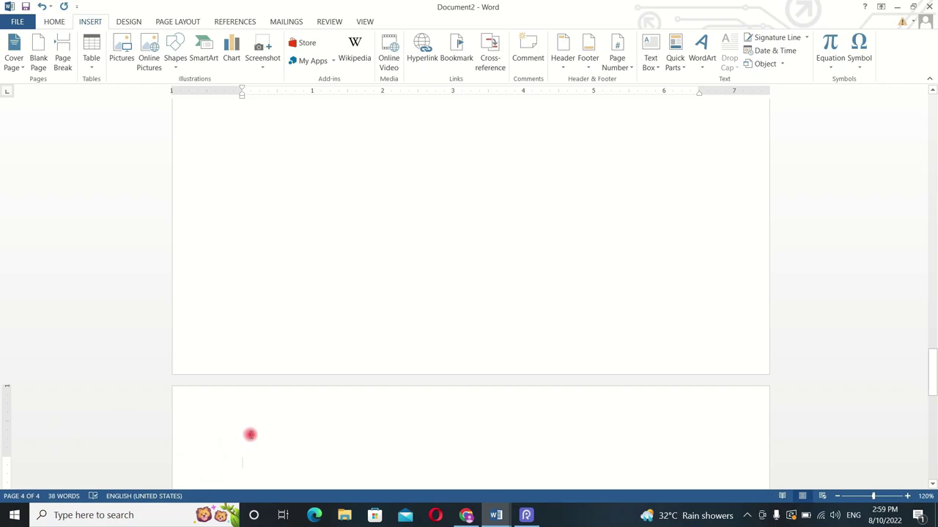
pyautogui.scroll(3, 205, 436)
pyautogui.scroll(5, 226, 407)
pyautogui.scroll(5, 253, 354)
pyautogui.scroll(10, 254, 354)
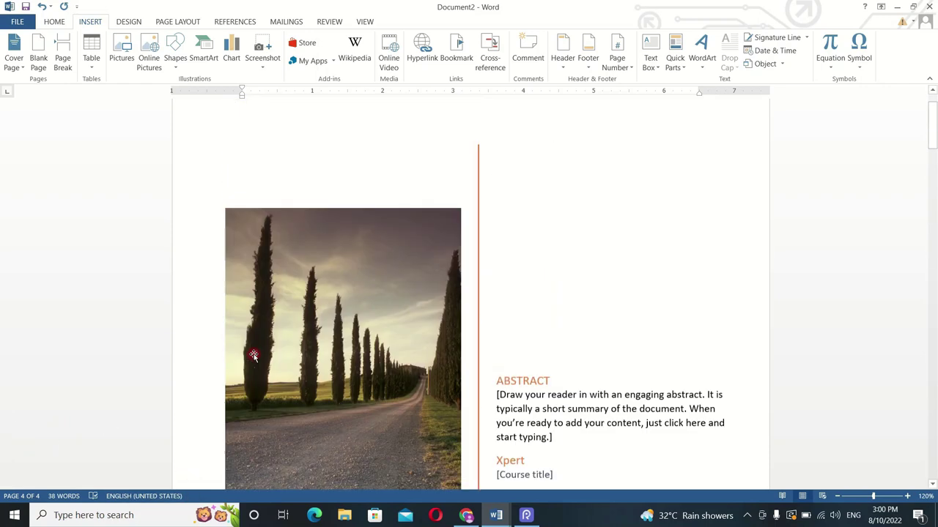
# Step: Create a new document and fill it with five sample paragraphs using =rand()
pyautogui.hotkey('ctrl', 'n')
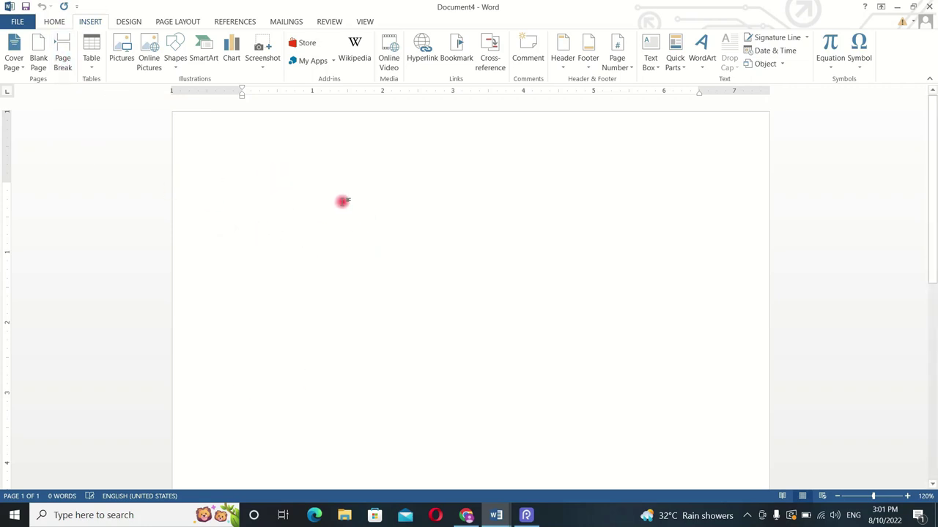
pyautogui.write('=RAND(')
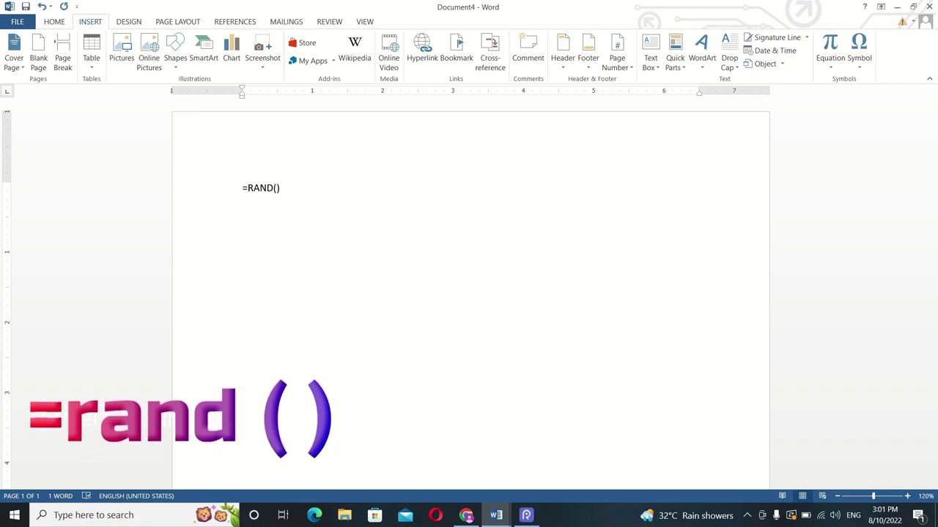
pyautogui.press('Return')
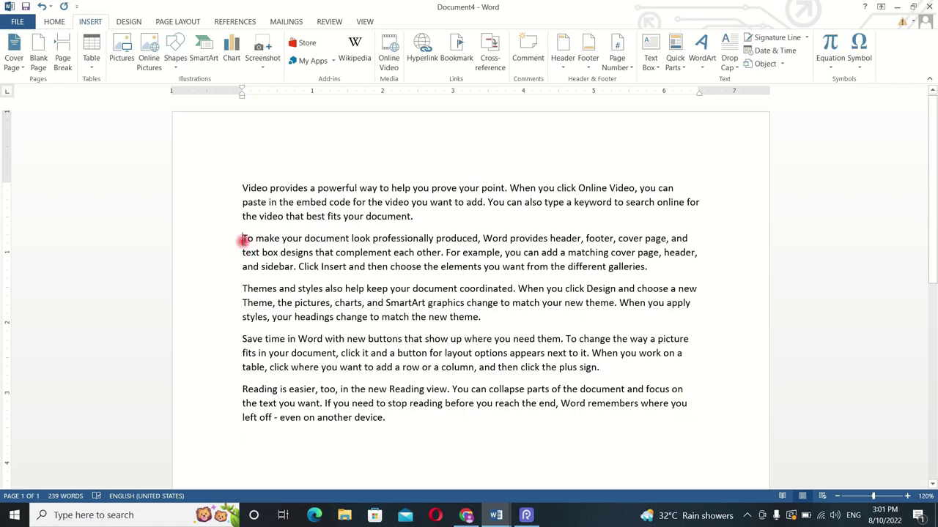
# Step: Insert a page break before 'To make your document' so it starts page 2, then start a new document
pyautogui.scroll(2, 352, 350)
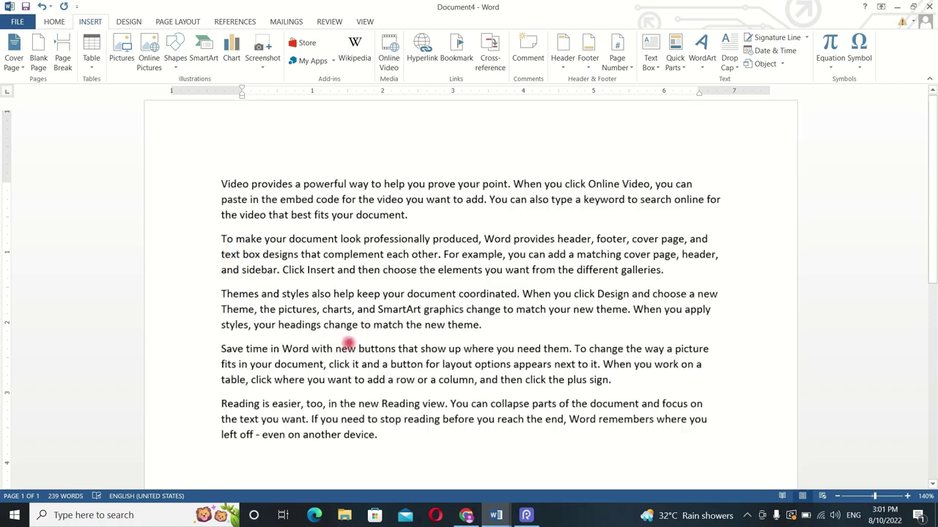
pyautogui.scroll(3, 345, 381)
pyautogui.scroll(2, 329, 293)
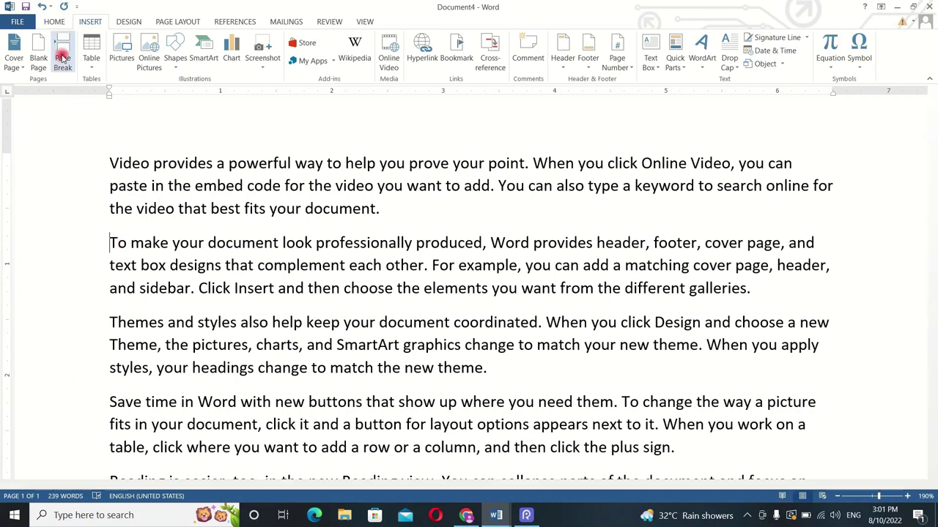
pyautogui.click(62, 58)
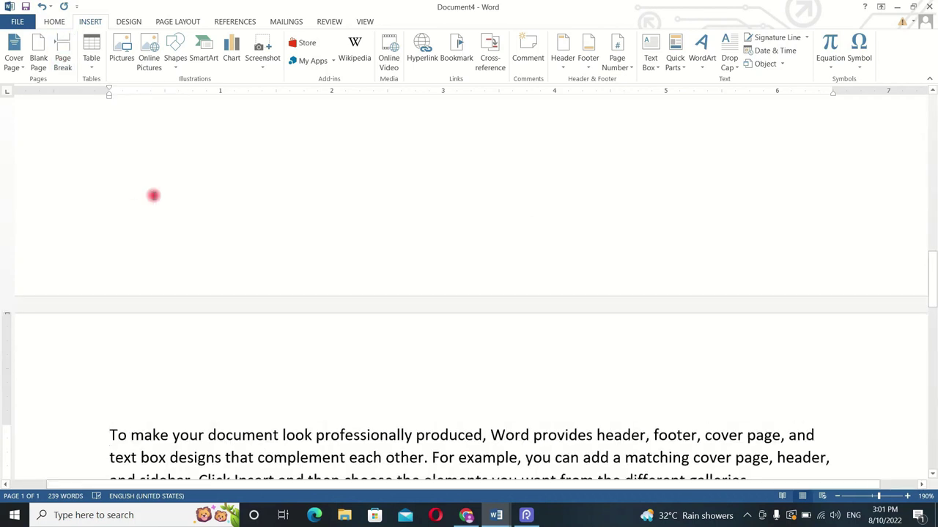
pyautogui.scroll(5, 153, 193)
pyautogui.scroll(3, 153, 194)
pyautogui.scroll(-3, 153, 193)
pyautogui.scroll(-3, 154, 194)
pyautogui.scroll(-3, 153, 193)
pyautogui.click(110, 158)
pyautogui.scroll(5, 153, 178)
pyautogui.scroll(3, 194, 326)
pyautogui.scroll(5, 194, 319)
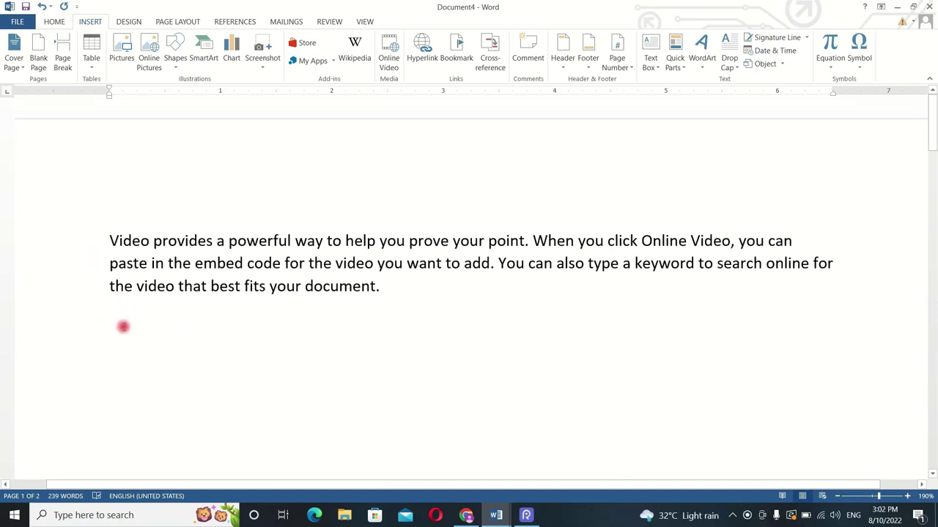
pyautogui.scroll(-5, 129, 254)
pyautogui.scroll(-5, 130, 254)
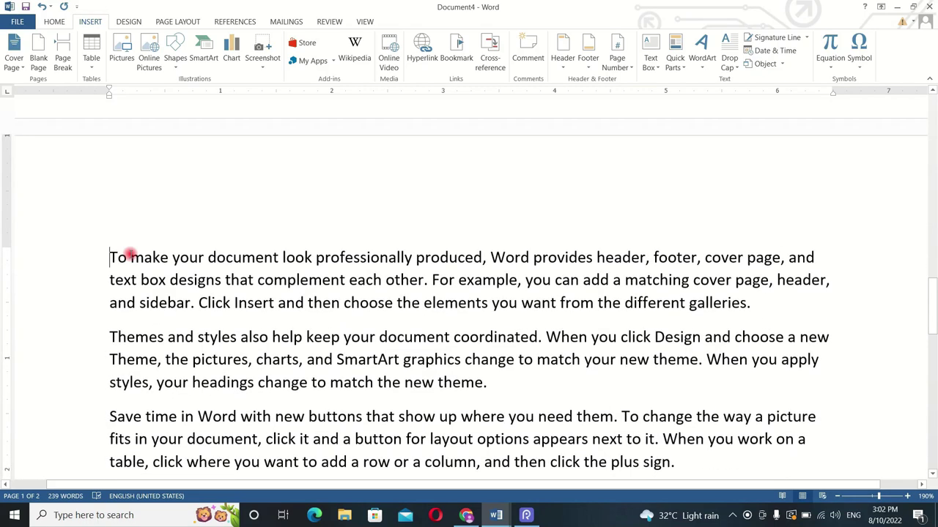
pyautogui.scroll(-4, 177, 300)
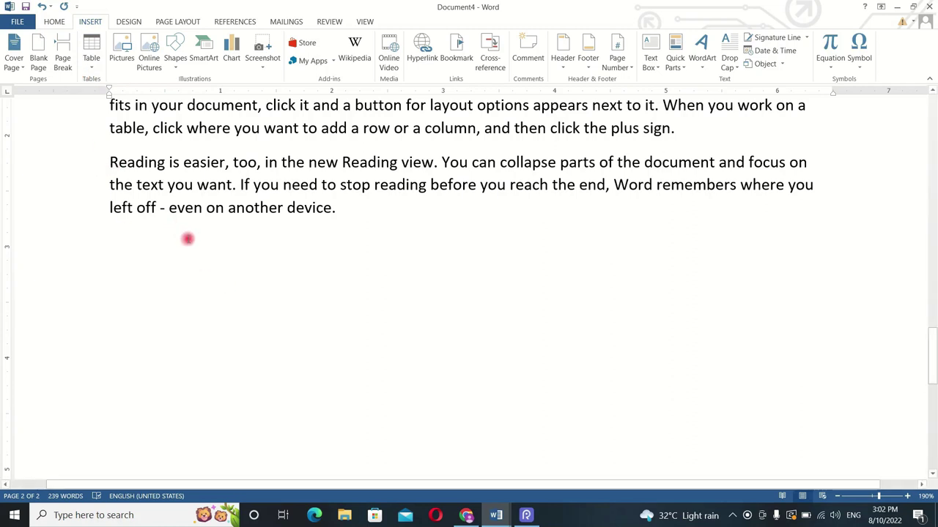
pyautogui.hotkey('ctrl', 'n')
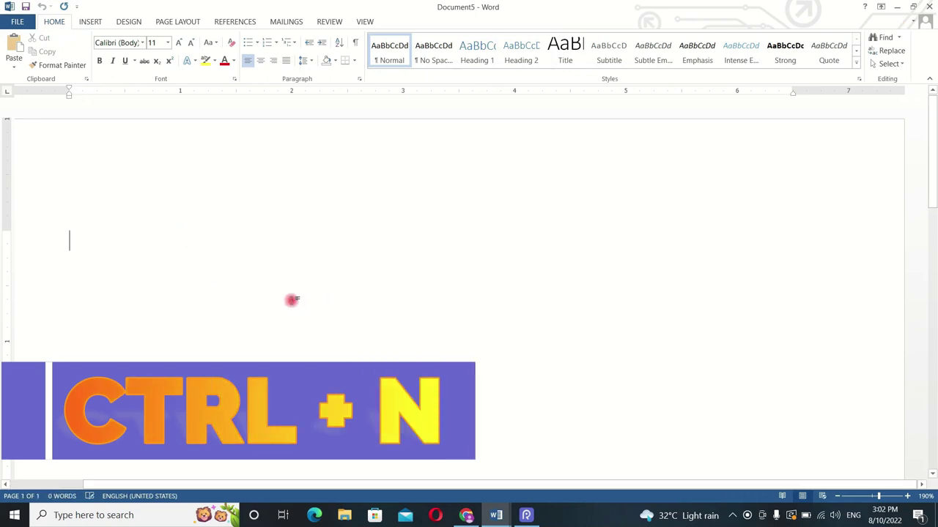
# Step: Zoom the blank document to 110% and preview a 9×2 table in the Table grid
pyautogui.scroll(1, 294, 297)
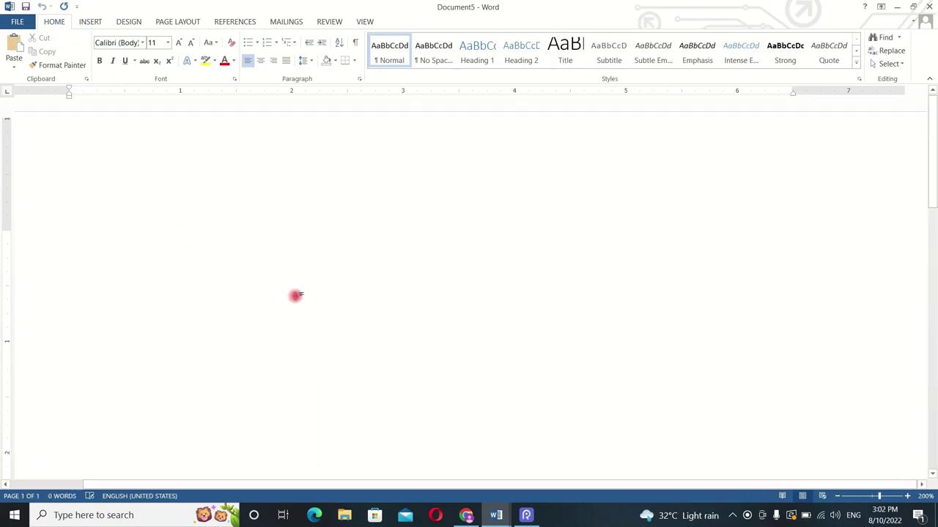
pyautogui.scroll(-5, 296, 295)
pyautogui.scroll(-4, 296, 296)
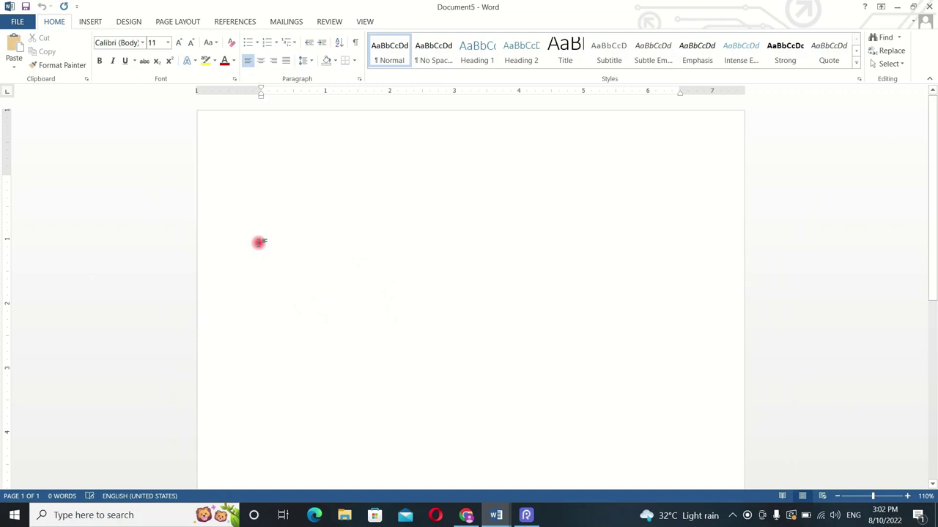
pyautogui.click(91, 22)
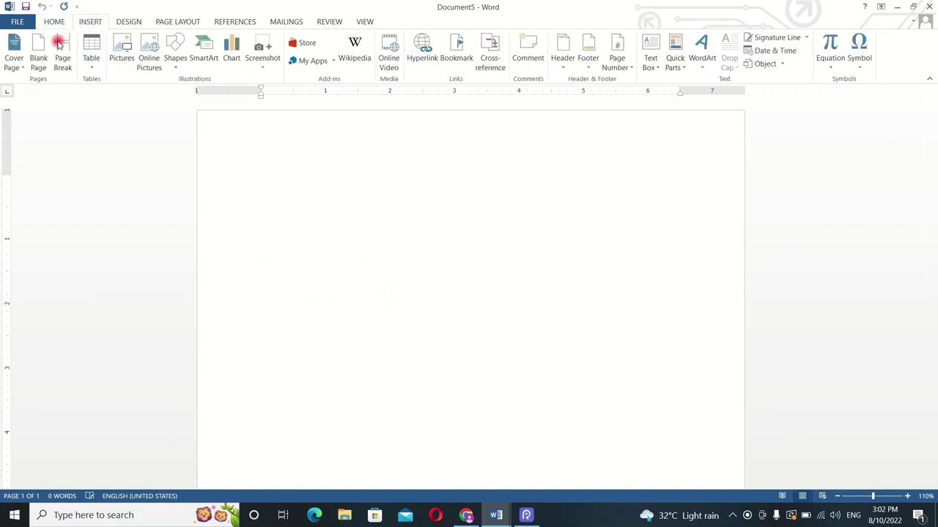
pyautogui.click(91, 65)
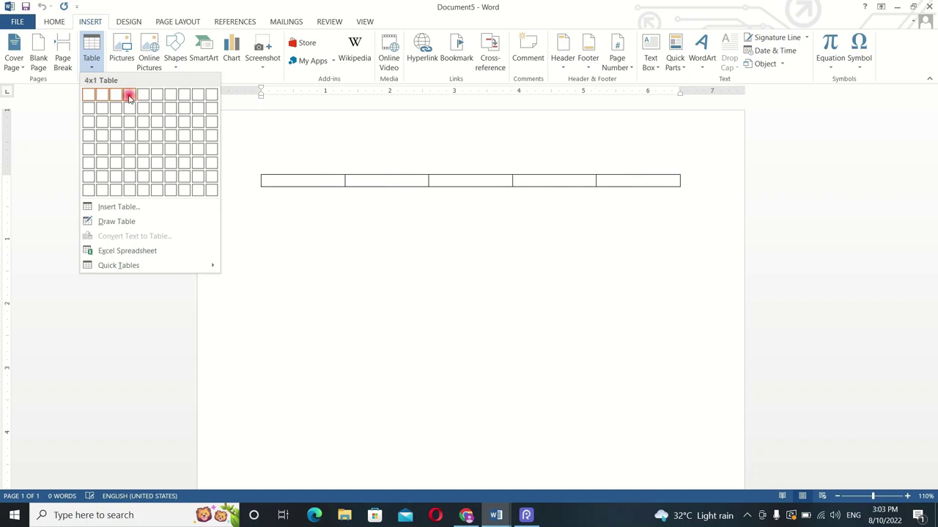
# Step: Insert a 9×2 table, then select it and remove it with Delete Table
pyautogui.click(200, 108)
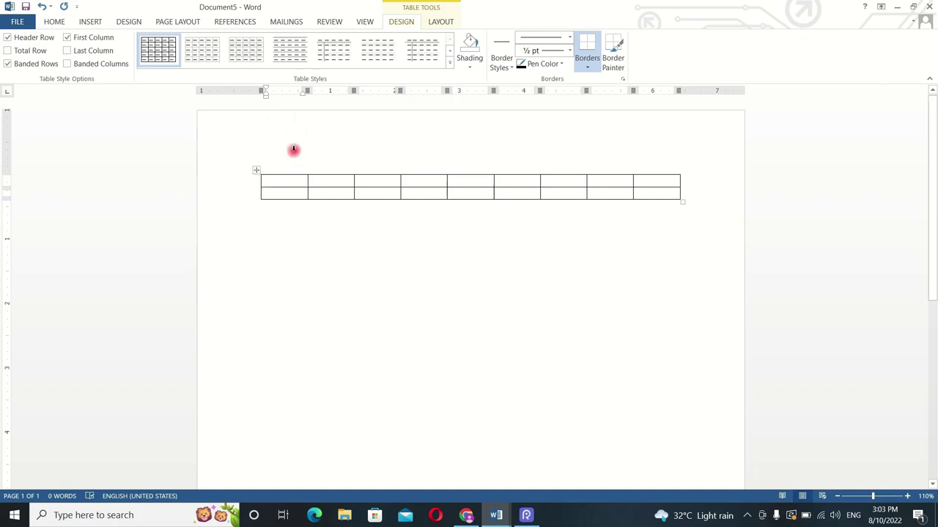
pyautogui.moveTo(257, 179)
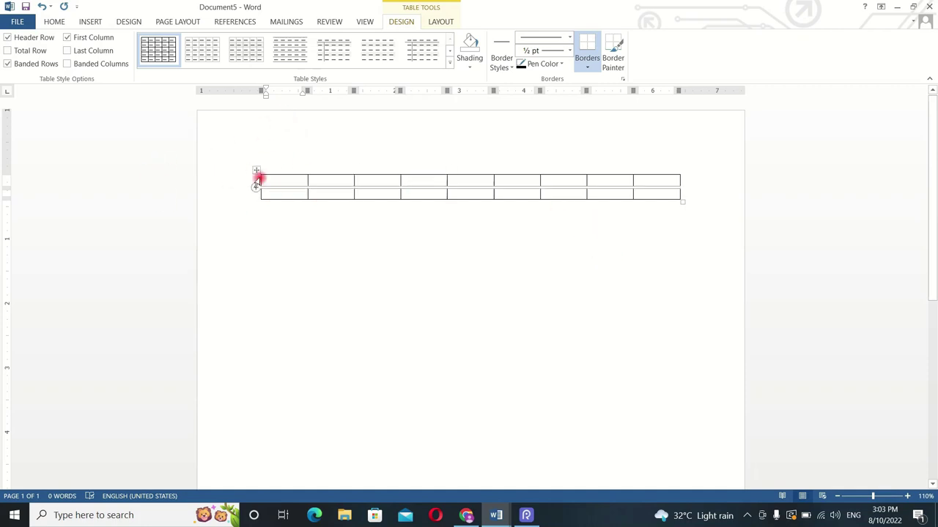
pyautogui.click(257, 171)
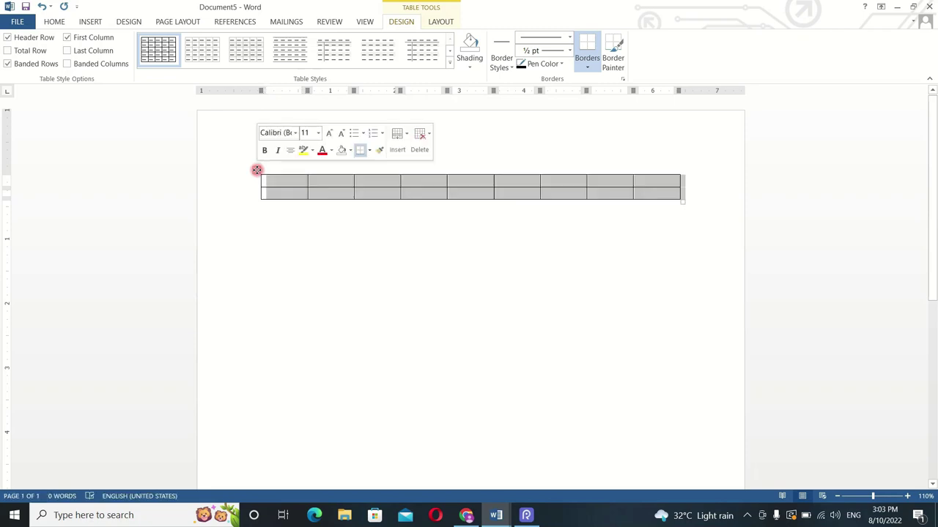
pyautogui.rightClick(257, 170)
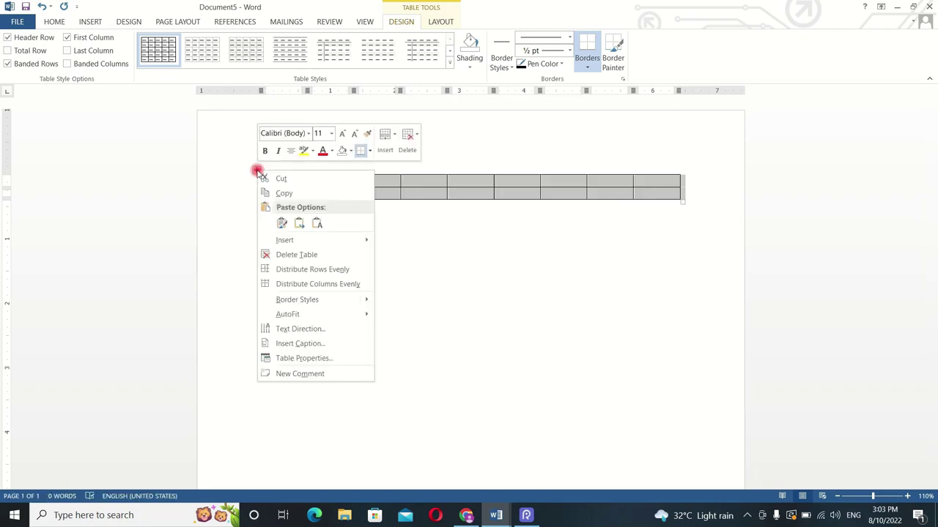
pyautogui.click(293, 255)
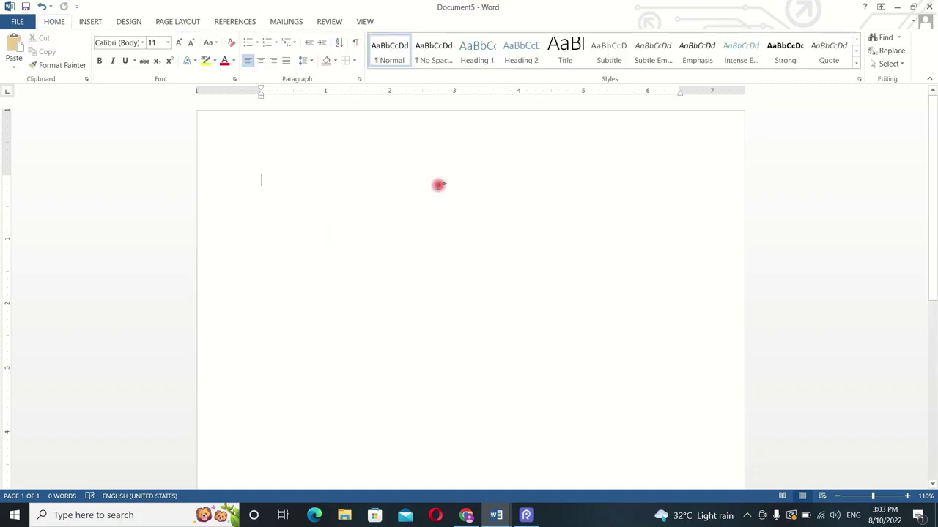
# Step: Create a 4-column, 10-row table through the Insert Table dialog
pyautogui.click(92, 22)
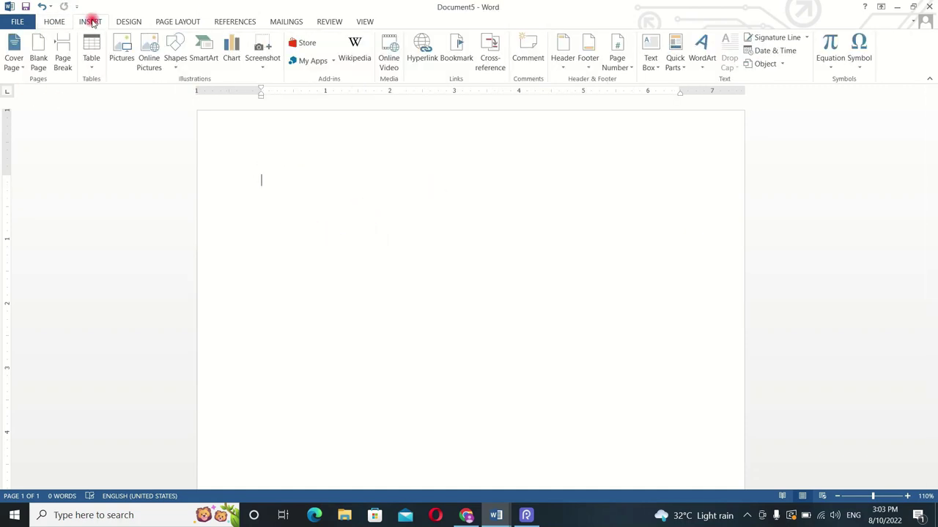
pyautogui.click(92, 57)
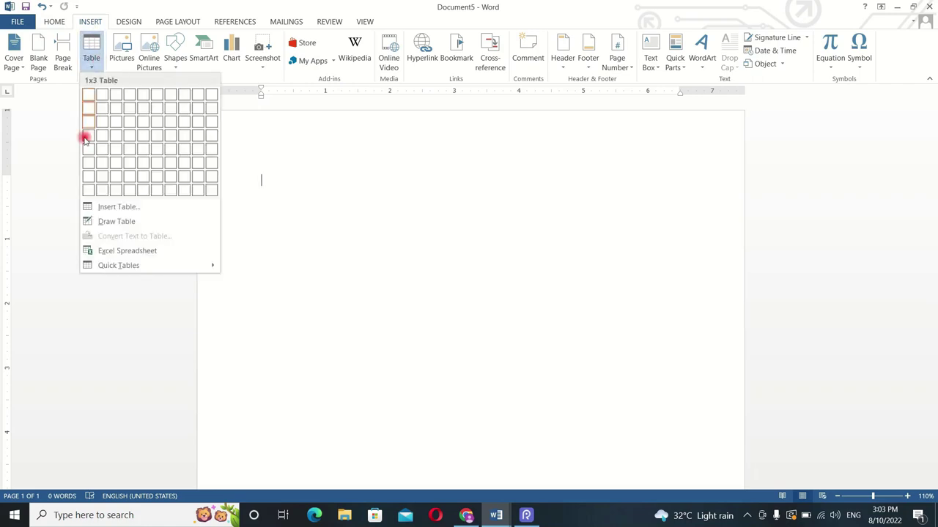
pyautogui.click(117, 208)
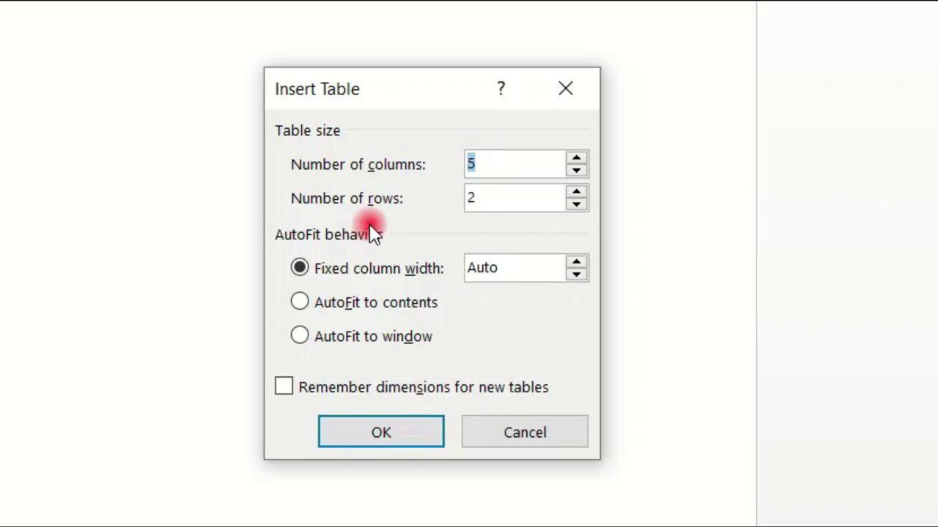
pyautogui.write('4')
pyautogui.click(506, 194)
pyautogui.press('BackSpace')
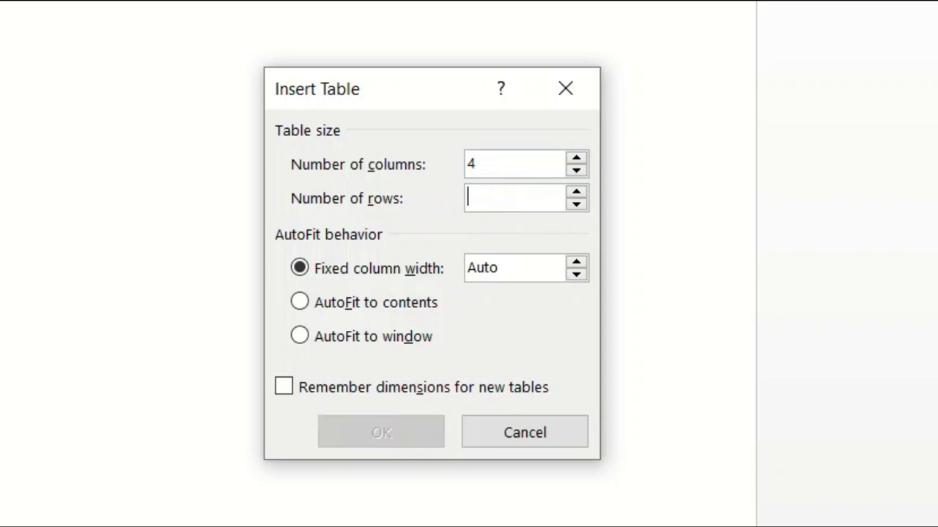
pyautogui.write('10')
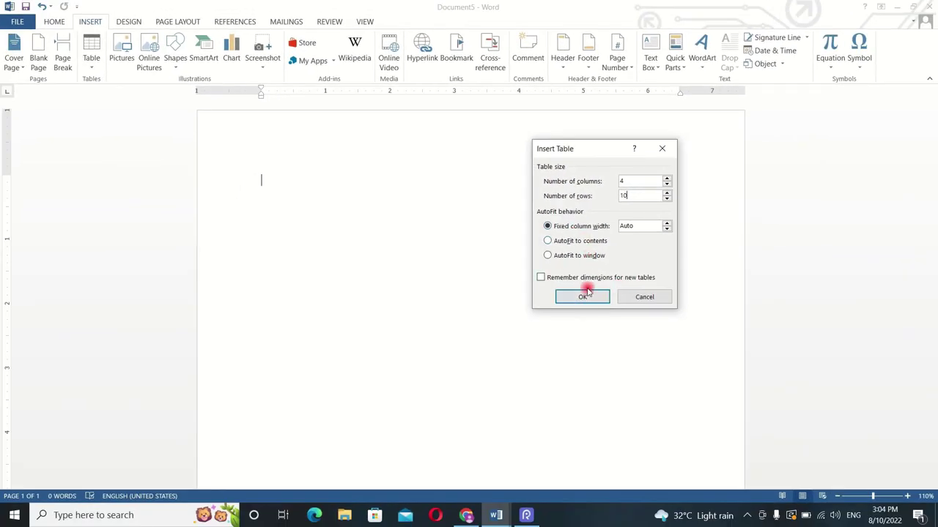
pyautogui.click(587, 299)
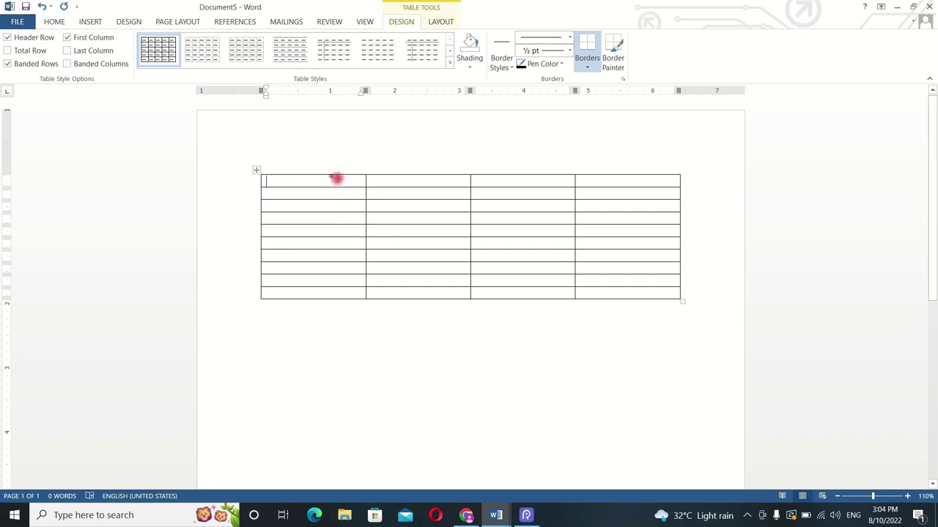
# Step: Try selecting the table's first column, the whole table and the first row's cells
pyautogui.moveTo(336, 178); pyautogui.dragTo(354, 295)
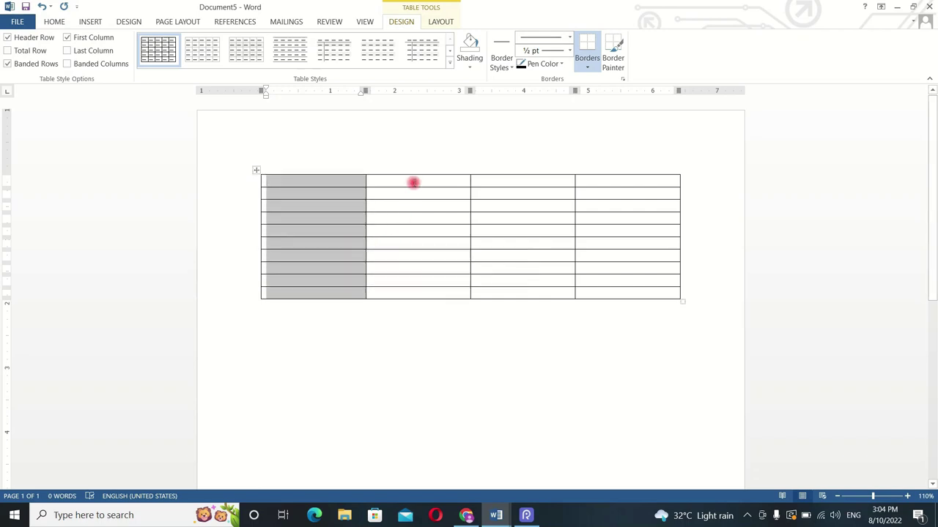
pyautogui.moveTo(414, 182); pyautogui.dragTo(427, 299)
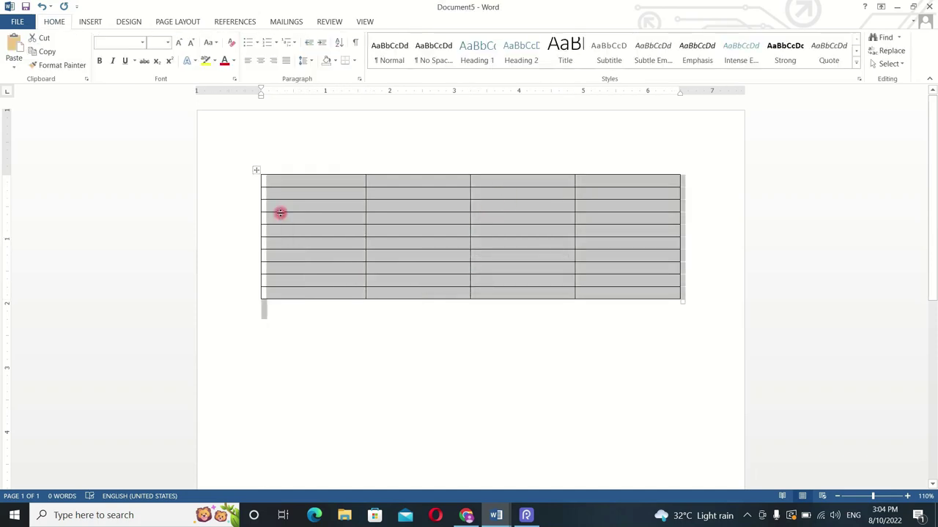
pyautogui.click(322, 189)
pyautogui.moveTo(279, 184); pyautogui.dragTo(638, 182)
pyautogui.click(336, 227)
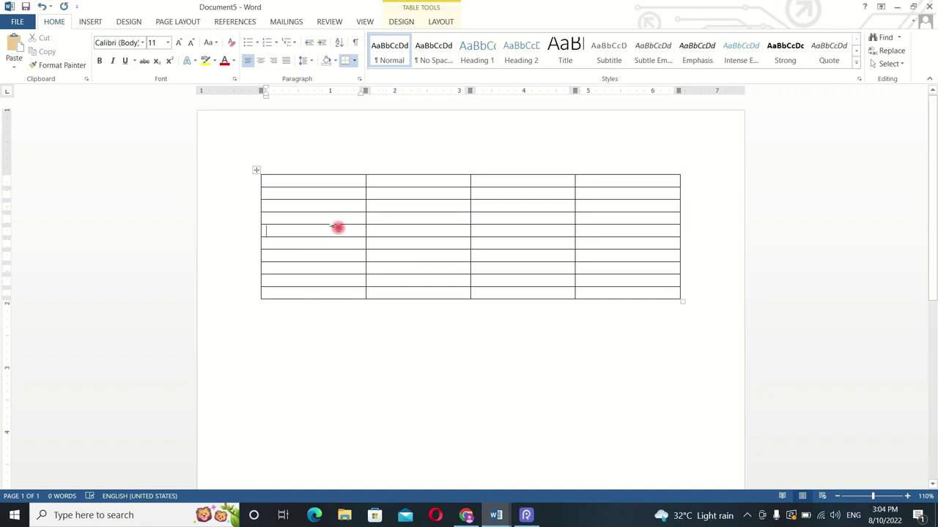
# Step: Select the whole 4×10 table and delete it with Backspace, leaving the page blank
pyautogui.click(91, 22)
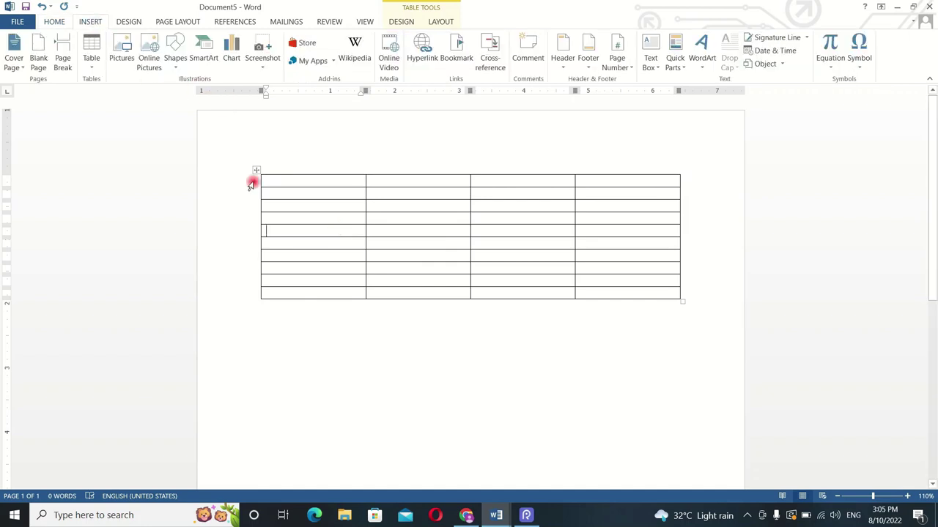
pyautogui.click(255, 169)
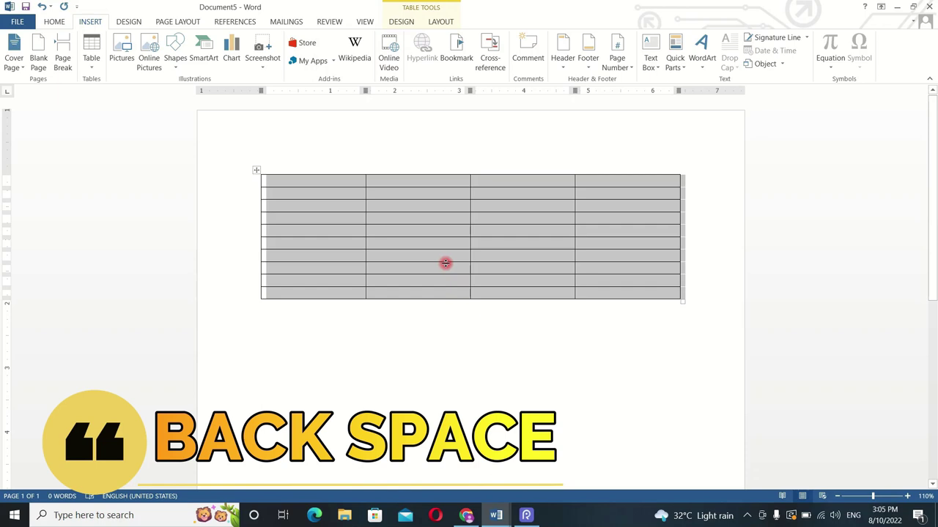
pyautogui.press('BackSpace')
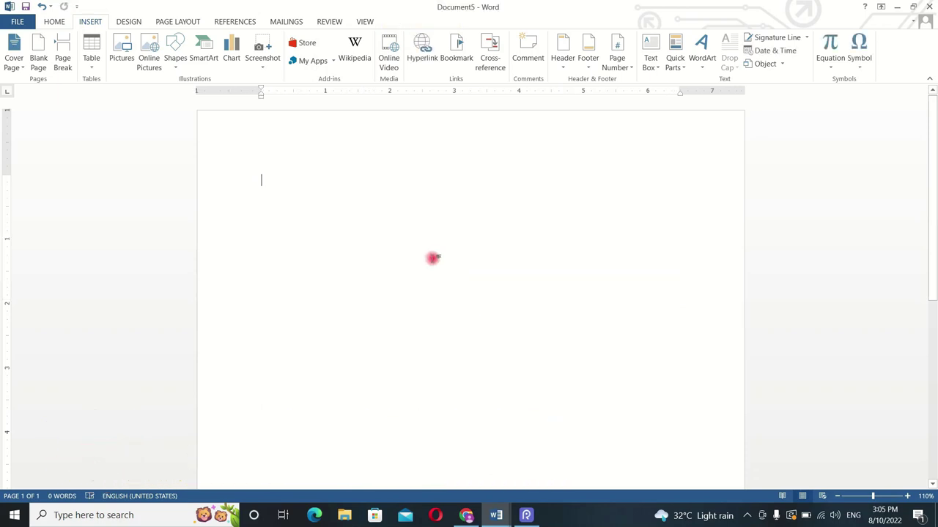
pyautogui.click(89, 64)
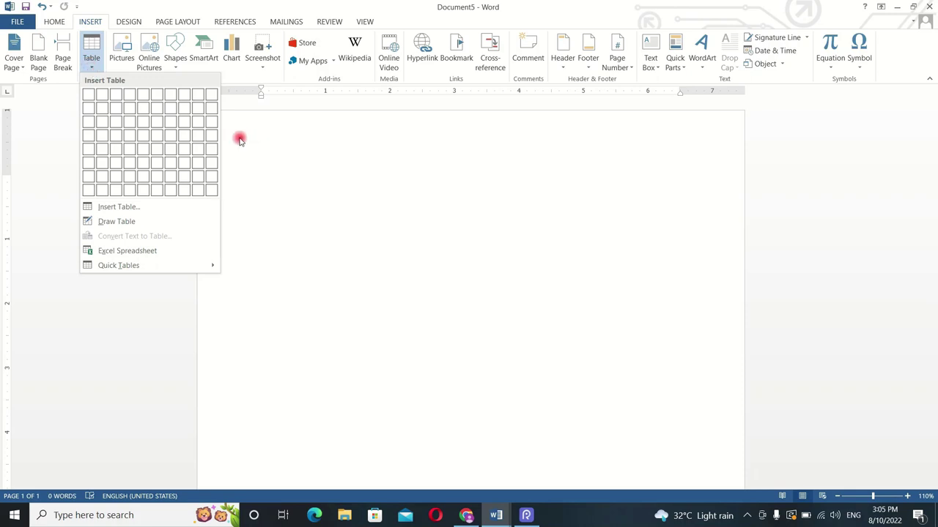
pyautogui.click(255, 169)
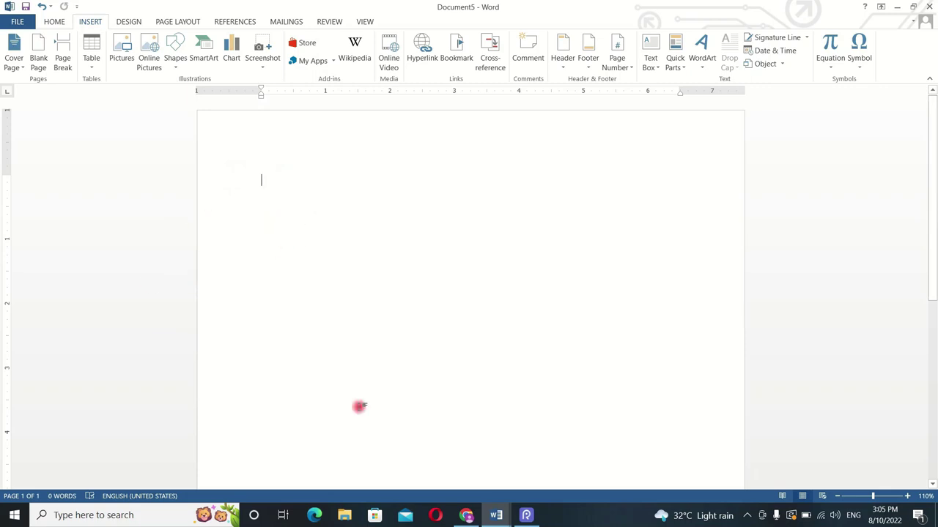
# Step: Switch to Document1's shapes table, view its Table Tools Design and Layout options, and click after Circle
pyautogui.moveTo(496, 515)
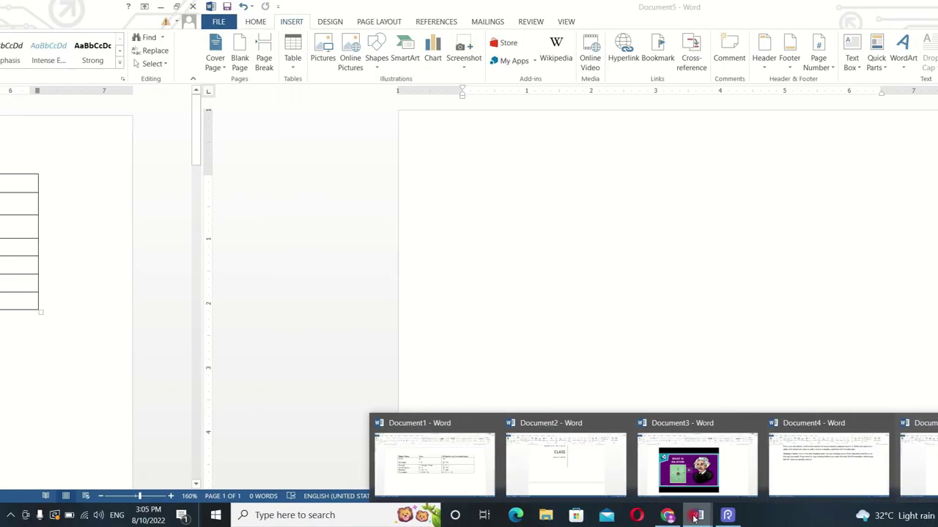
pyautogui.click(434, 458)
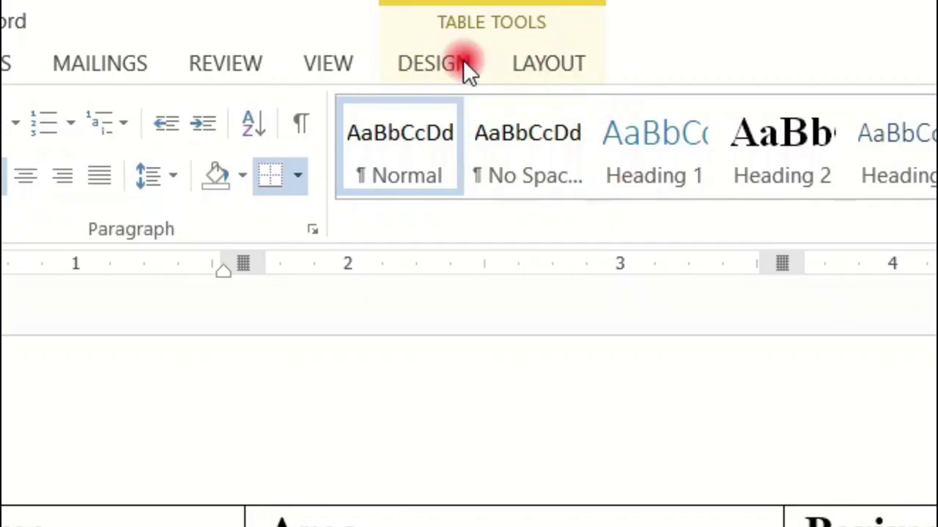
pyautogui.click(462, 60)
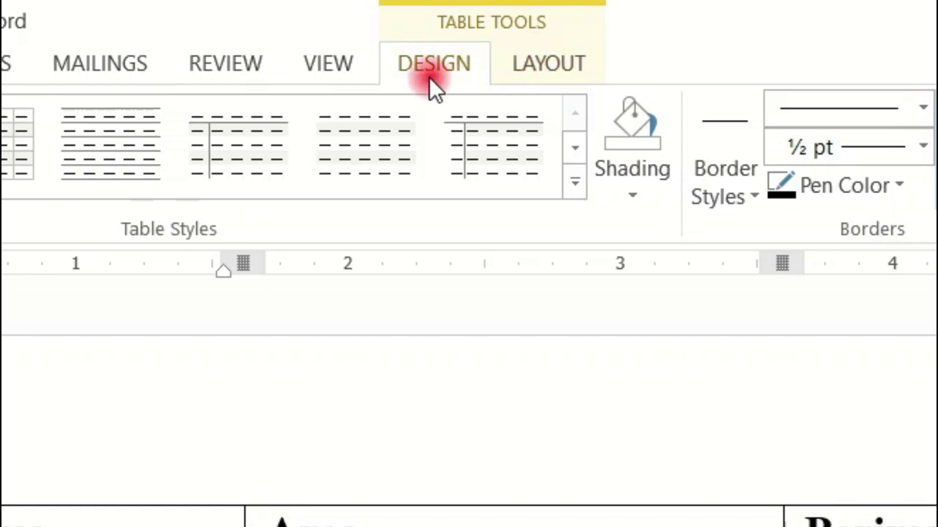
pyautogui.click(532, 73)
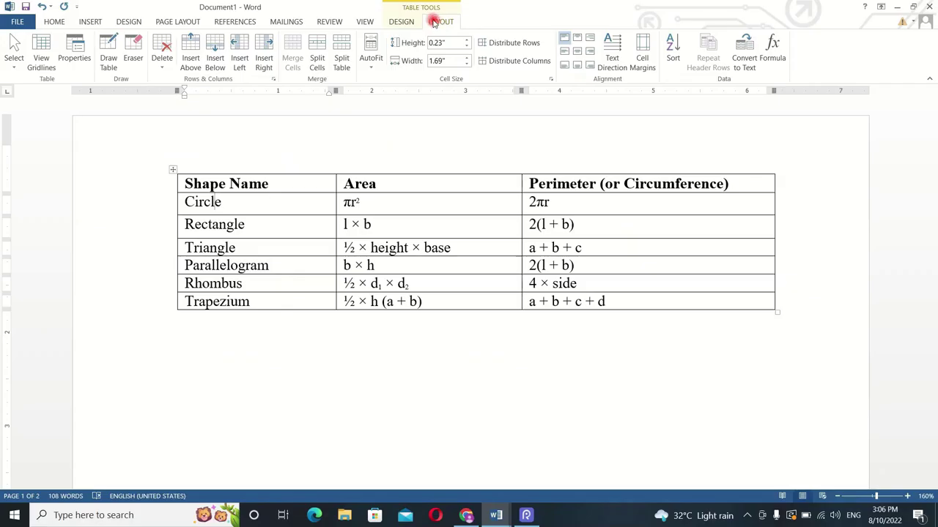
pyautogui.click(228, 202)
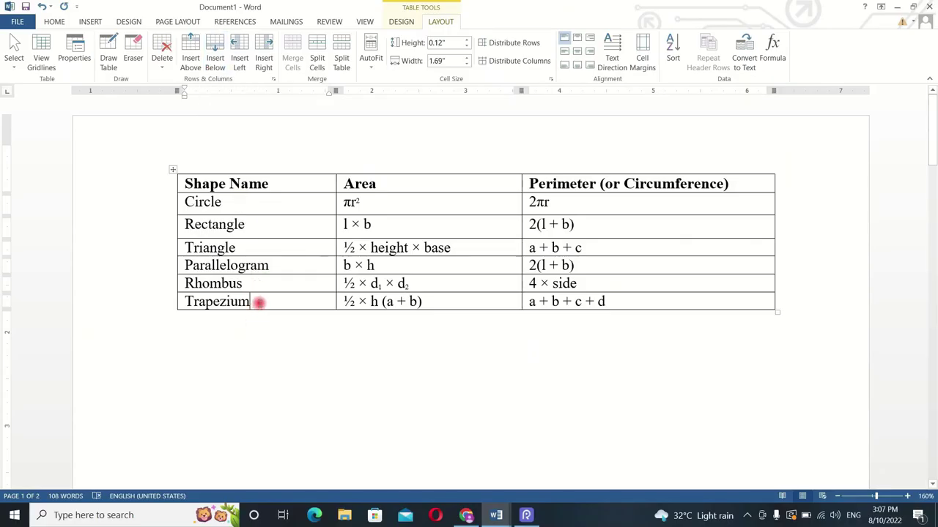
pyautogui.click(215, 60)
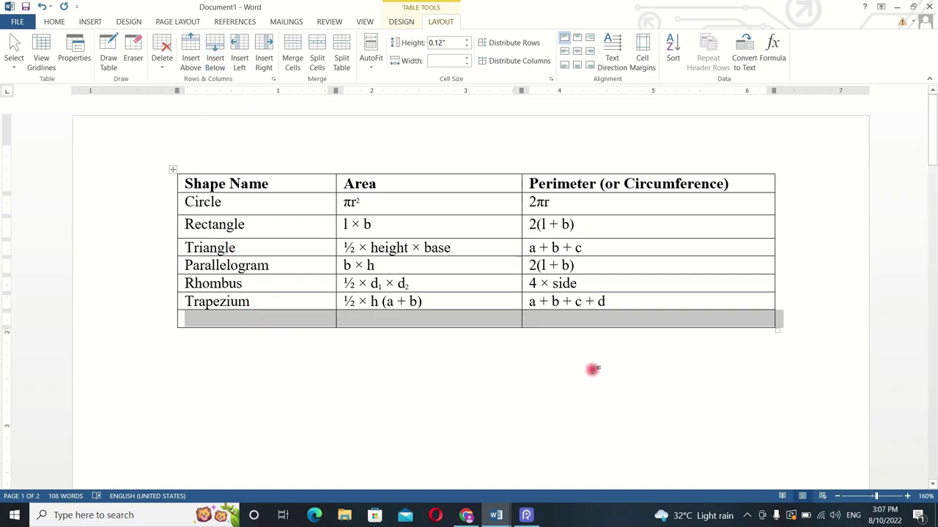
pyautogui.click(517, 361)
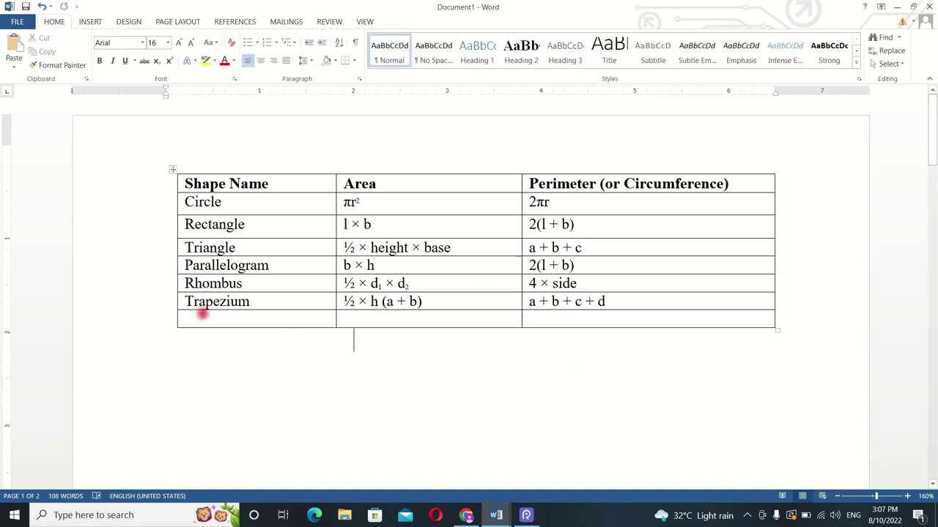
pyautogui.click(543, 321)
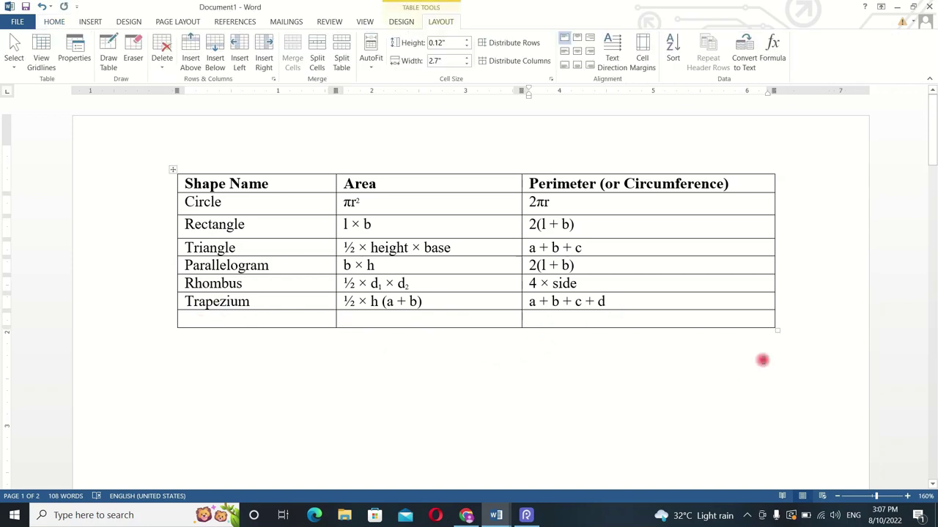
pyautogui.click(779, 321)
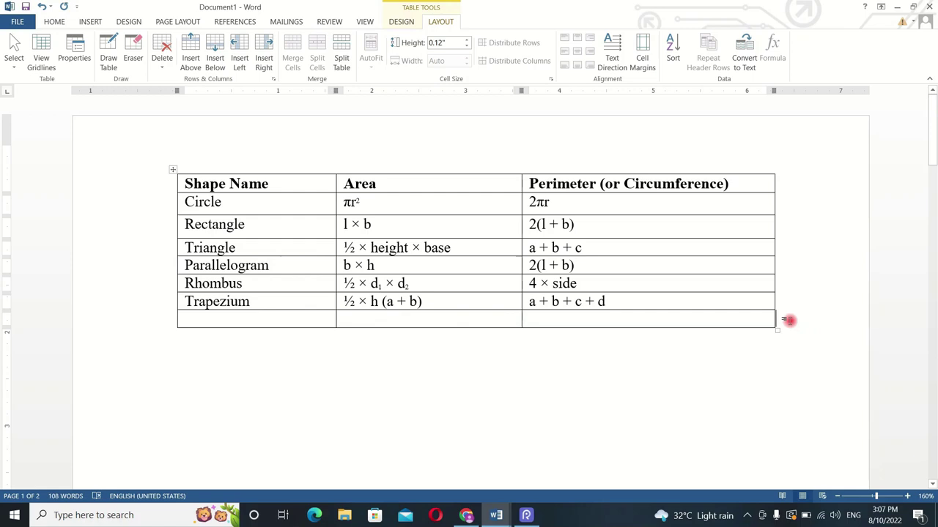
pyautogui.press('Return')
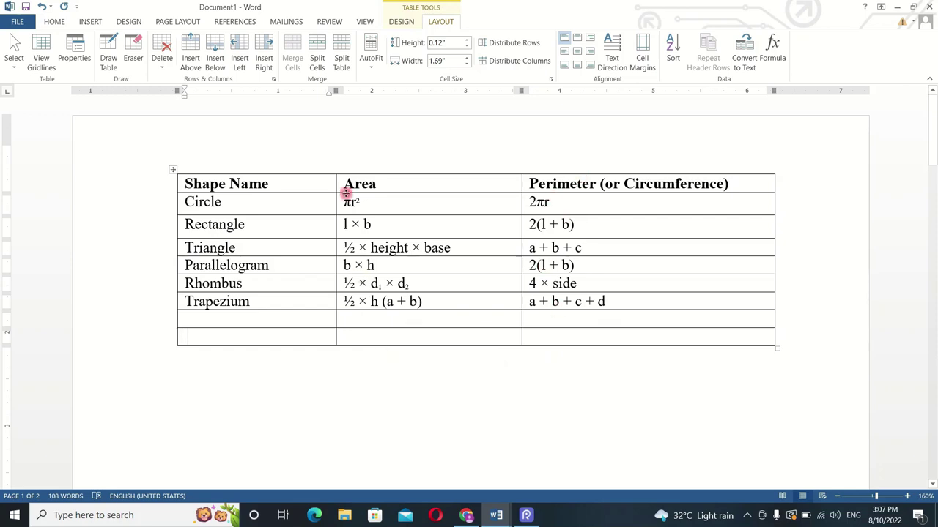
pyautogui.click(738, 182)
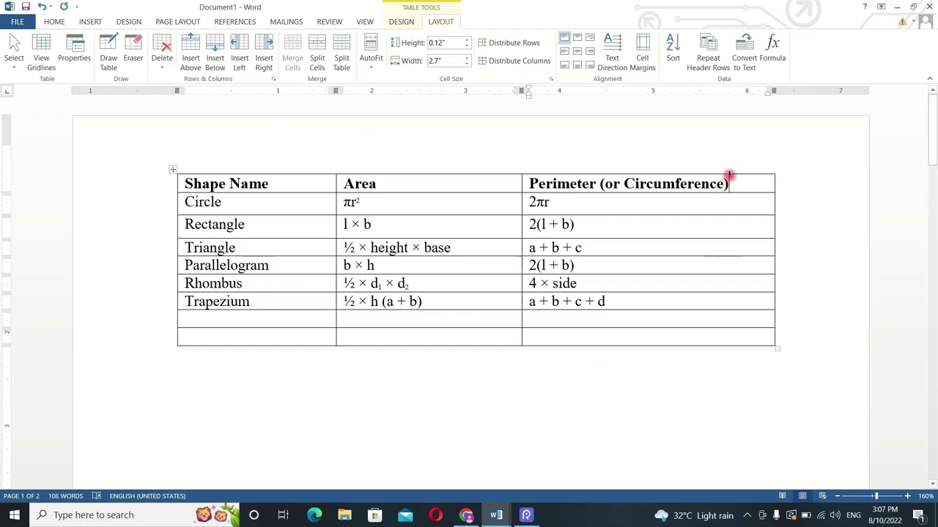
# Step: Add an empty column to the right of the shapes table and select it
pyautogui.click(265, 62)
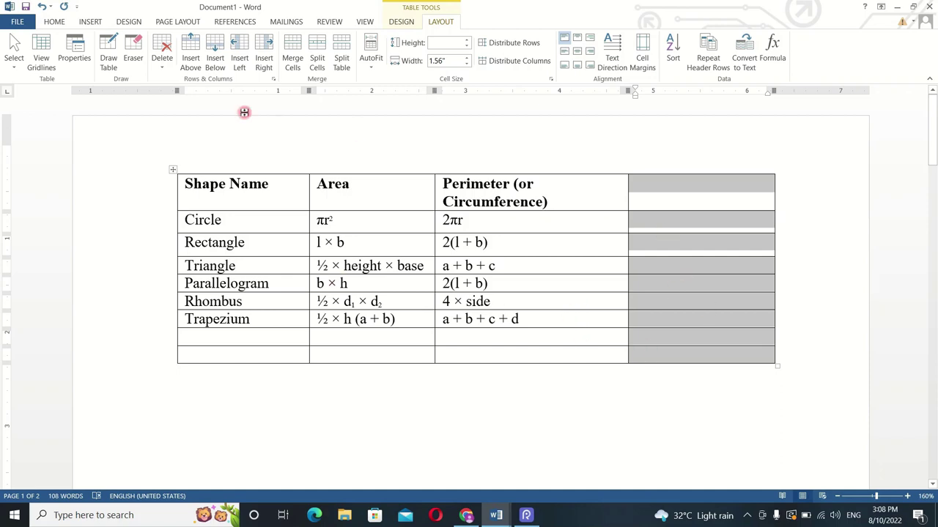
pyautogui.click(676, 192)
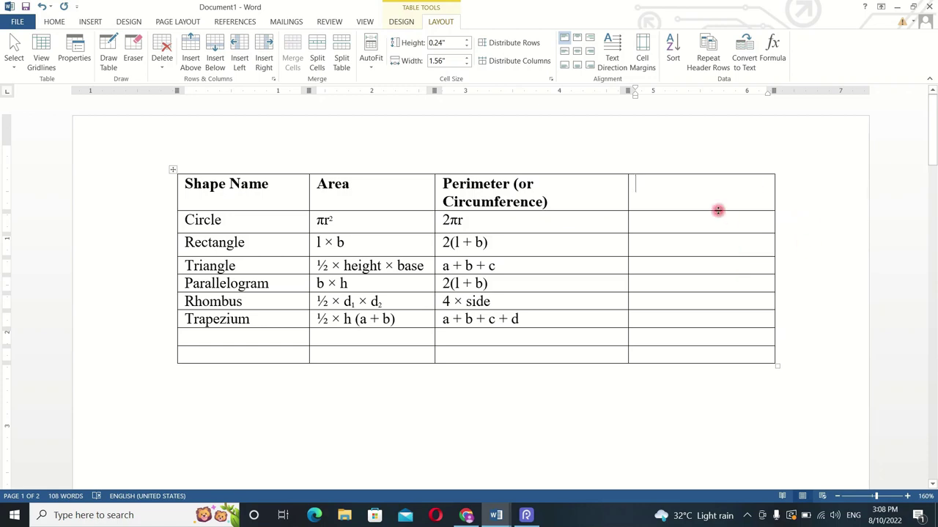
pyautogui.moveTo(689, 197); pyautogui.dragTo(724, 359)
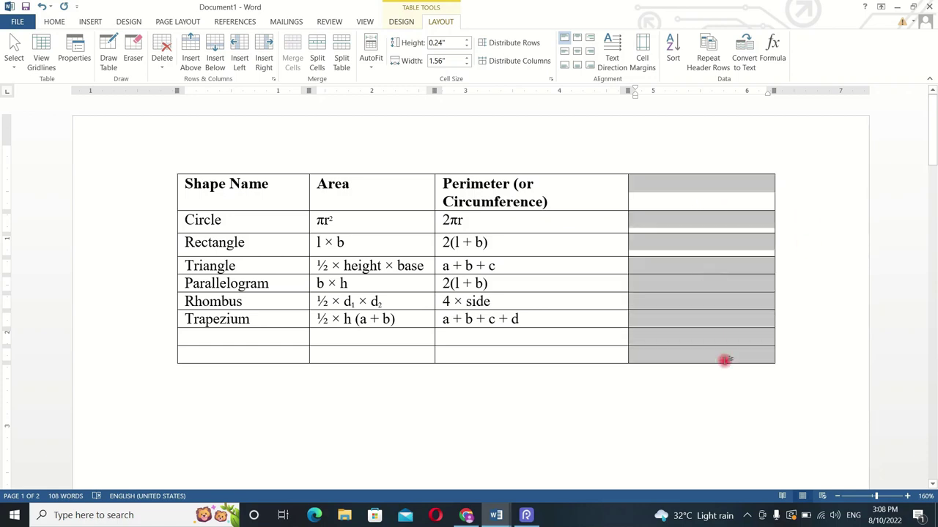
# Step: Delete the new empty column, leaving three columns
pyautogui.click(161, 62)
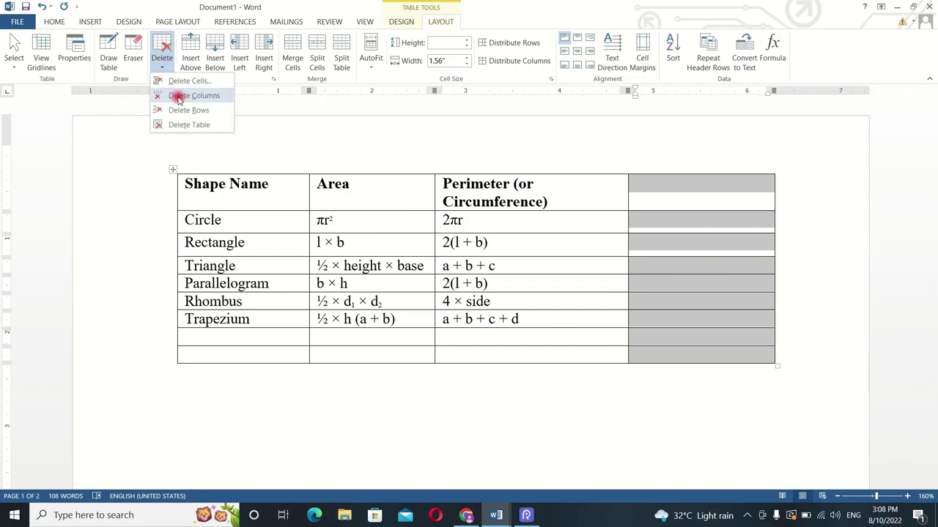
pyautogui.click(677, 205)
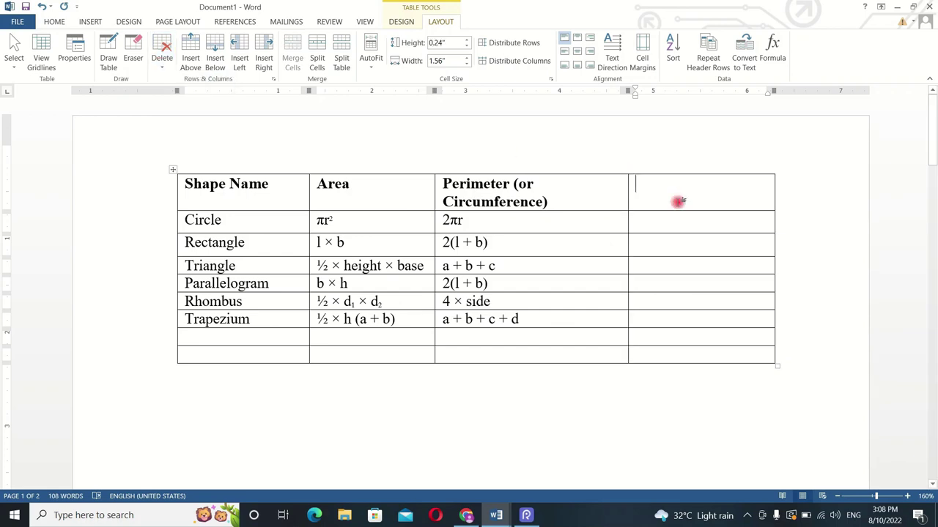
pyautogui.moveTo(676, 187); pyautogui.dragTo(709, 353)
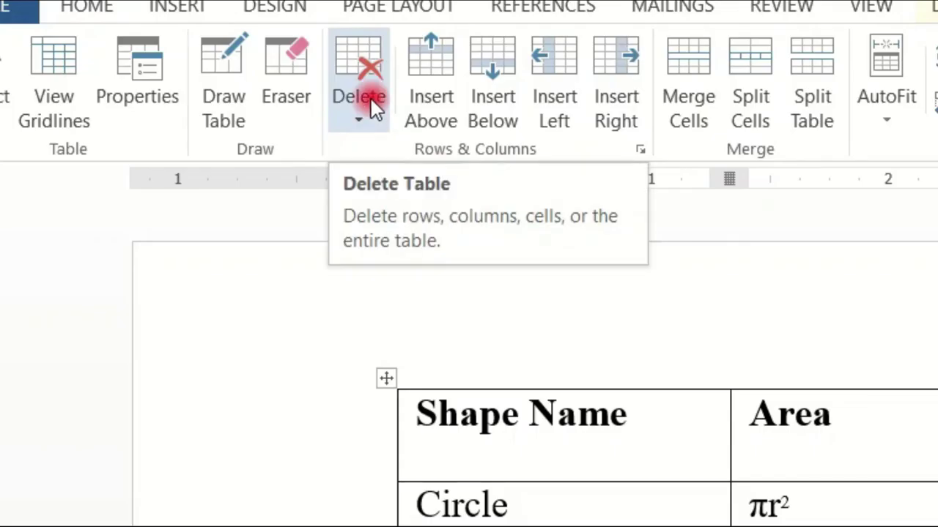
pyautogui.click(371, 98)
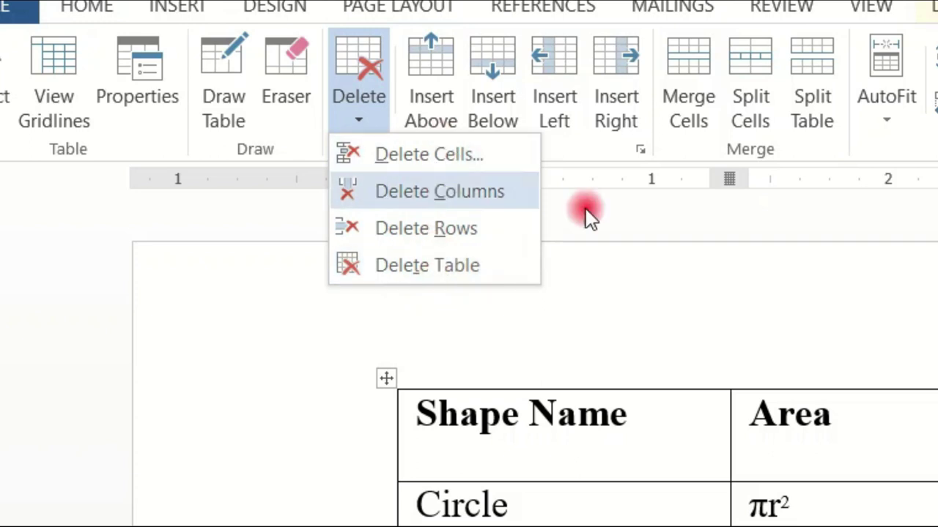
pyautogui.click(443, 194)
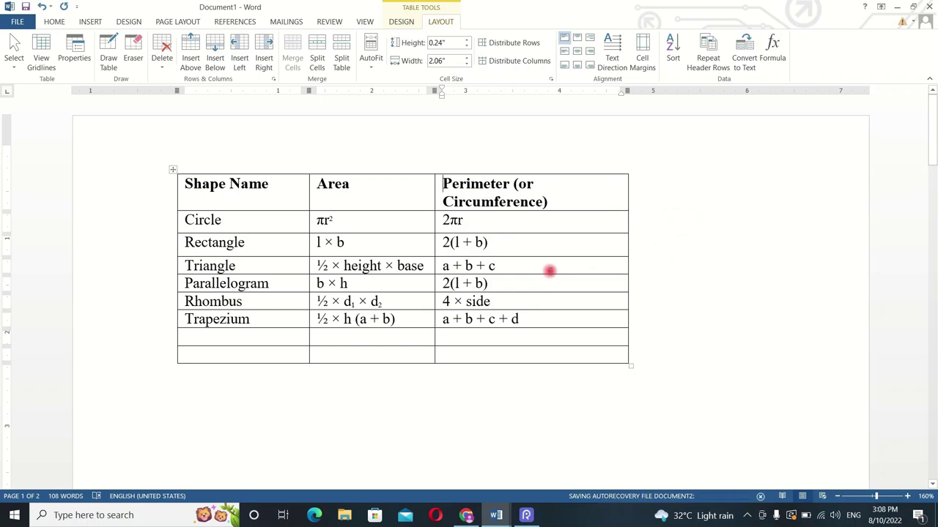
# Step: Hand-draw a table outline with a top-row line in Document6 using Draw Table, then undo it
pyautogui.click(92, 21)
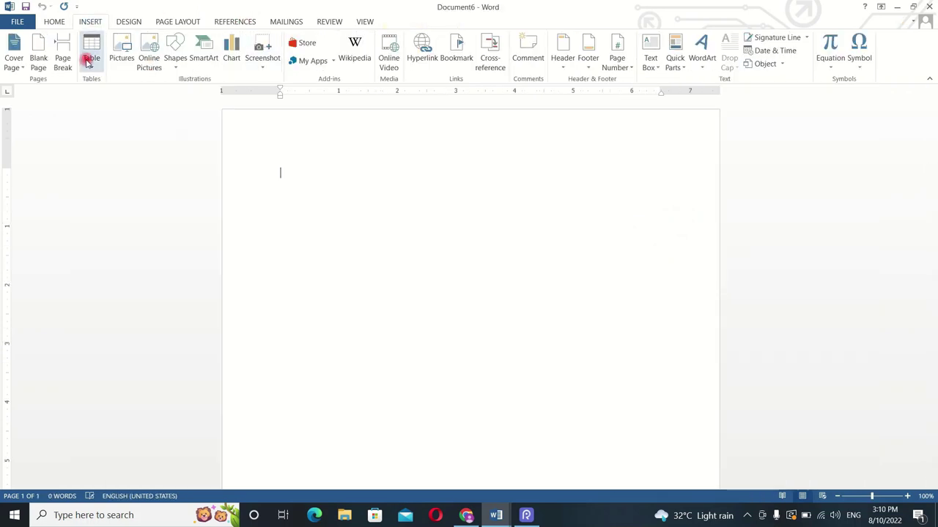
pyautogui.click(87, 64)
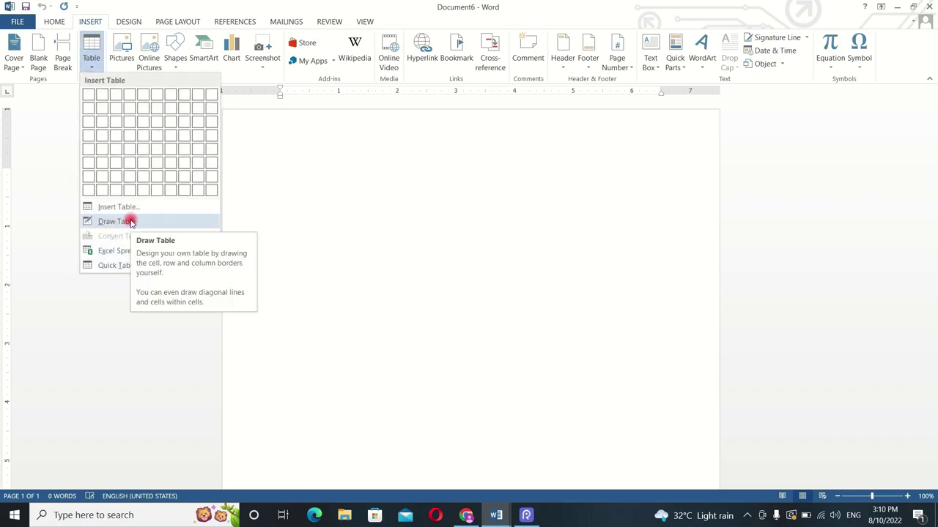
pyautogui.click(132, 222)
pyautogui.keyDown('ctrl'); pyautogui.scroll(4, 243, 231); pyautogui.keyUp('ctrl')
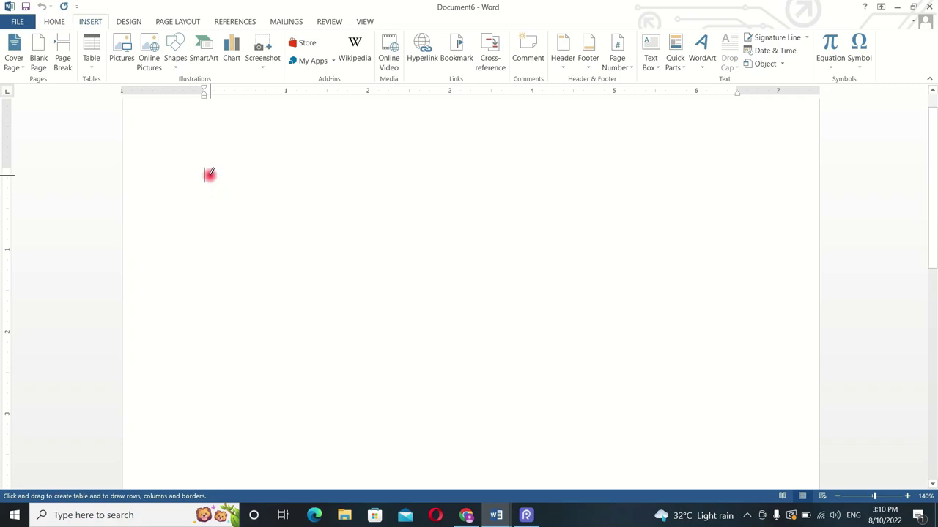
pyautogui.moveTo(209, 174); pyautogui.dragTo(667, 341)
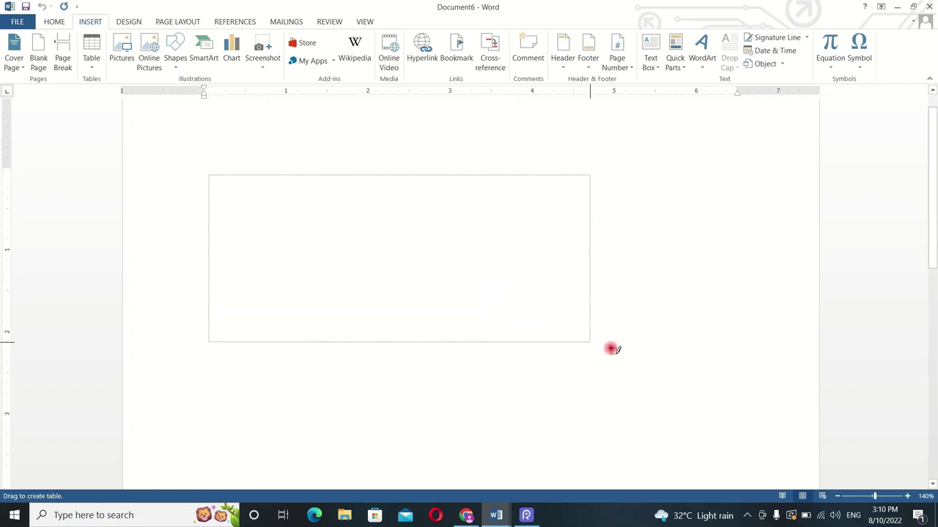
pyautogui.moveTo(668, 342); pyautogui.dragTo(719, 373)
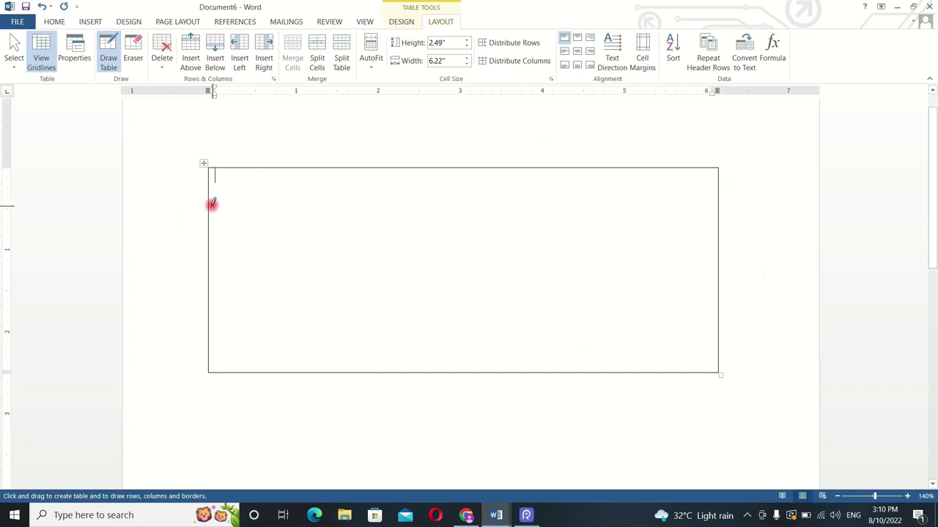
pyautogui.moveTo(210, 200); pyautogui.dragTo(440, 202)
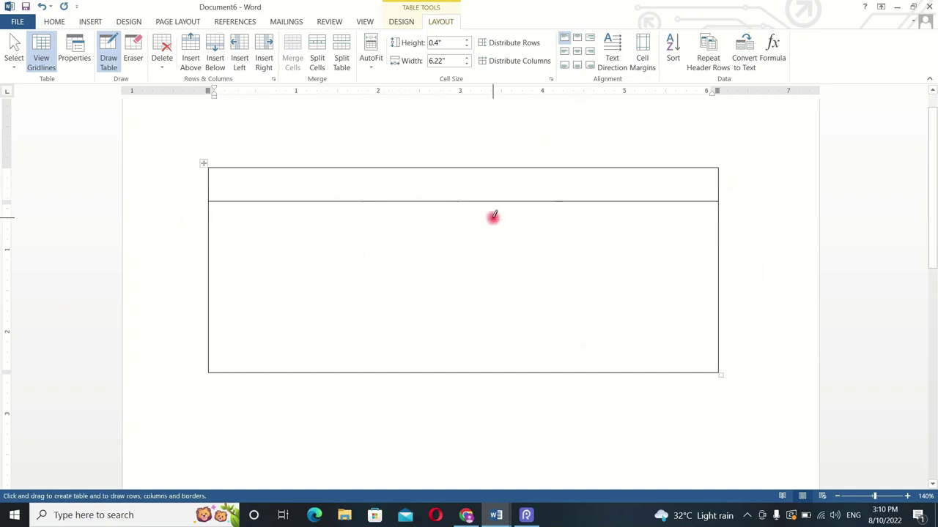
pyautogui.hotkey('ctrl', 'z')
pyautogui.hotkey('ctrl', 'z')
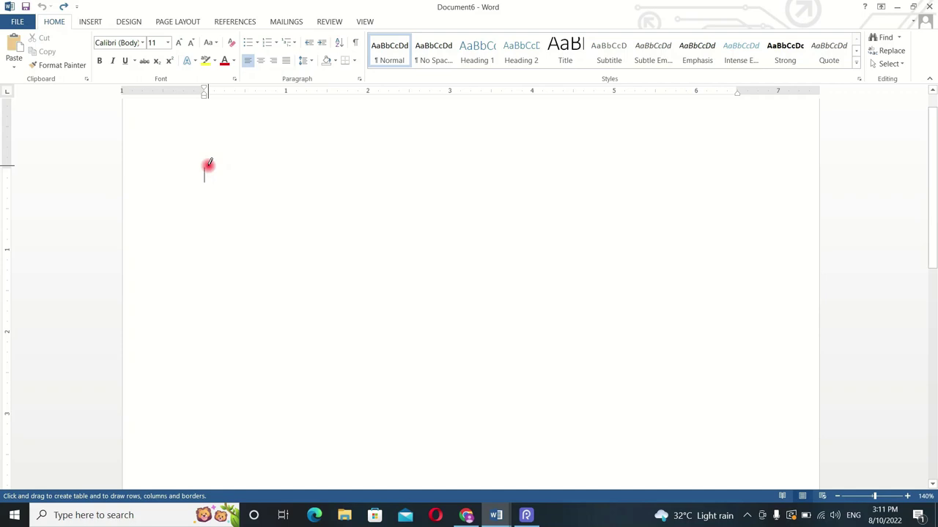
# Step: Draw a table outline, a narrow top row and several column dividers
pyautogui.moveTo(209, 164); pyautogui.dragTo(681, 370)
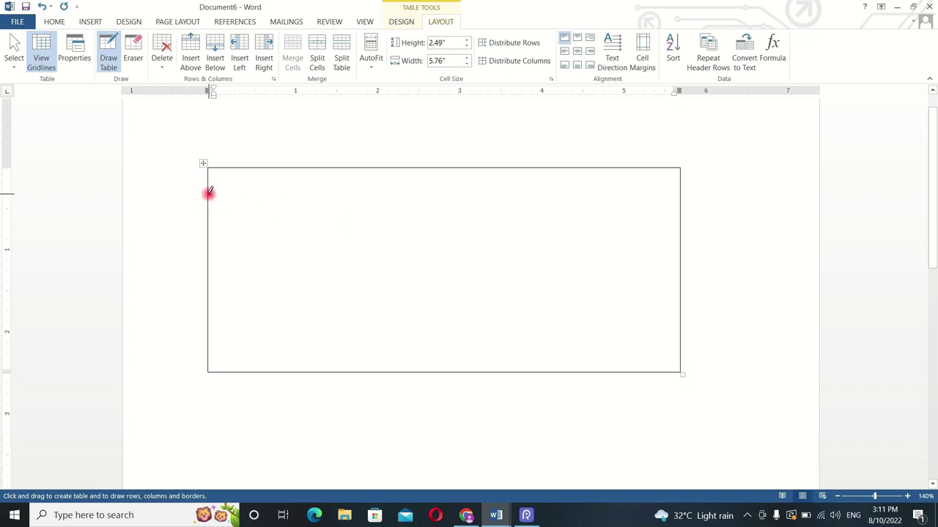
pyautogui.moveTo(208, 192); pyautogui.dragTo(453, 195)
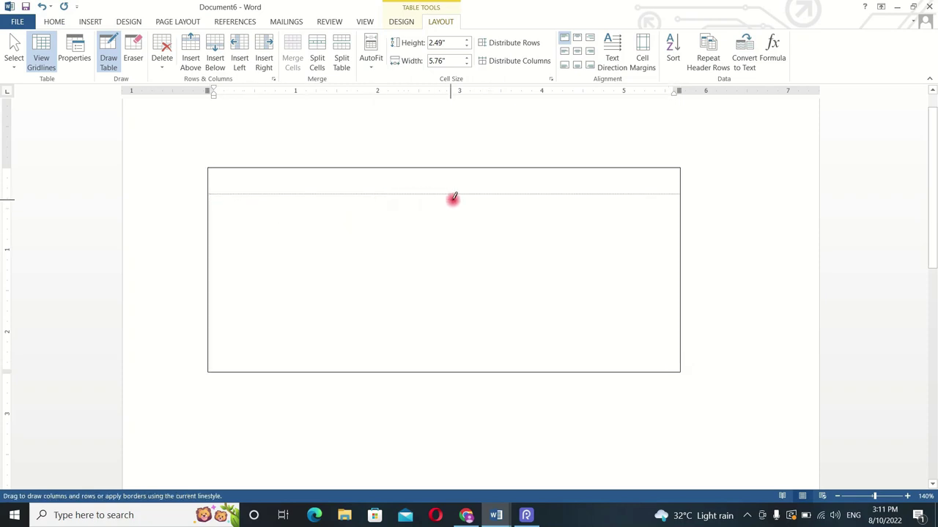
pyautogui.moveTo(582, 172); pyautogui.dragTo(592, 277)
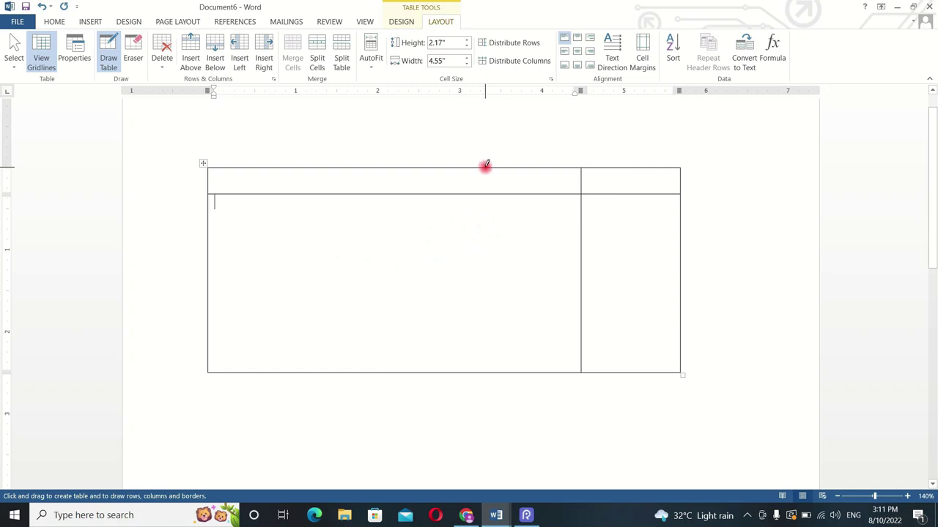
pyautogui.moveTo(485, 165); pyautogui.dragTo(488, 261)
pyautogui.moveTo(538, 168); pyautogui.dragTo(540, 287)
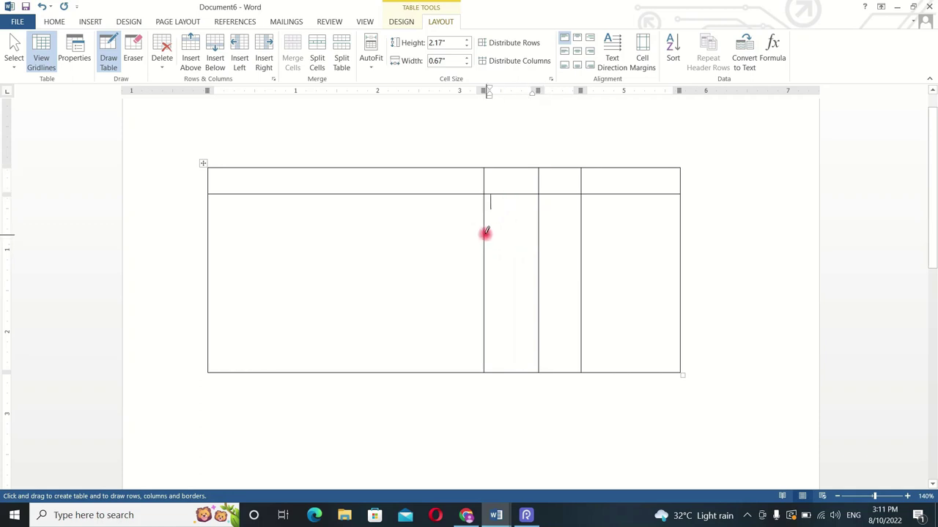
pyautogui.moveTo(485, 221); pyautogui.dragTo(538, 221)
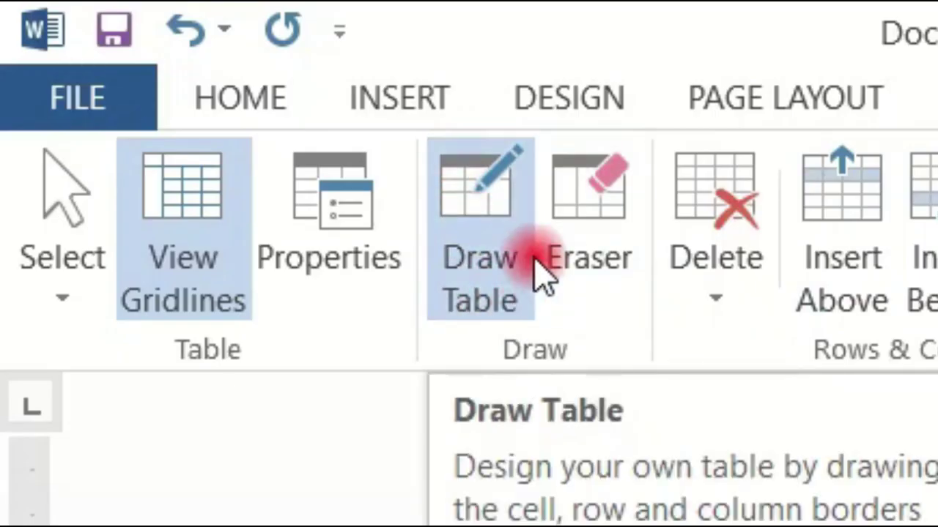
# Step: Toggle the eraser off and on, then split the wide first column with another divider
pyautogui.click(567, 243)
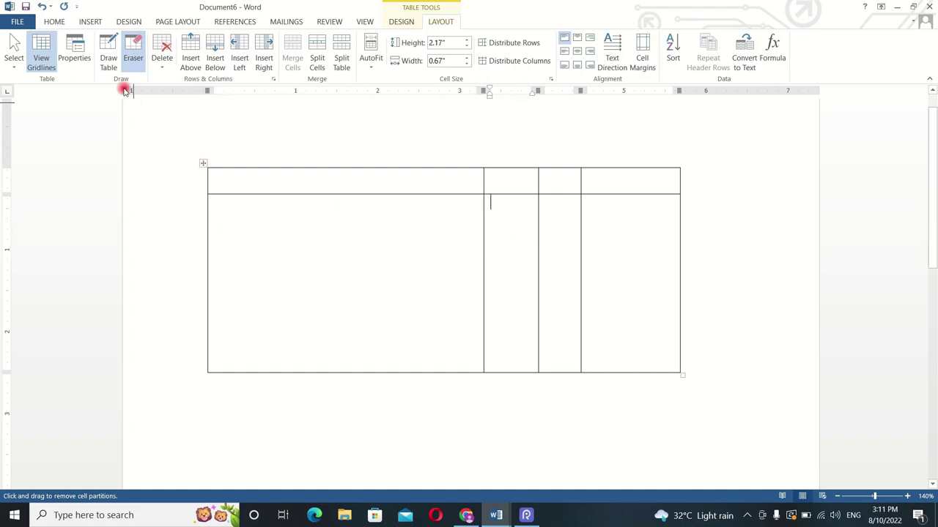
pyautogui.click(108, 51)
pyautogui.moveTo(396, 168); pyautogui.dragTo(388, 202)
pyautogui.moveTo(376, 168); pyautogui.dragTo(378, 236)
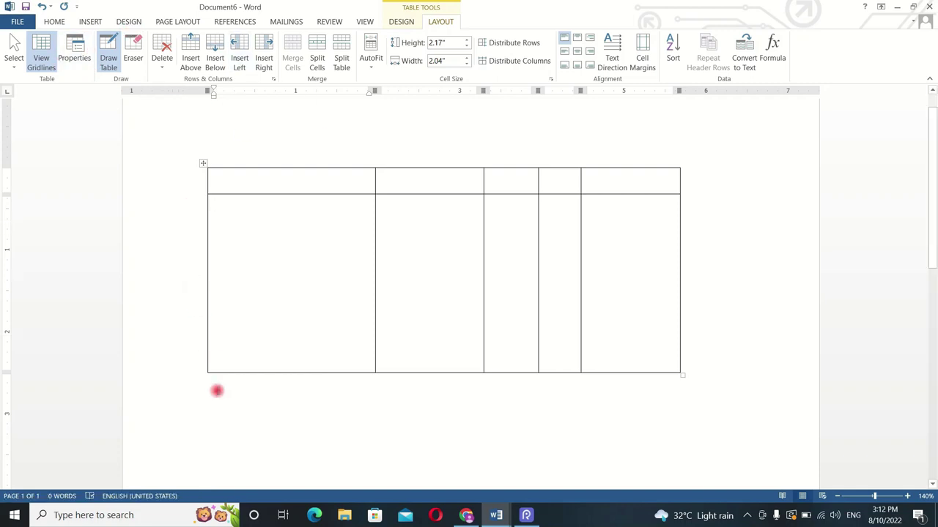
pyautogui.click(215, 389)
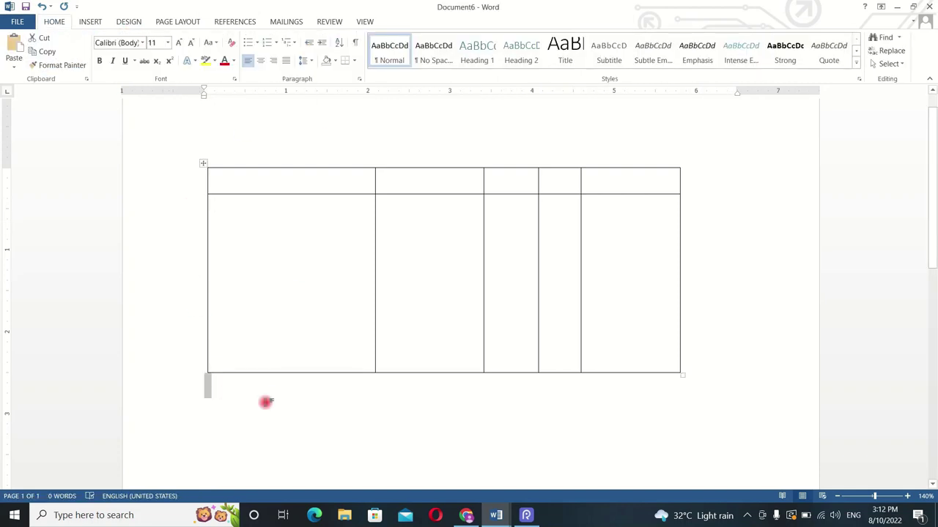
# Step: Browse the Insert Table options without choosing any, then select the drawn table's top rows
pyautogui.click(90, 21)
pyautogui.click(91, 60)
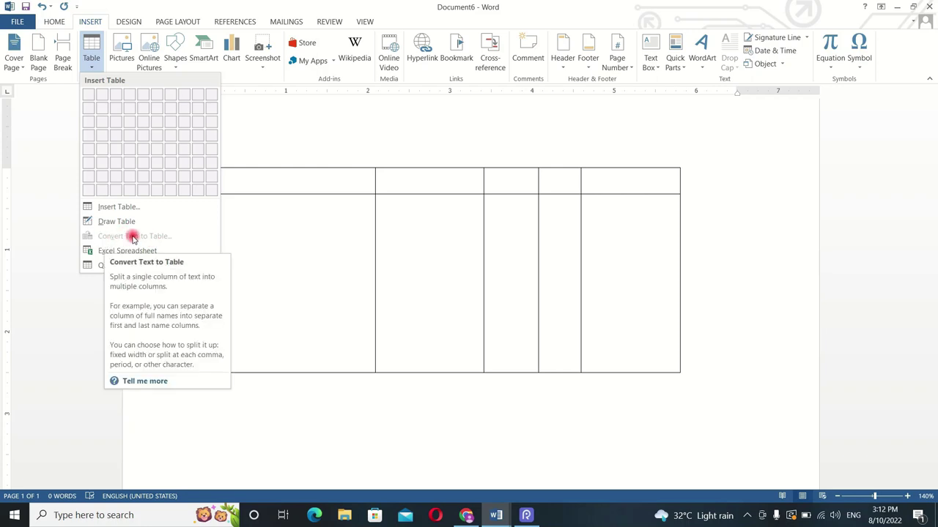
pyautogui.click(301, 207)
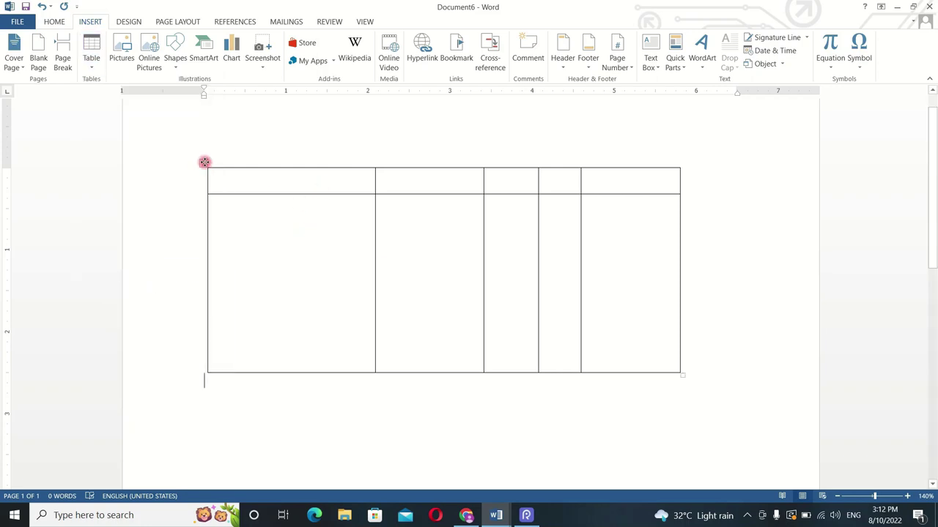
pyautogui.moveTo(204, 162); pyautogui.dragTo(332, 214)
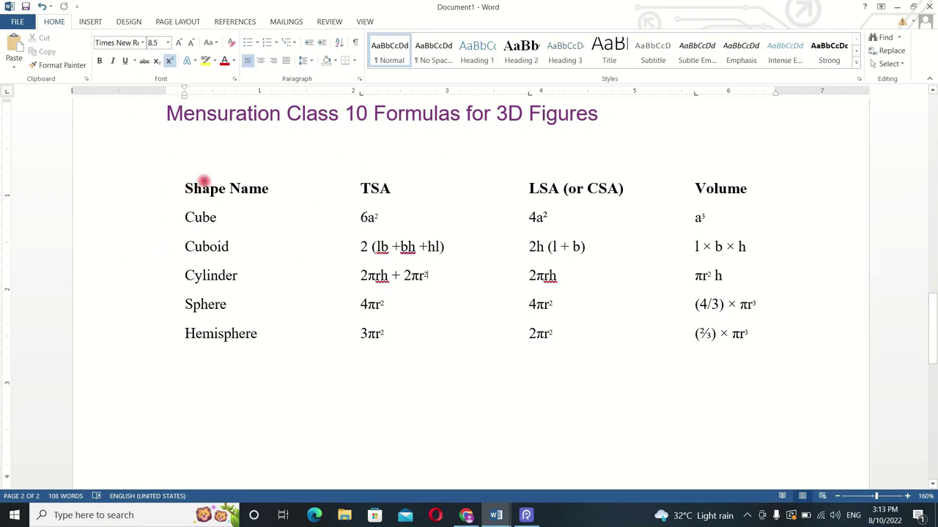
# Step: Convert the selected 3D figures formulas text into a 4-column table separated by tabs
pyautogui.moveTo(181, 188); pyautogui.dragTo(293, 243)
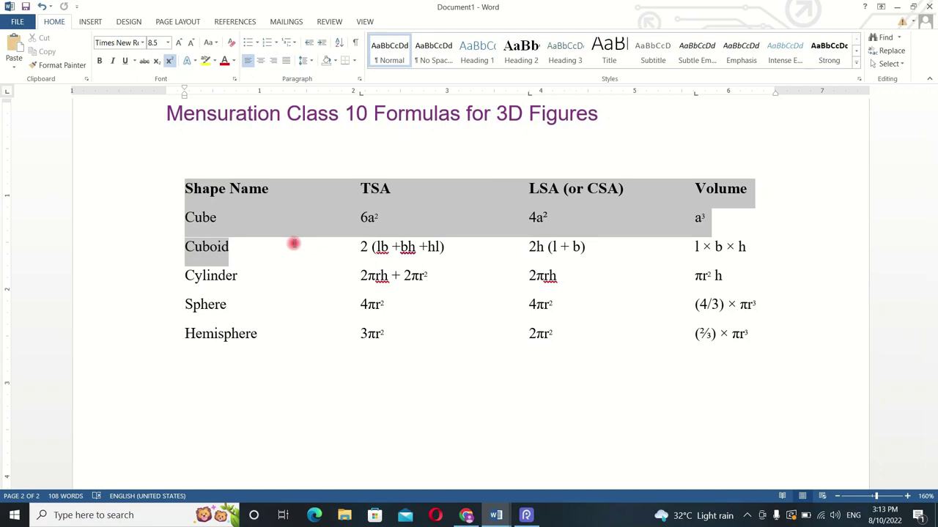
pyautogui.moveTo(324, 259); pyautogui.dragTo(649, 377)
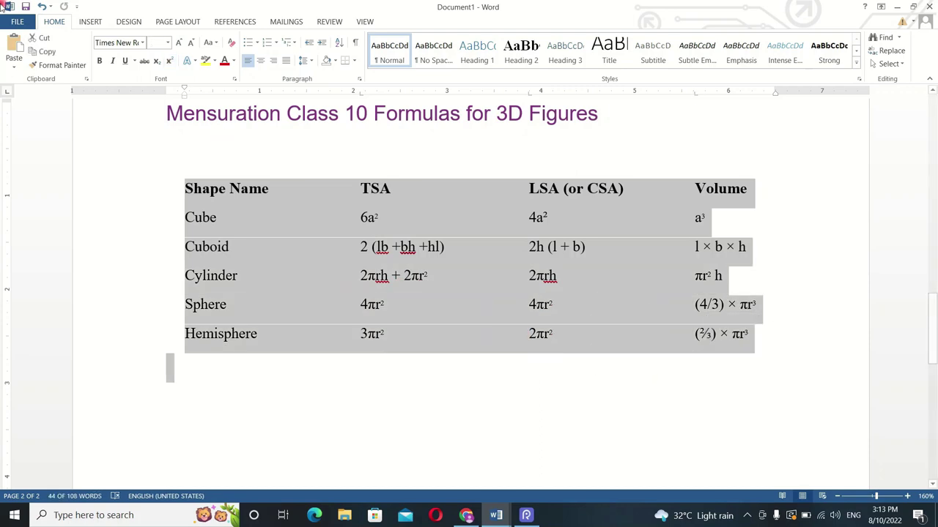
pyautogui.click(90, 24)
pyautogui.click(91, 62)
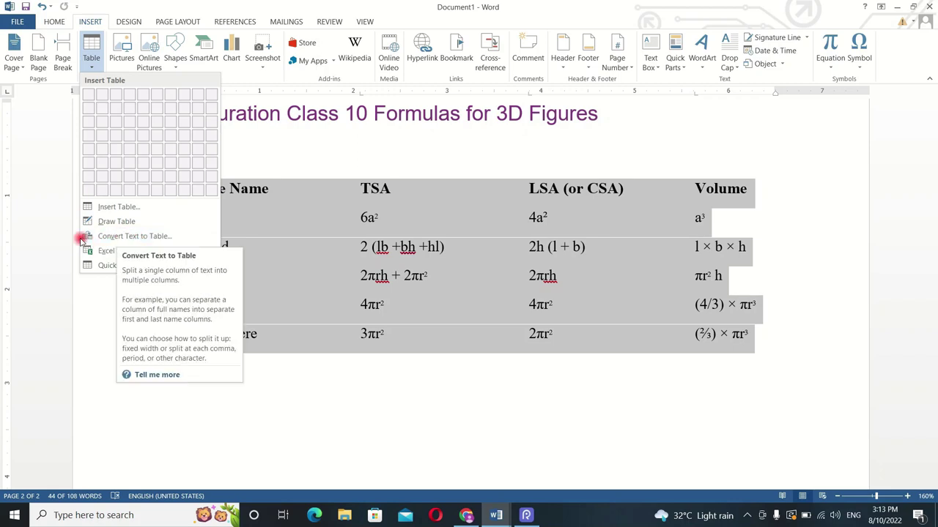
pyautogui.click(104, 236)
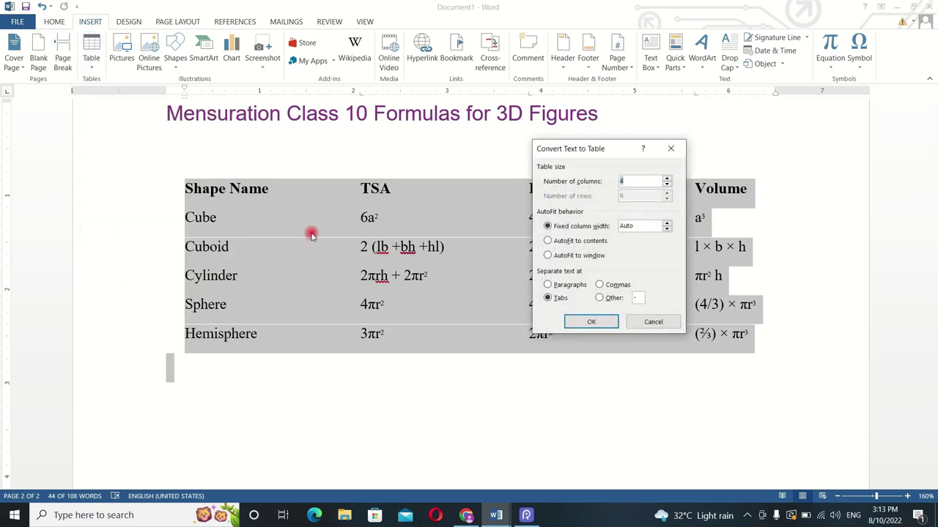
pyautogui.moveTo(575, 152); pyautogui.dragTo(642, 126)
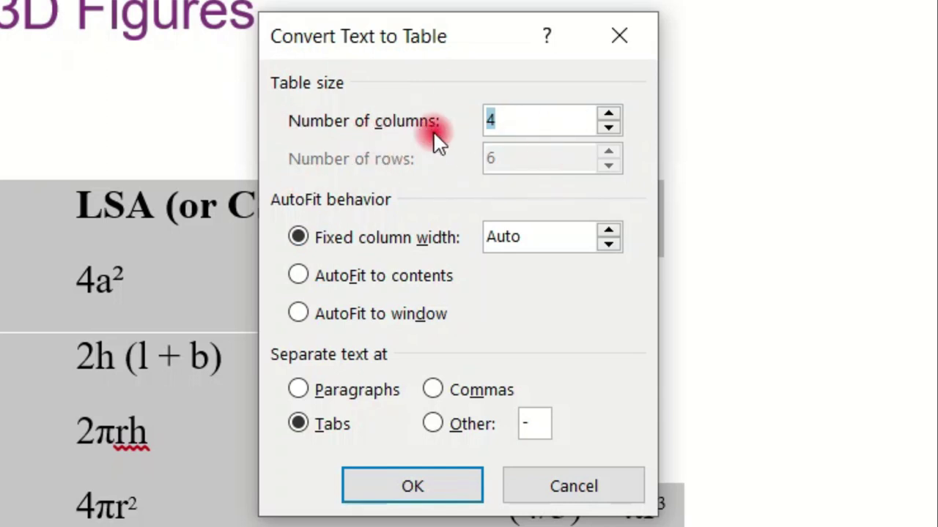
pyautogui.moveTo(424, 48); pyautogui.dragTo(905, 4)
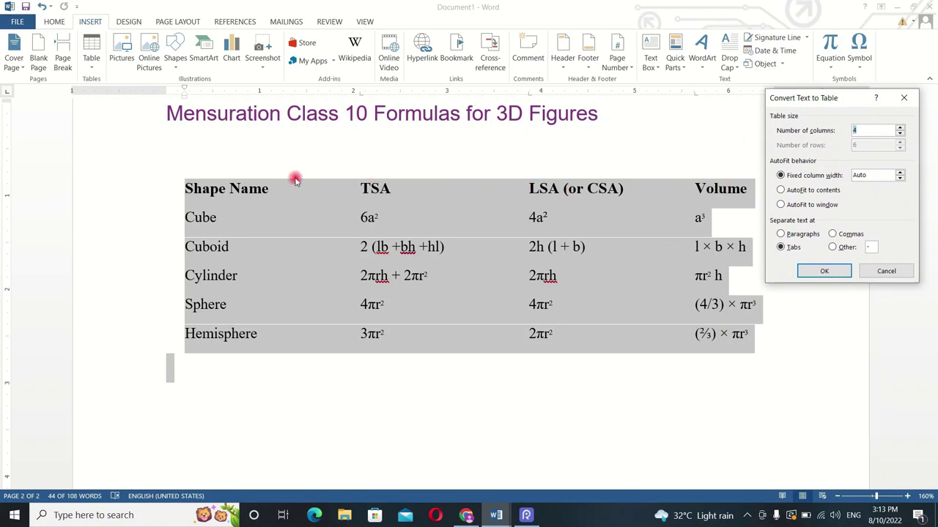
pyautogui.moveTo(829, 95); pyautogui.dragTo(771, 96)
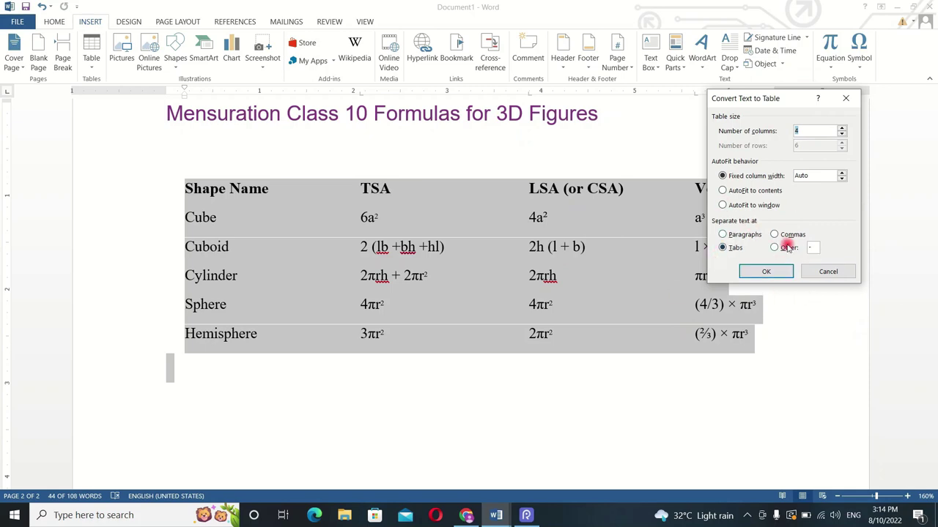
pyautogui.click(764, 274)
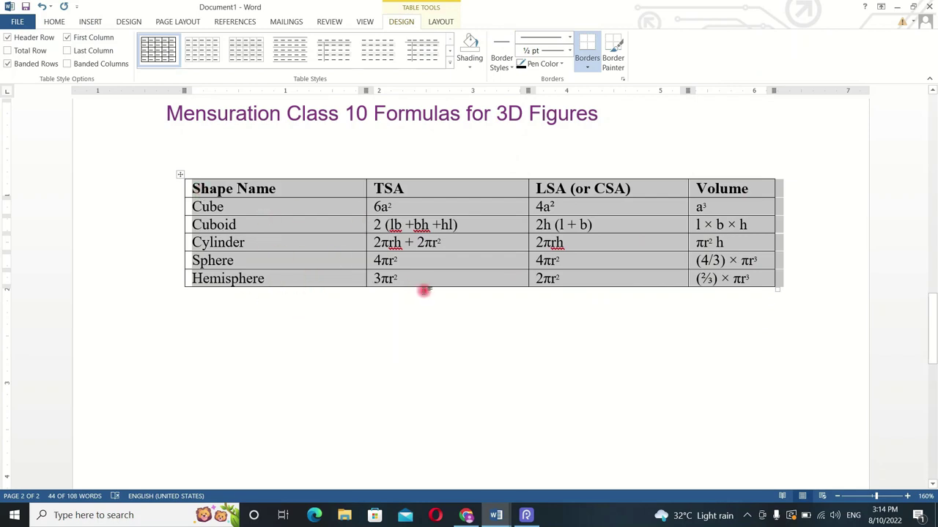
pyautogui.click(408, 320)
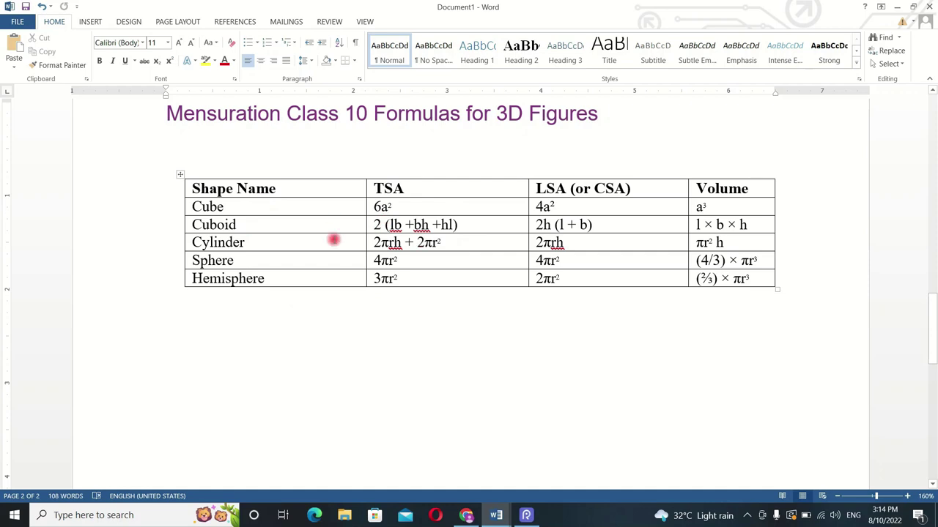
# Step: Revisit the Insert Table menu, closing it and opening it again
pyautogui.click(84, 20)
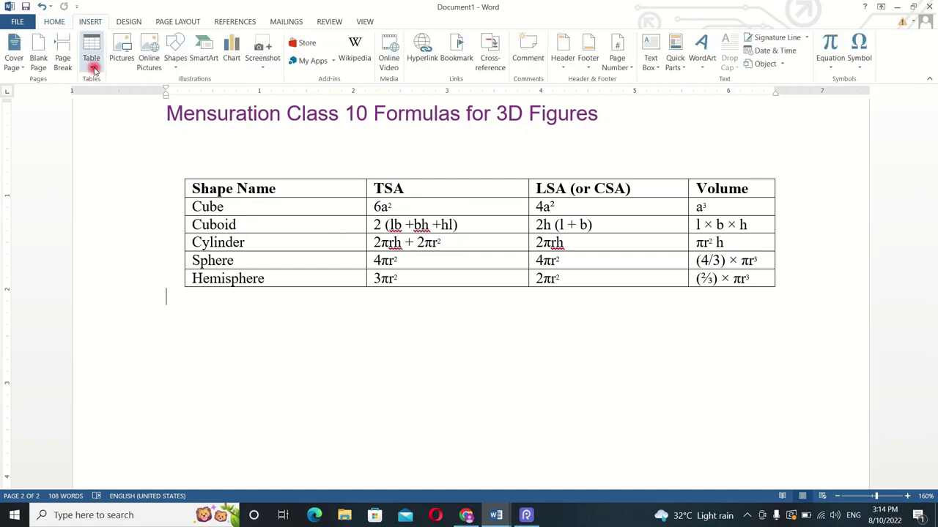
pyautogui.click(94, 68)
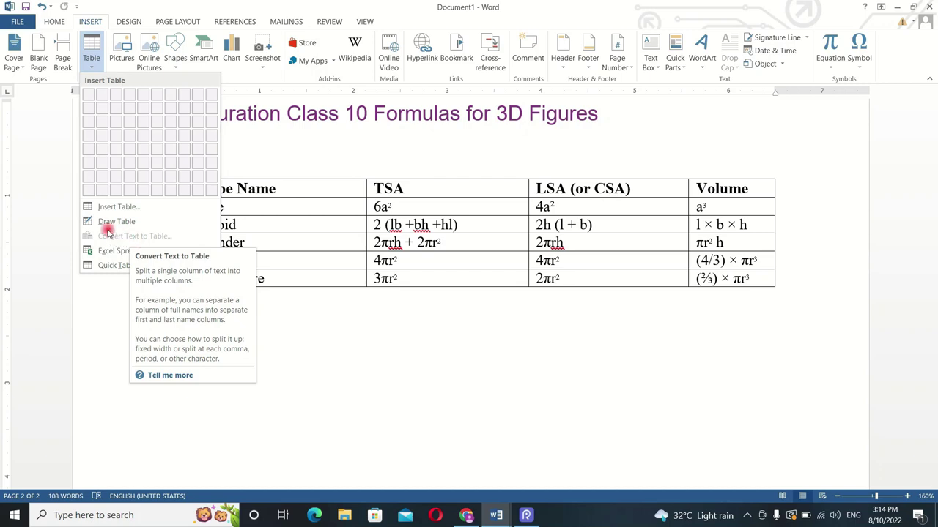
pyautogui.click(317, 337)
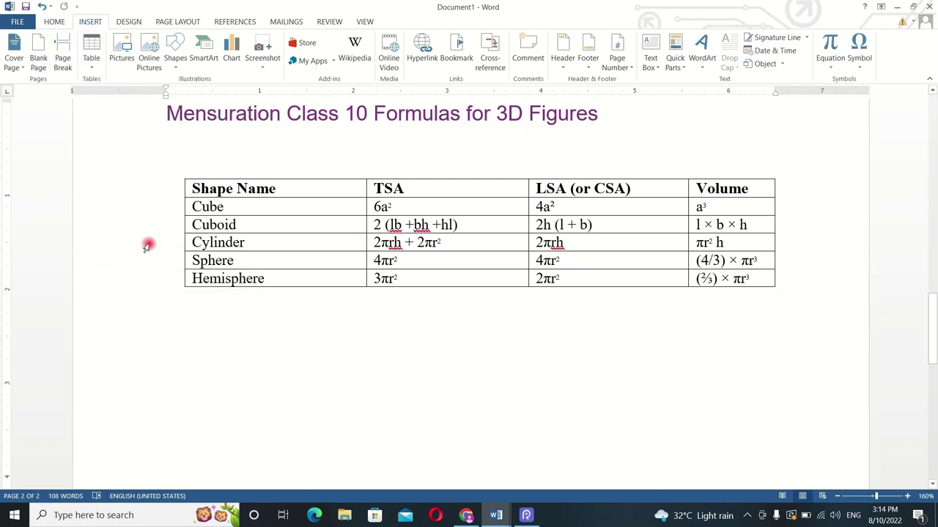
pyautogui.click(91, 68)
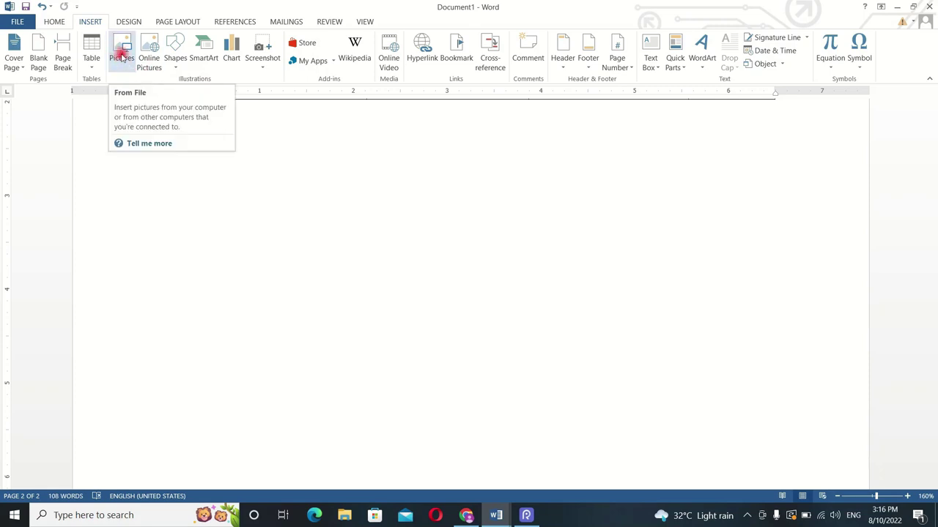
# Step: Insert the LogoSample_ByTailorBrands (1) picture from the Documents folder
pyautogui.click(121, 56)
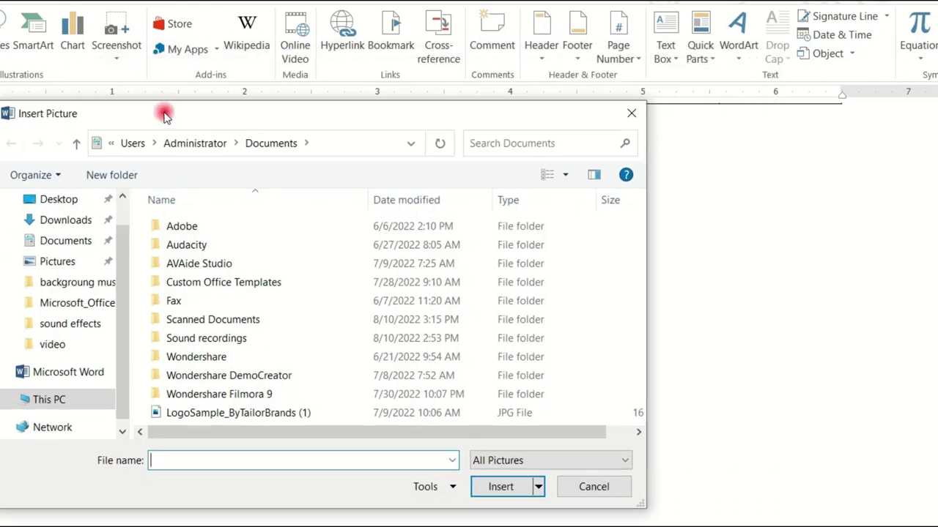
pyautogui.moveTo(154, 73); pyautogui.dragTo(240, 79)
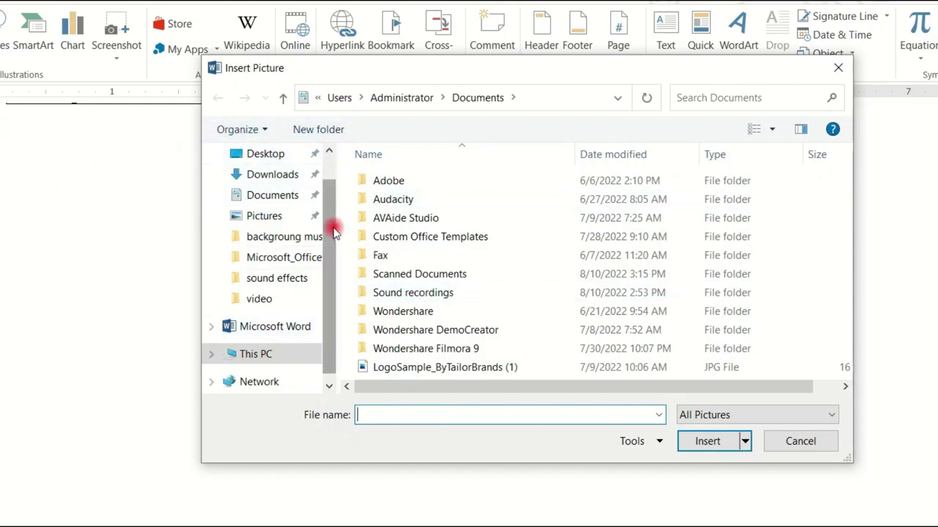
pyautogui.click(284, 197)
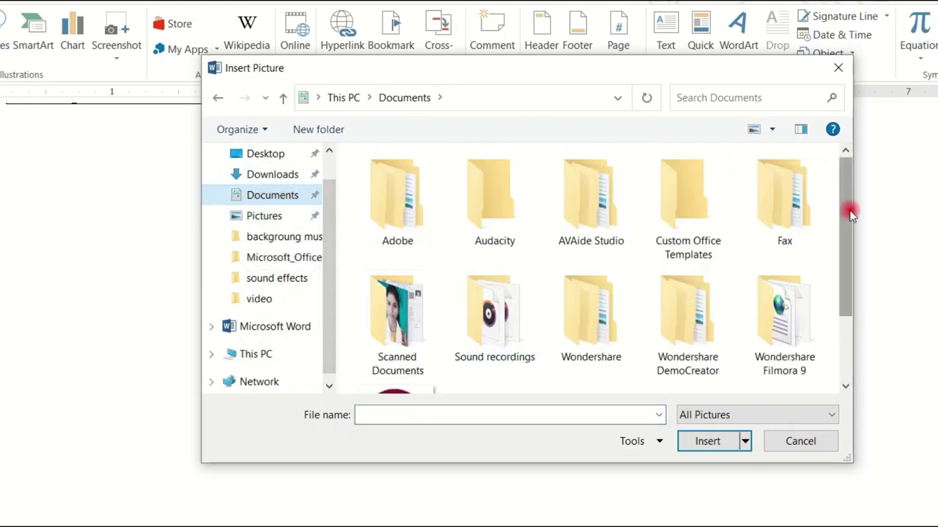
pyautogui.scroll(-2, 850, 214)
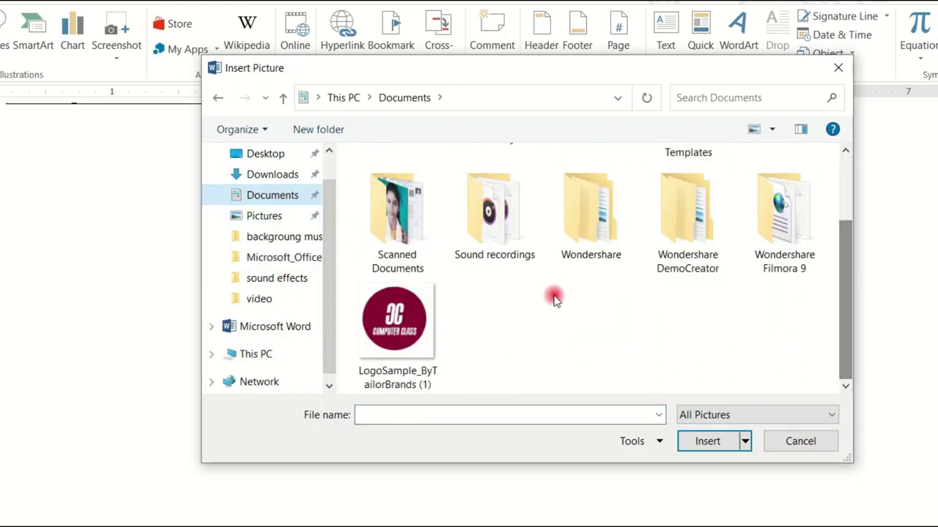
pyautogui.click(397, 315)
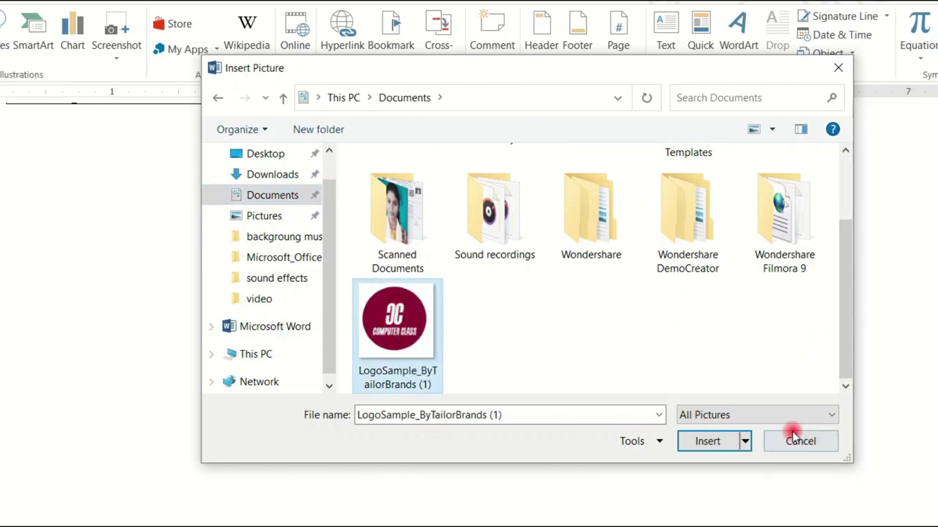
pyautogui.click(705, 448)
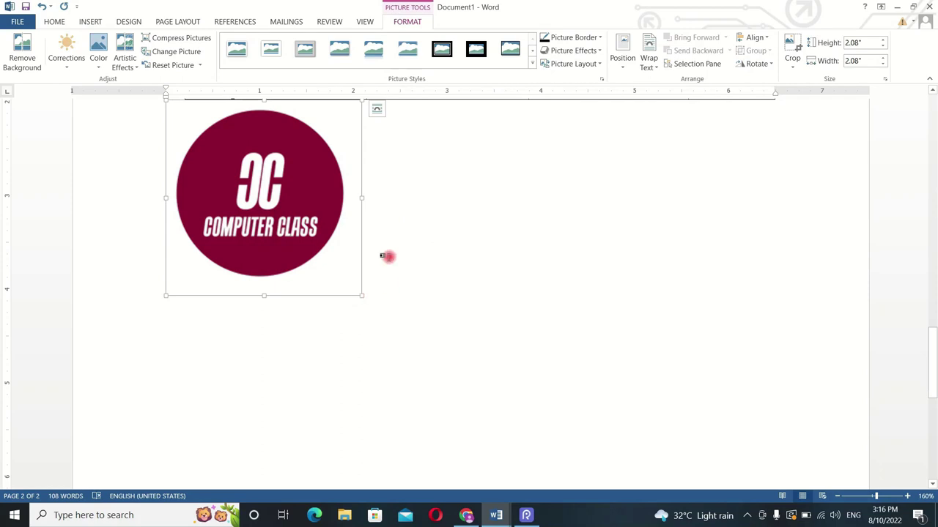
# Step: Enlarge the logo picture to 3.44 inches square by dragging its corner
pyautogui.click(394, 18)
pyautogui.moveTo(361, 296); pyautogui.dragTo(485, 421)
pyautogui.click(554, 343)
pyautogui.click(382, 294)
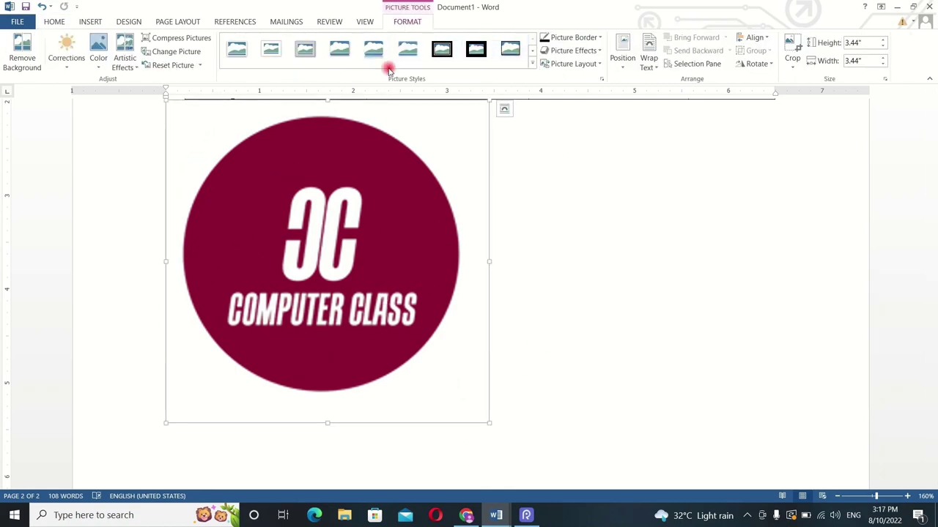
# Step: Apply the Double Frame, Black picture style to the logo
pyautogui.click(530, 64)
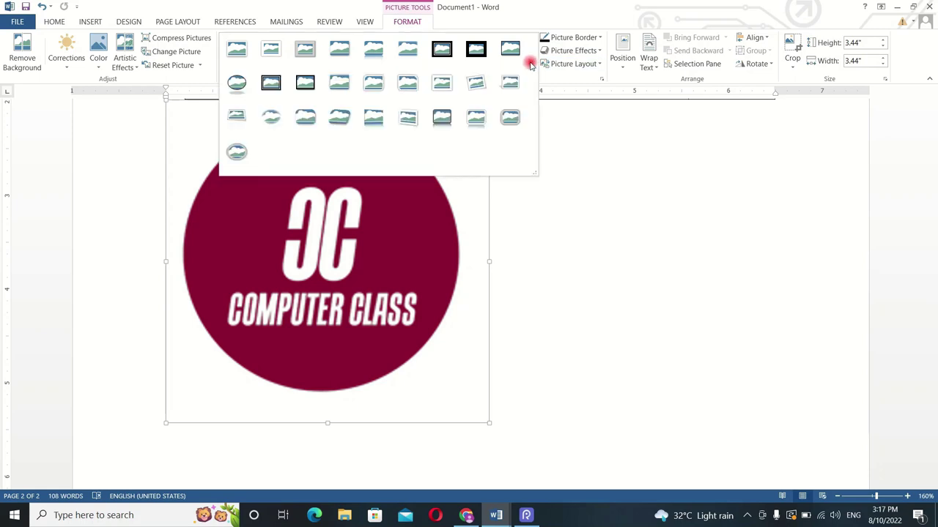
pyautogui.click(444, 49)
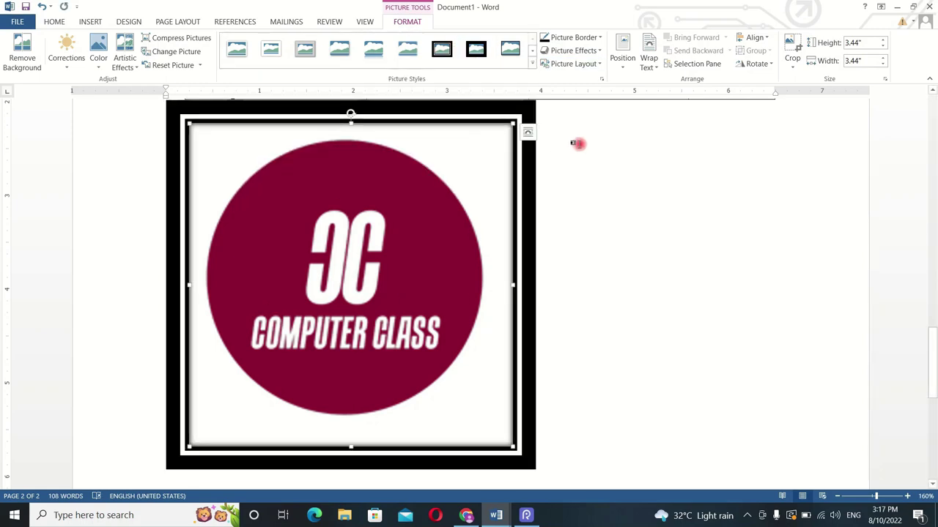
pyautogui.click(577, 142)
pyautogui.click(395, 192)
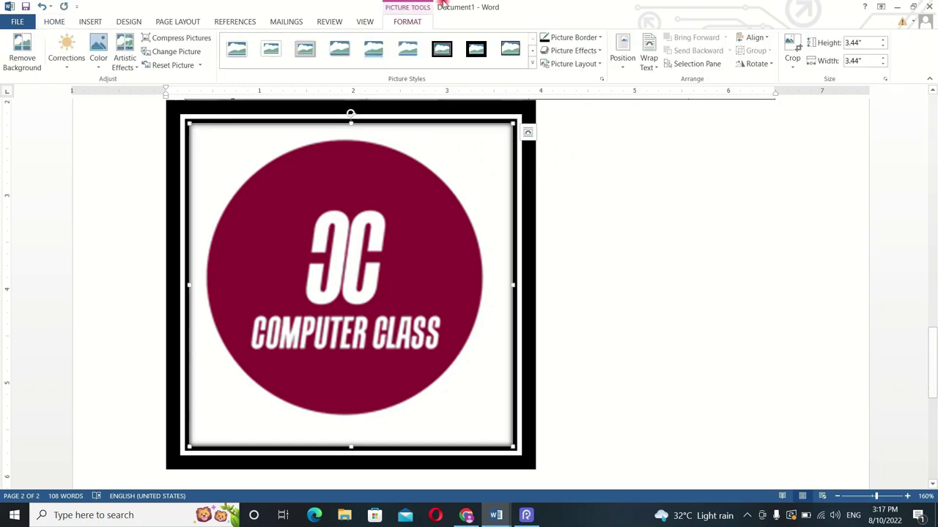
pyautogui.click(598, 51)
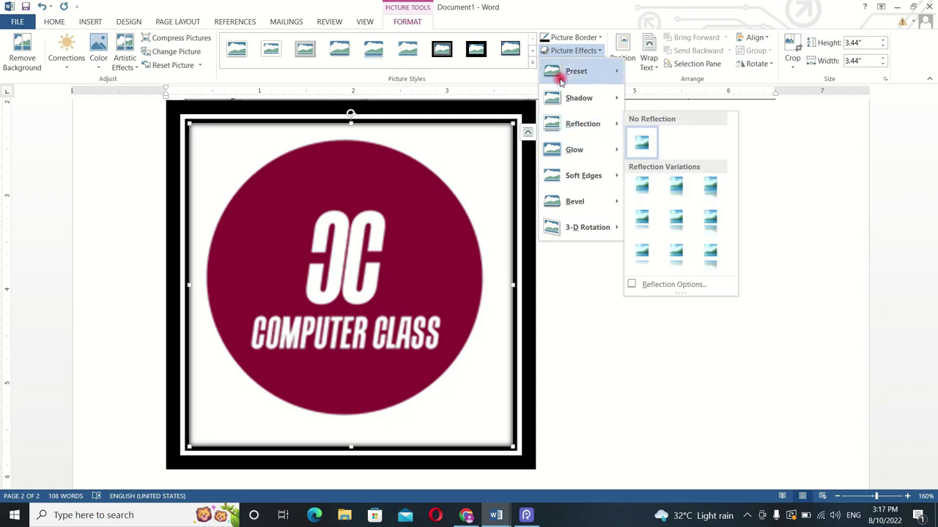
# Step: Preview Picture Effects options on the logo without applying any
pyautogui.moveTo(579, 207)
pyautogui.moveTo(586, 229)
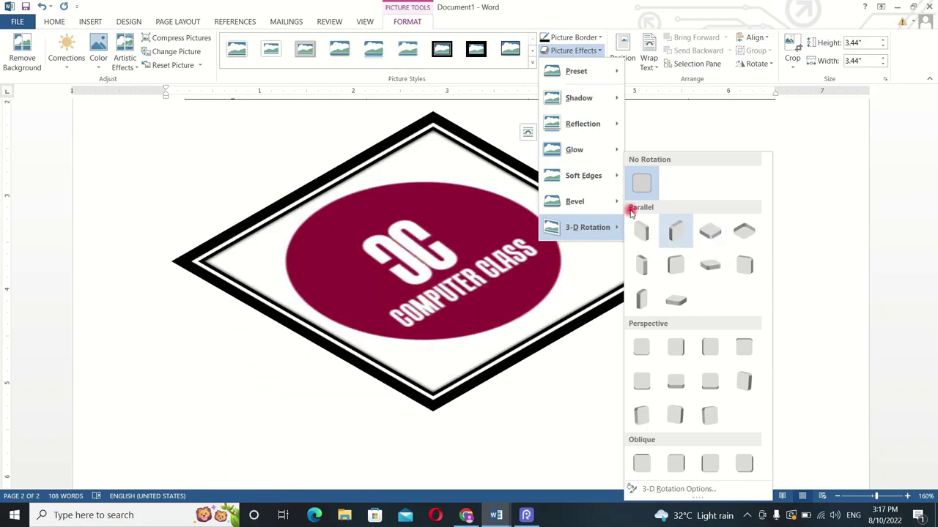
pyautogui.moveTo(597, 130)
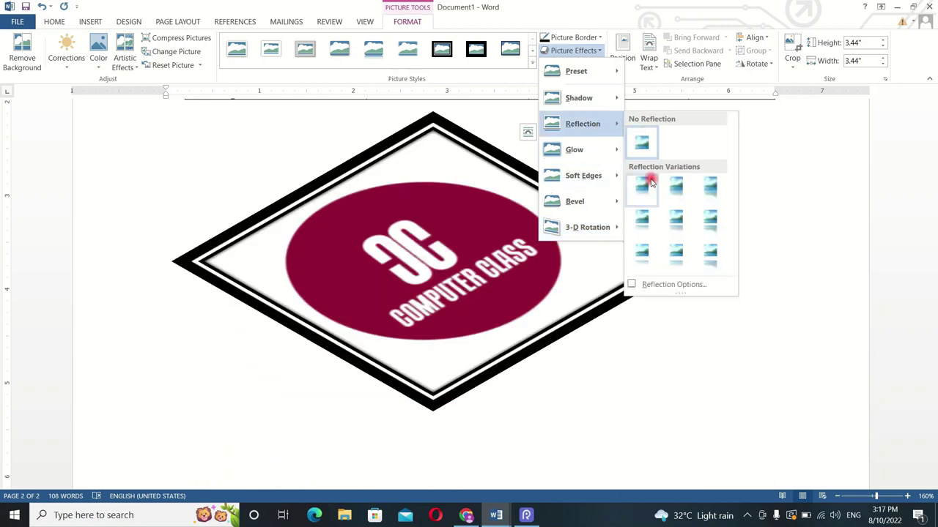
pyautogui.click(603, 343)
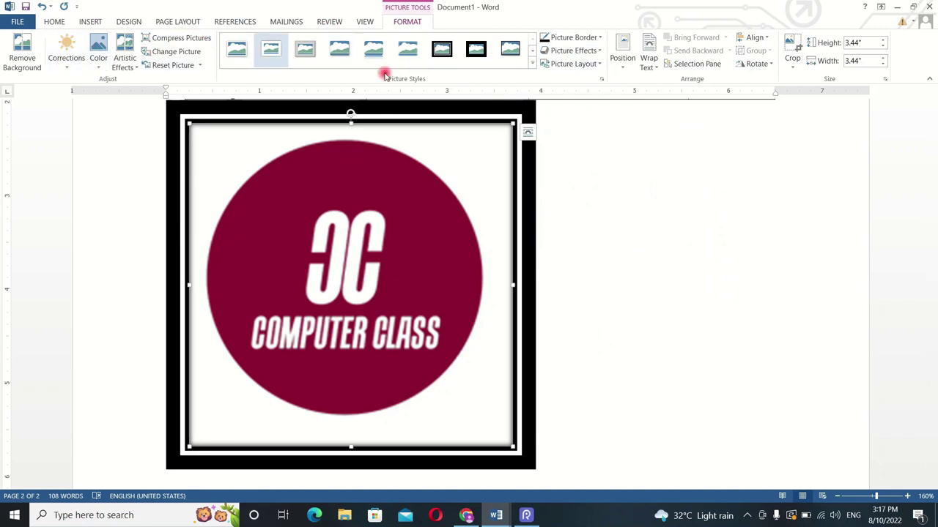
# Step: Crop the logo's bottom, left and right edges to 3.2" tall by 2.95" wide
pyautogui.click(792, 55)
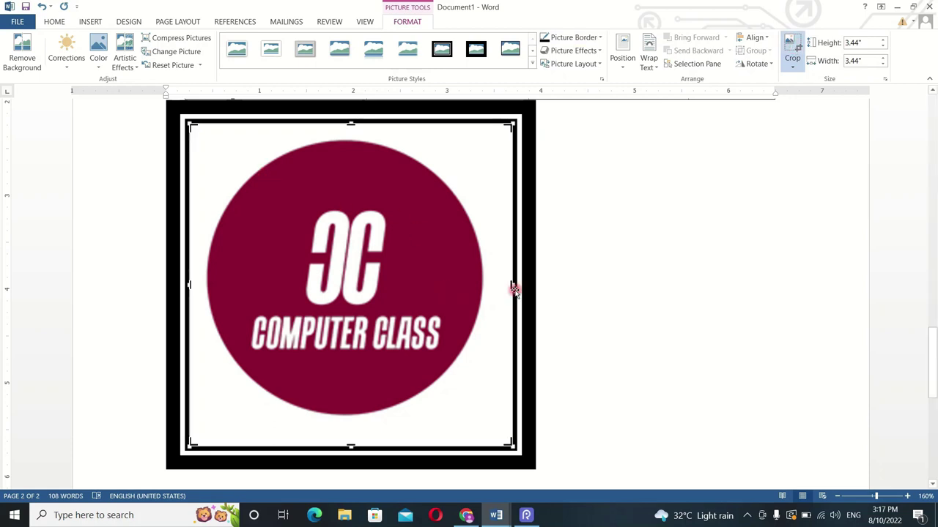
pyautogui.moveTo(350, 444); pyautogui.dragTo(350, 423)
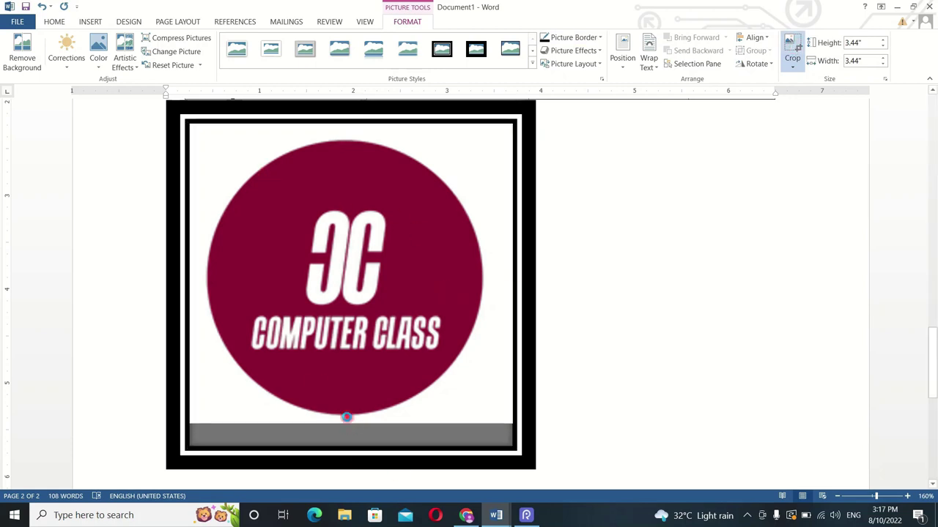
pyautogui.moveTo(191, 277); pyautogui.dragTo(210, 281)
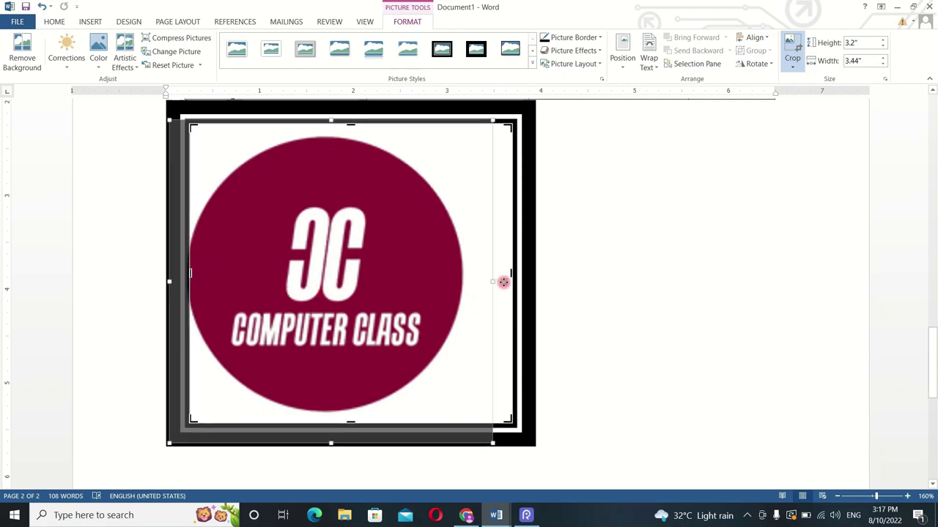
pyautogui.moveTo(511, 275); pyautogui.dragTo(464, 274)
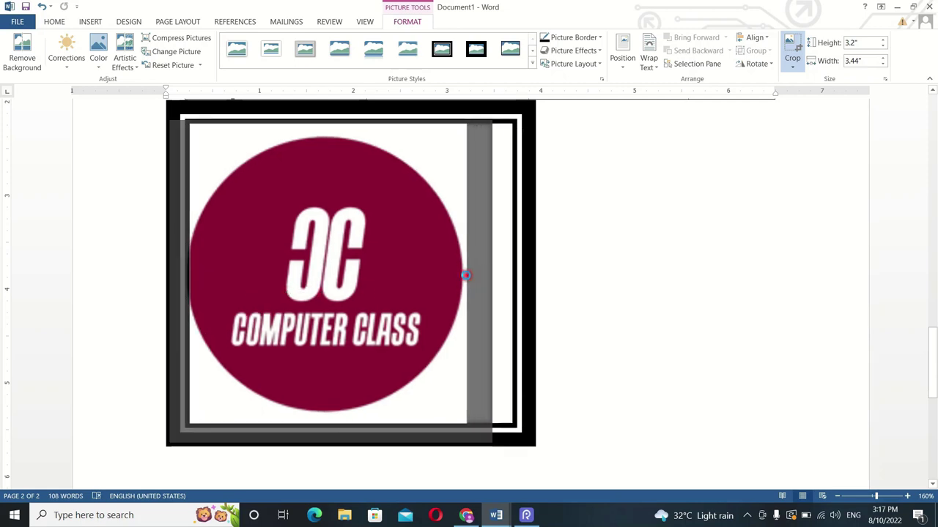
pyautogui.click(587, 222)
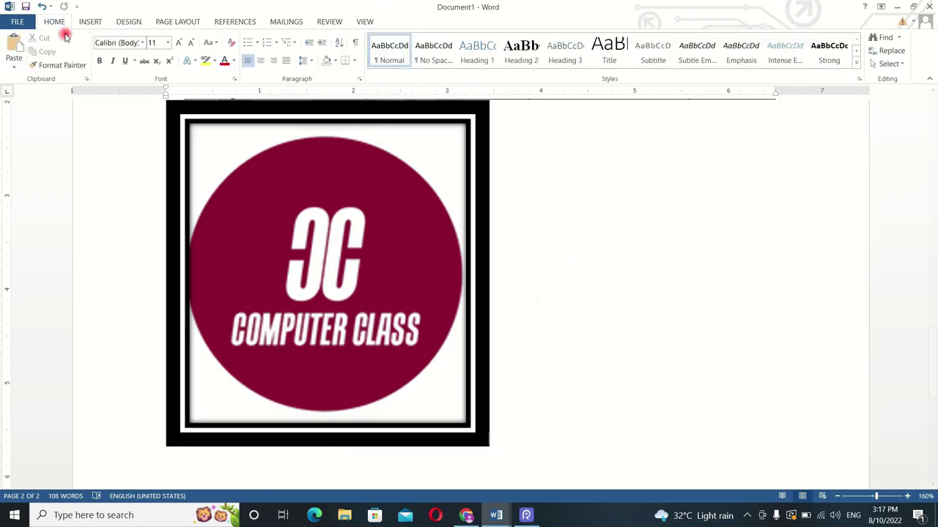
# Step: Place the insertion point below the maroon logo picture
pyautogui.click(91, 22)
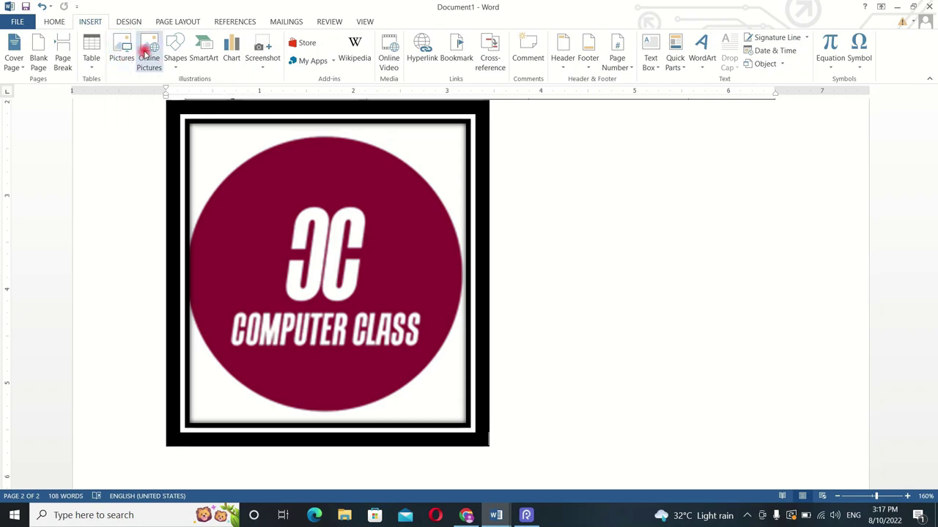
pyautogui.click(219, 227)
pyautogui.scroll(-5, 218, 227)
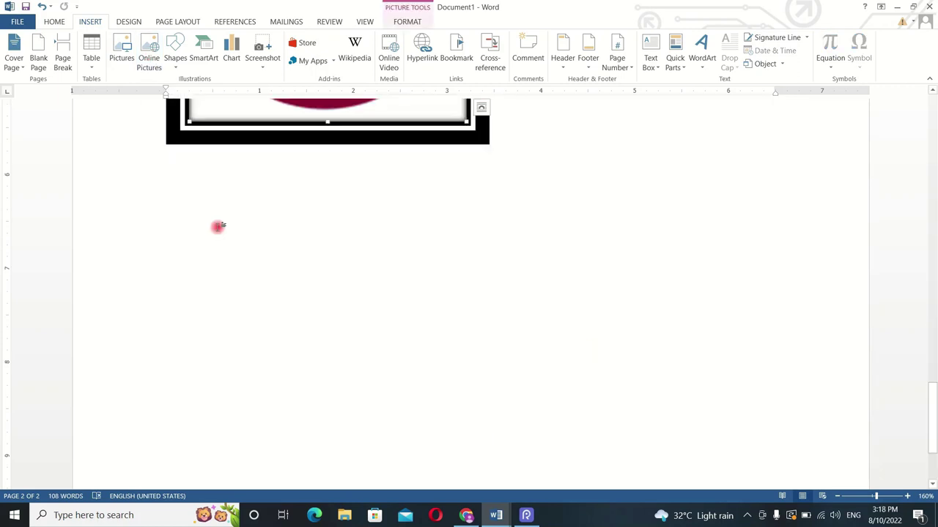
pyautogui.click(189, 236)
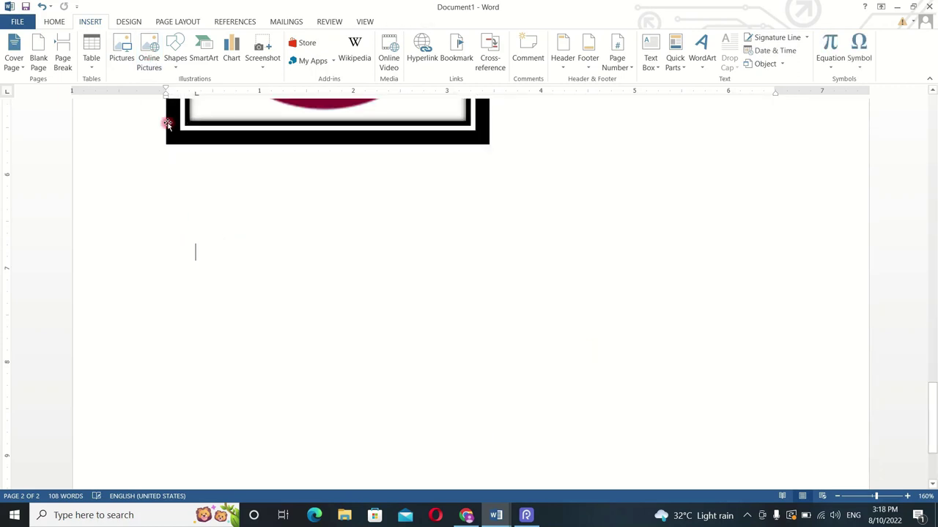
# Step: Search online pictures for COMPUTER and insert the desktop computer with tower photo
pyautogui.click(150, 59)
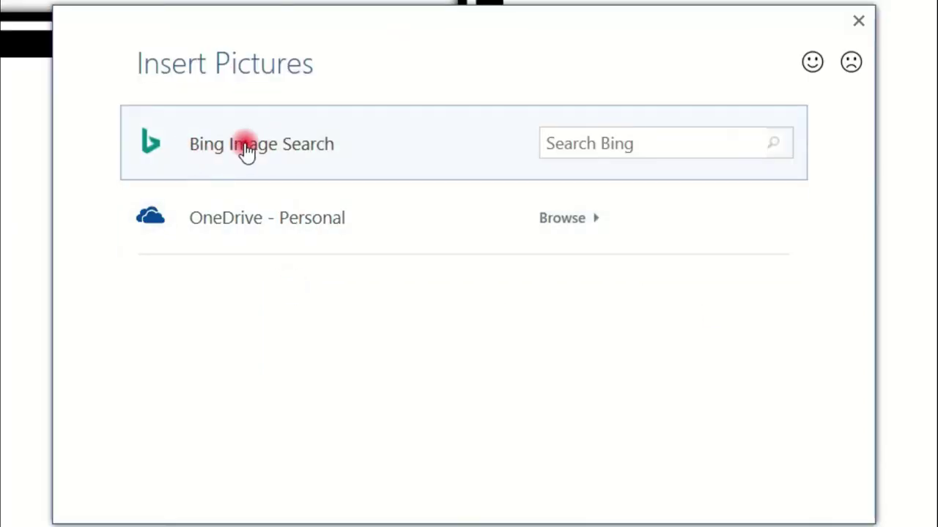
pyautogui.click(600, 146)
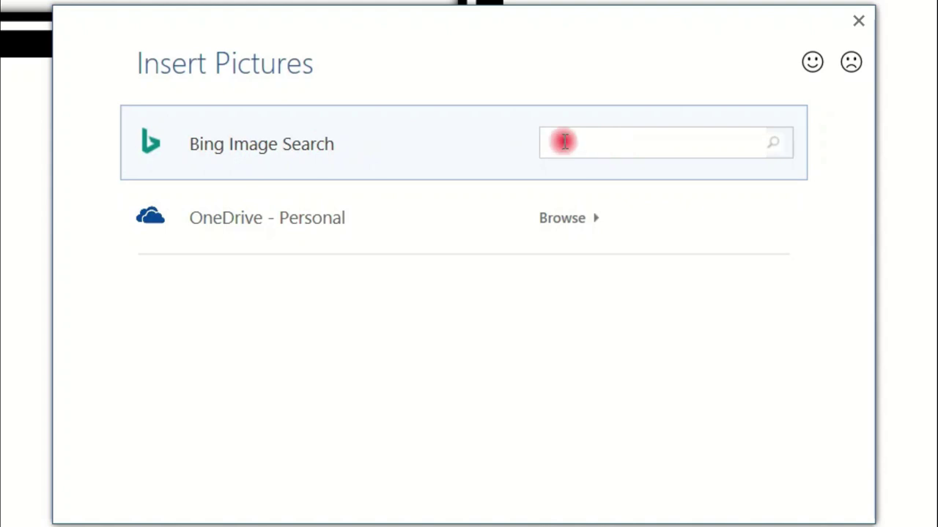
pyautogui.write('COMPUTER')
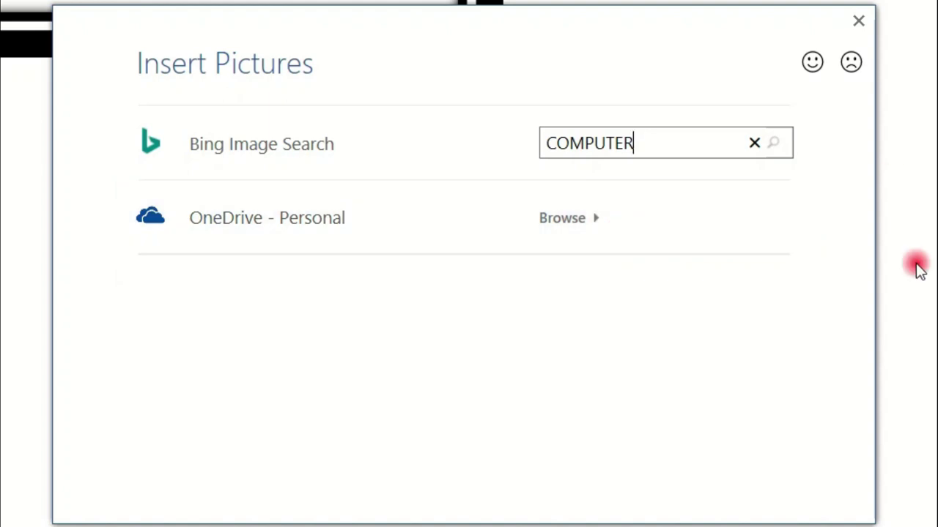
pyautogui.press('Return')
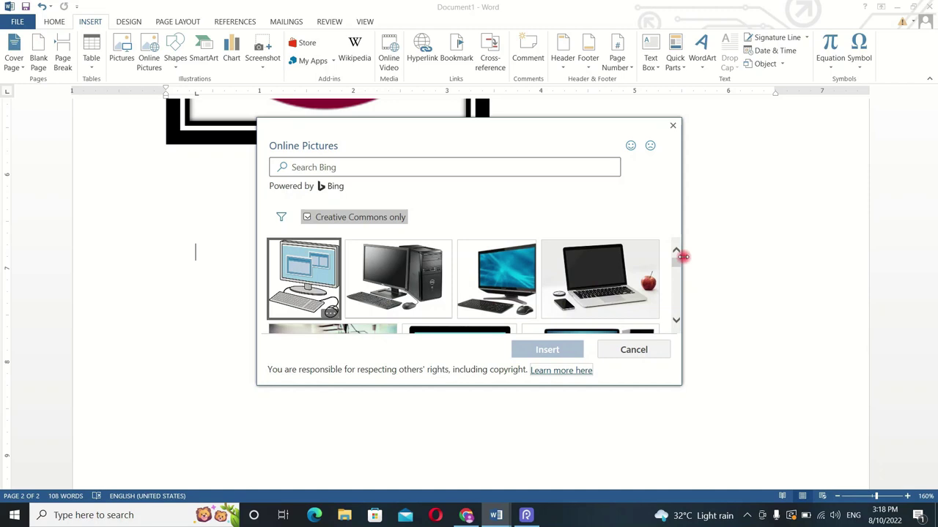
pyautogui.moveTo(674, 262); pyautogui.dragTo(675, 265)
pyautogui.click(414, 275)
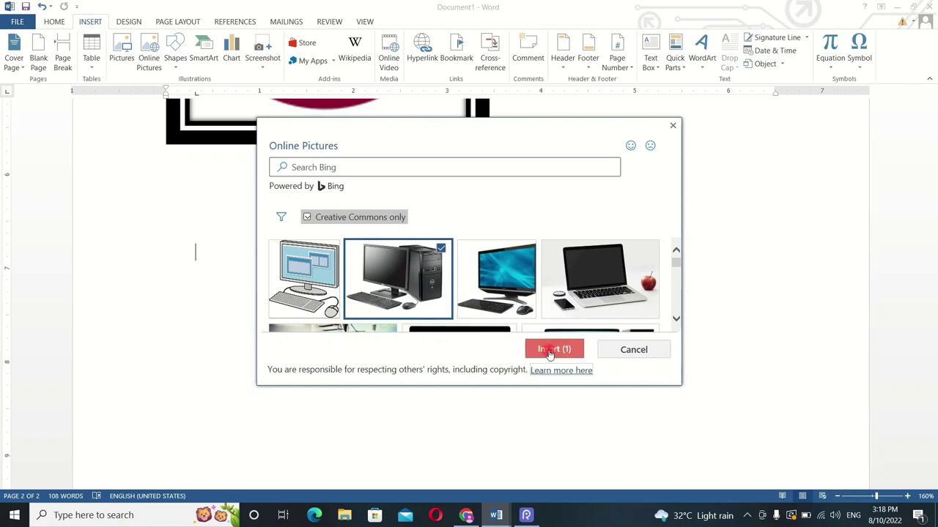
pyautogui.click(551, 350)
# Step: Scroll through the inserted 6.5-inch computer photo to review it across the pages
pyautogui.scroll(-3, 586, 279)
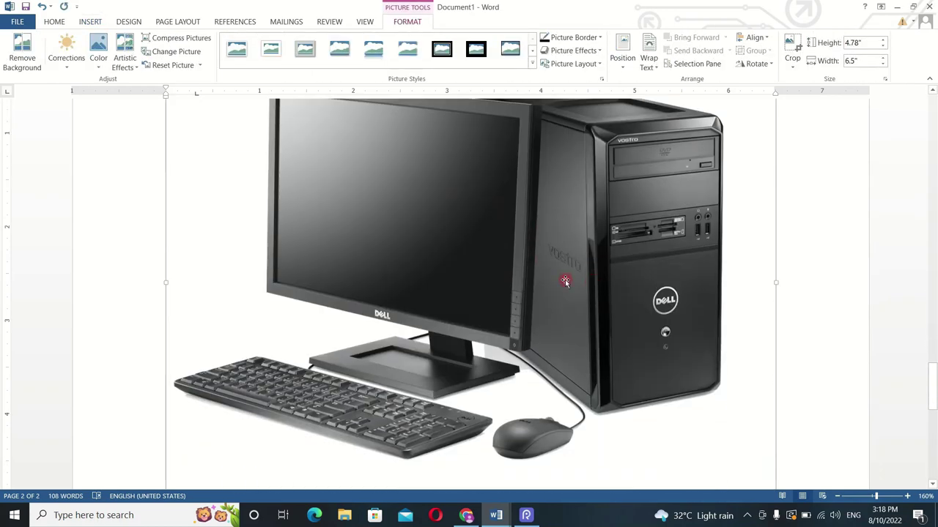
pyautogui.scroll(-2, 562, 320)
pyautogui.scroll(4, 483, 324)
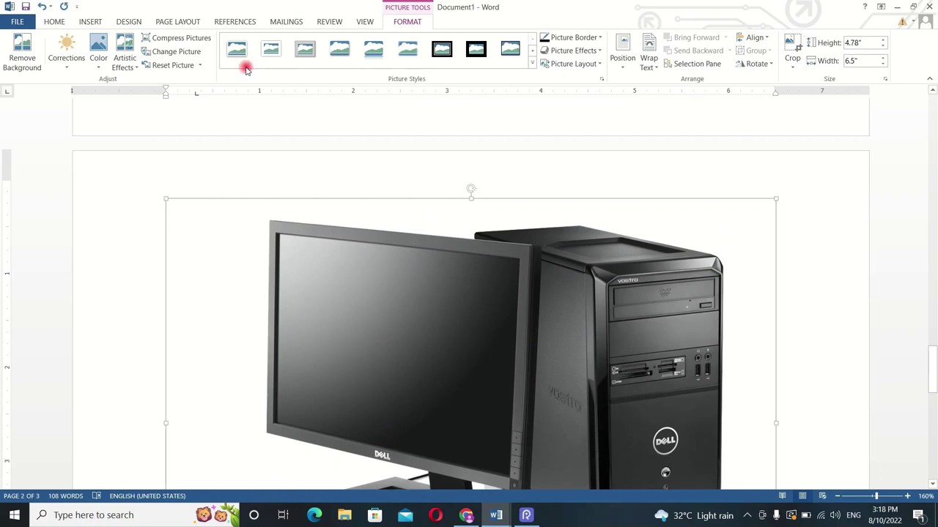
pyautogui.click(90, 21)
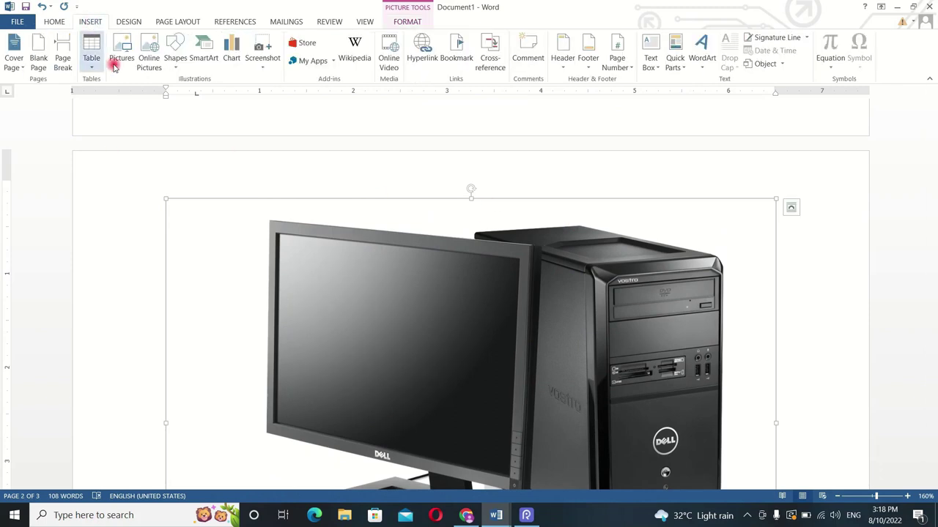
pyautogui.scroll(-2, 540, 329)
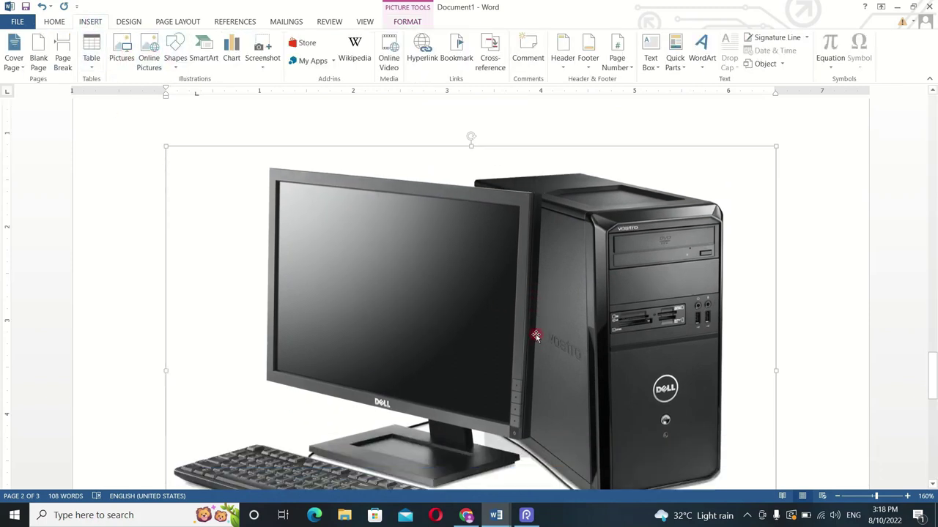
pyautogui.scroll(-2, 537, 329)
pyautogui.scroll(-5, 537, 330)
pyautogui.scroll(-10, 512, 151)
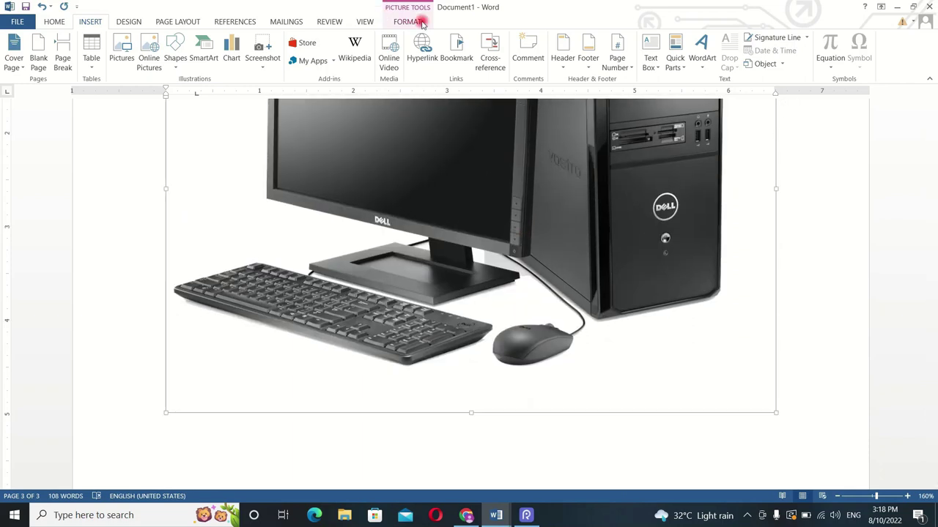
pyautogui.scroll(1, 477, 240)
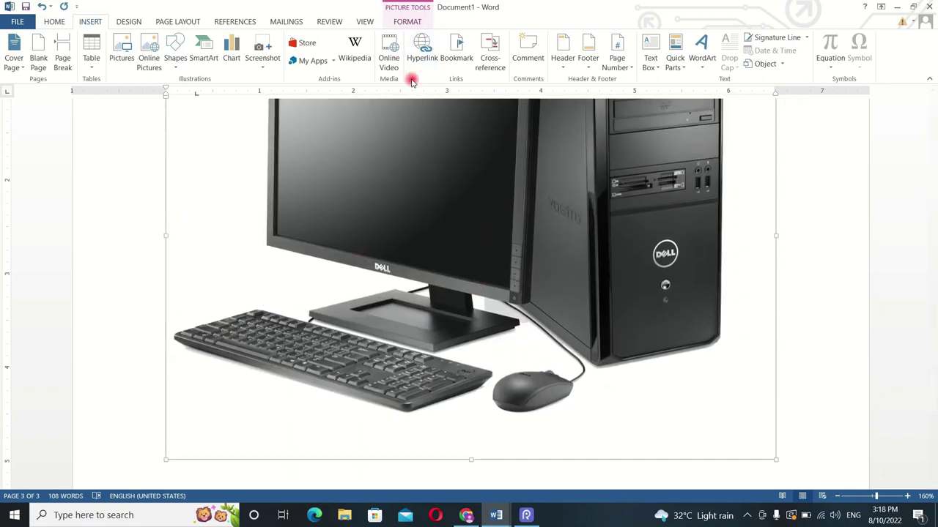
pyautogui.click(405, 22)
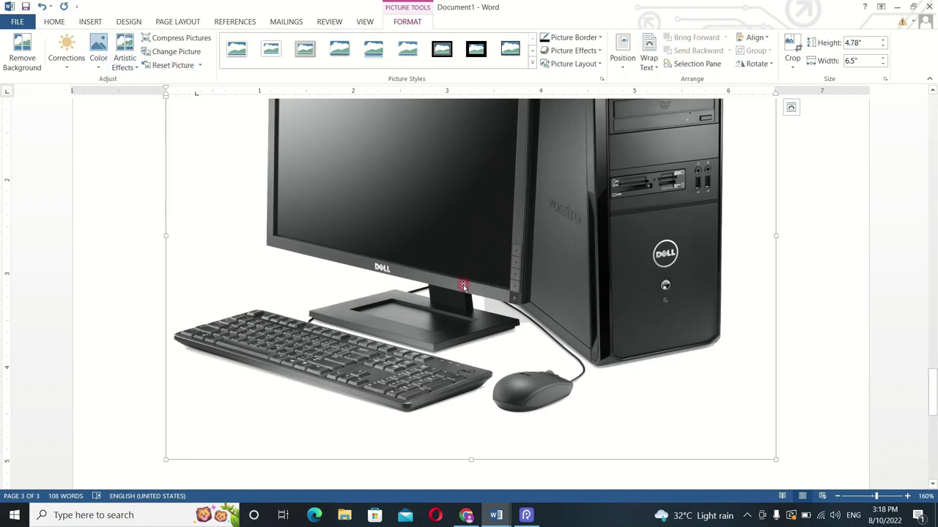
pyautogui.scroll(4, 474, 293)
pyautogui.scroll(-3, 475, 293)
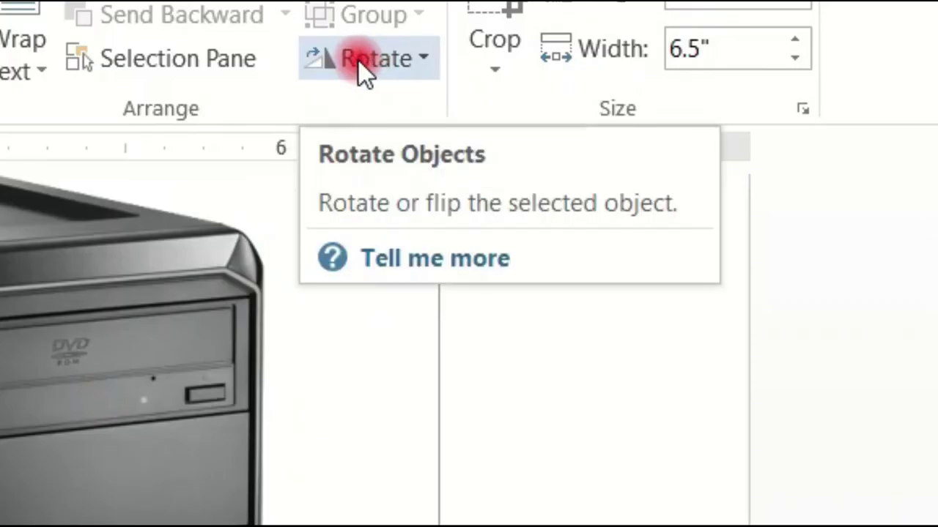
pyautogui.click(358, 58)
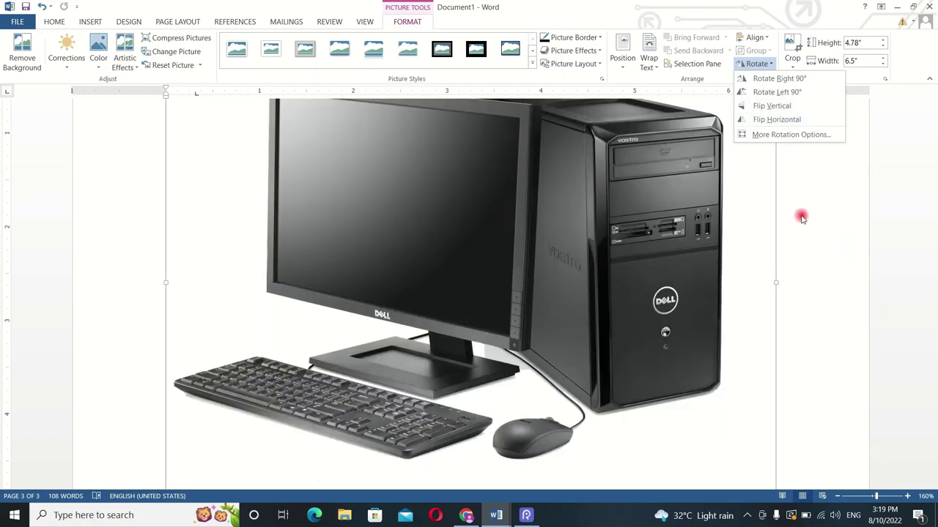
pyautogui.click(810, 242)
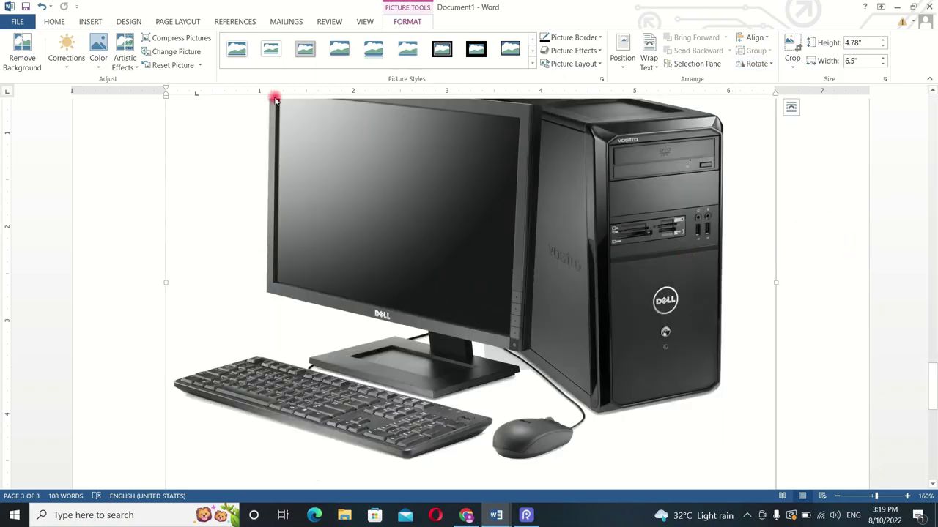
pyautogui.click(90, 21)
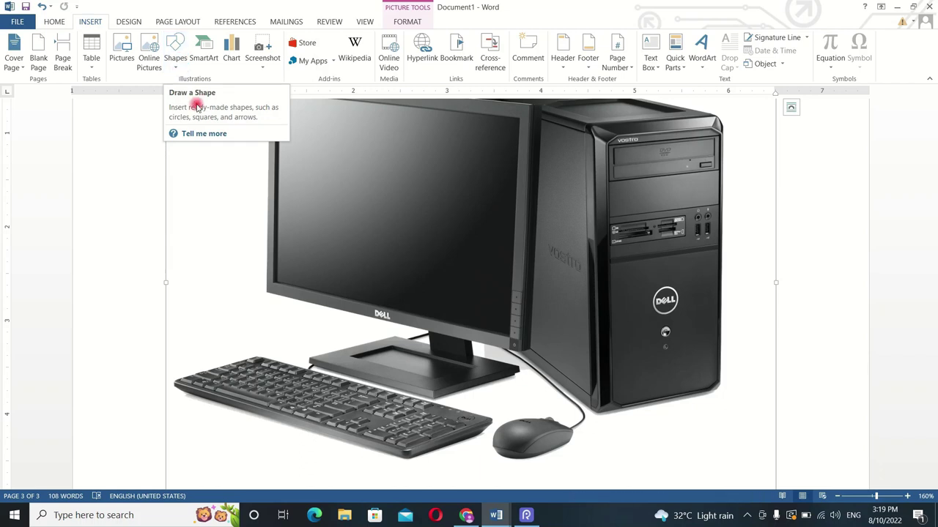
# Step: Drag the border below the Circle row of the page 1 table down to make it much taller
pyautogui.scroll(3, 193, 169)
pyautogui.scroll(3, 193, 169)
pyautogui.scroll(5, 192, 168)
pyautogui.scroll(5, 193, 169)
pyautogui.scroll(5, 192, 169)
pyautogui.scroll(5, 193, 168)
pyautogui.scroll(4, 193, 169)
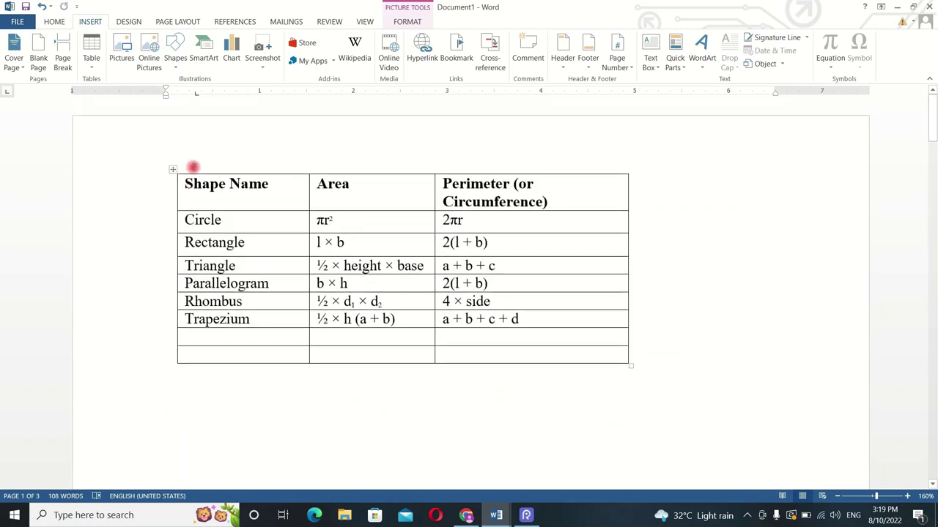
pyautogui.scroll(-1, 193, 168)
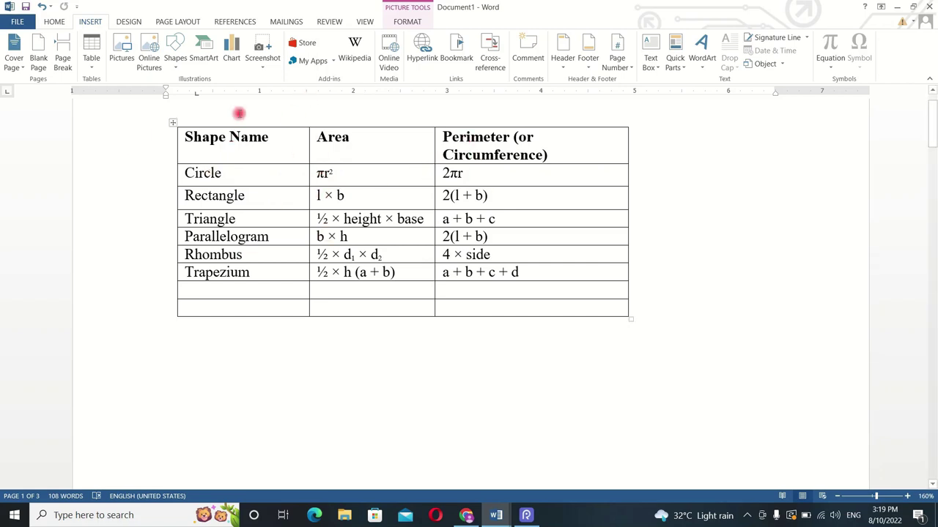
pyautogui.scroll(1, 192, 187)
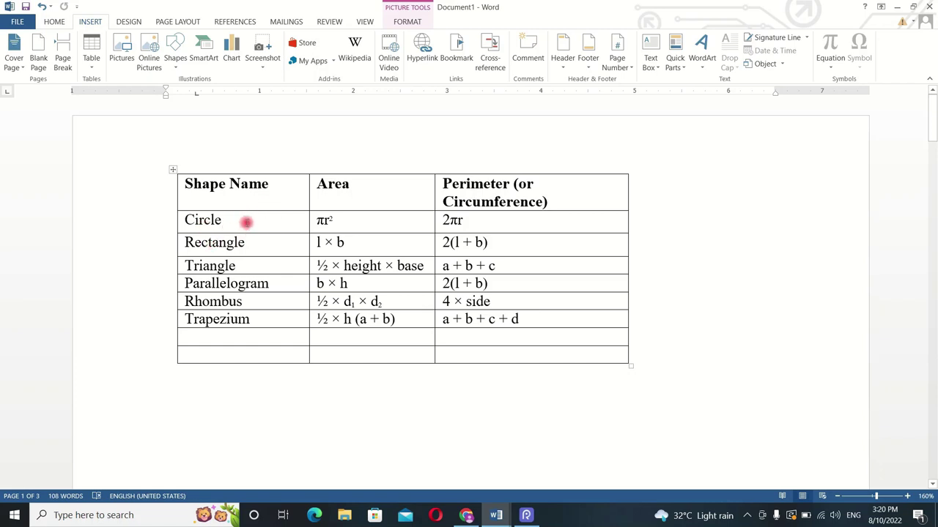
pyautogui.keyDown('ctrl'); pyautogui.scroll(4, 271, 236); pyautogui.keyUp('ctrl')
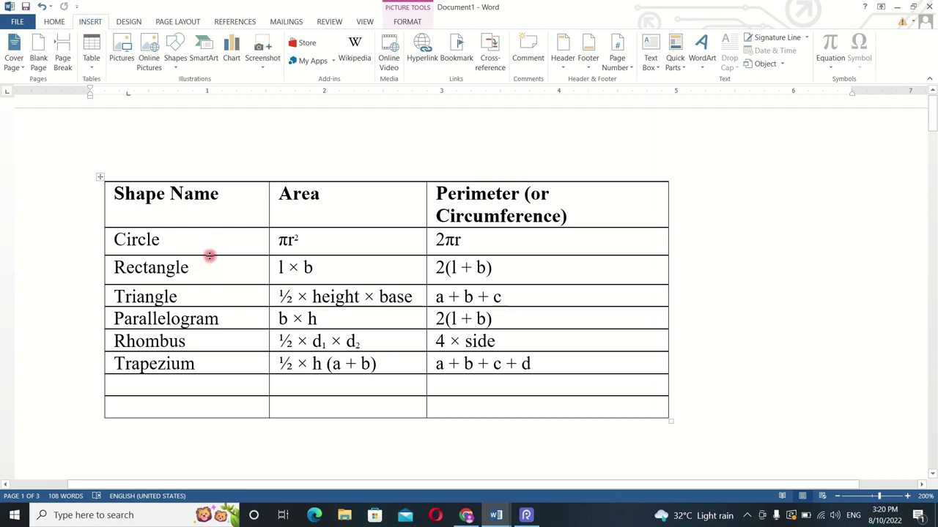
pyautogui.moveTo(209, 255); pyautogui.dragTo(219, 313)
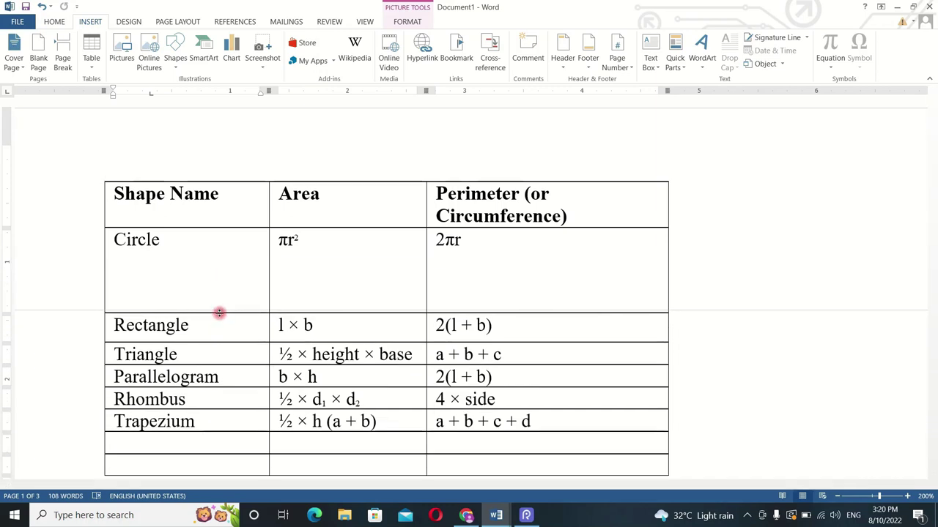
pyautogui.scroll(-1, 217, 277)
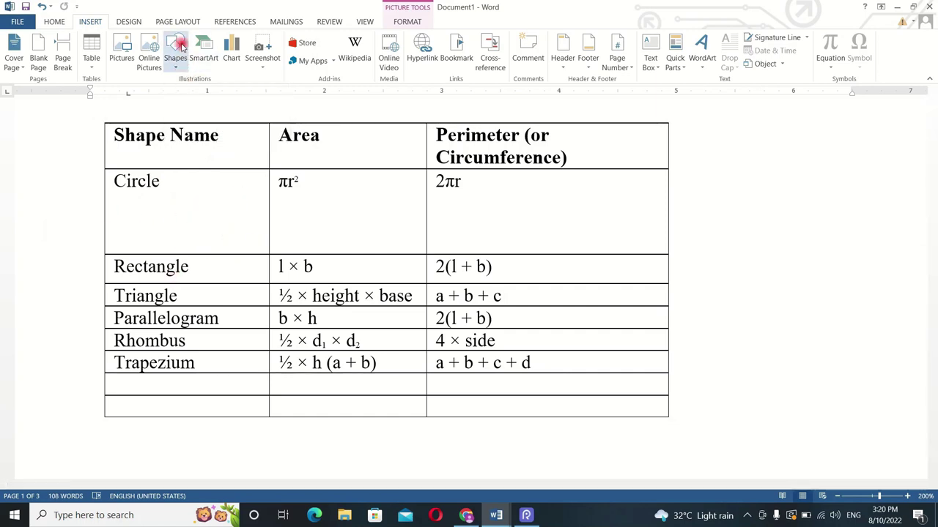
# Step: Draw an oval in the Circle cell of the shapes table
pyautogui.click(178, 59)
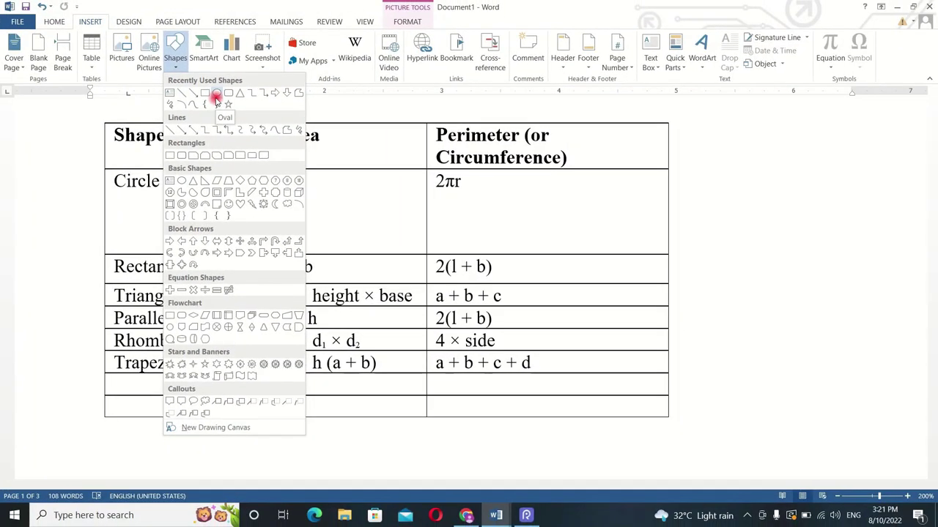
pyautogui.click(216, 98)
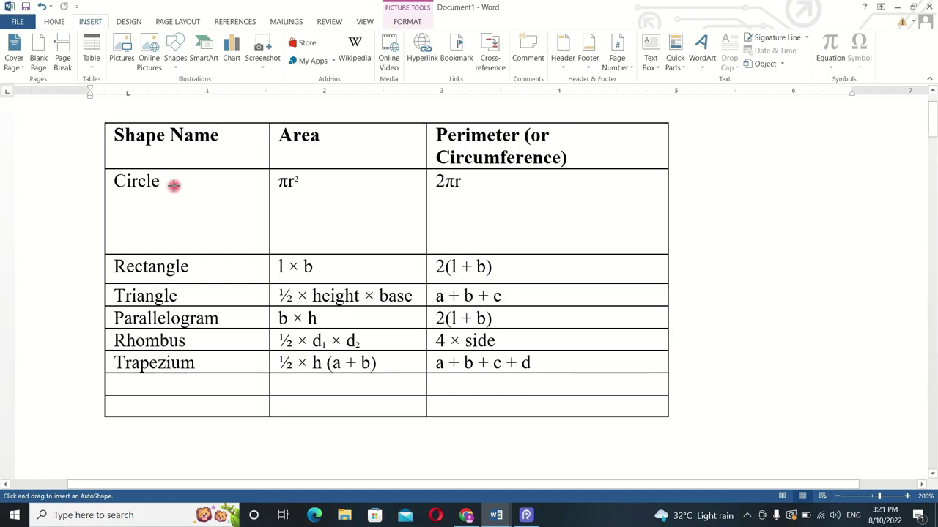
pyautogui.moveTo(173, 185); pyautogui.dragTo(239, 244)
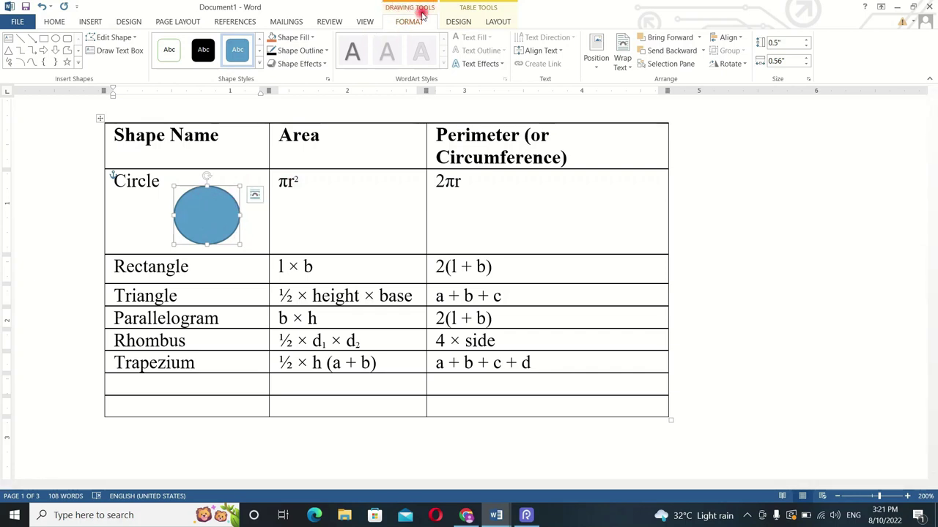
pyautogui.click(204, 202)
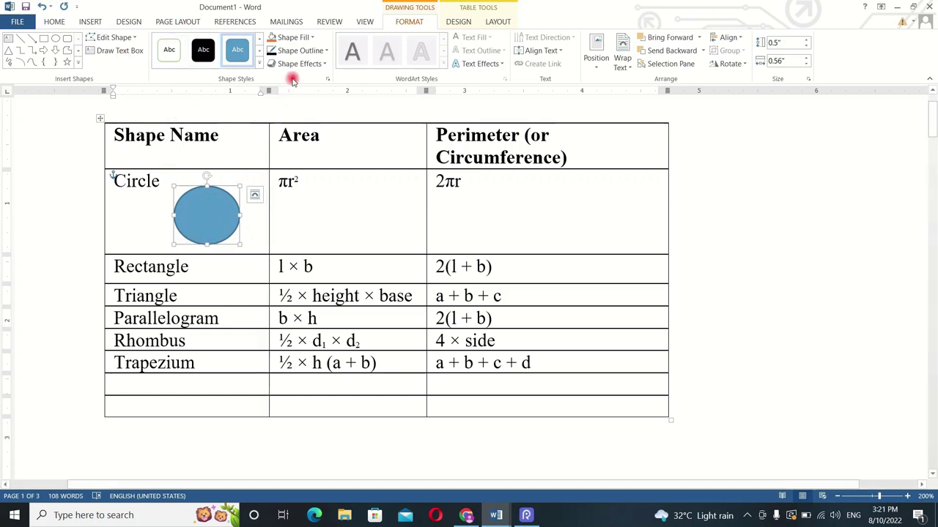
pyautogui.click(259, 63)
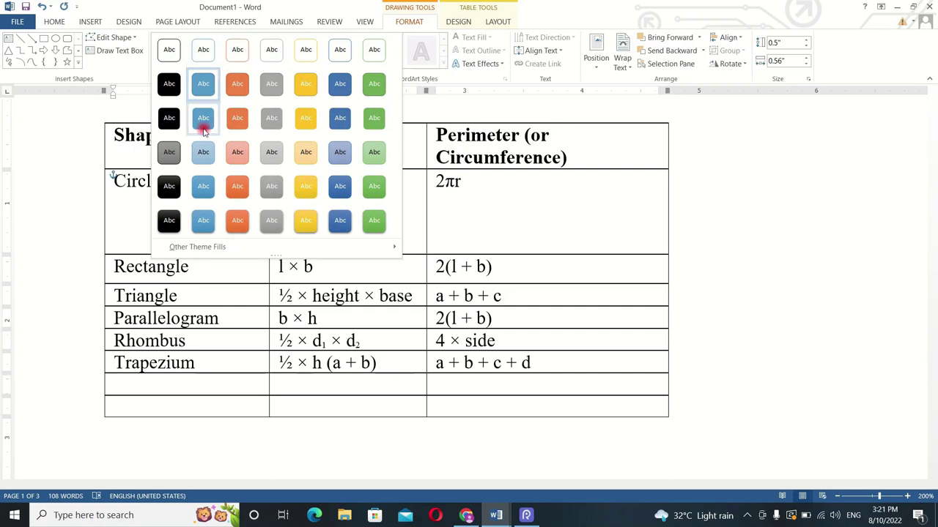
pyautogui.click(139, 111)
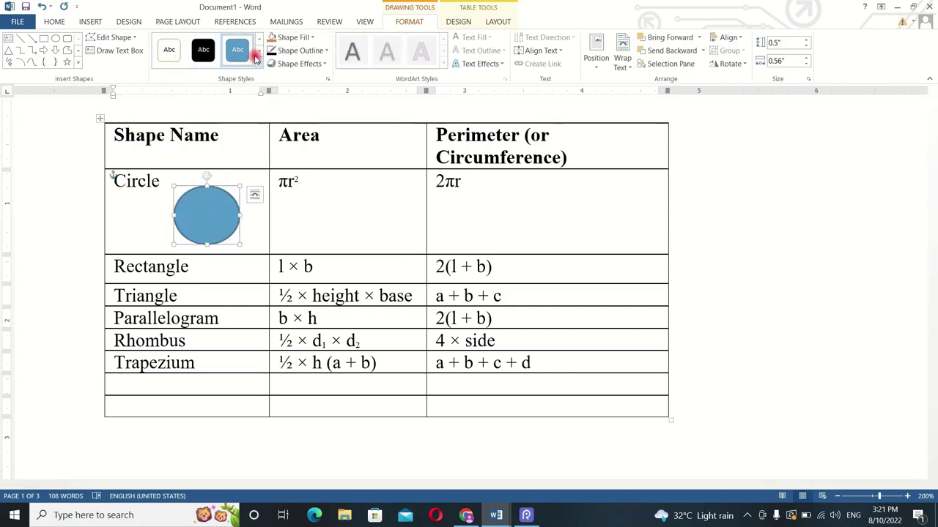
# Step: Set the circle to No Fill with a black outline
pyautogui.click(311, 40)
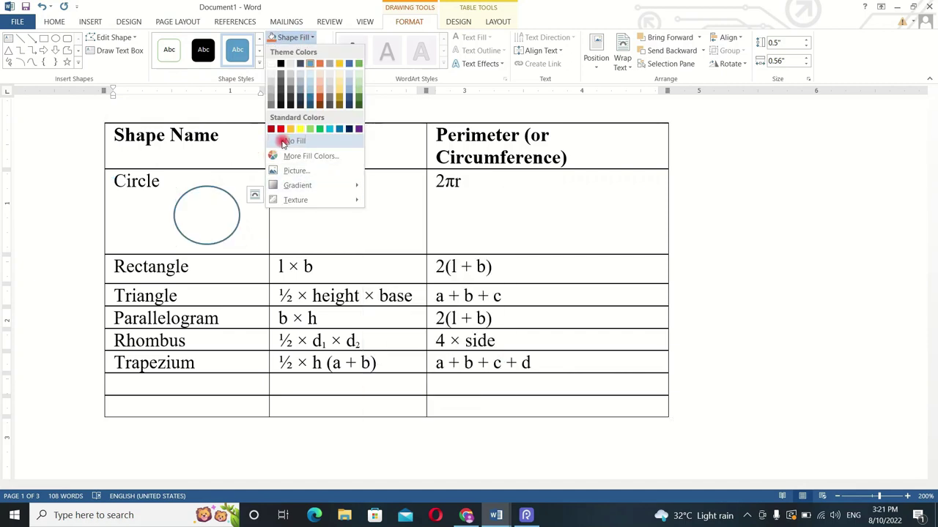
pyautogui.click(283, 141)
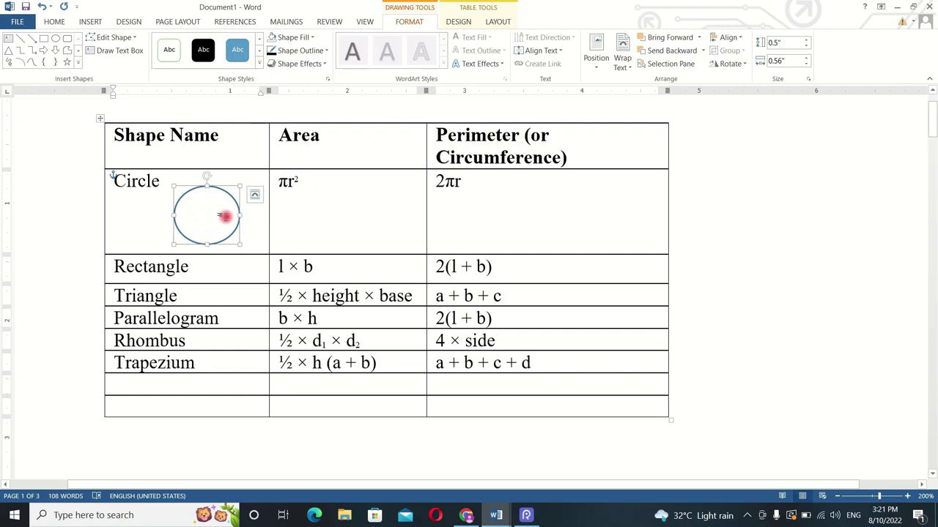
pyautogui.click(180, 203)
pyautogui.click(208, 186)
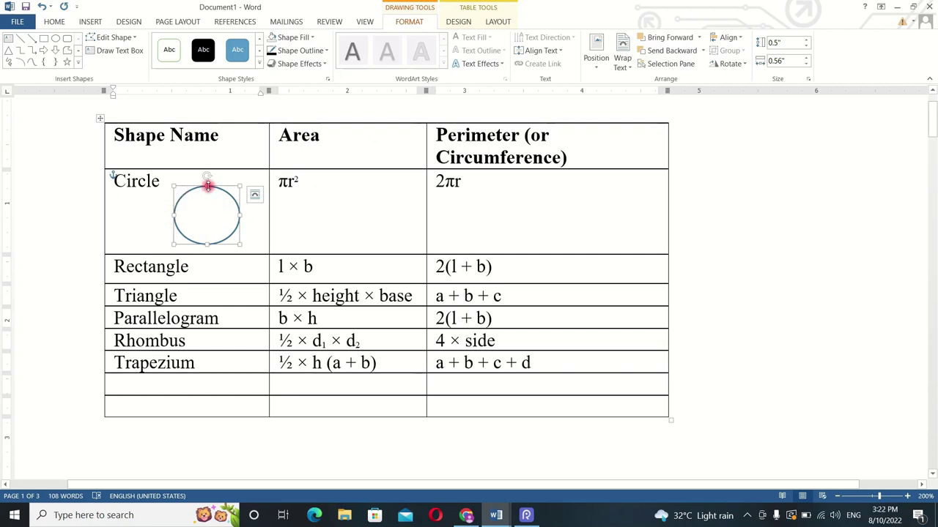
pyautogui.click(196, 236)
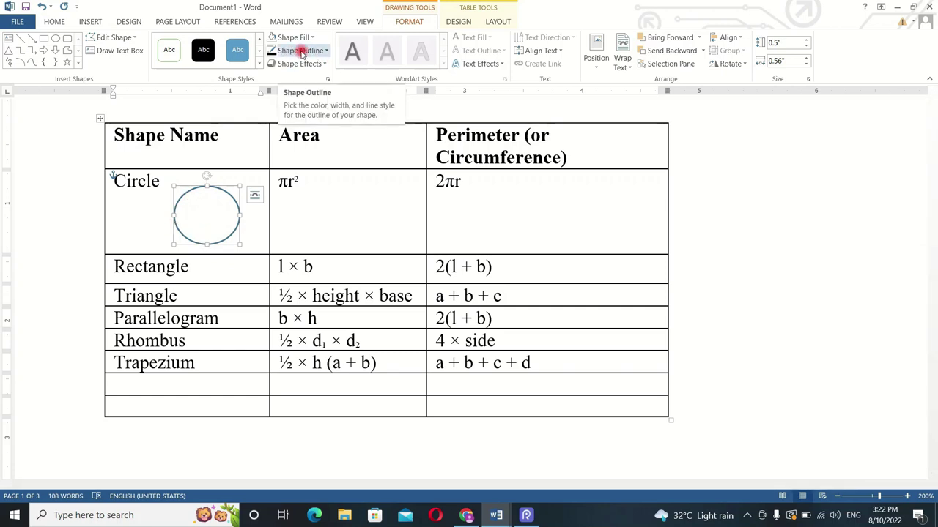
pyautogui.click(324, 51)
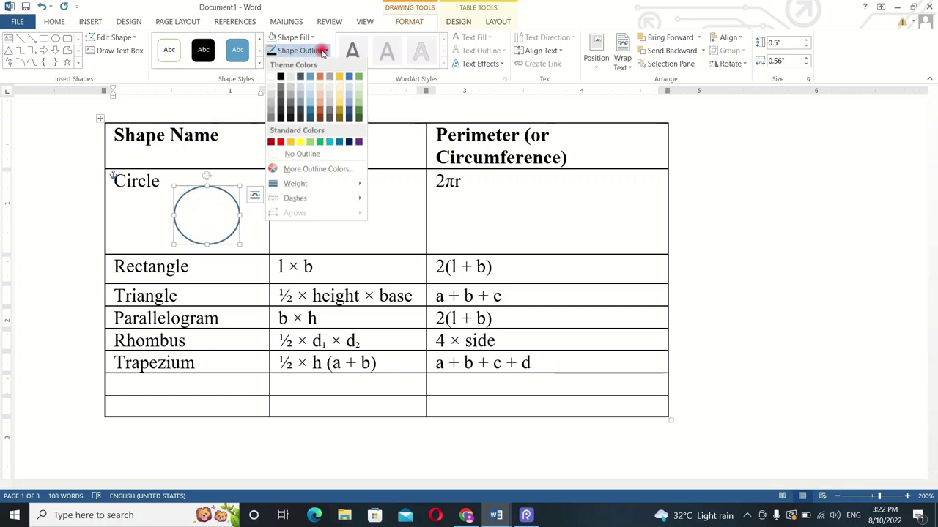
pyautogui.click(280, 77)
pyautogui.click(244, 224)
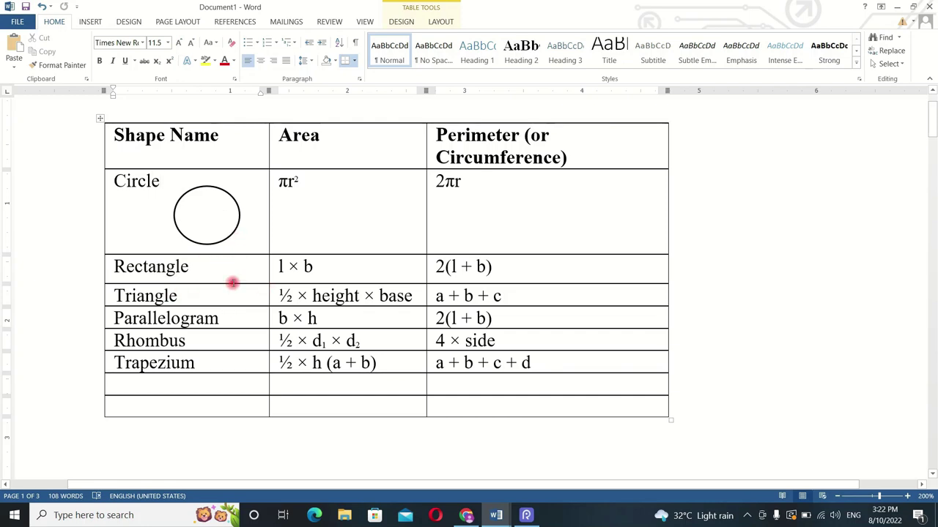
# Step: Make the Rectangle row taller and draw a rectangle in its cell
pyautogui.moveTo(228, 284); pyautogui.dragTo(231, 333)
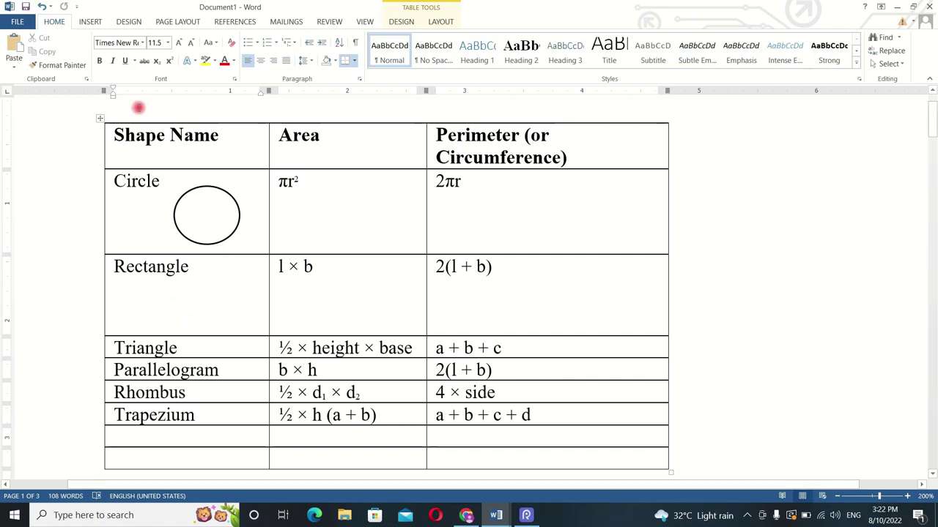
pyautogui.click(91, 21)
pyautogui.click(174, 64)
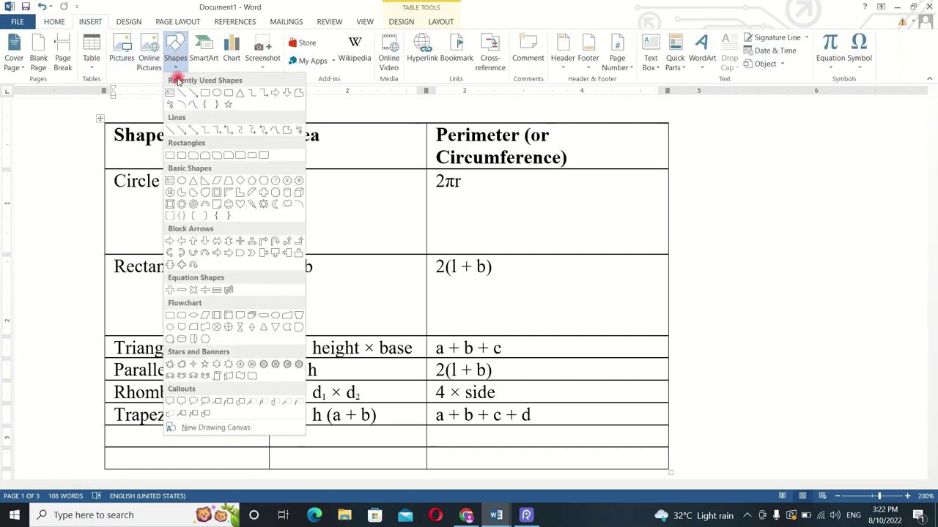
pyautogui.click(202, 93)
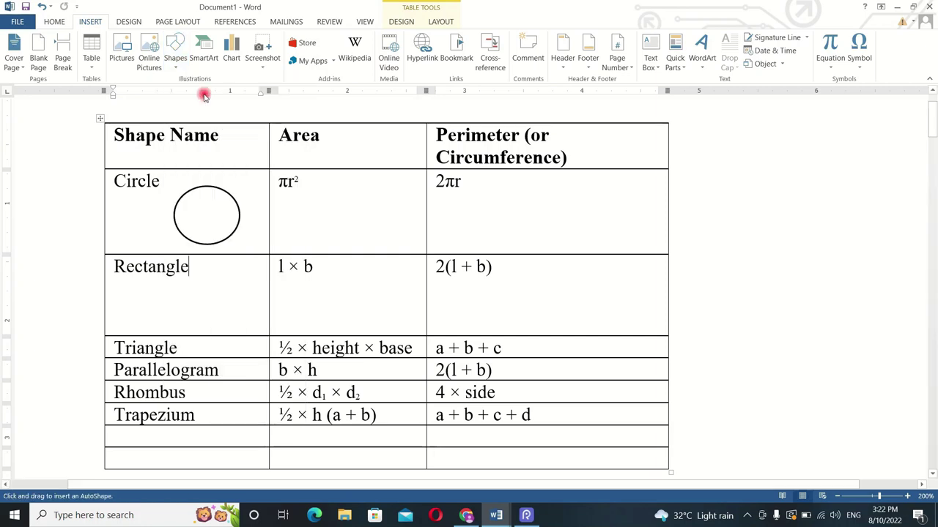
pyautogui.moveTo(169, 289); pyautogui.dragTo(247, 324)
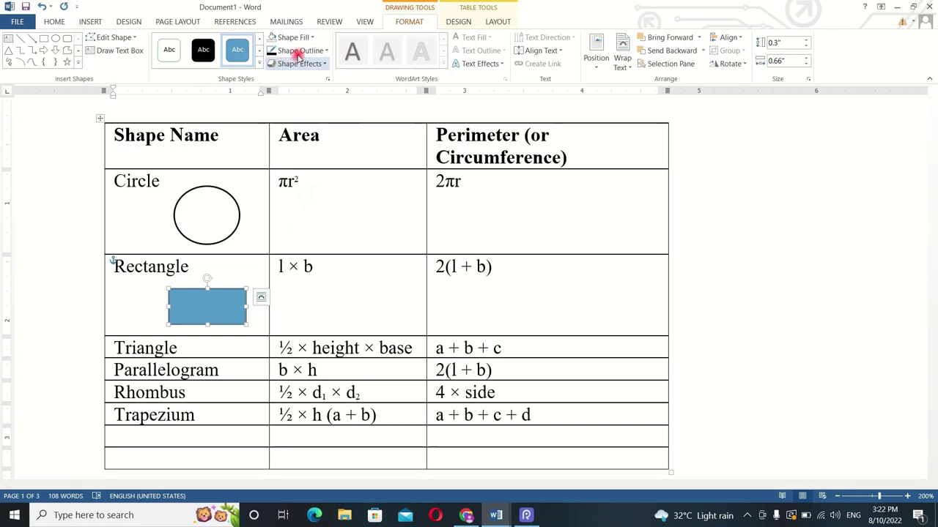
# Step: Set the rectangle to No Fill with a red outline
pyautogui.click(307, 39)
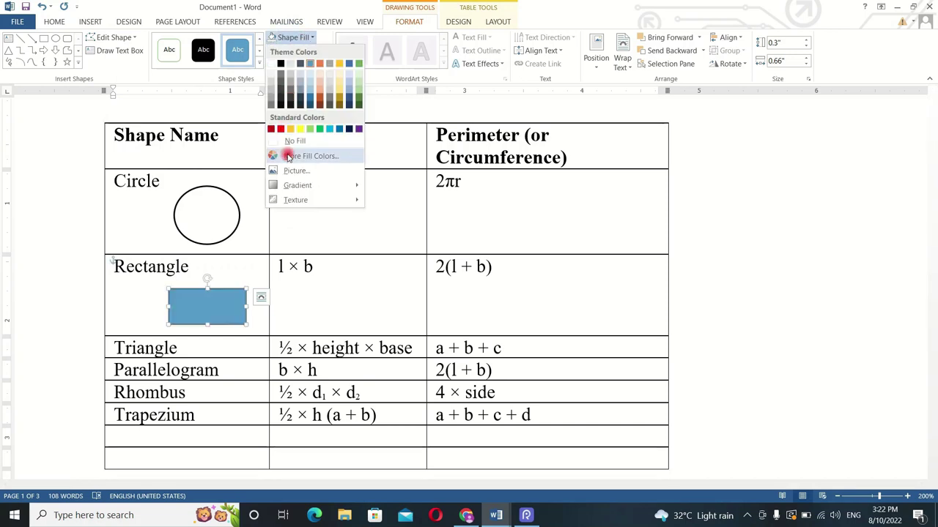
pyautogui.click(307, 142)
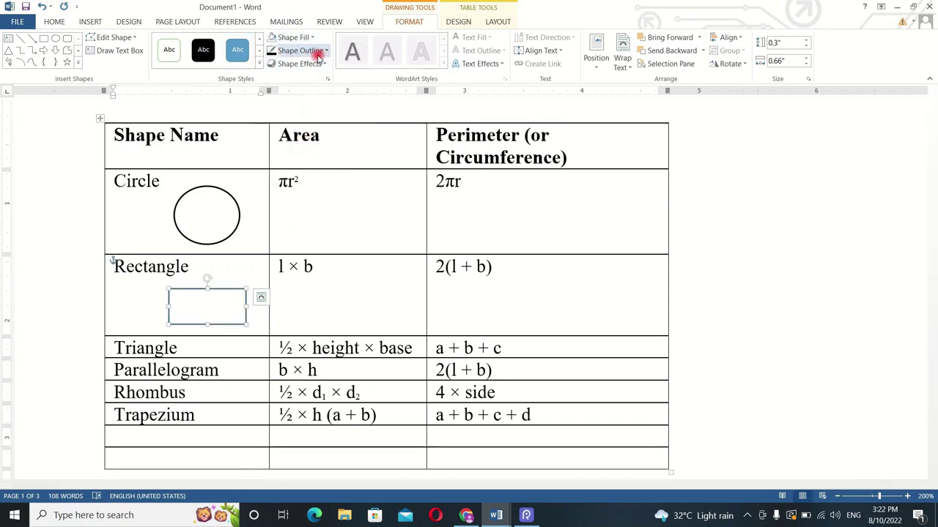
pyautogui.click(297, 51)
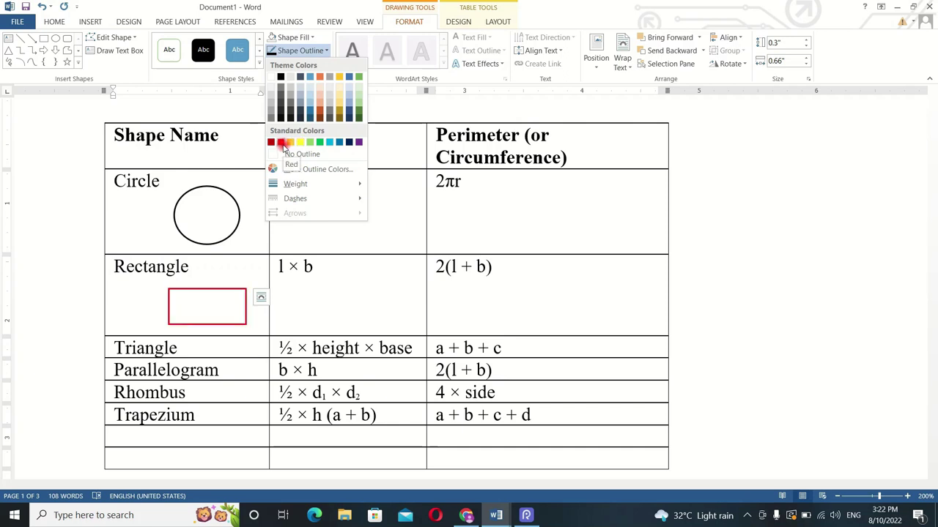
pyautogui.click(282, 143)
pyautogui.click(280, 318)
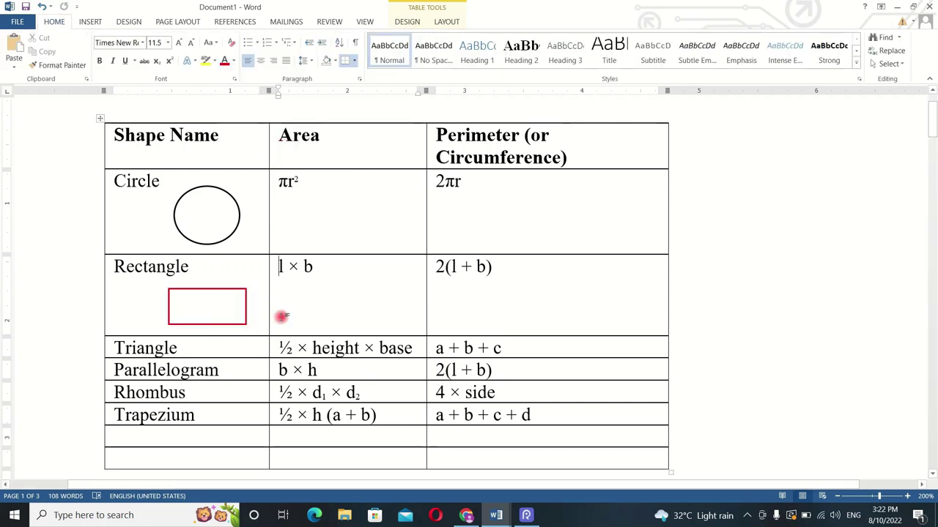
pyautogui.scroll(-3, 253, 178)
pyautogui.scroll(3, 293, 187)
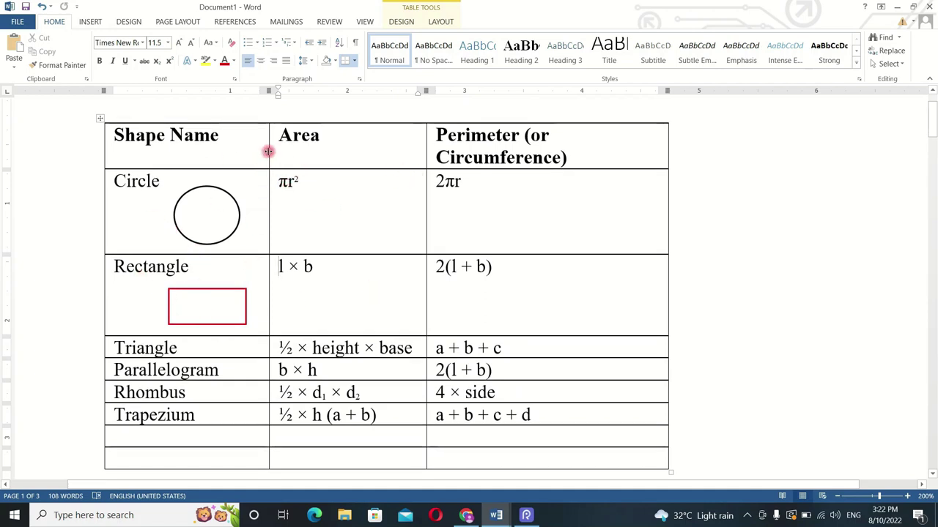
# Step: Widen the Shape Name column, heighten the Triangle row and draw a triangle there
pyautogui.moveTo(268, 150); pyautogui.dragTo(296, 154)
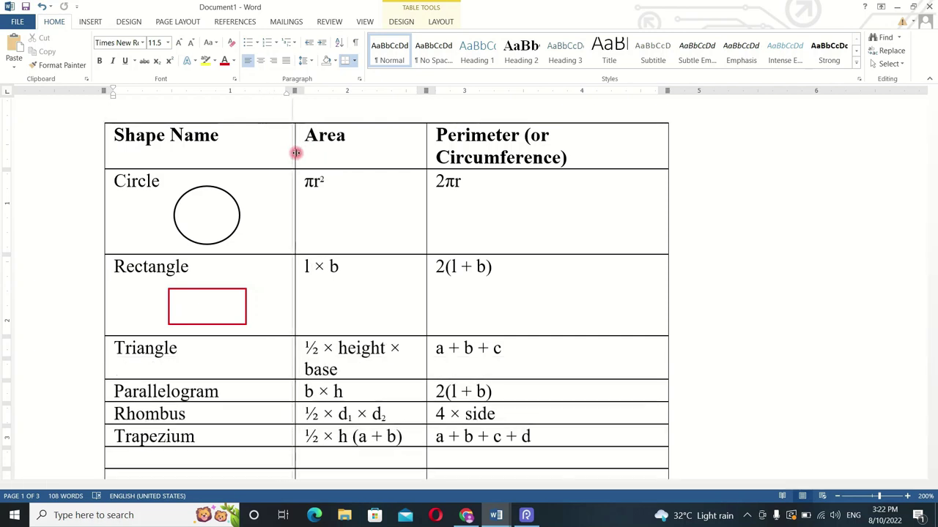
pyautogui.scroll(-3, 427, 379)
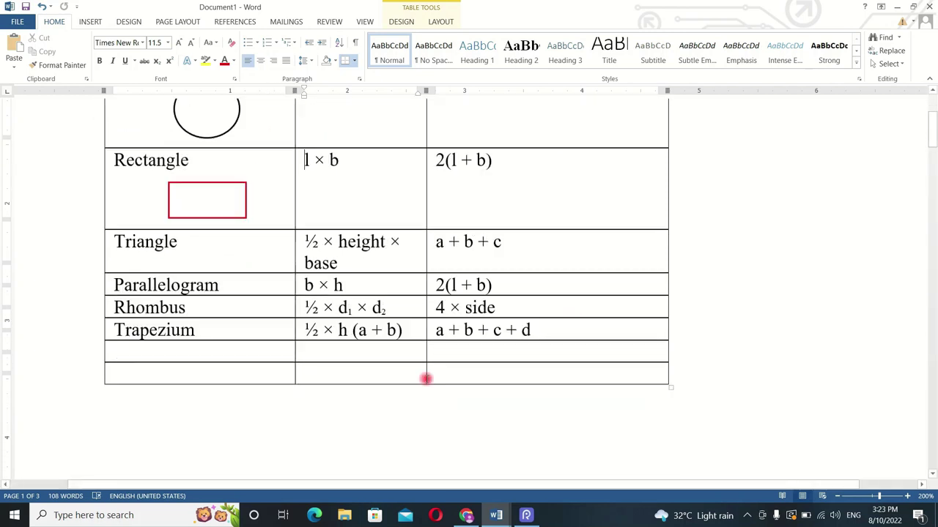
pyautogui.moveTo(267, 262); pyautogui.dragTo(268, 312)
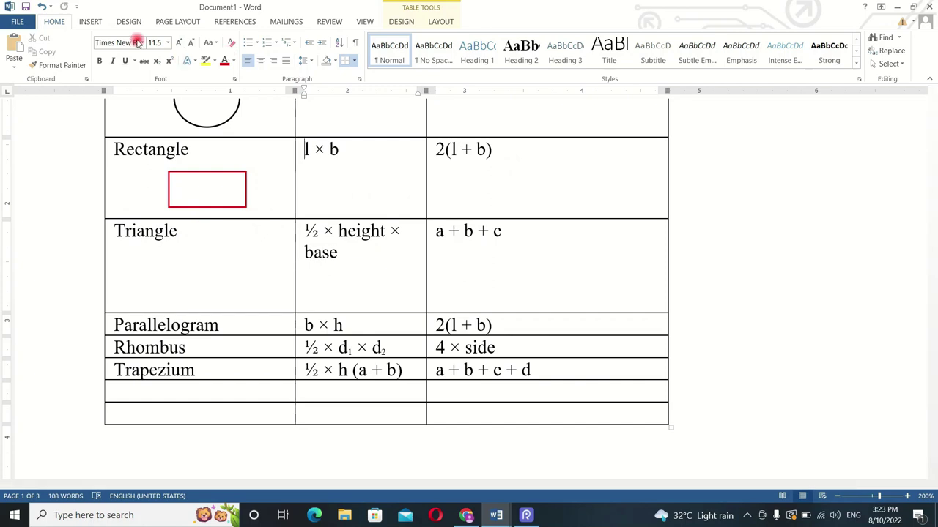
pyautogui.click(90, 22)
pyautogui.click(175, 52)
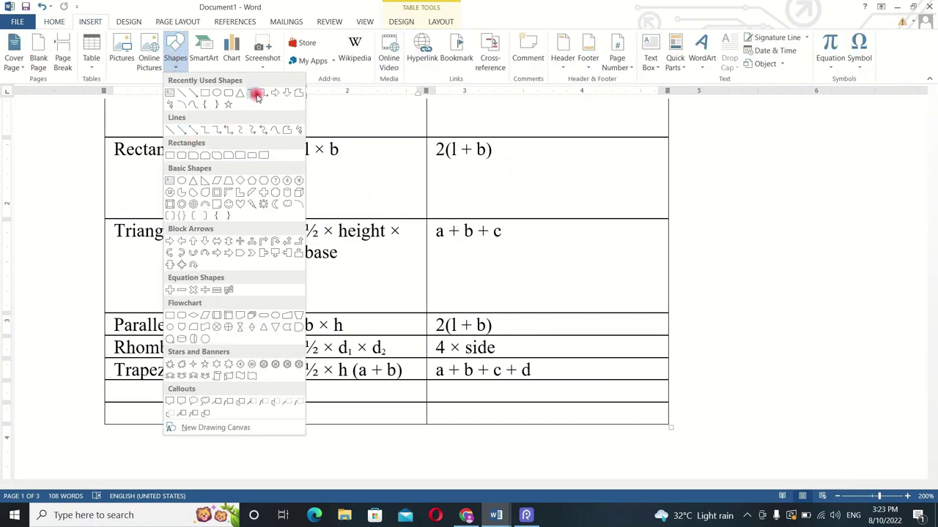
pyautogui.click(249, 92)
pyautogui.moveTo(214, 244); pyautogui.dragTo(257, 297)
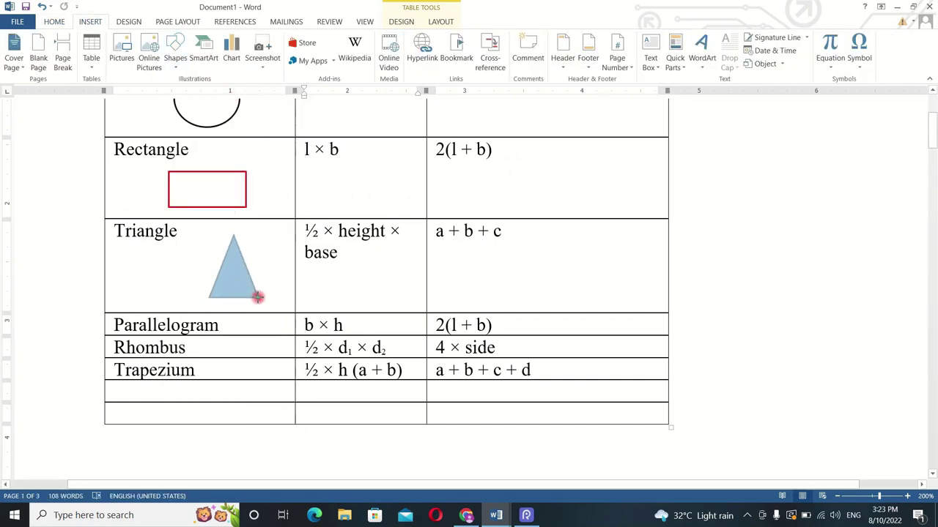
# Step: Apply the solid black shape style to the triangle
pyautogui.press('Escape')
pyautogui.click(241, 281)
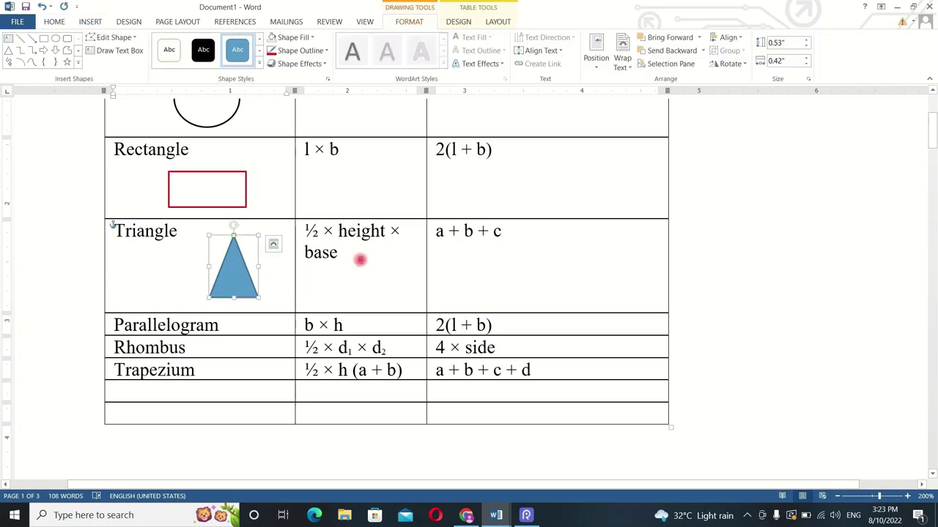
pyautogui.click(203, 50)
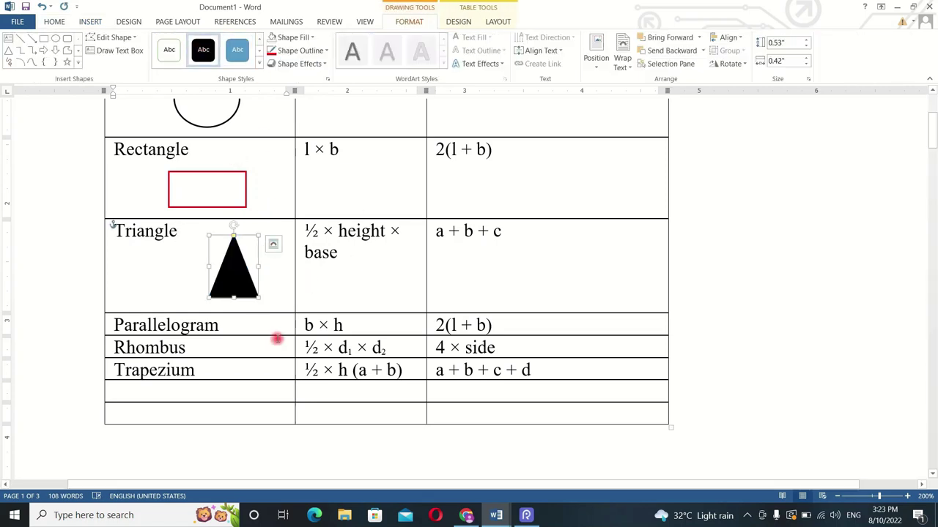
pyautogui.click(262, 294)
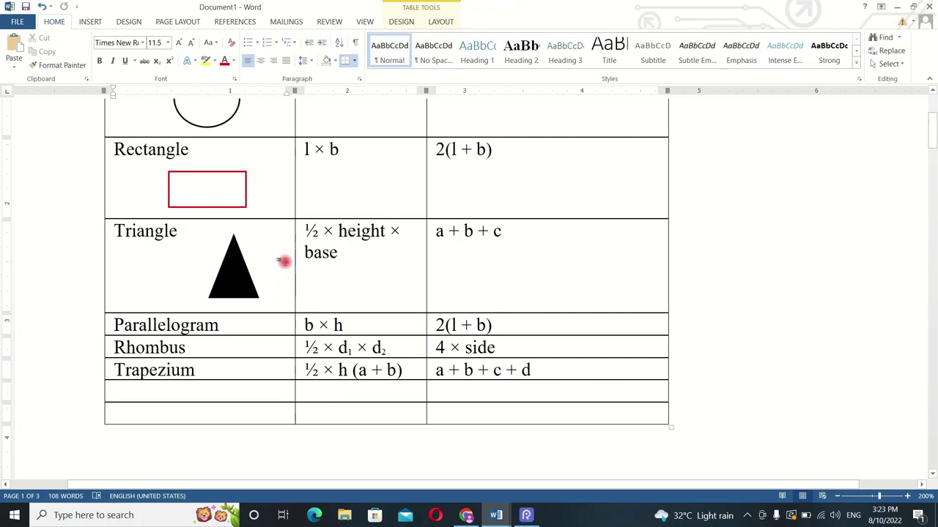
pyautogui.click(90, 21)
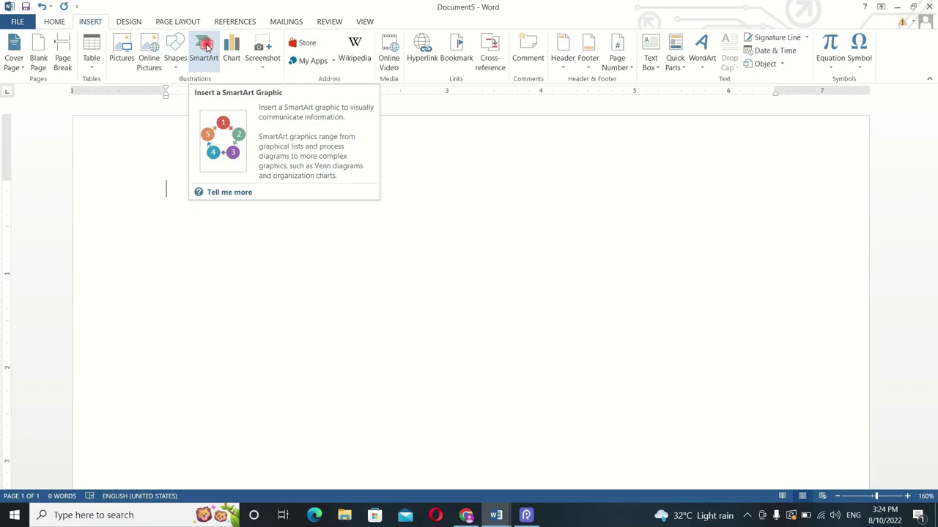
# Step: Insert the basic Hierarchy layout from the SmartArt Hierarchy category
pyautogui.click(204, 50)
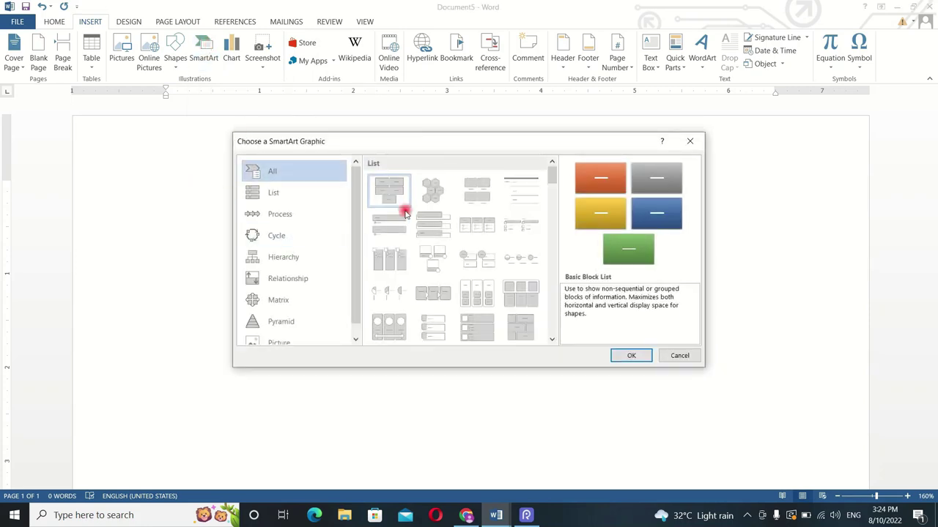
pyautogui.moveTo(443, 144); pyautogui.dragTo(464, 95)
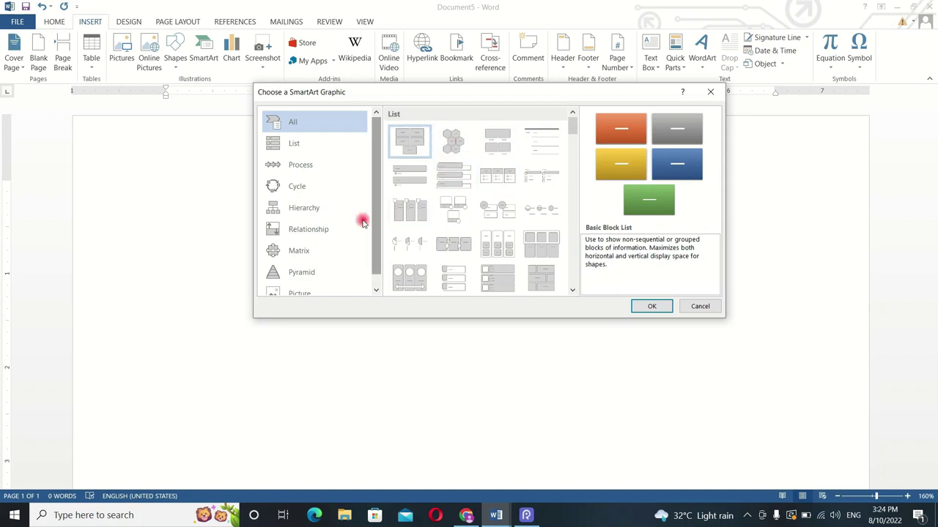
pyautogui.moveTo(573, 132); pyautogui.dragTo(573, 142)
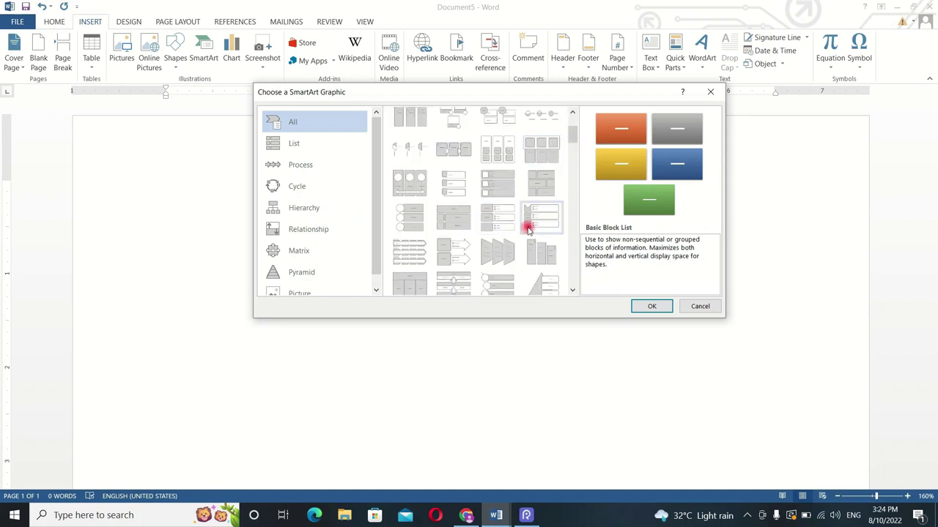
pyautogui.scroll(2, 569, 130)
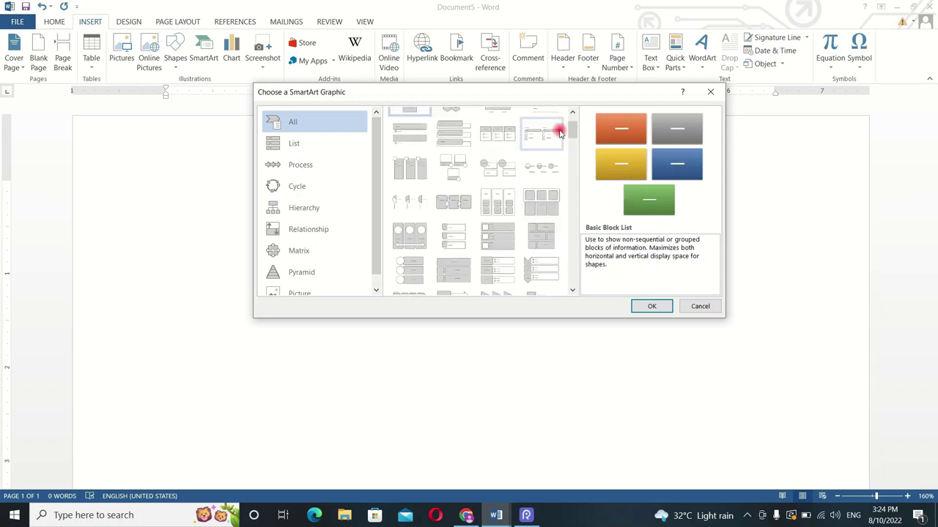
pyautogui.scroll(2, 574, 131)
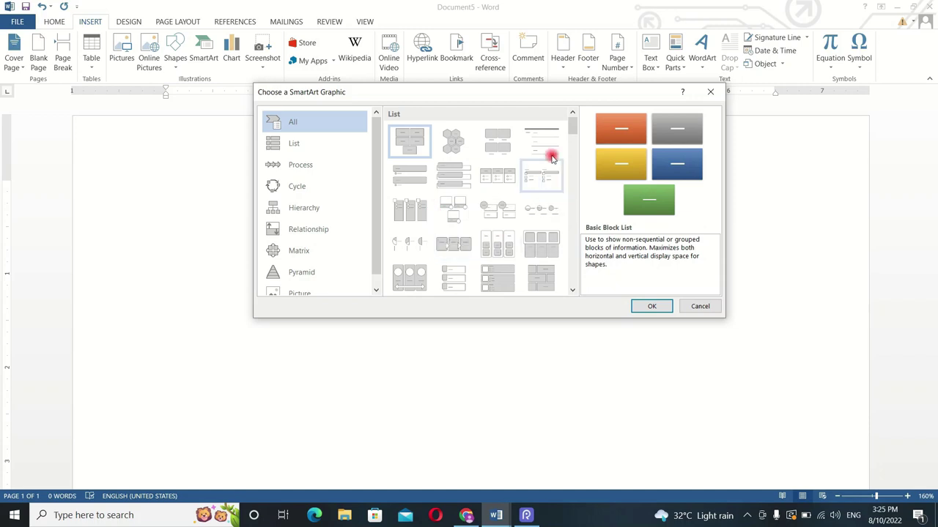
pyautogui.moveTo(574, 130); pyautogui.dragTo(585, 162)
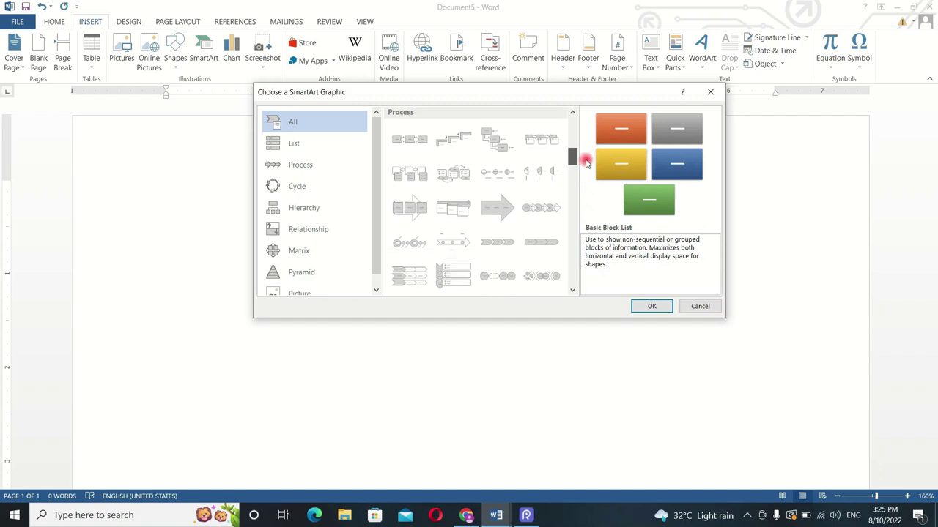
pyautogui.click(315, 207)
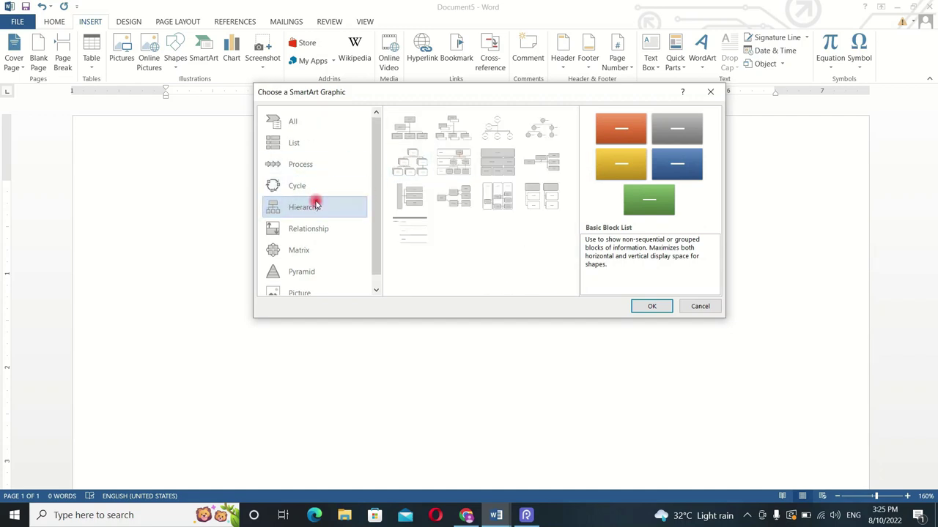
pyautogui.click(408, 166)
pyautogui.click(655, 306)
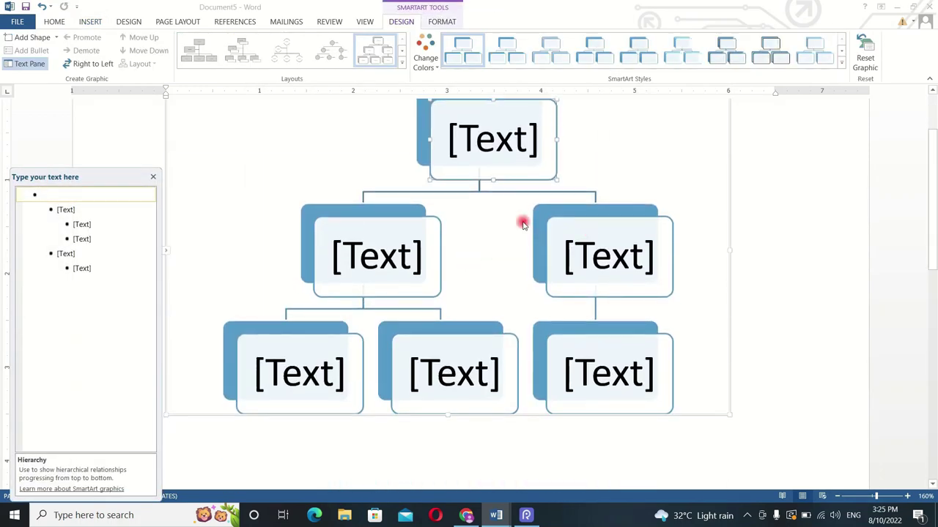
# Step: Type PRINTERS into the top box of the hierarchy
pyautogui.scroll(1, 535, 216)
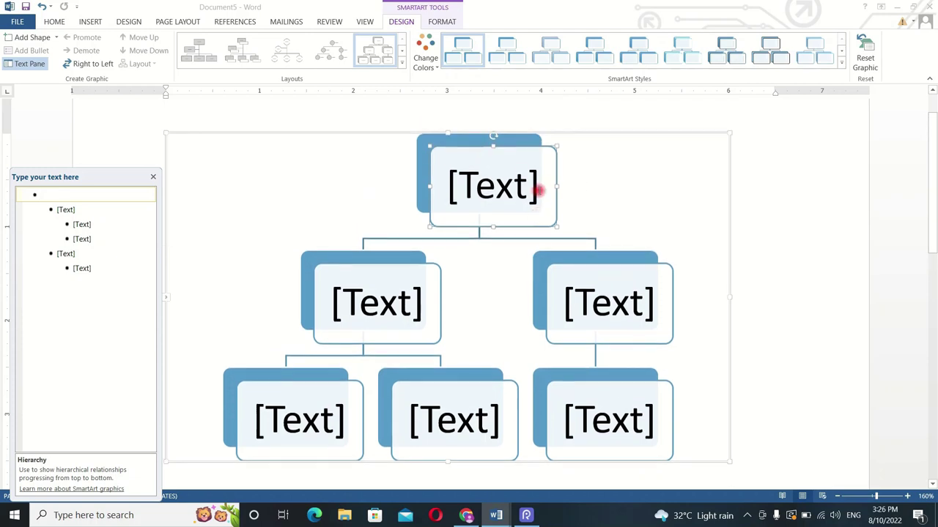
pyautogui.scroll(-2, 517, 195)
pyautogui.scroll(1, 512, 194)
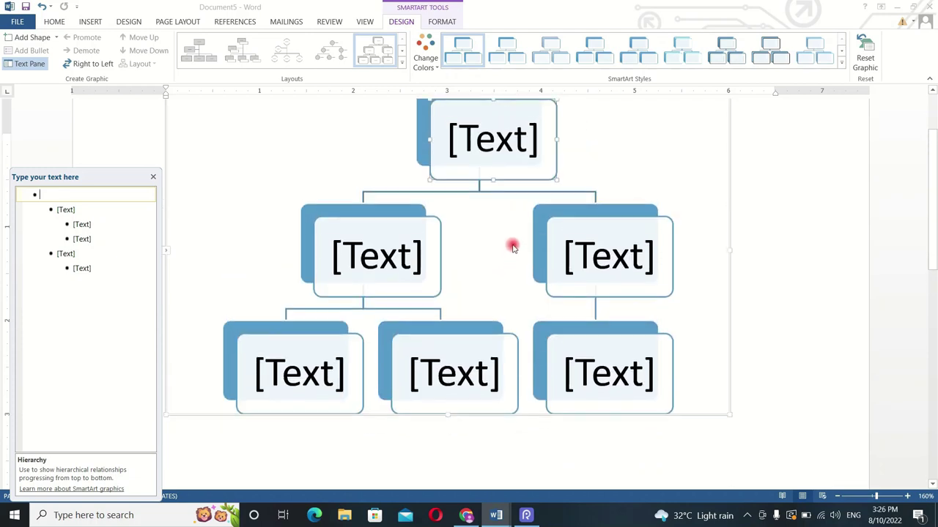
pyautogui.scroll(1, 509, 192)
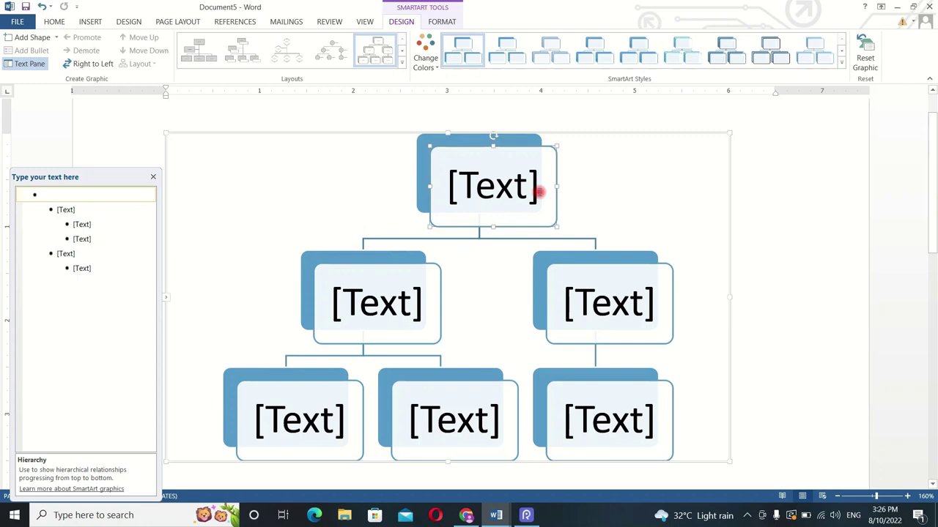
pyautogui.click(538, 192)
pyautogui.click(586, 205)
pyautogui.click(476, 188)
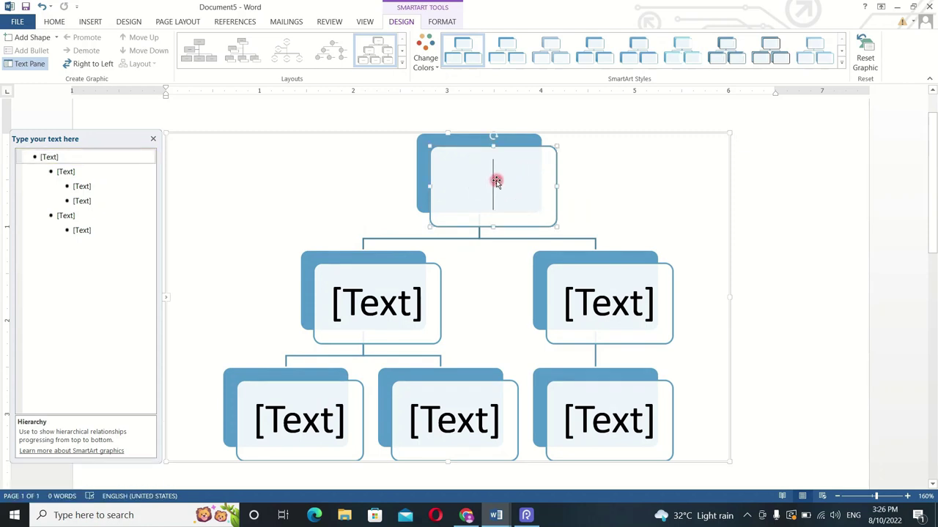
pyautogui.click(73, 158)
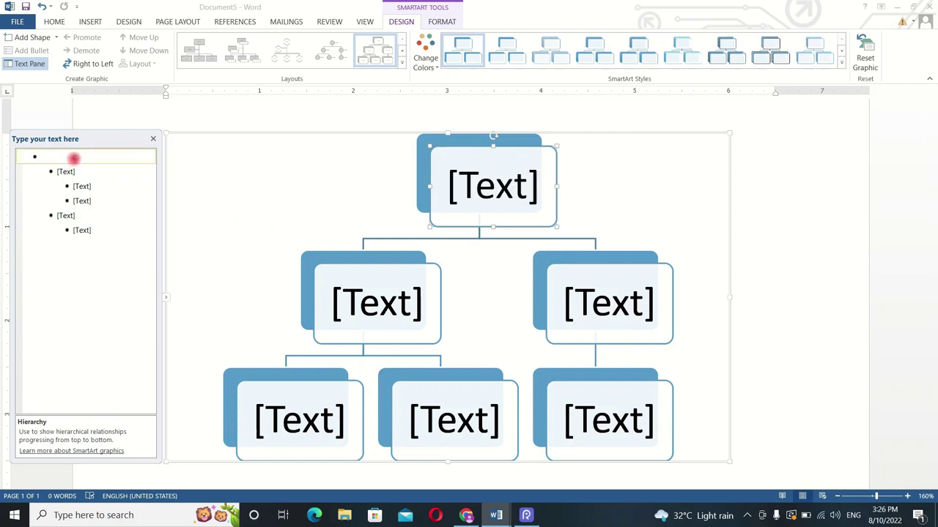
pyautogui.write('PRINTERS')
# Step: Label the two boxes below it IMPACT and NON IMPACT
pyautogui.click(86, 171)
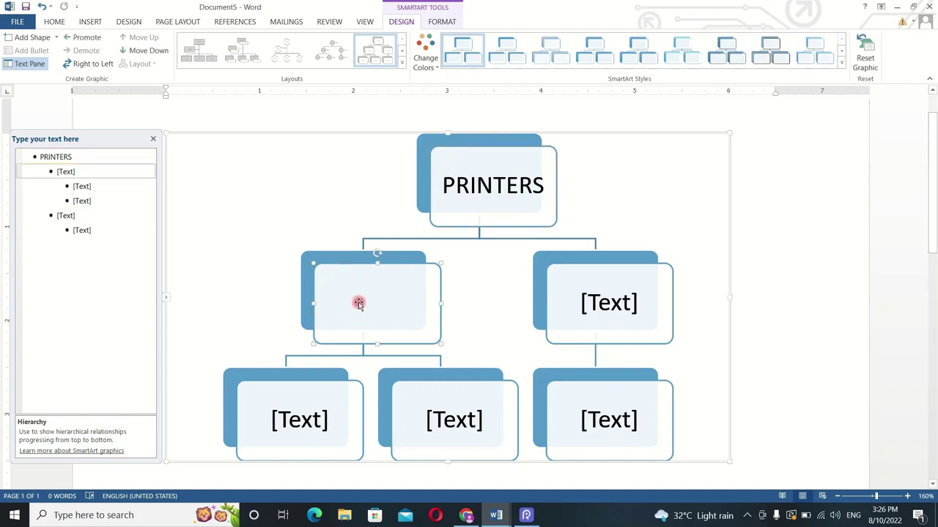
pyautogui.write('IMPACT')
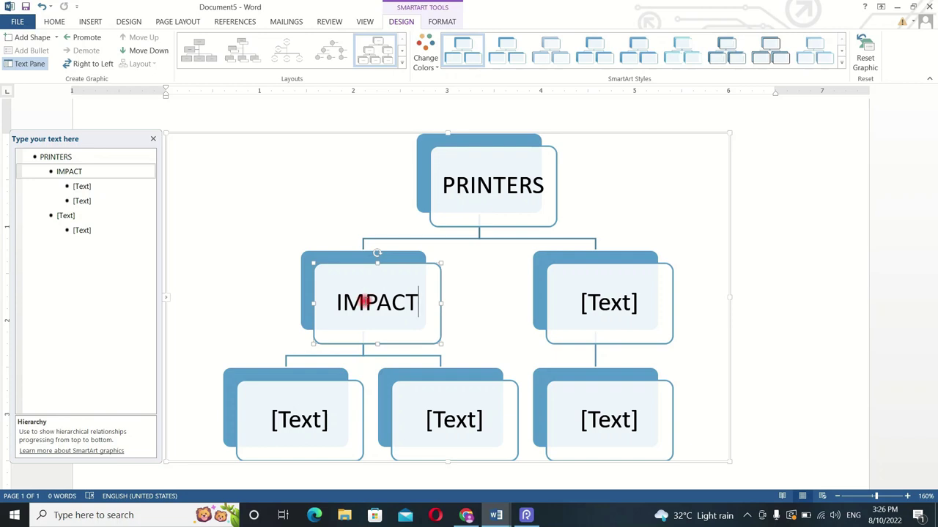
pyautogui.click(644, 311)
pyautogui.write('NON IMPACT')
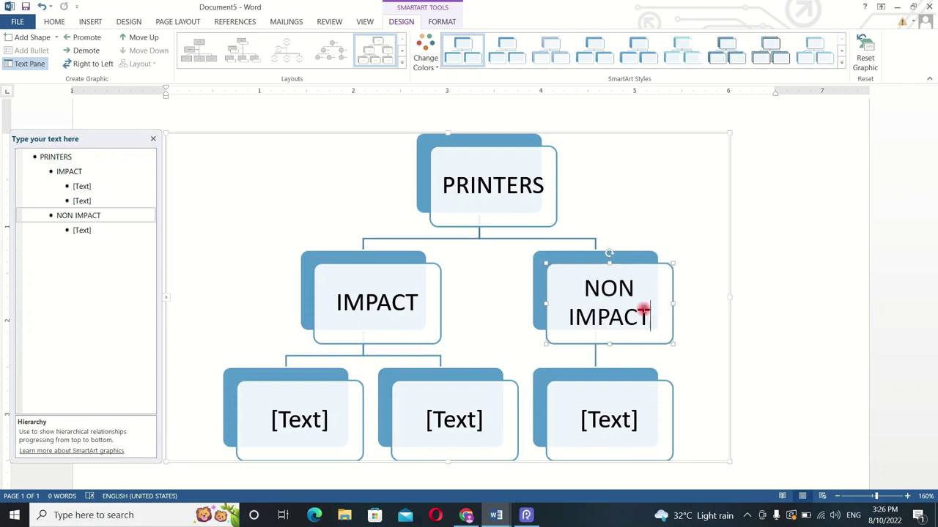
pyautogui.scroll(1, 615, 300)
pyautogui.scroll(-2, 616, 297)
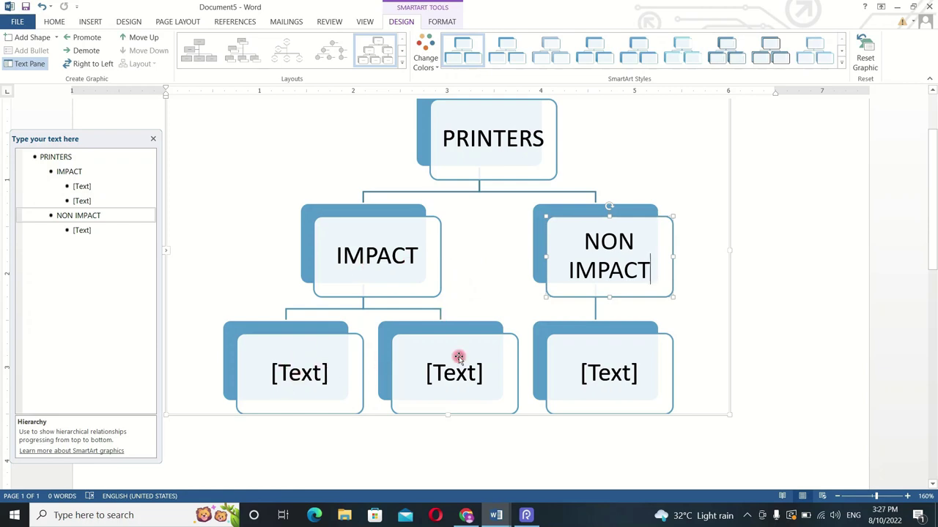
pyautogui.scroll(1, 608, 326)
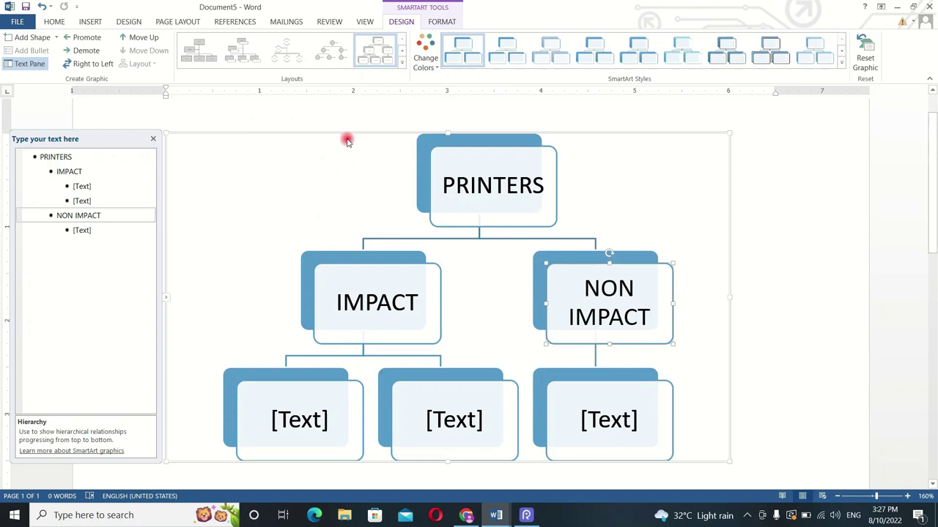
# Step: Browse the SmartArt gallery and close it without inserting a graphic
pyautogui.click(90, 21)
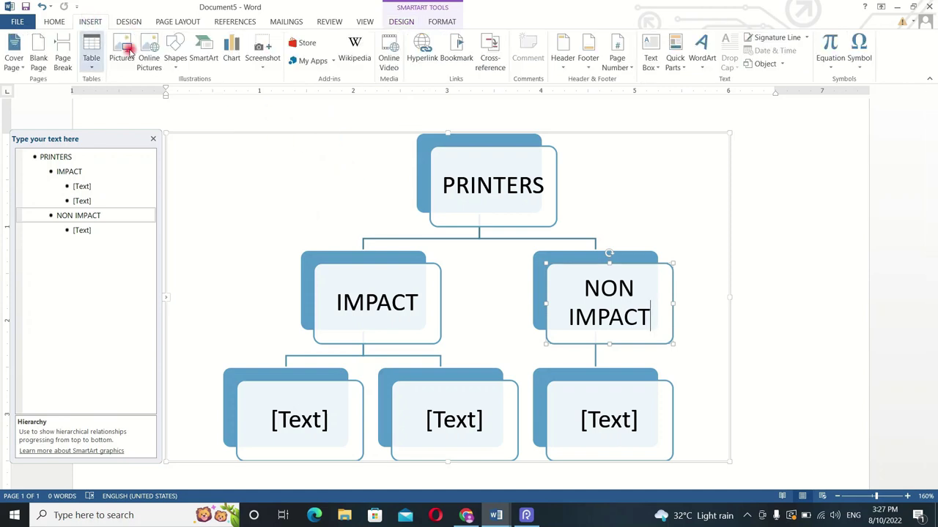
pyautogui.click(198, 61)
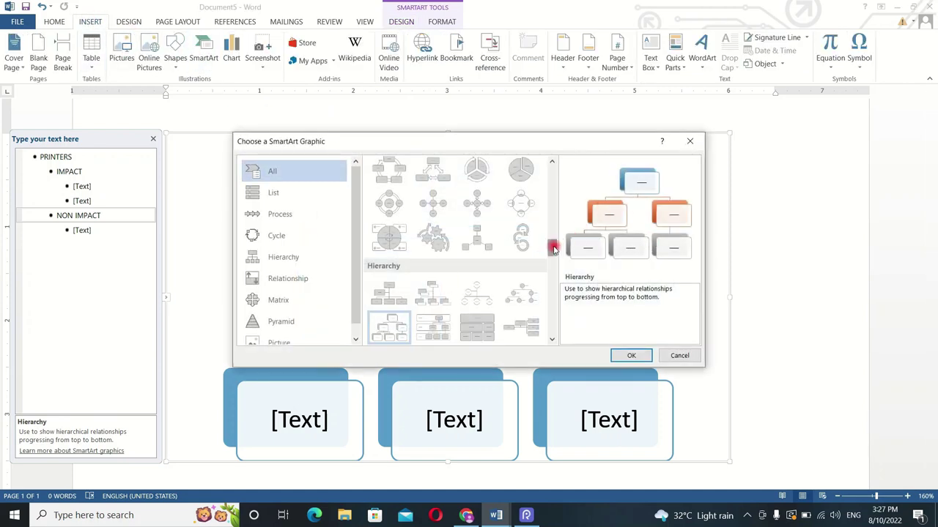
pyautogui.scroll(-2, 552, 253)
pyautogui.moveTo(553, 253); pyautogui.dragTo(555, 238)
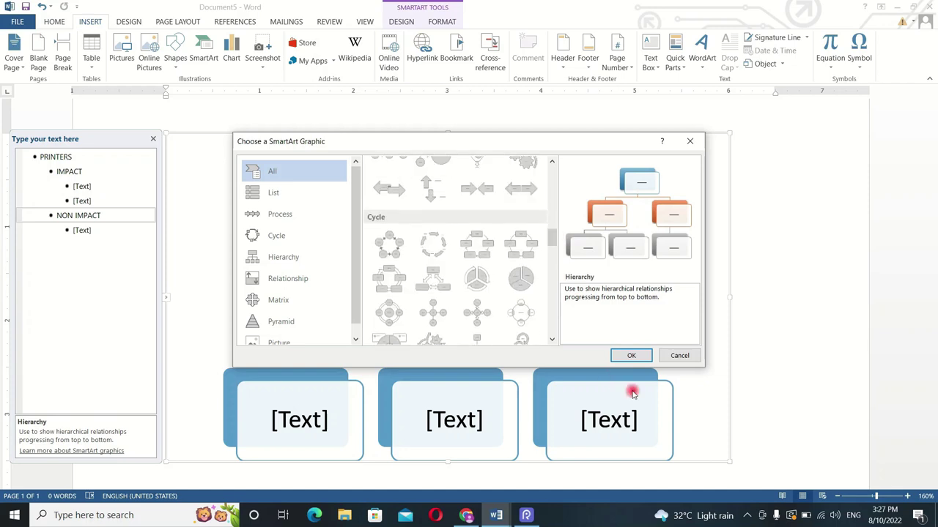
pyautogui.click(689, 141)
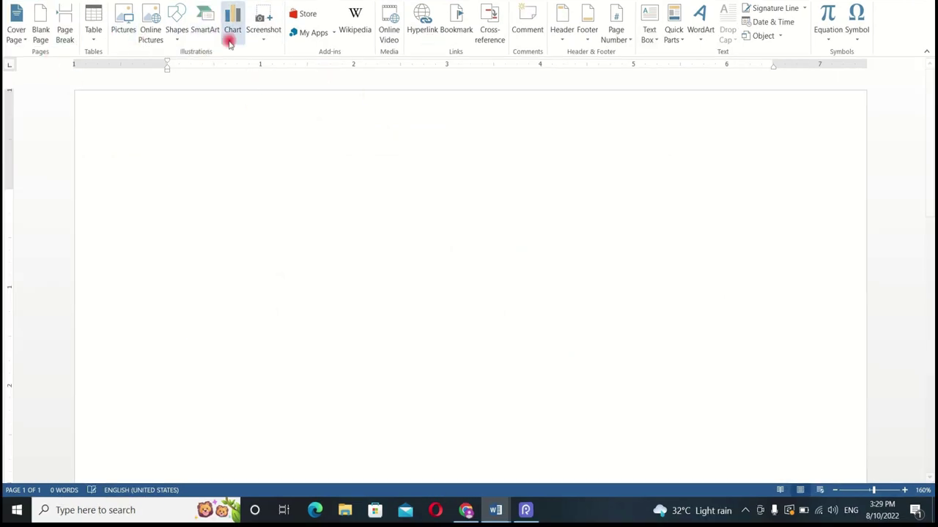
# Step: Insert a default Pie chart with the sample 1st–4th Qtr Sales data
pyautogui.click(231, 29)
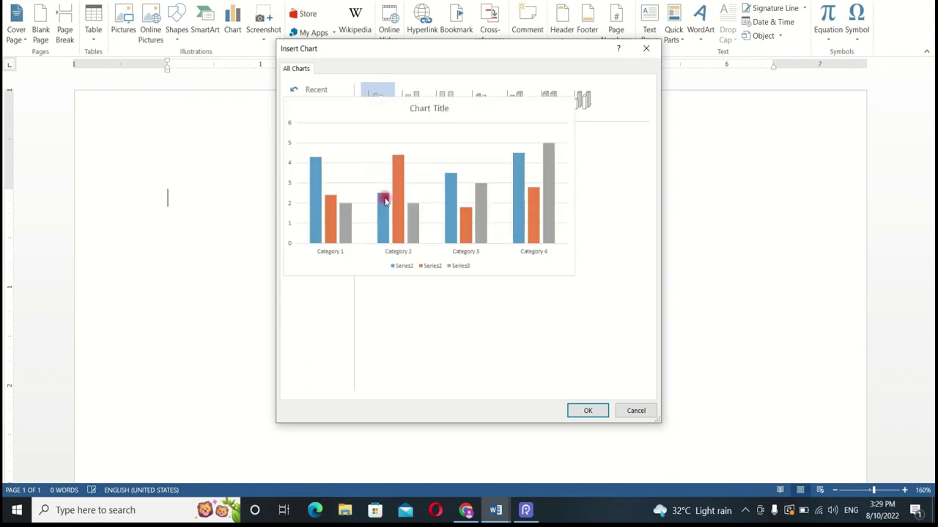
pyautogui.click(308, 133)
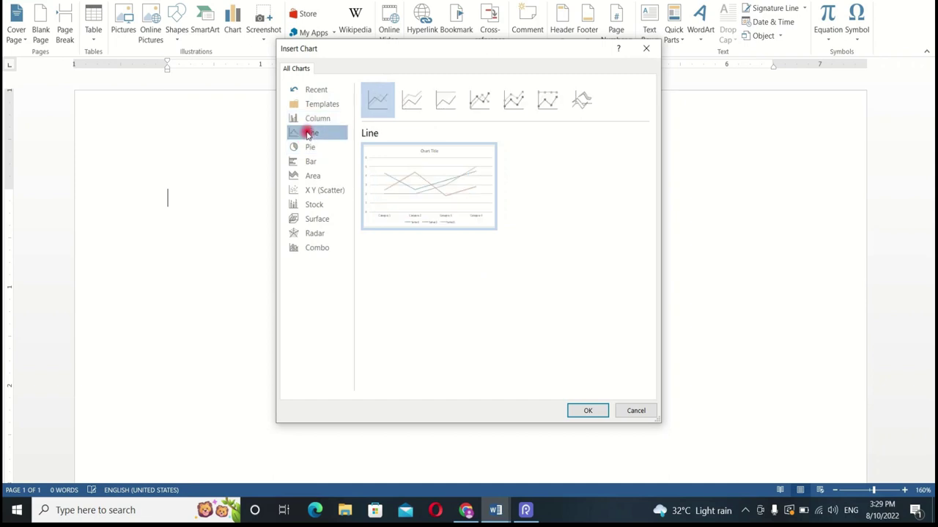
pyautogui.click(310, 148)
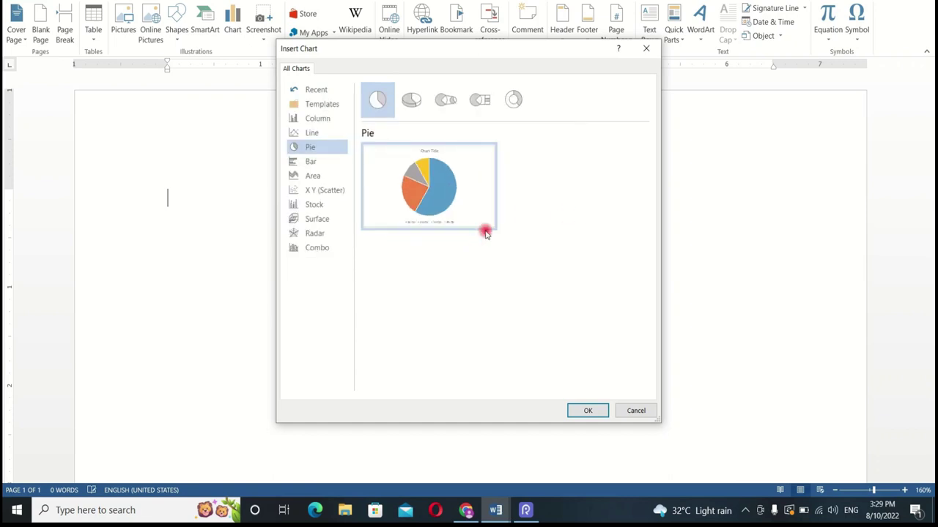
pyautogui.click(579, 415)
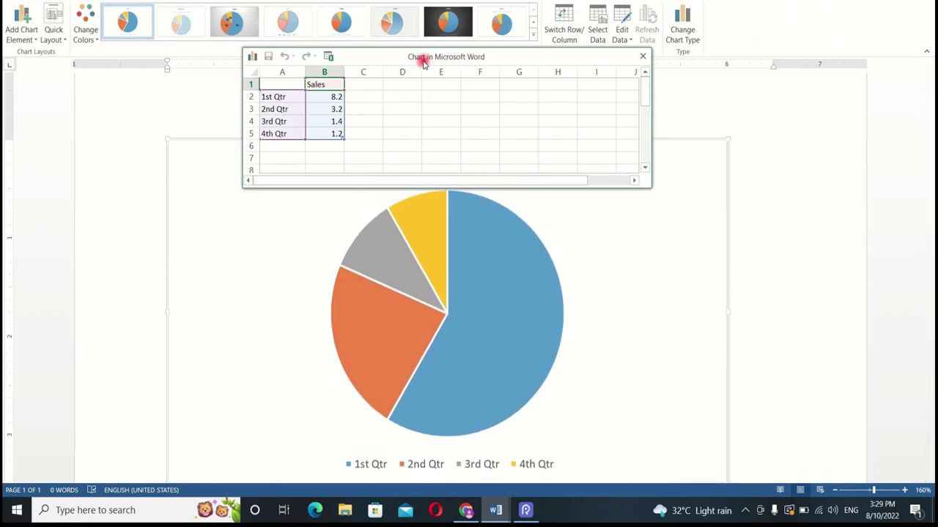
# Step: Replace the sample data with YEAR 2019–2022 Sales of 823, 627, 954 and 401
pyautogui.moveTo(388, 57); pyautogui.dragTo(674, 89)
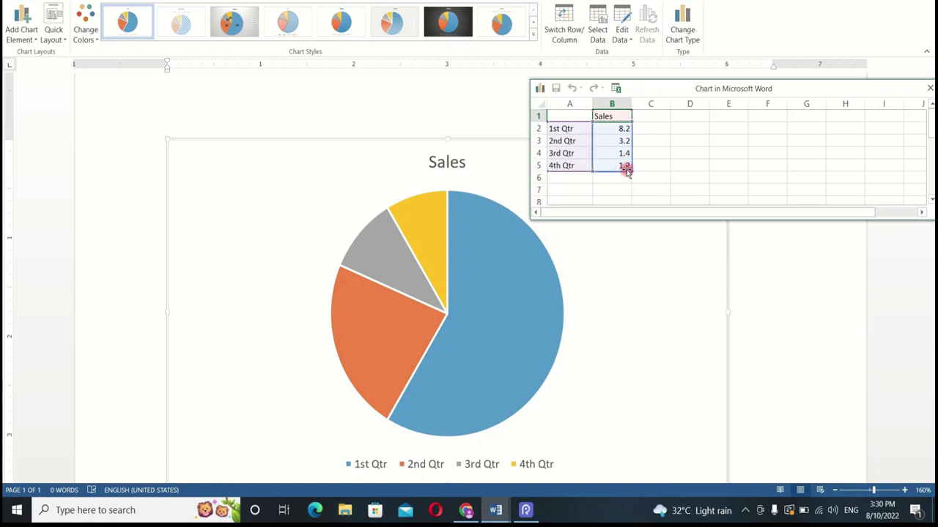
pyautogui.click(570, 129)
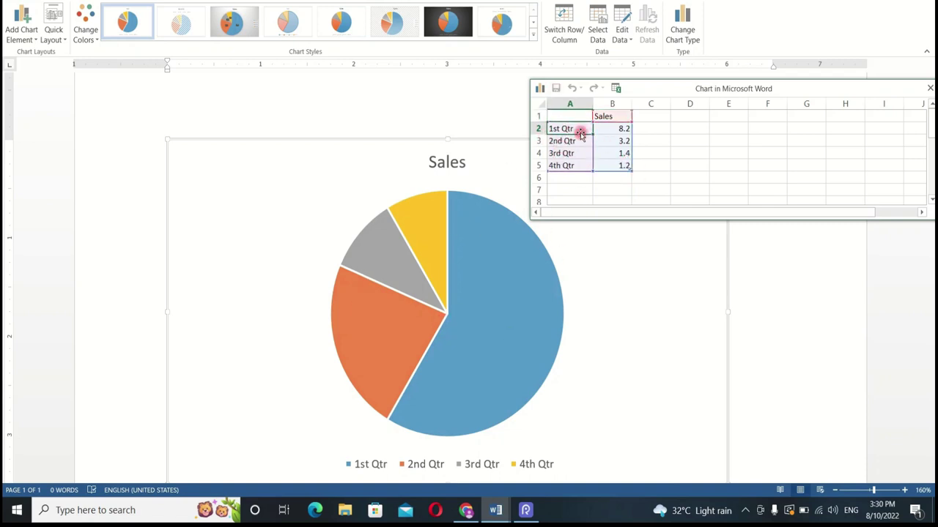
pyautogui.click(579, 116)
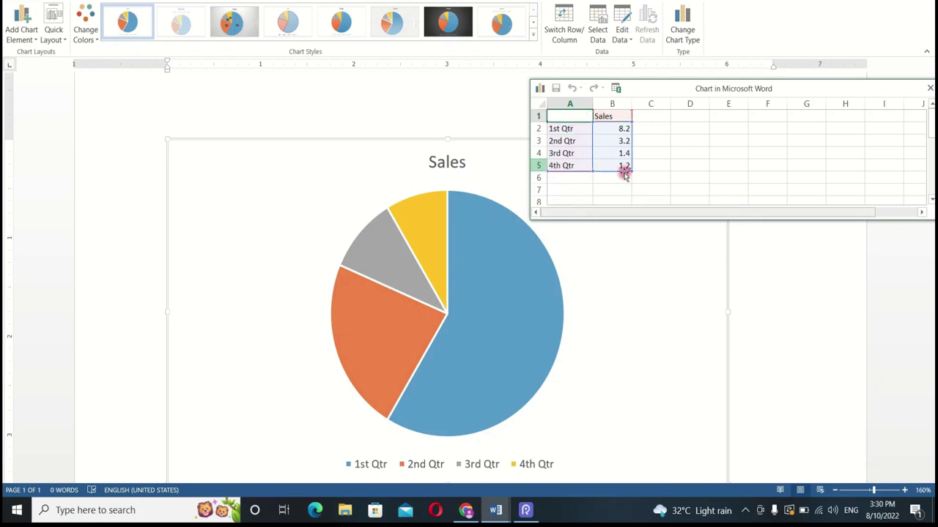
pyautogui.click(578, 142)
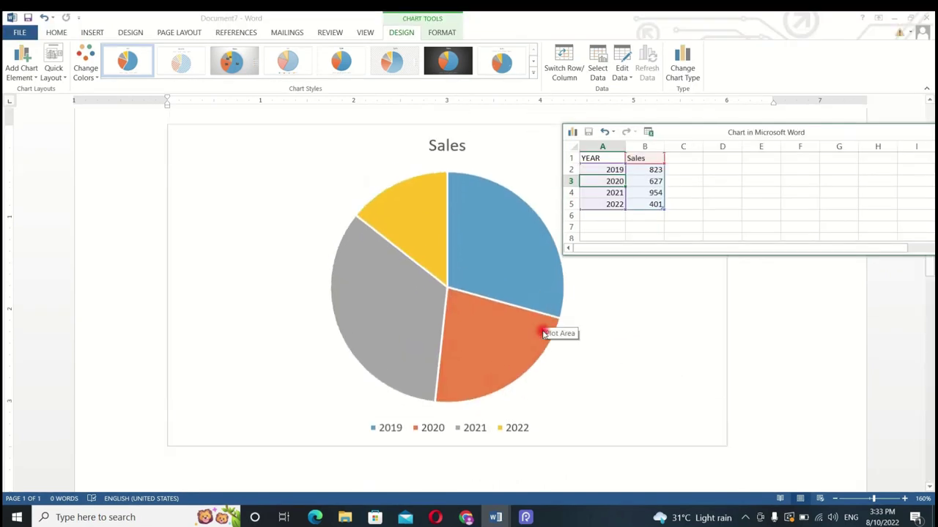
pyautogui.click(611, 170)
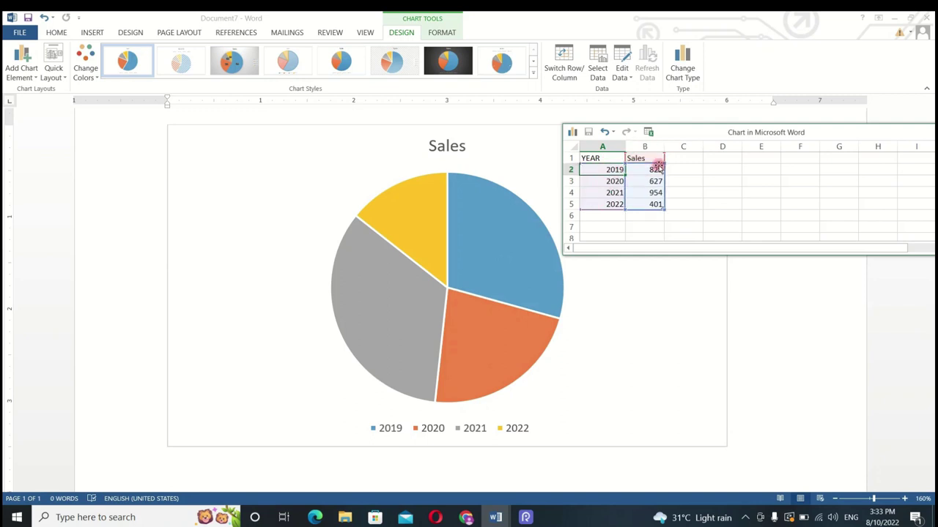
pyautogui.click(617, 182)
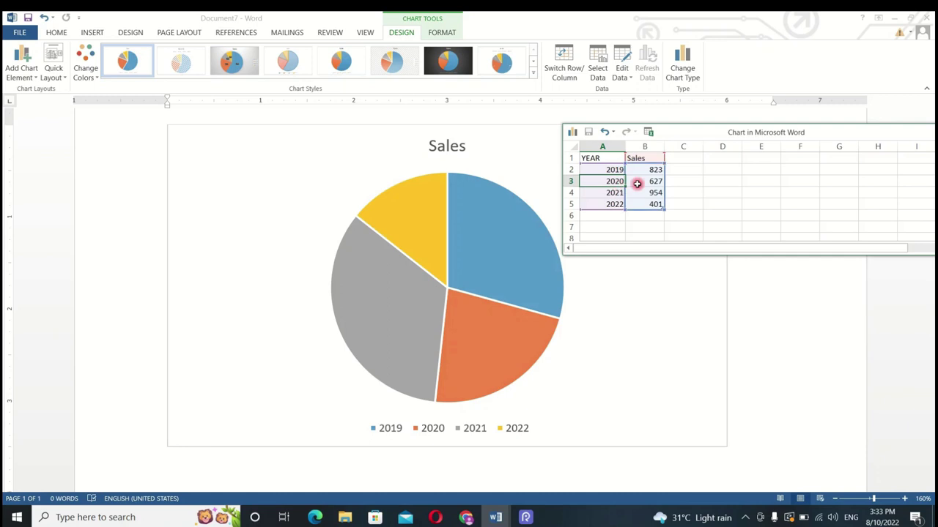
pyautogui.click(614, 192)
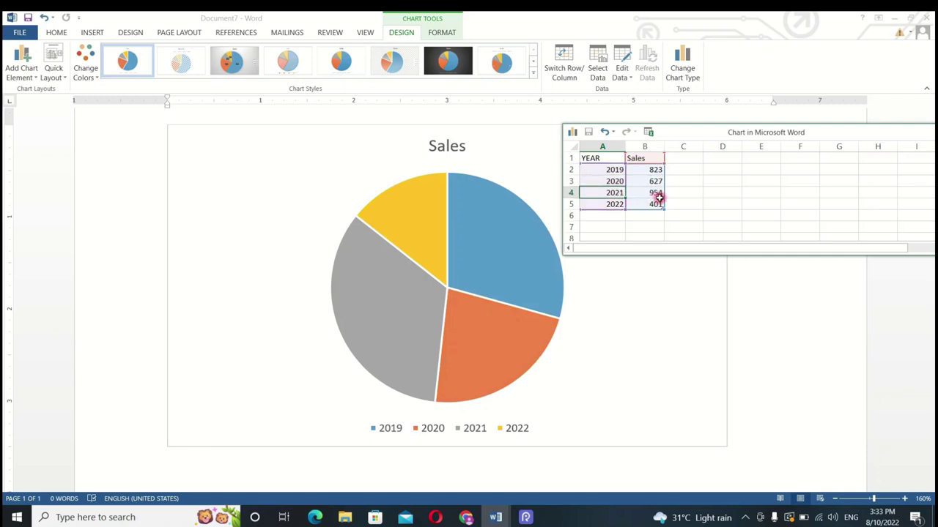
pyautogui.click(614, 205)
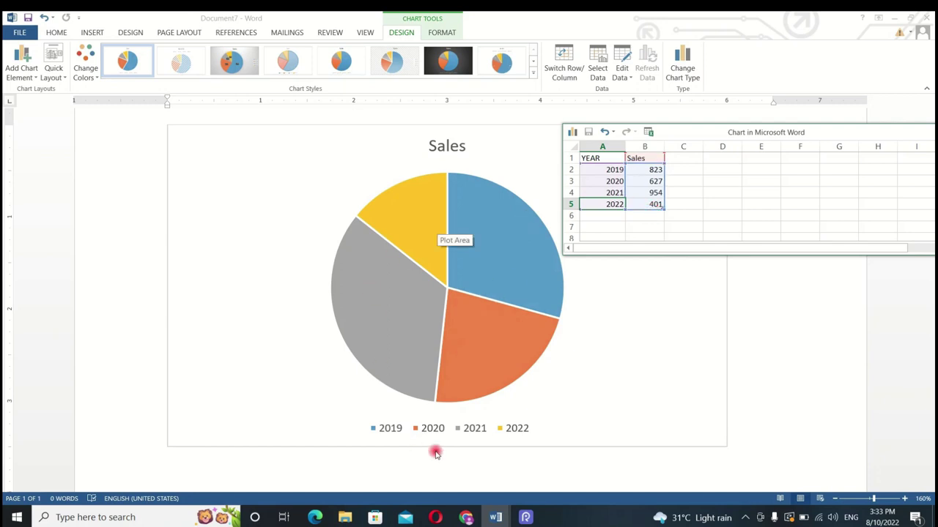
pyautogui.click(596, 437)
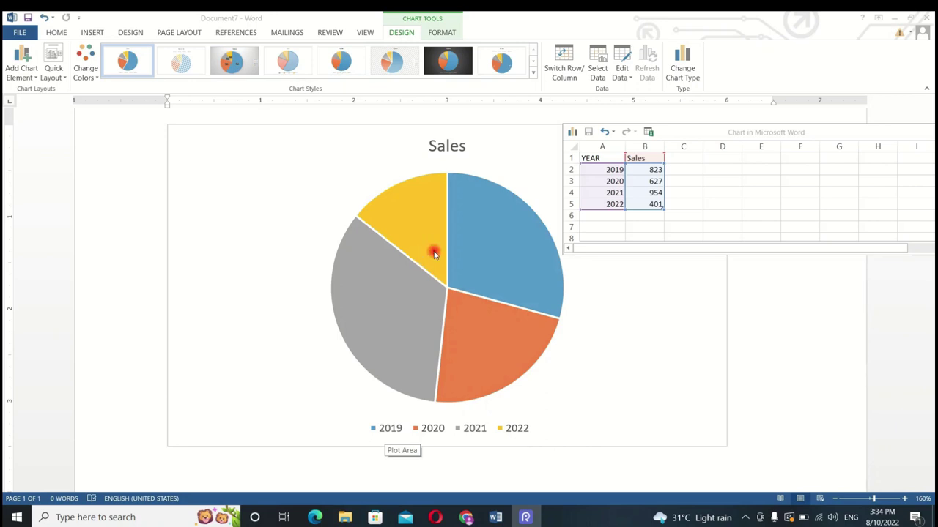
# Step: Apply the dark chart style to the Sales pie chart and reposition its data sheet
pyautogui.click(537, 45)
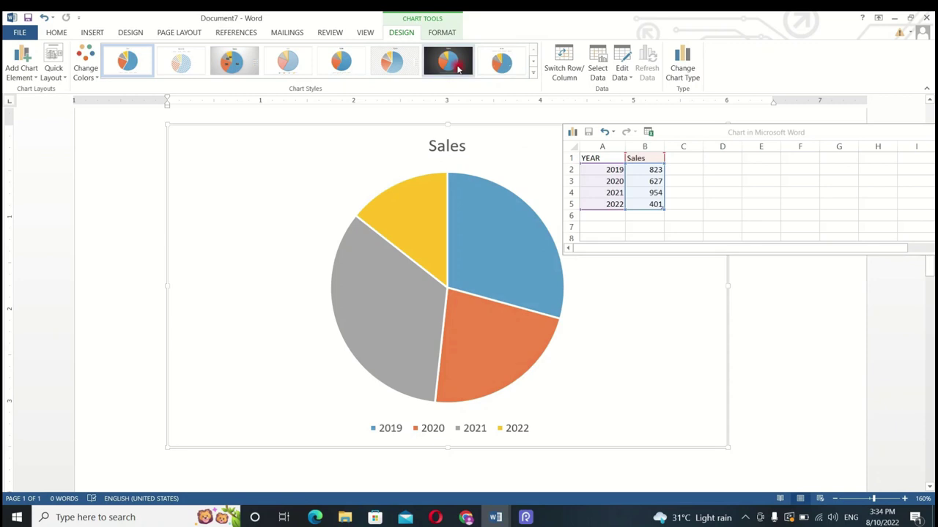
pyautogui.click(459, 67)
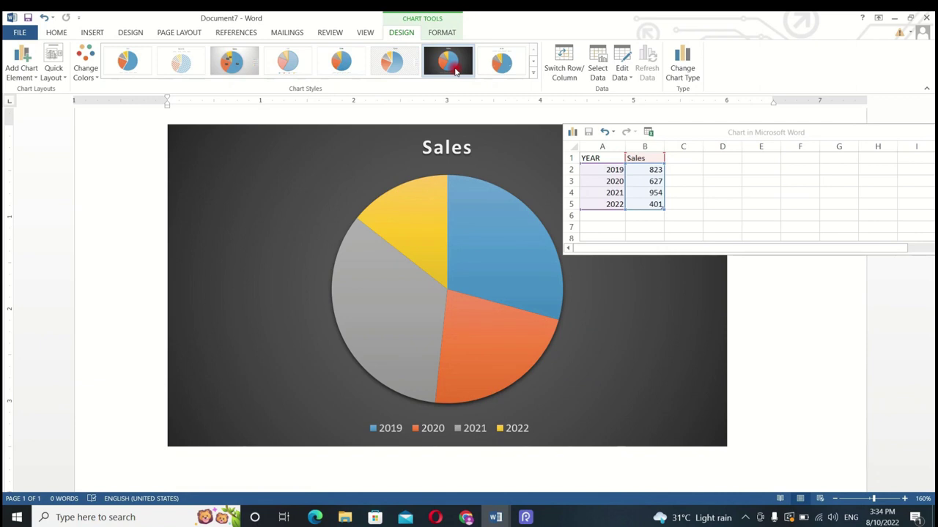
pyautogui.doubleClick(692, 132)
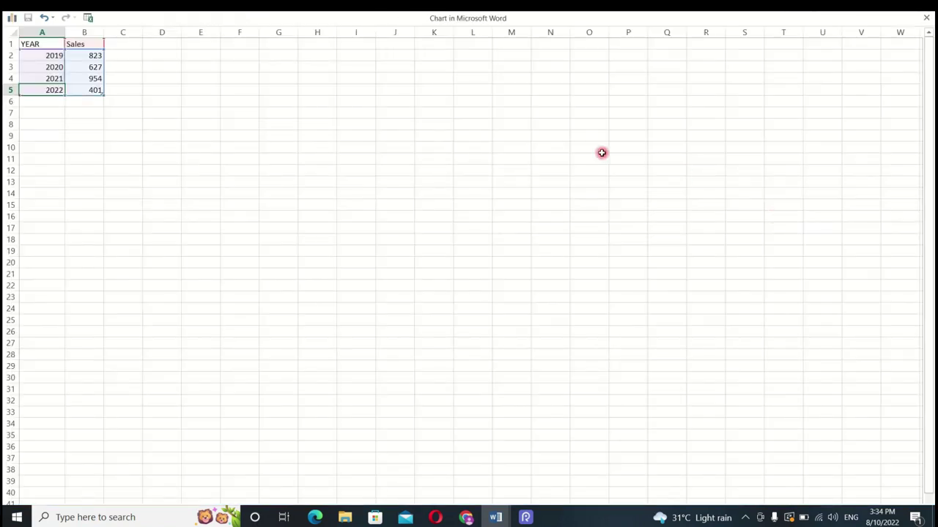
pyautogui.doubleClick(564, 16)
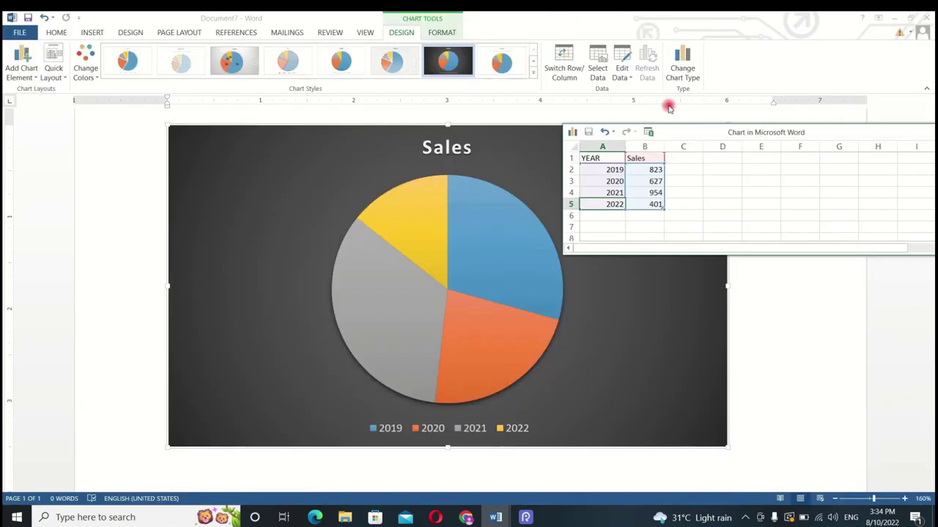
pyautogui.doubleClick(754, 133)
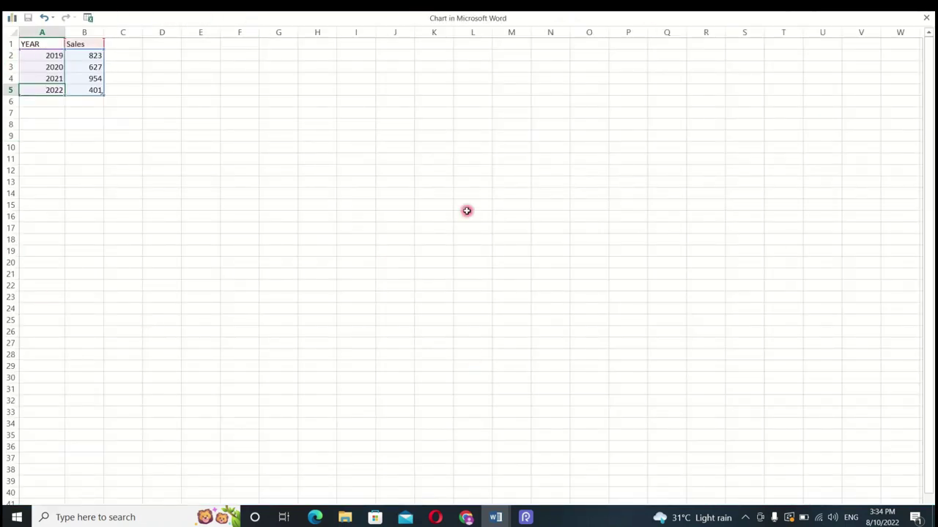
pyautogui.doubleClick(779, 19)
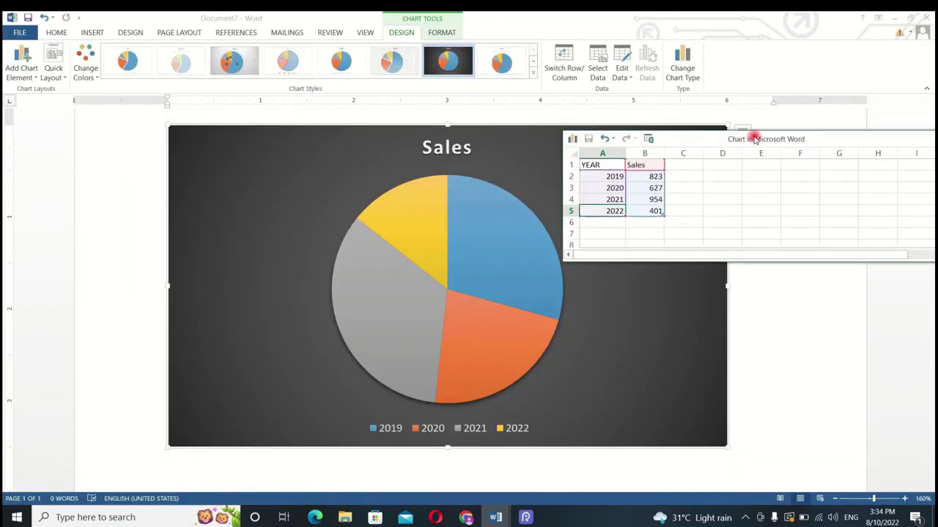
pyautogui.moveTo(754, 132); pyautogui.dragTo(759, 174)
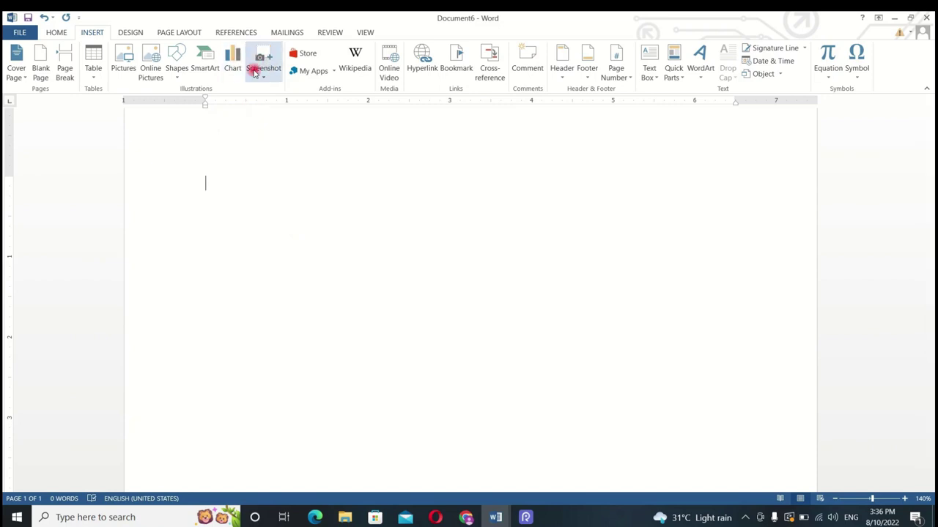
# Step: Insert a screenshot of the Document5 window showing the PRINTERS chart
pyautogui.click(254, 72)
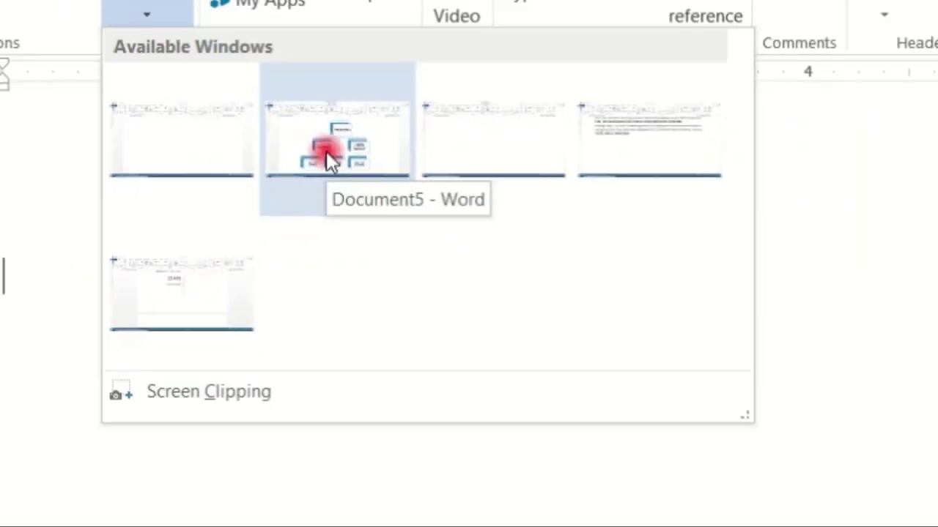
pyautogui.click(337, 130)
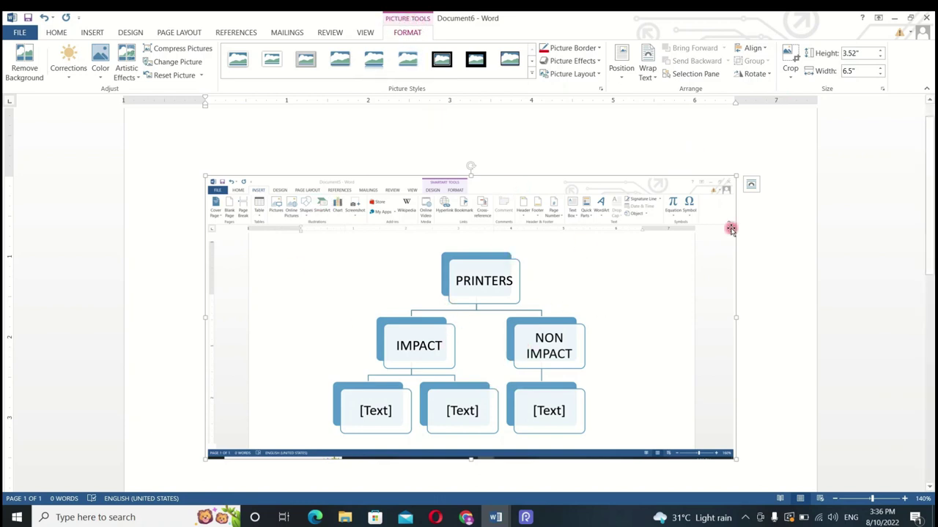
# Step: Crop the screenshot's top, right, left and bottom edges so only the PRINTERS diagram remains
pyautogui.click(790, 63)
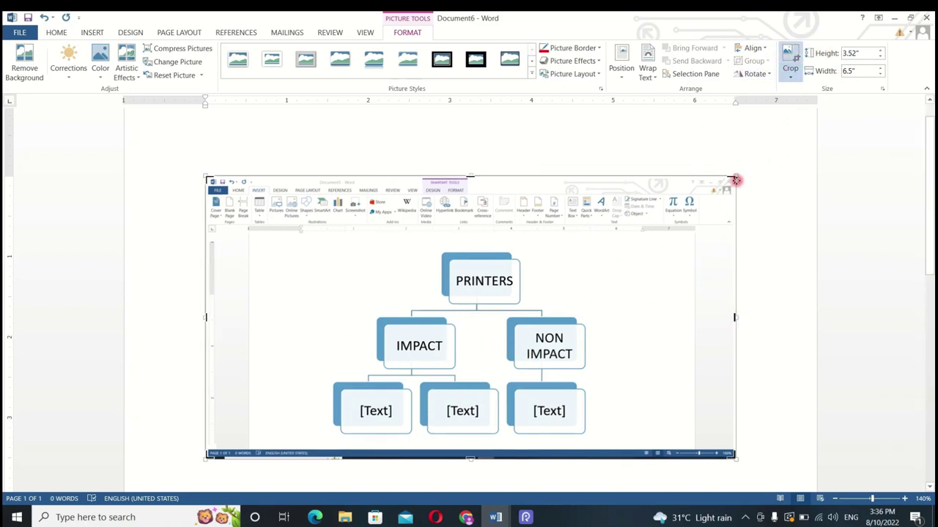
pyautogui.moveTo(729, 181); pyautogui.dragTo(660, 237)
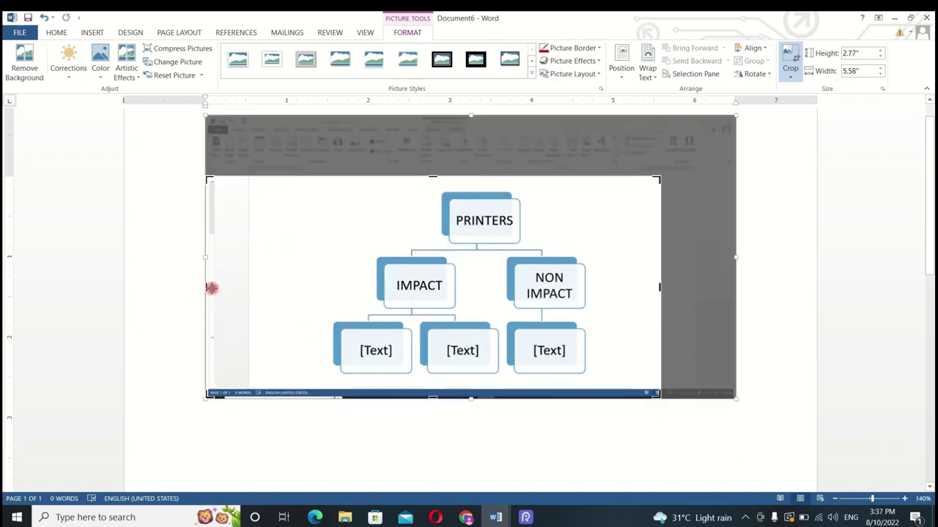
pyautogui.moveTo(211, 288); pyautogui.dragTo(317, 297)
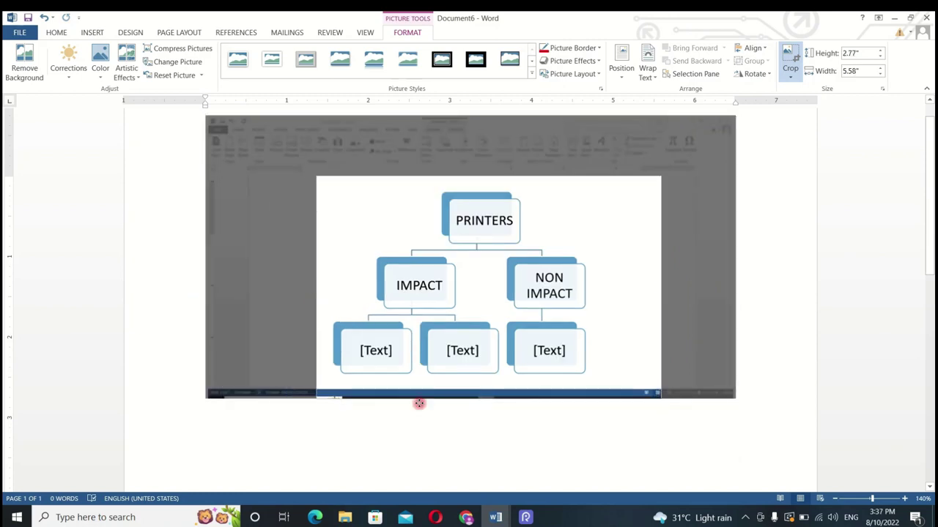
pyautogui.moveTo(378, 399); pyautogui.dragTo(378, 382)
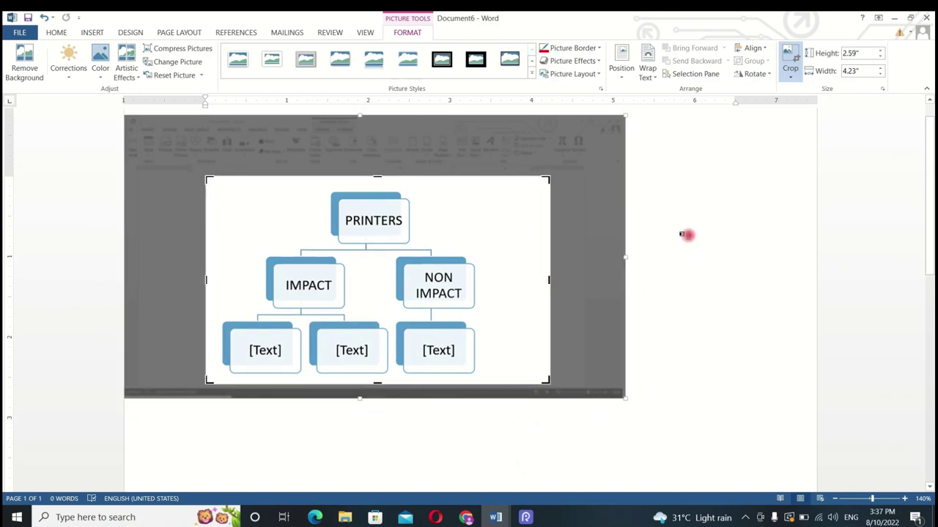
pyautogui.click(687, 234)
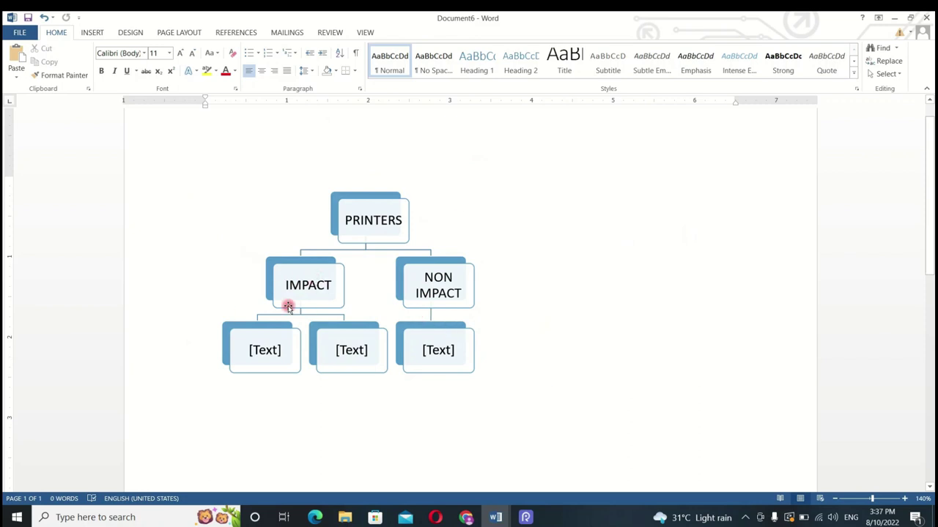
pyautogui.click(90, 32)
pyautogui.click(262, 76)
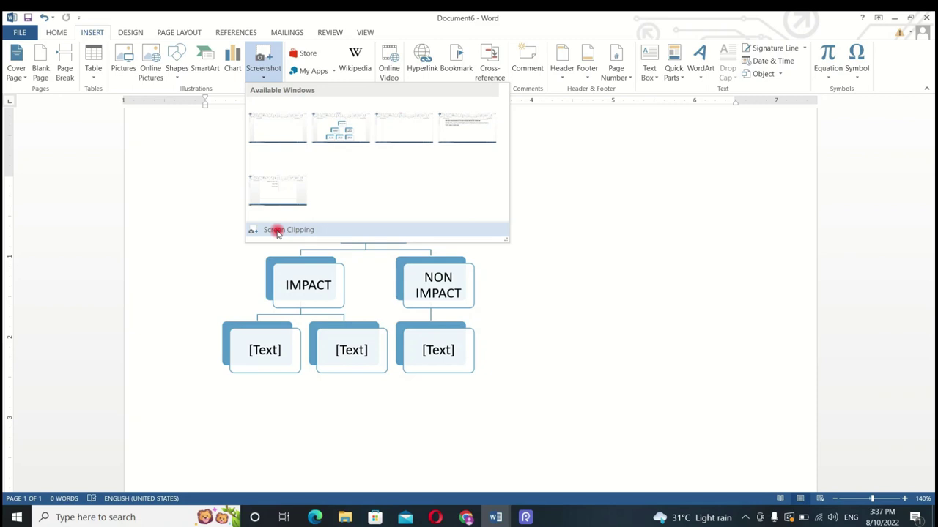
# Step: Start a Screen Clipping so Word hides and the YouTube page behind it shows
pyautogui.click(277, 232)
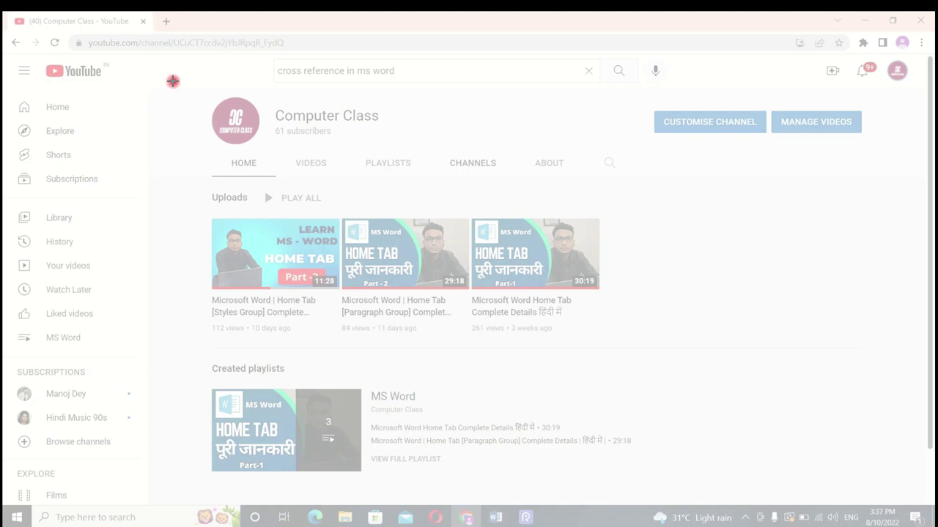
# Step: Clip the YouTube channel header and uploads area into the document as a 6.5" by 2.72" picture
pyautogui.moveTo(173, 81)
pyautogui.mouseDown()
pyautogui.moveTo(863, 380)
pyautogui.moveTo(879, 373)
pyautogui.mouseUp()
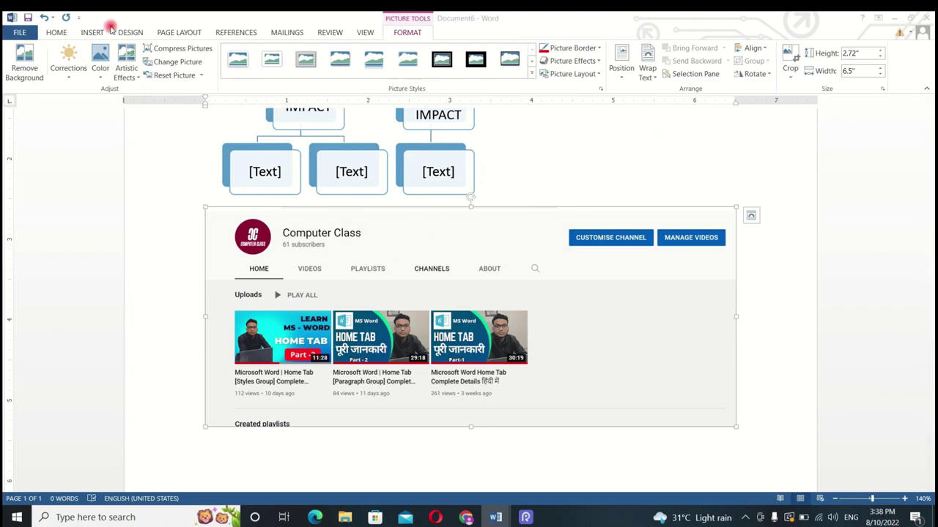
# Step: Bring up the Insert ribbon above the diagram and channel clipping
pyautogui.click(87, 31)
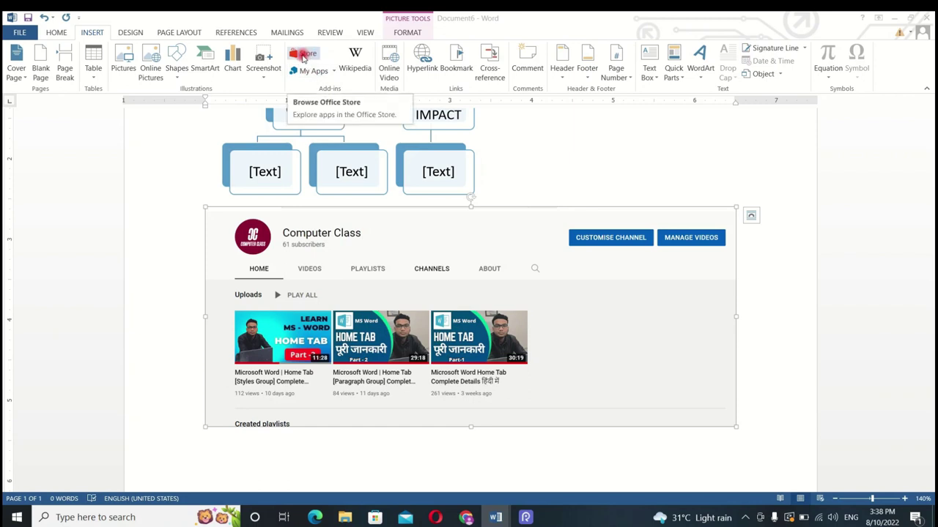
pyautogui.click(304, 56)
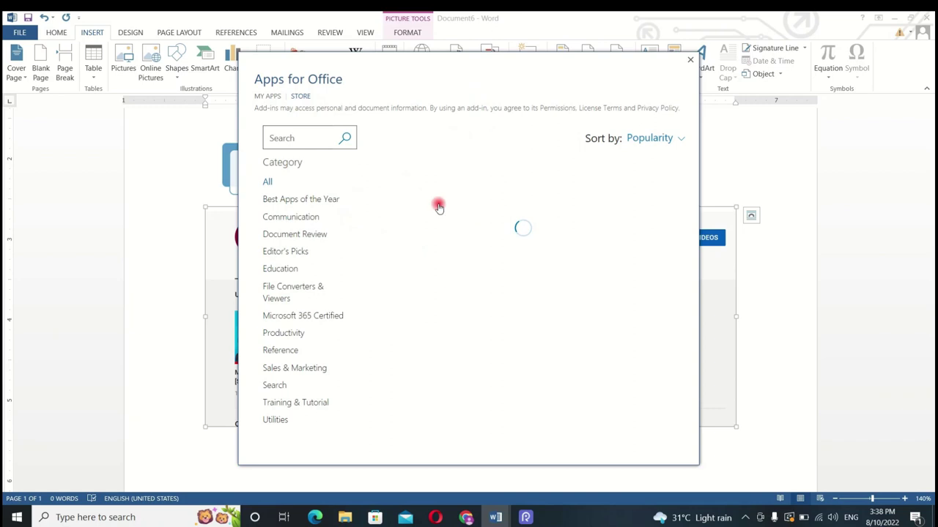
pyautogui.scroll(-3, 481, 263)
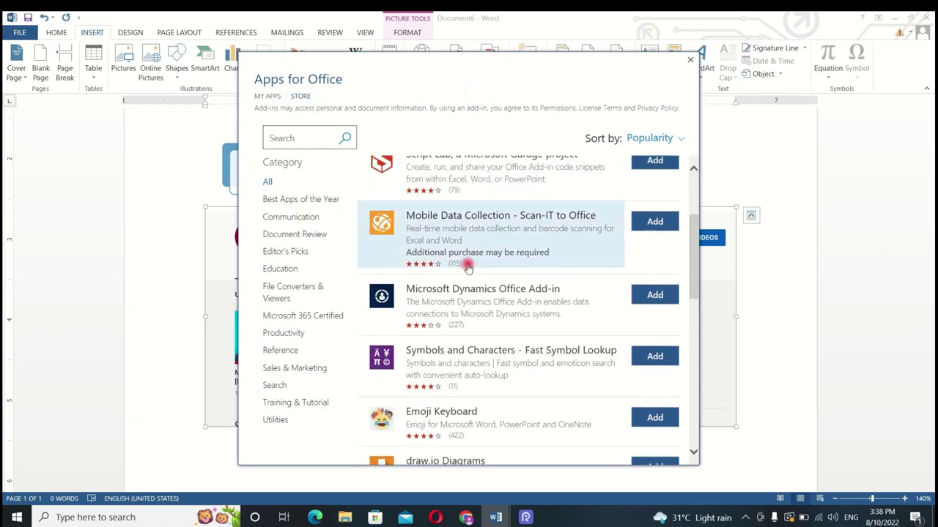
pyautogui.scroll(3, 461, 260)
pyautogui.moveTo(527, 66); pyautogui.dragTo(454, 93)
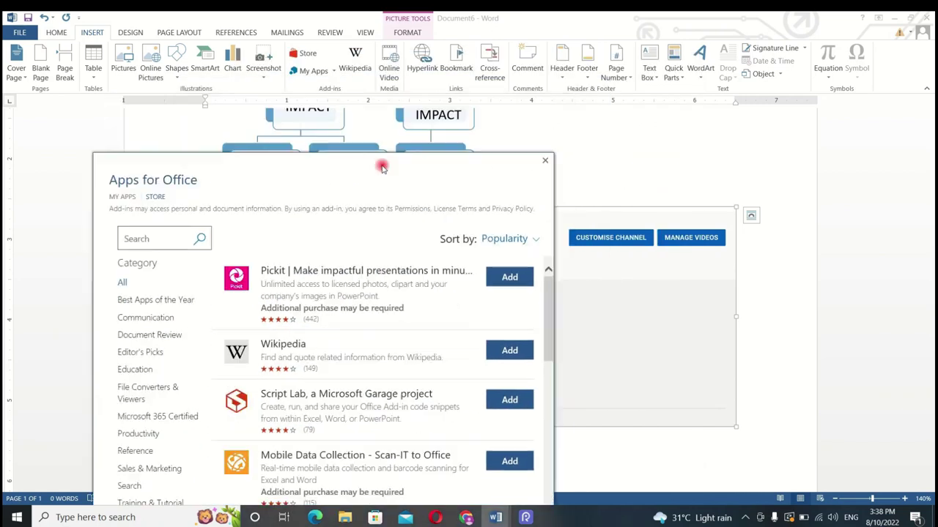
pyautogui.moveTo(378, 68); pyautogui.dragTo(418, 11)
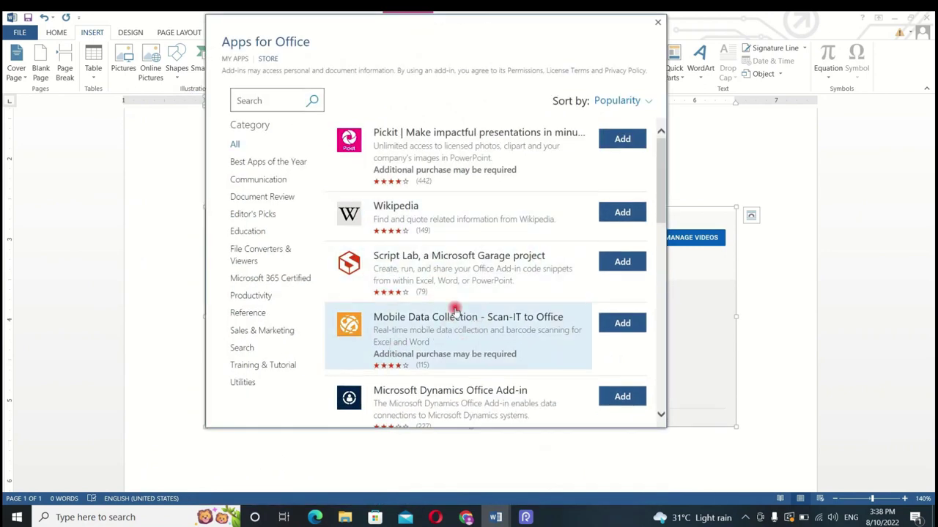
pyautogui.scroll(-2, 381, 372)
pyautogui.scroll(-3, 381, 372)
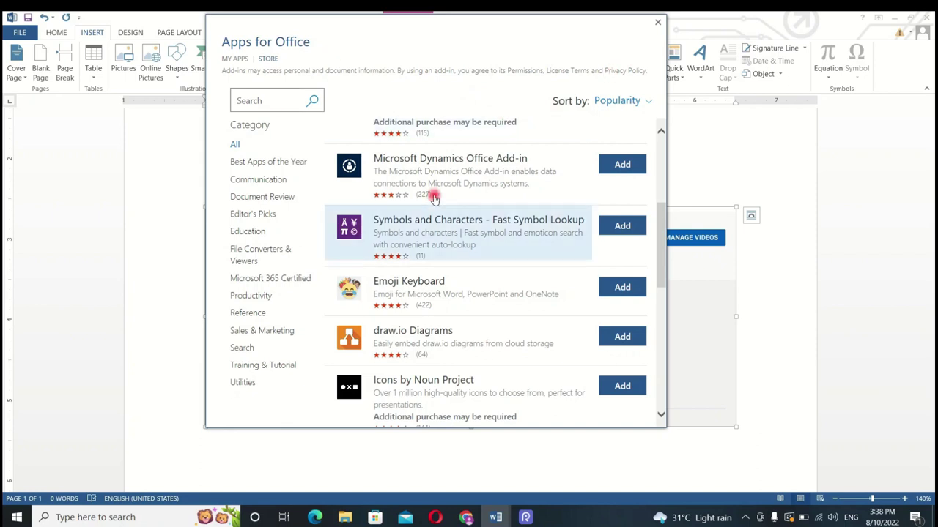
pyautogui.click(658, 28)
pyautogui.click(306, 73)
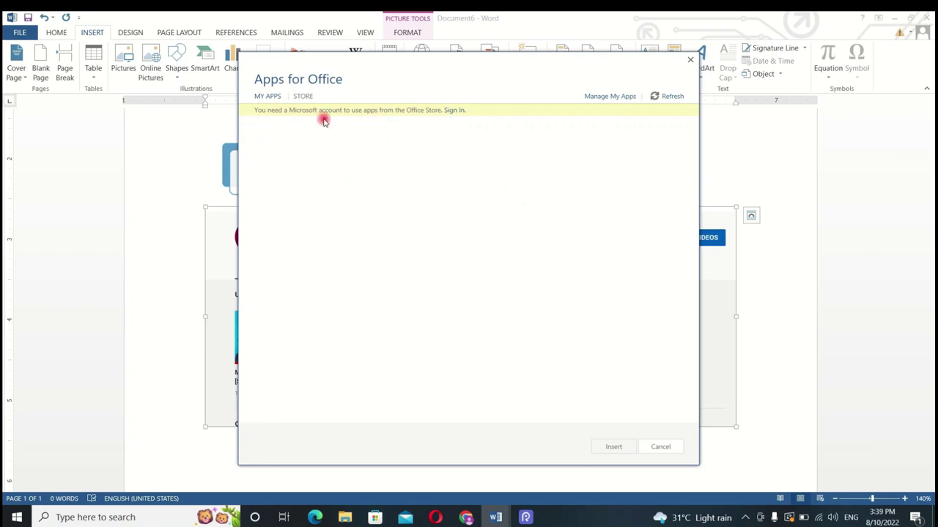
pyautogui.click(692, 60)
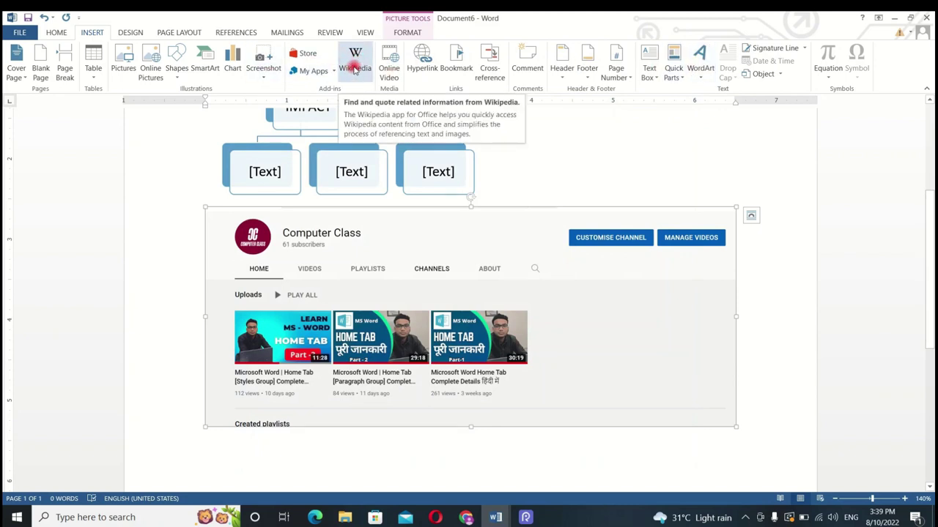
# Step: Install the Emoji Keyboard add-in from the Office add-in store, accepting its licence terms
pyautogui.click(309, 55)
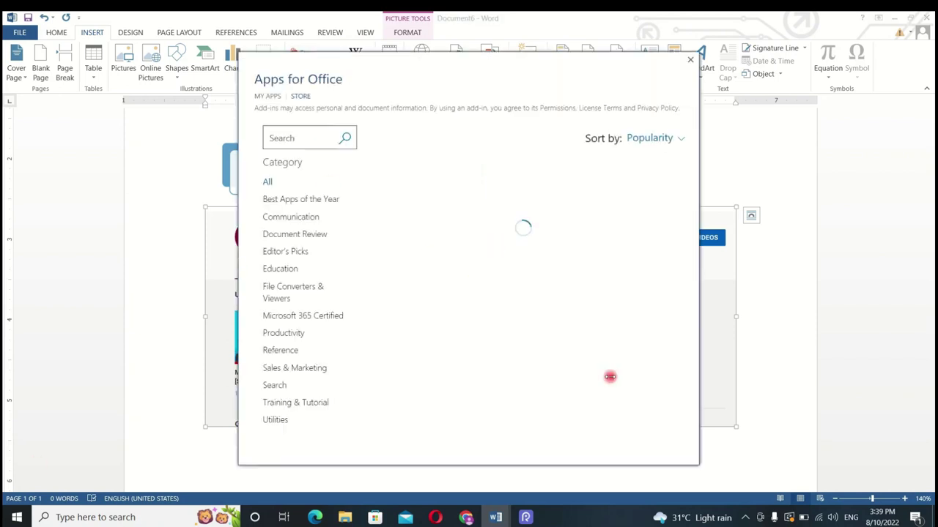
pyautogui.scroll(-1, 491, 291)
pyautogui.scroll(-2, 489, 290)
pyautogui.scroll(-2, 488, 289)
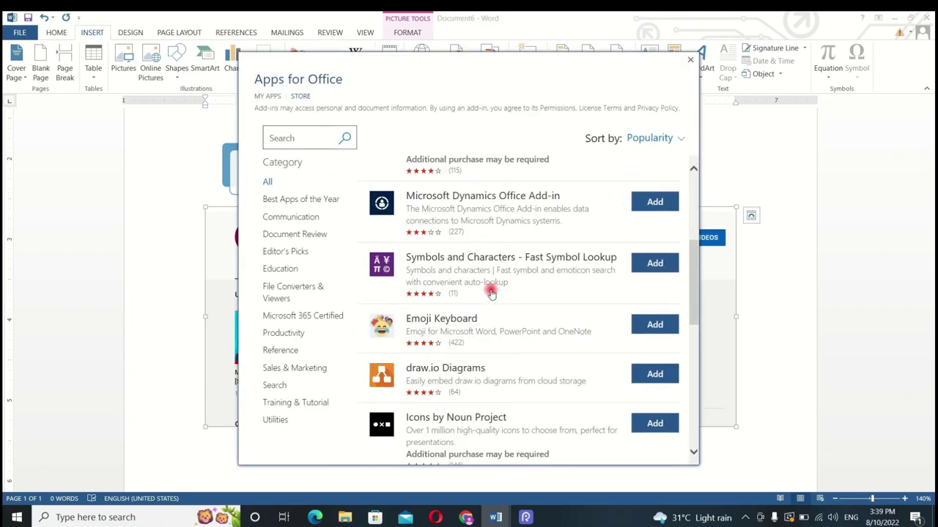
pyautogui.click(648, 336)
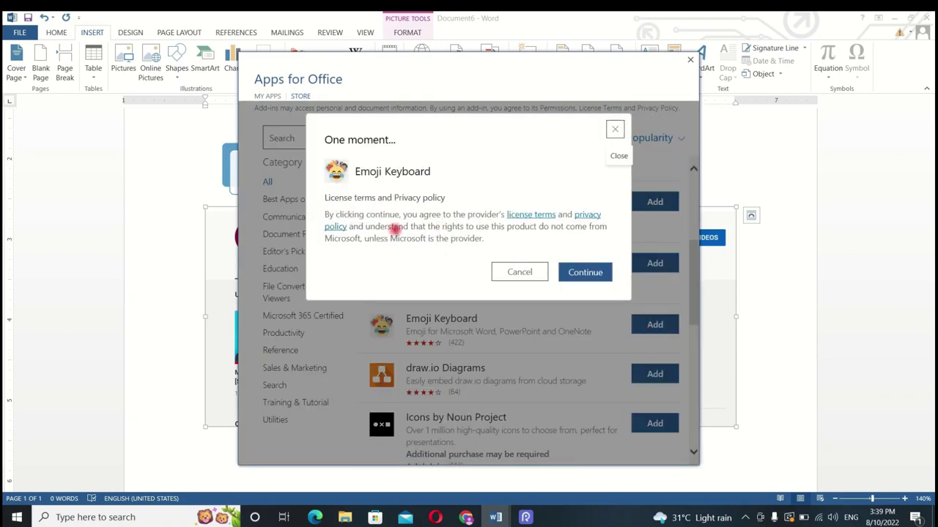
pyautogui.click(586, 277)
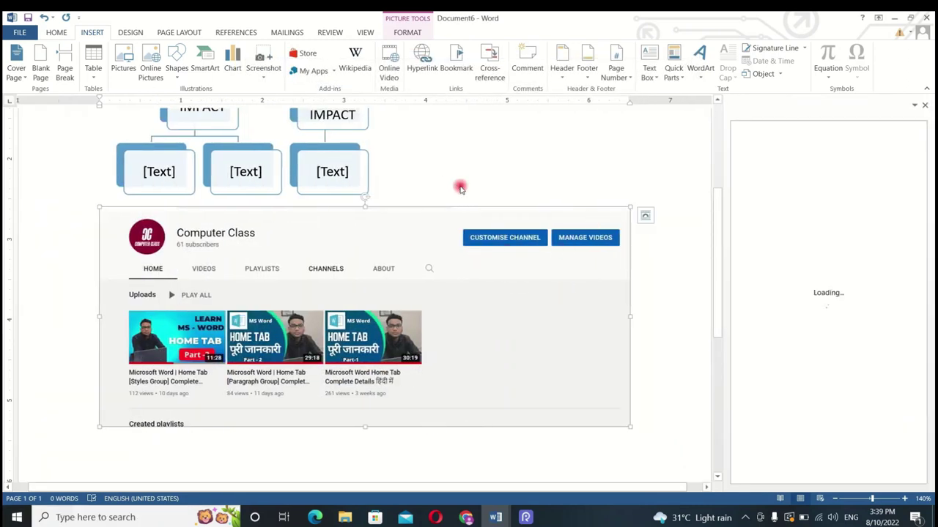
# Step: Reload the Wikipedia add-in, reopen its pane and dismiss the trust warning
pyautogui.scroll(5, 459, 186)
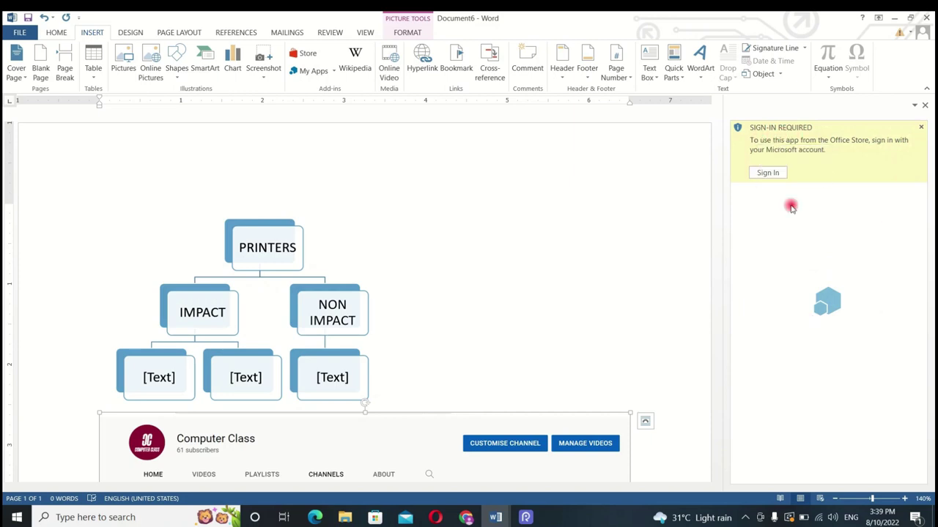
pyautogui.click(924, 105)
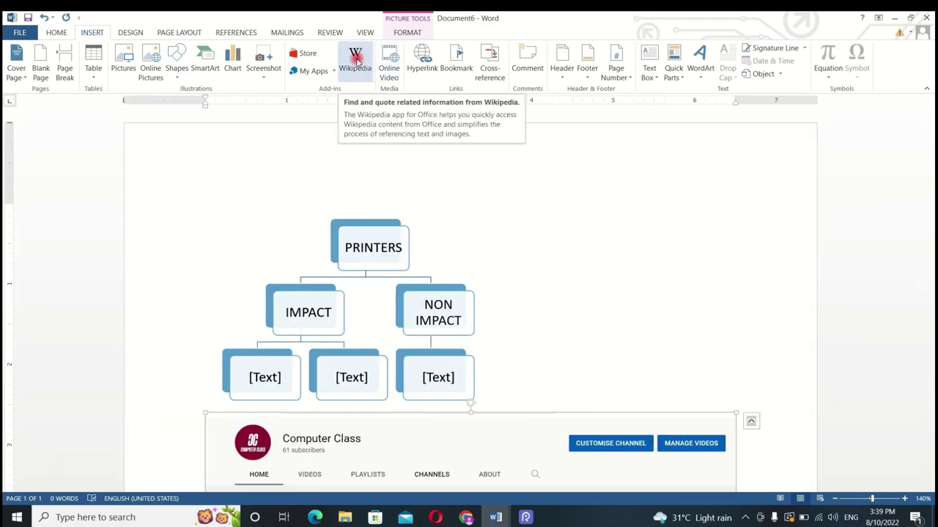
pyautogui.click(356, 59)
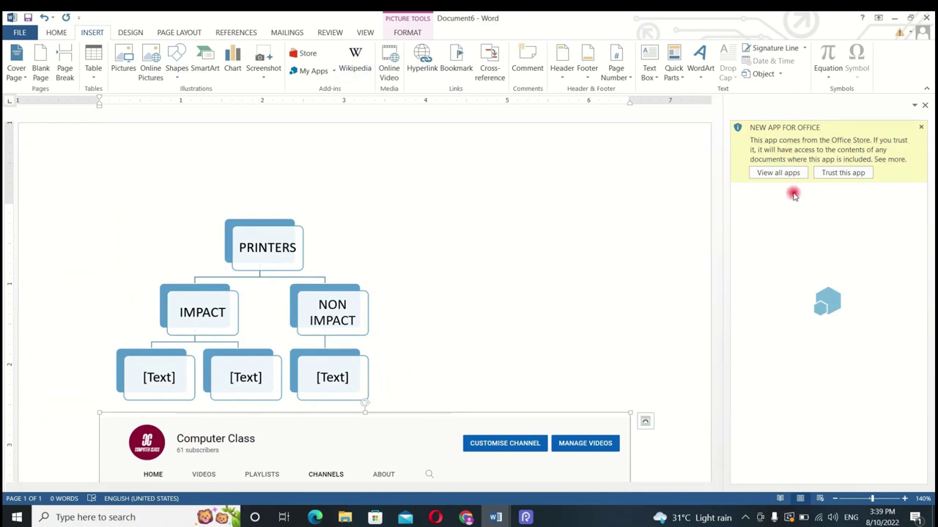
pyautogui.click(921, 126)
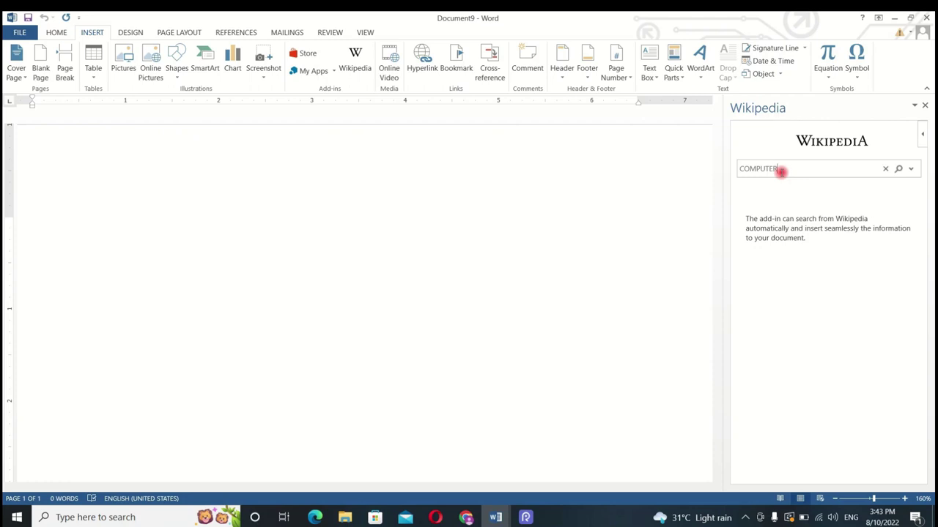
# Step: Search Wikipedia for COMPUTER, scroll through the Computer article, then close the pane
pyautogui.press('Return')
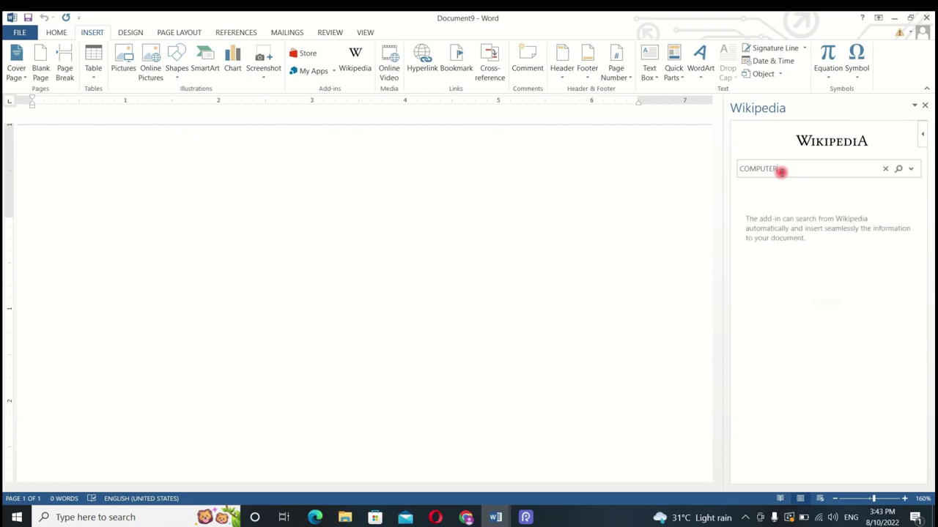
pyautogui.click(897, 169)
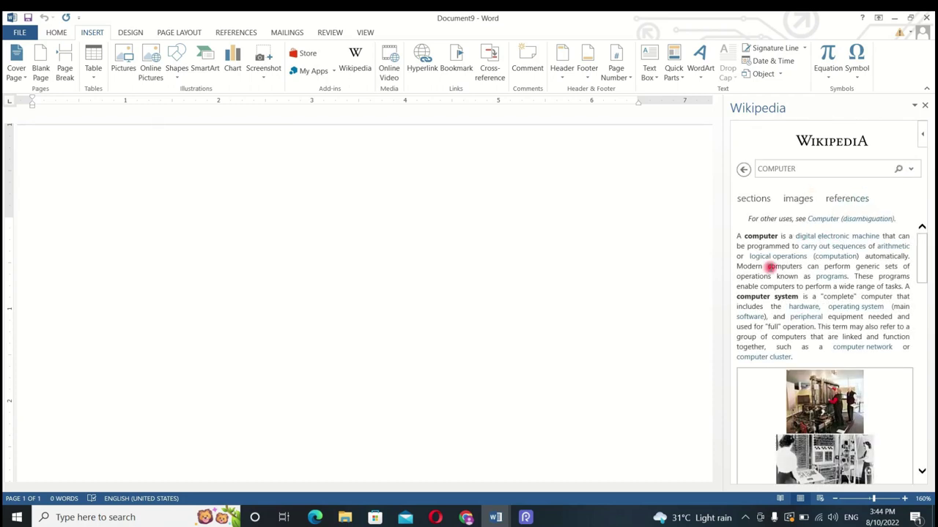
pyautogui.scroll(-1, 797, 302)
pyautogui.scroll(1, 797, 301)
pyautogui.scroll(-2, 777, 264)
pyautogui.scroll(-5, 787, 266)
pyautogui.scroll(6, 787, 266)
pyautogui.scroll(1, 788, 267)
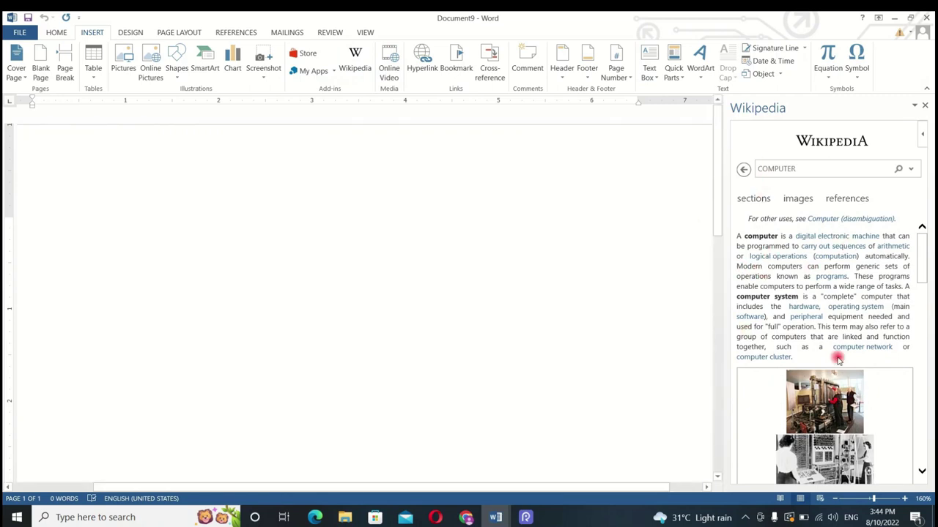
pyautogui.scroll(-3, 791, 320)
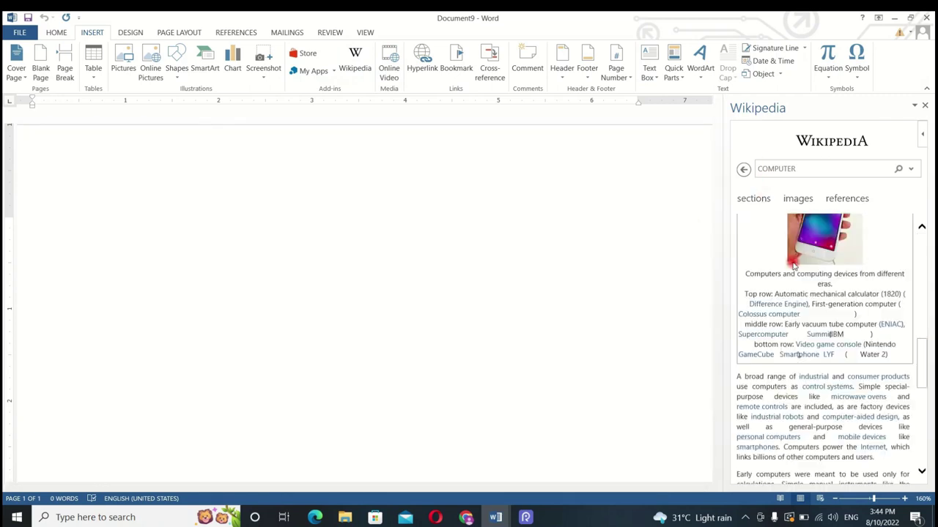
pyautogui.scroll(3, 793, 265)
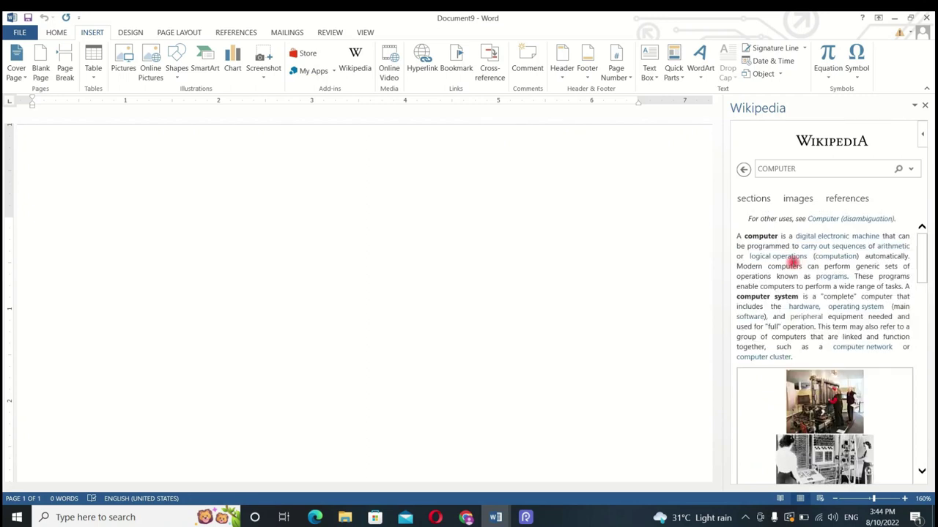
pyautogui.click(924, 107)
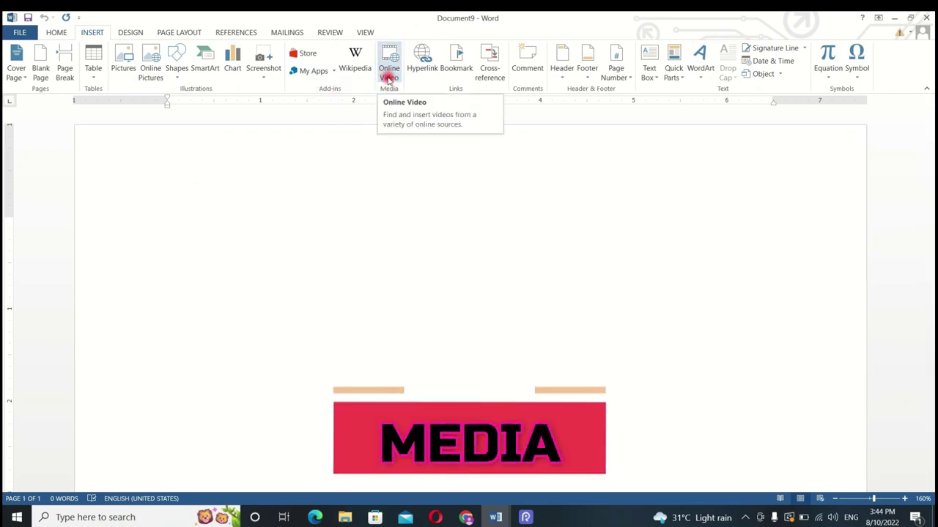
# Step: Search YouTube for ATOM and insert "What Is An Atom And How Do We Know?" as an online video
pyautogui.click(389, 73)
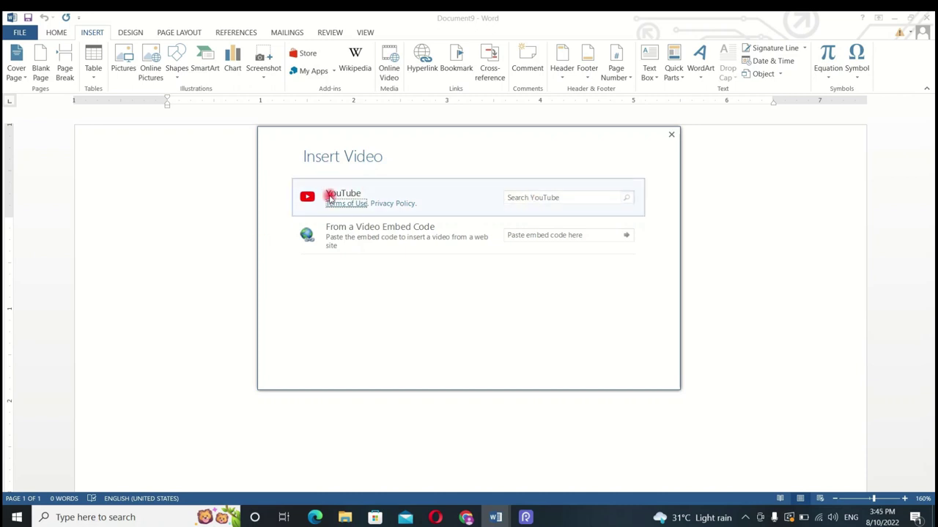
pyautogui.click(571, 197)
pyautogui.write('ATOM')
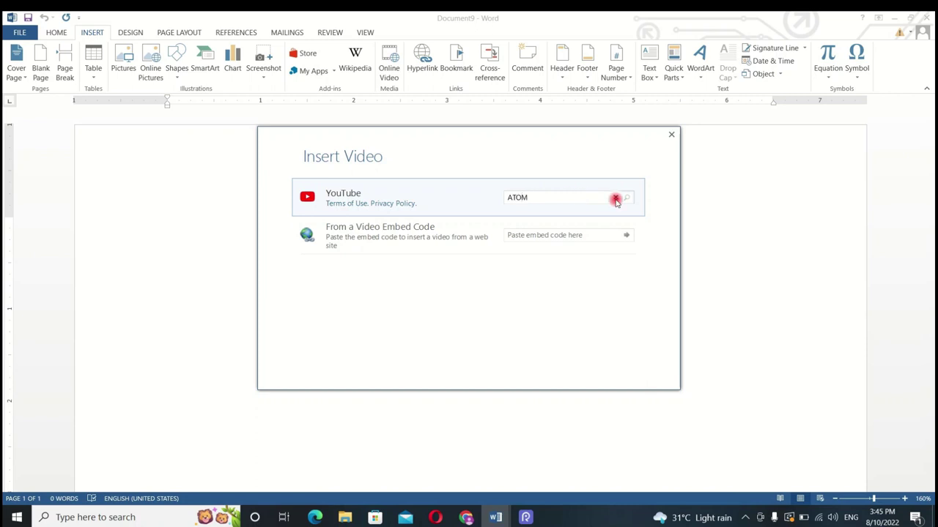
pyautogui.click(615, 201)
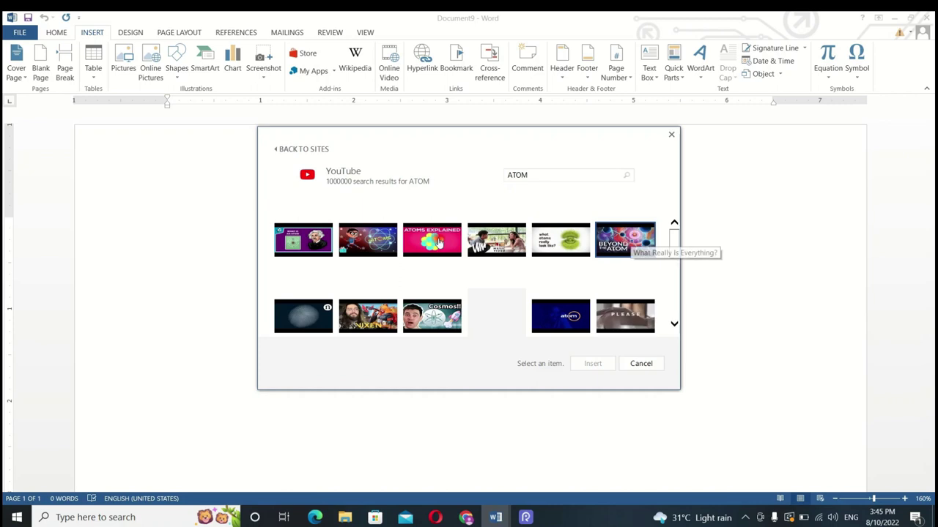
pyautogui.click(240, 268)
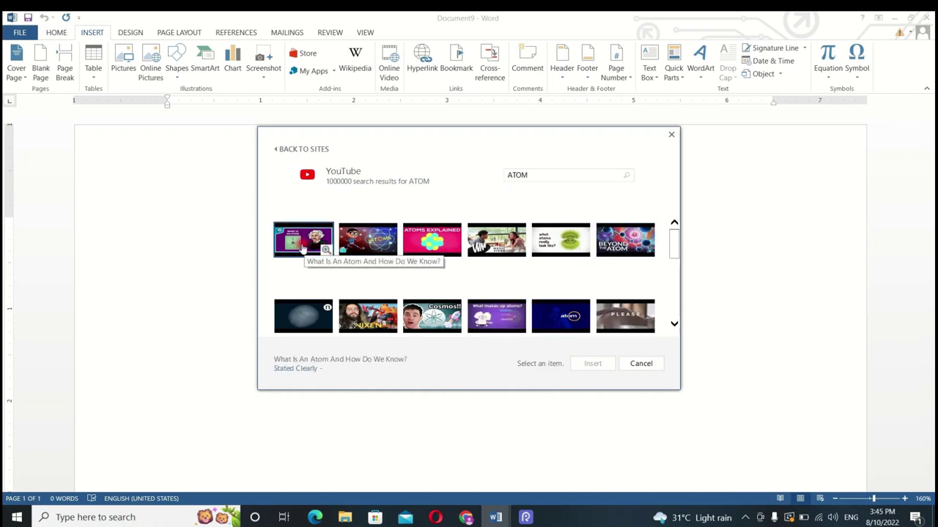
pyautogui.click(303, 249)
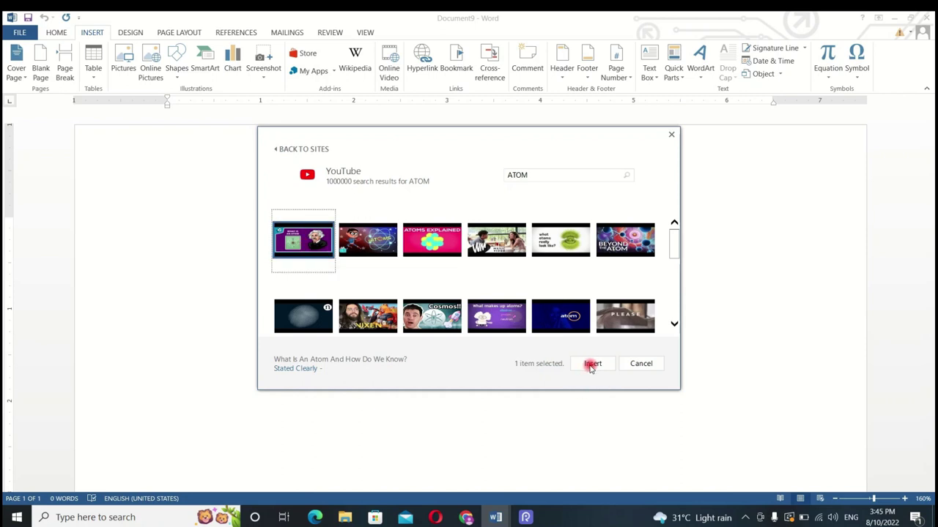
pyautogui.click(592, 364)
pyautogui.scroll(-3, 622, 322)
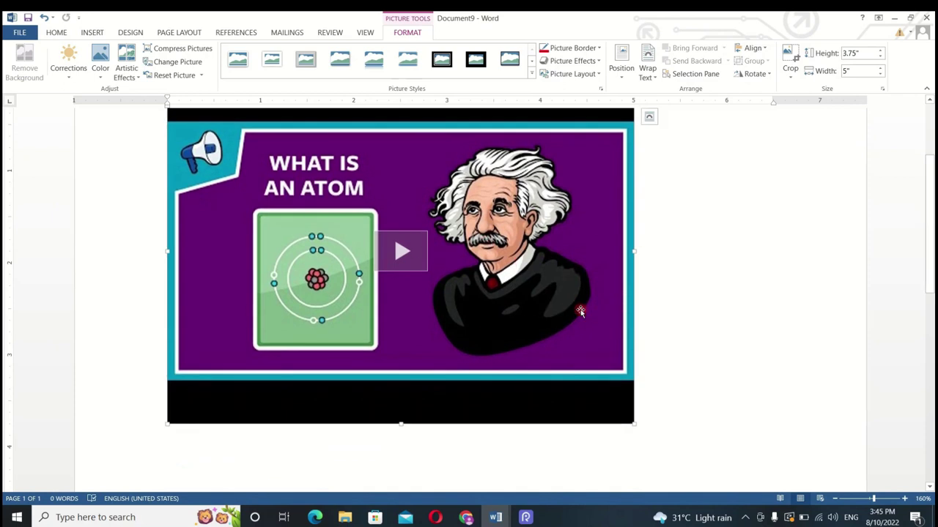
pyautogui.scroll(3, 579, 312)
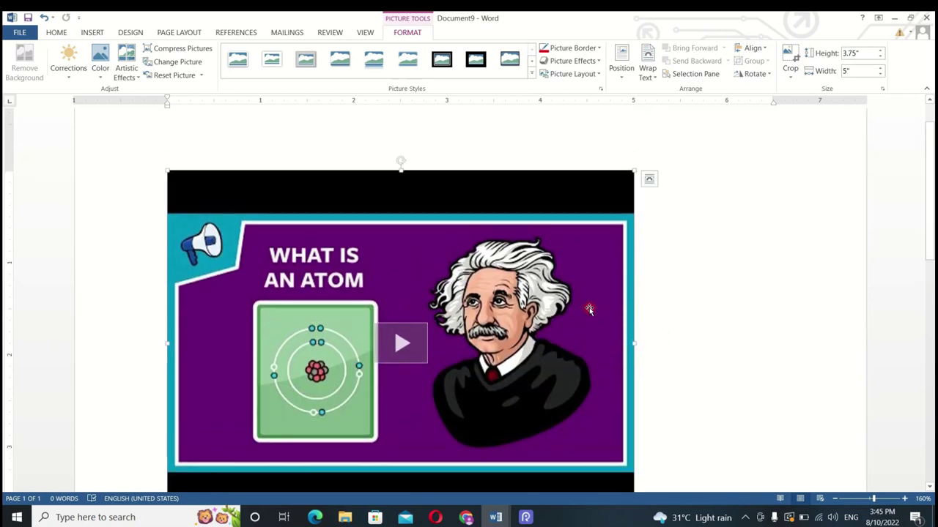
pyautogui.click(700, 308)
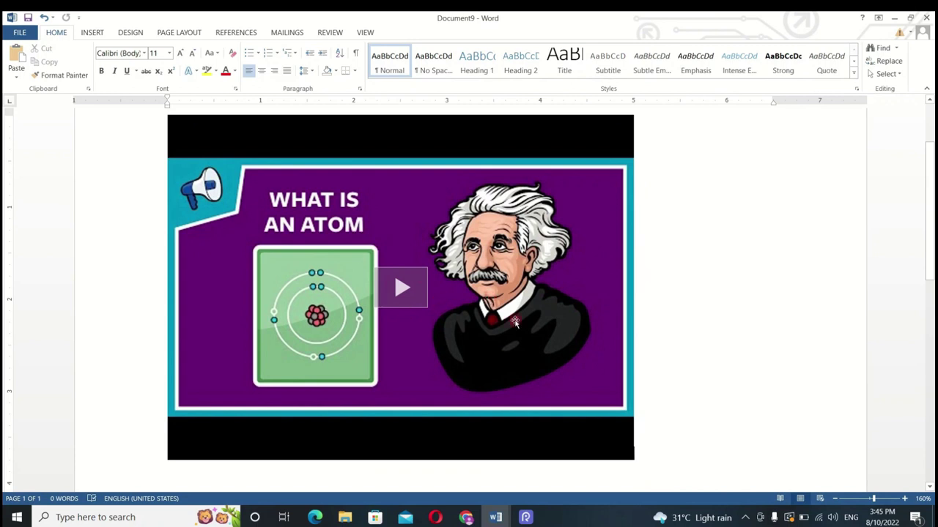
pyautogui.scroll(4, 515, 322)
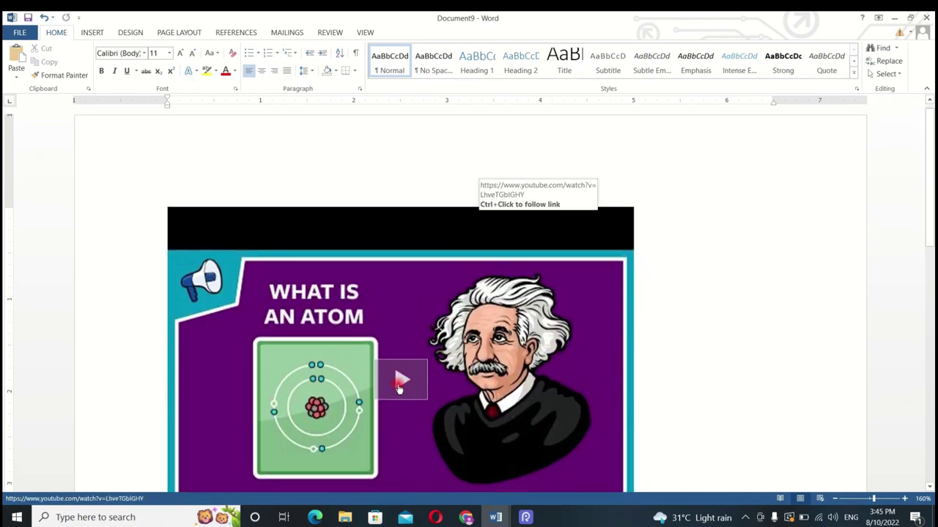
pyautogui.click(398, 388)
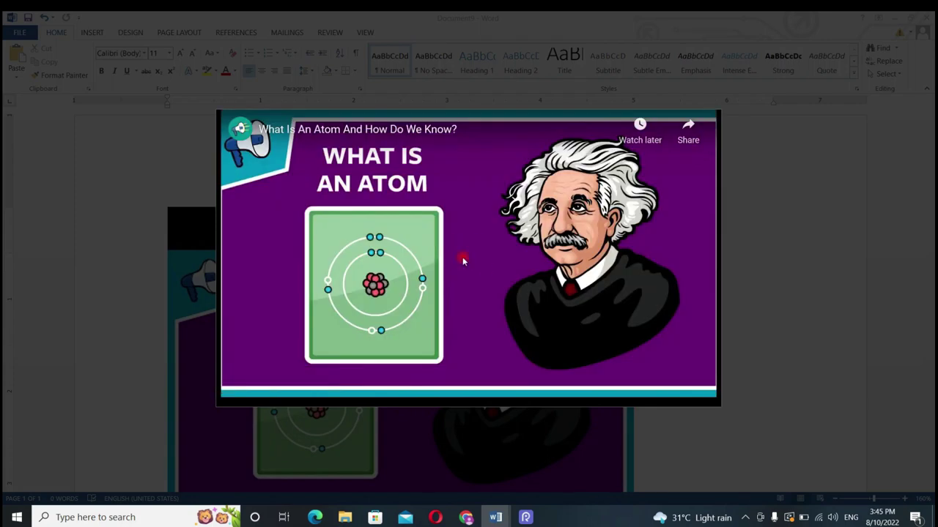
pyautogui.click(463, 257)
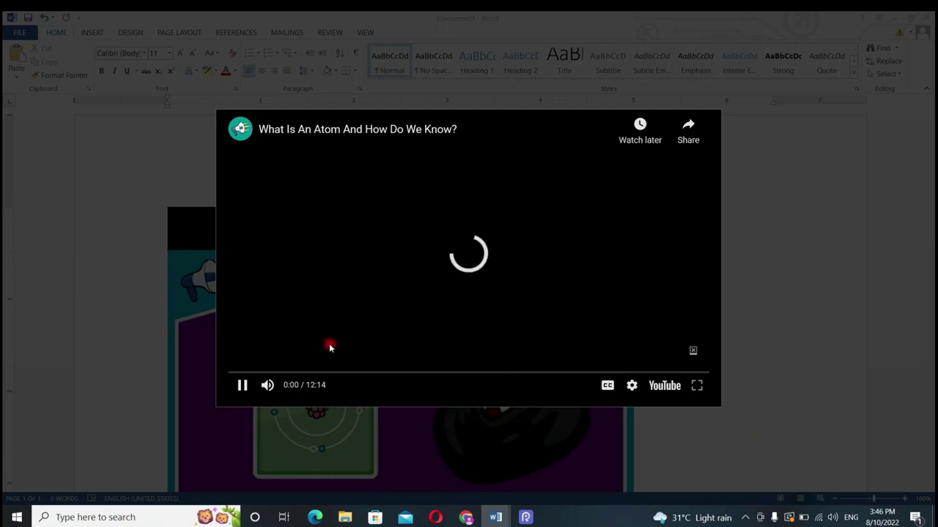
pyautogui.click(249, 374)
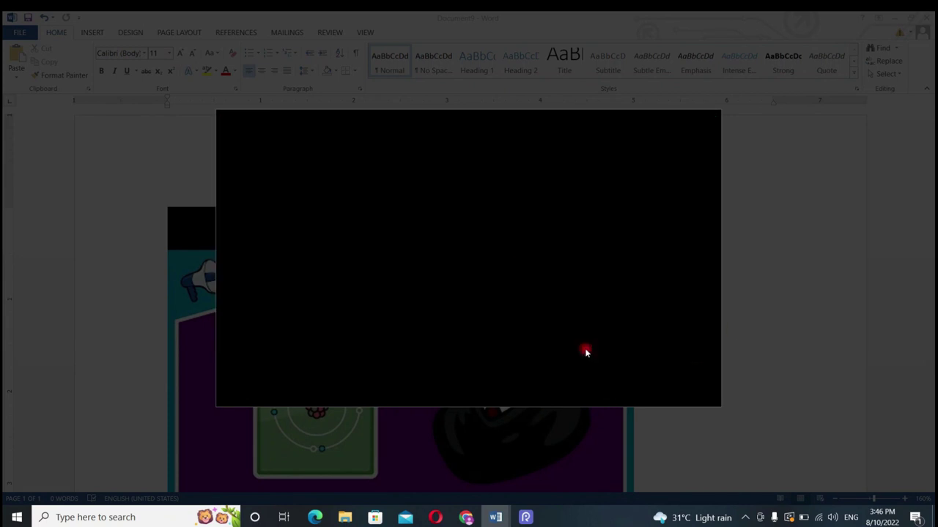
pyautogui.press('Escape')
pyautogui.scroll(-2, 521, 322)
pyautogui.scroll(2, 503, 345)
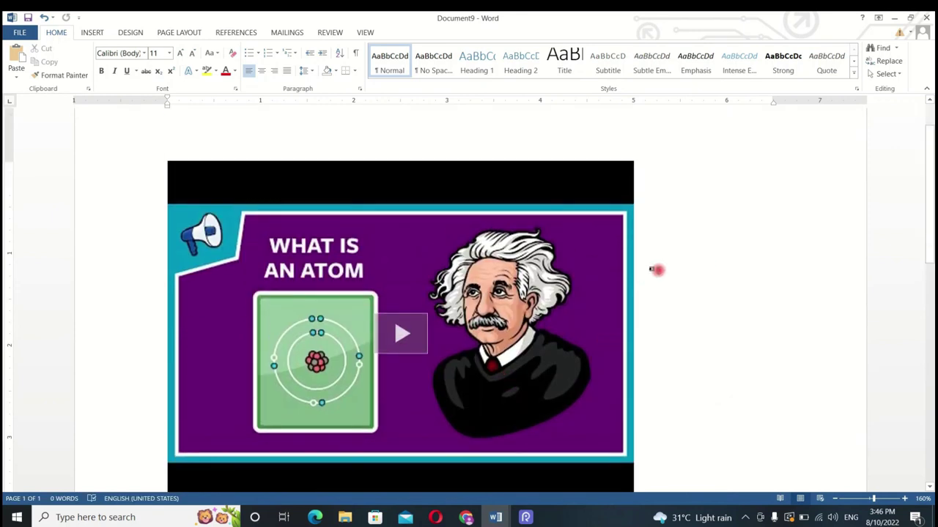
# Step: Crop the atom video's bottom edge up, trimming away part of the black band under its thumbnail
pyautogui.click(384, 228)
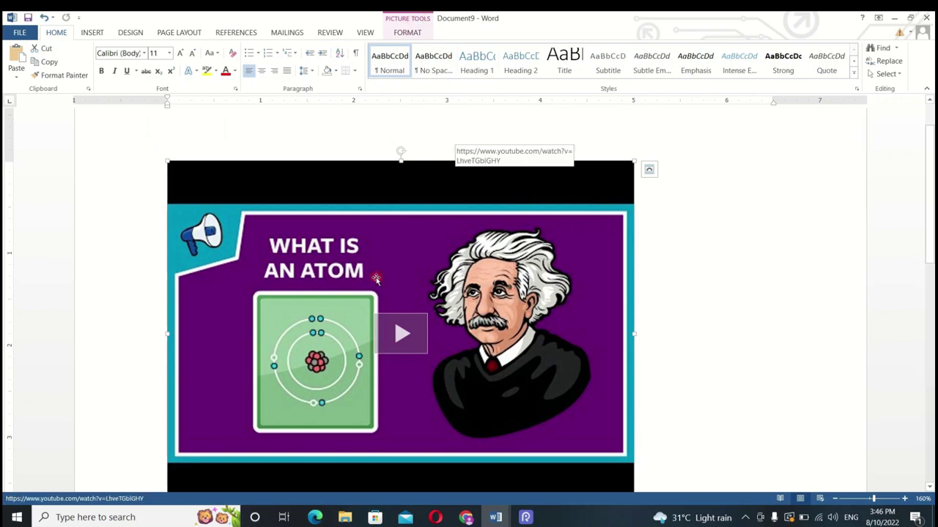
pyautogui.click(408, 33)
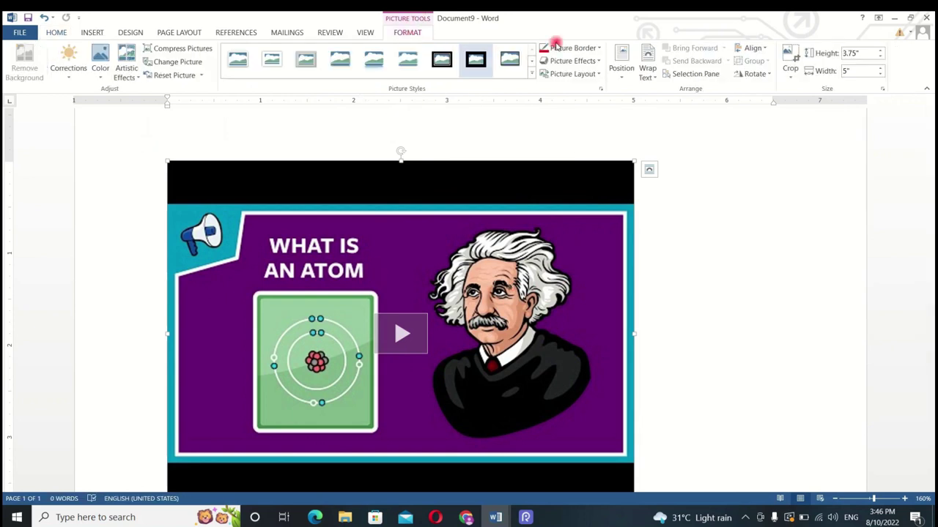
pyautogui.click(789, 60)
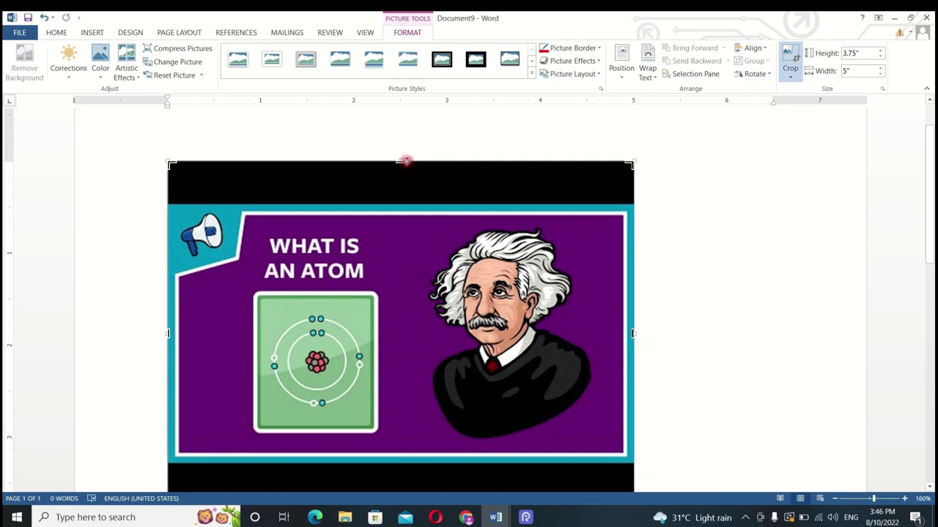
pyautogui.moveTo(410, 188); pyautogui.dragTo(399, 159)
pyautogui.scroll(-3, 387, 398)
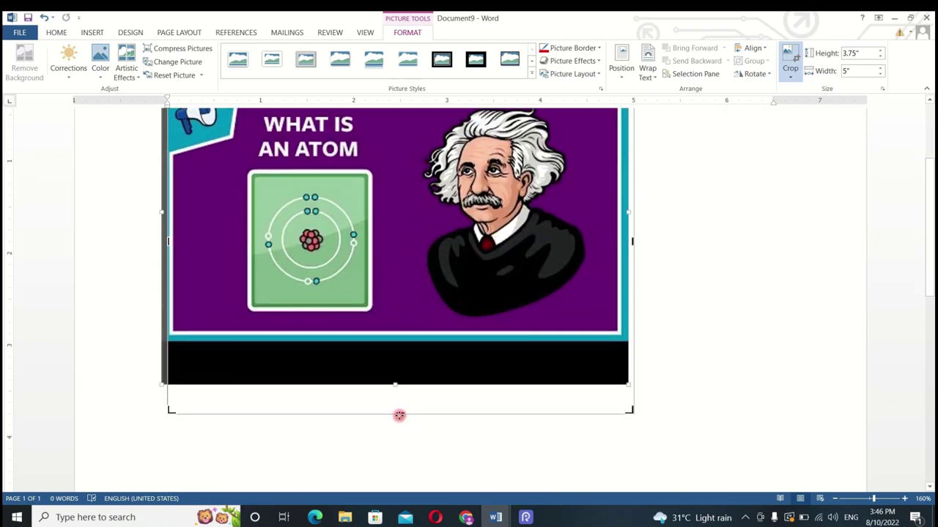
pyautogui.moveTo(400, 414); pyautogui.dragTo(400, 384)
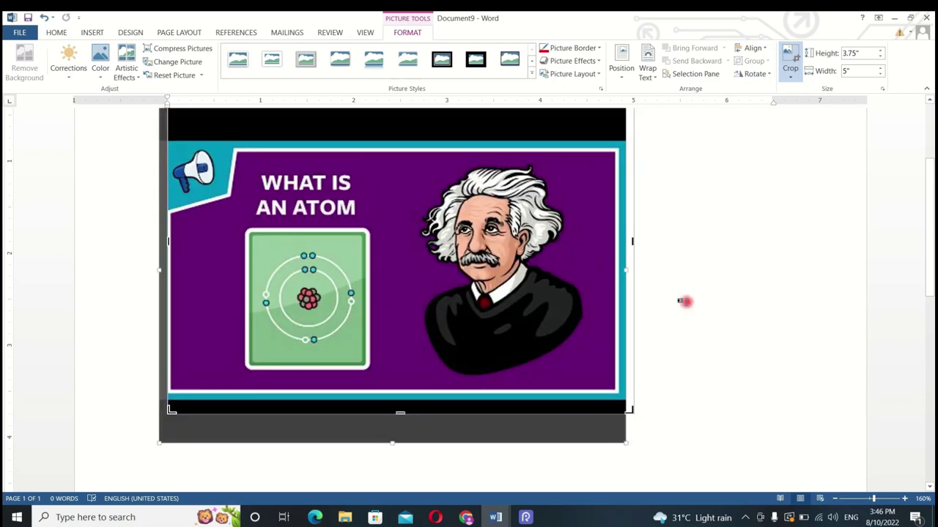
pyautogui.click(682, 301)
pyautogui.scroll(2, 475, 304)
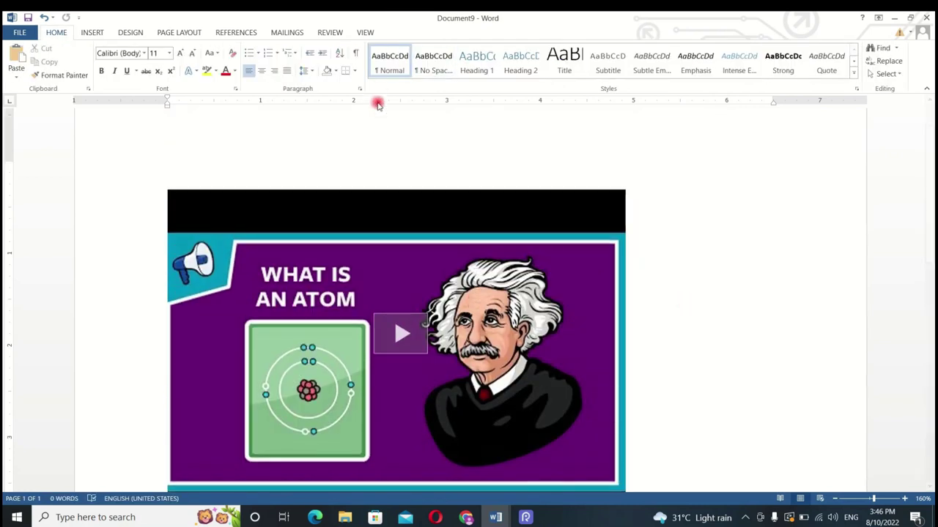
pyautogui.click(93, 33)
pyautogui.click(386, 68)
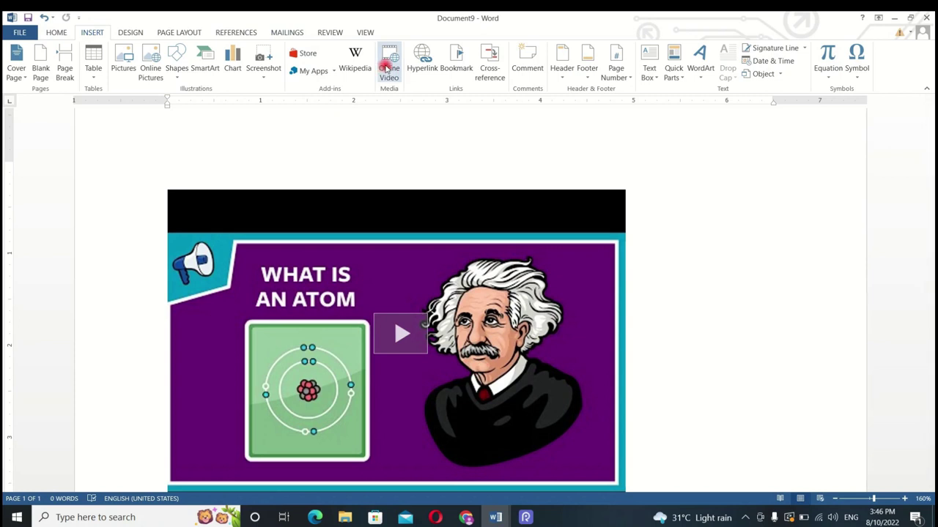
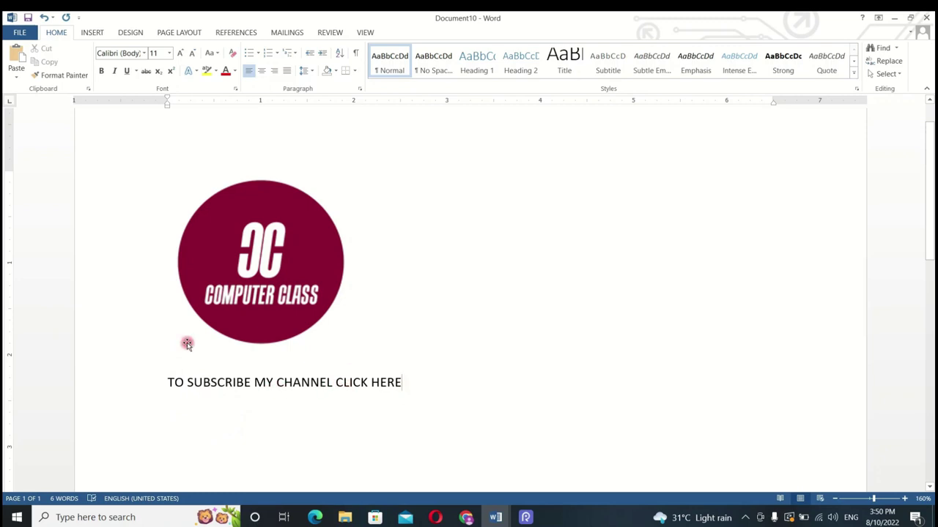
# Step: With the Insert tab showing, select the words 'CLICK HERE' beneath the logo
pyautogui.click(354, 397)
pyautogui.click(92, 32)
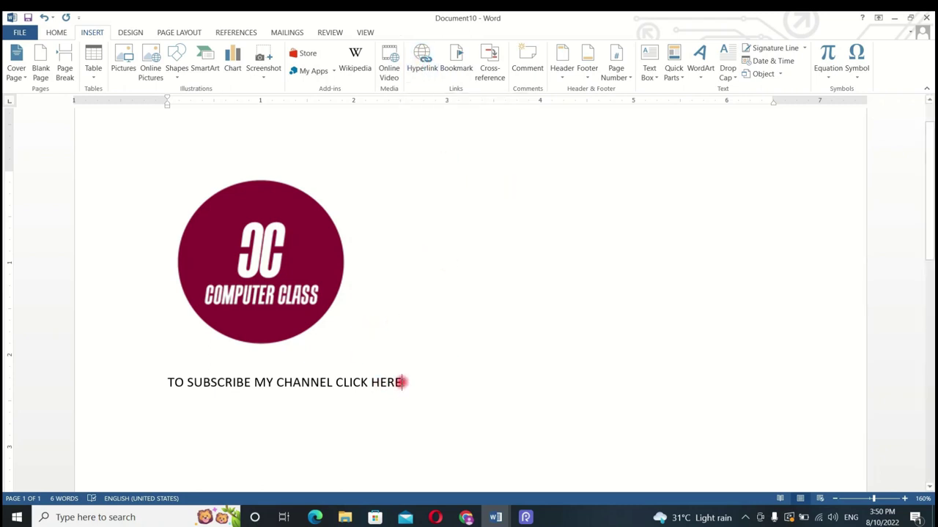
pyautogui.moveTo(390, 382); pyautogui.dragTo(347, 393)
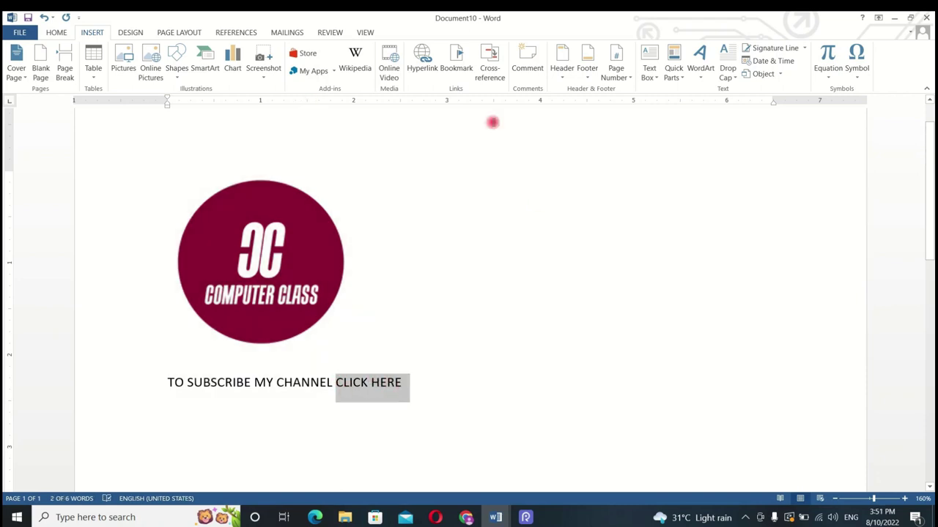
# Step: Open the web-page hyperlink dialog for CLICK HERE, then bring the Chrome YouTube channel page forward
pyautogui.click(421, 66)
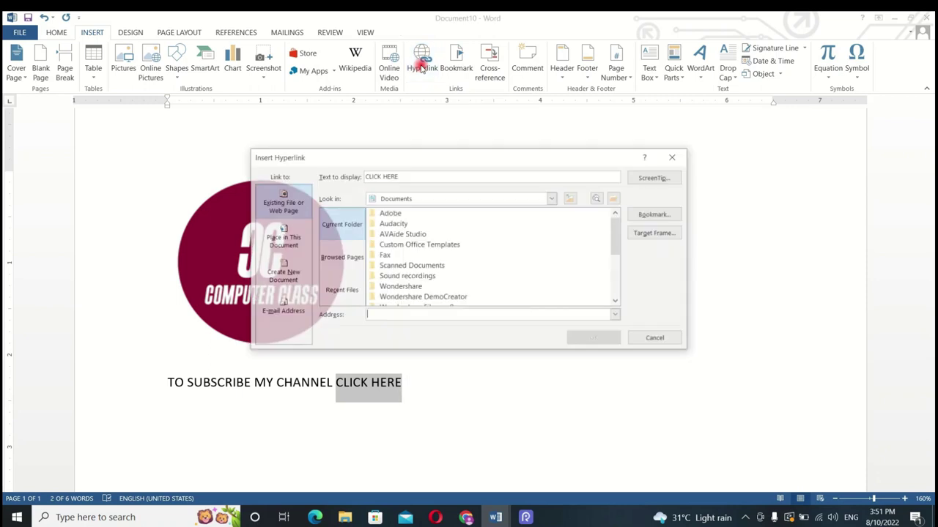
pyautogui.moveTo(409, 156); pyautogui.dragTo(555, 144)
pyautogui.click(408, 187)
pyautogui.click(414, 219)
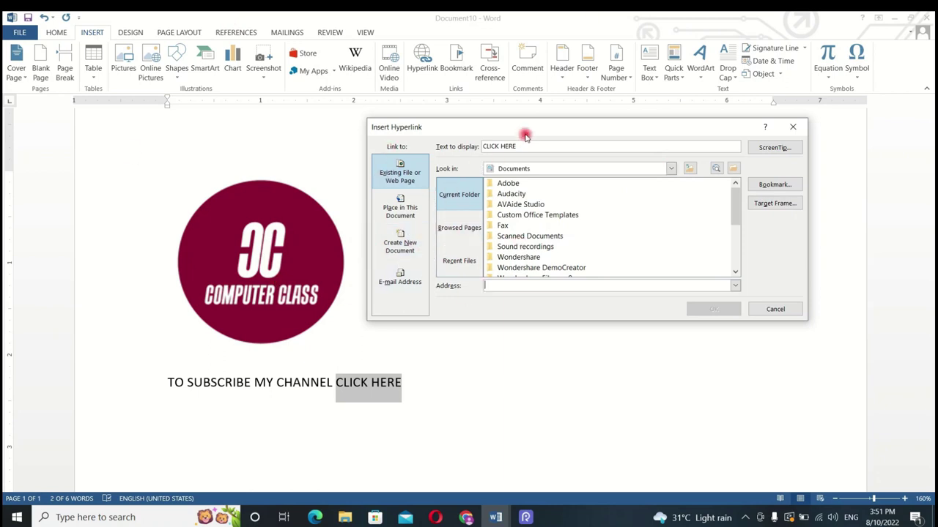
pyautogui.moveTo(525, 135); pyautogui.dragTo(542, 116)
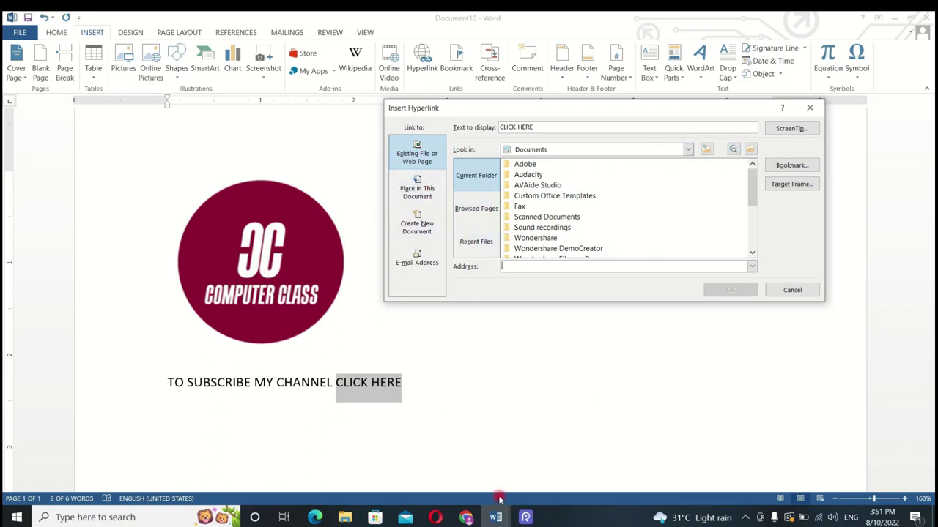
pyautogui.click(471, 519)
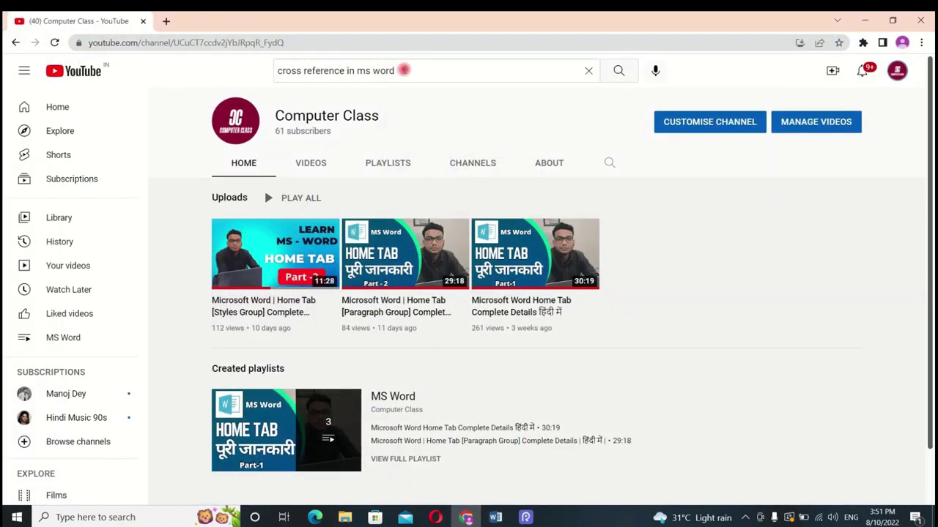
# Step: Clear the YouTube search box, copy the channel's URL, and return to Document10
pyautogui.moveTo(394, 71); pyautogui.dragTo(272, 70)
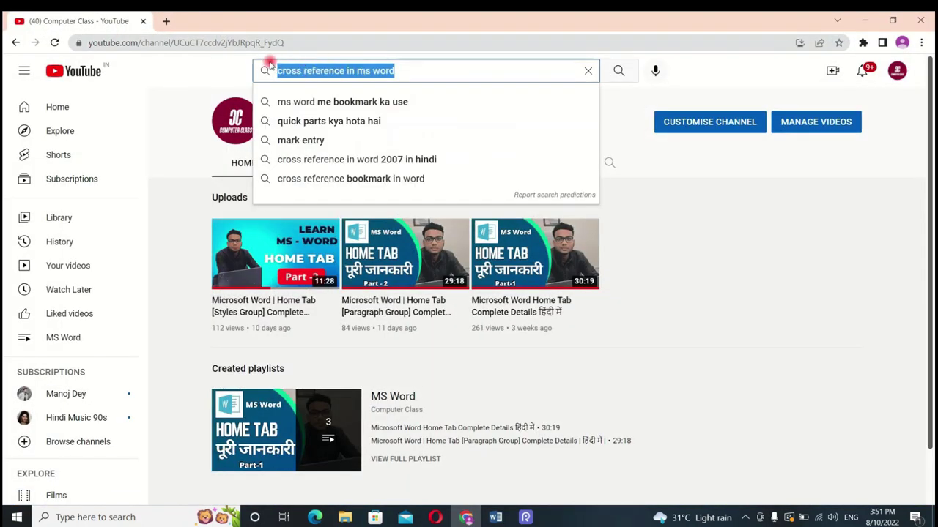
pyautogui.click(588, 70)
pyautogui.click(180, 81)
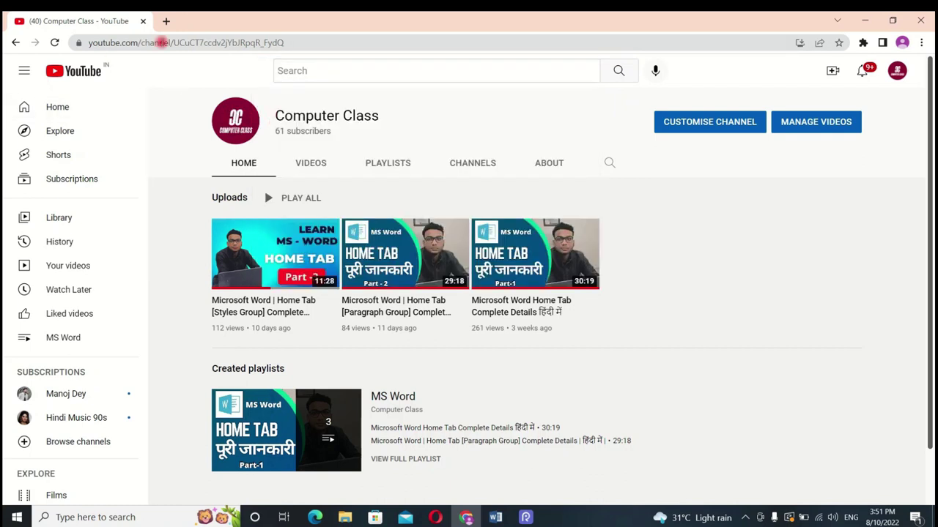
pyautogui.moveTo(297, 42); pyautogui.dragTo(66, 42)
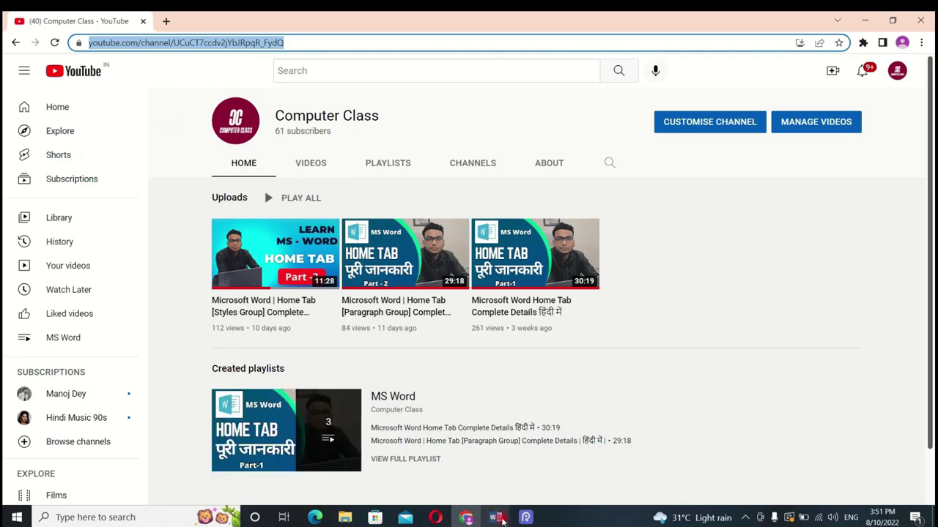
pyautogui.click(501, 520)
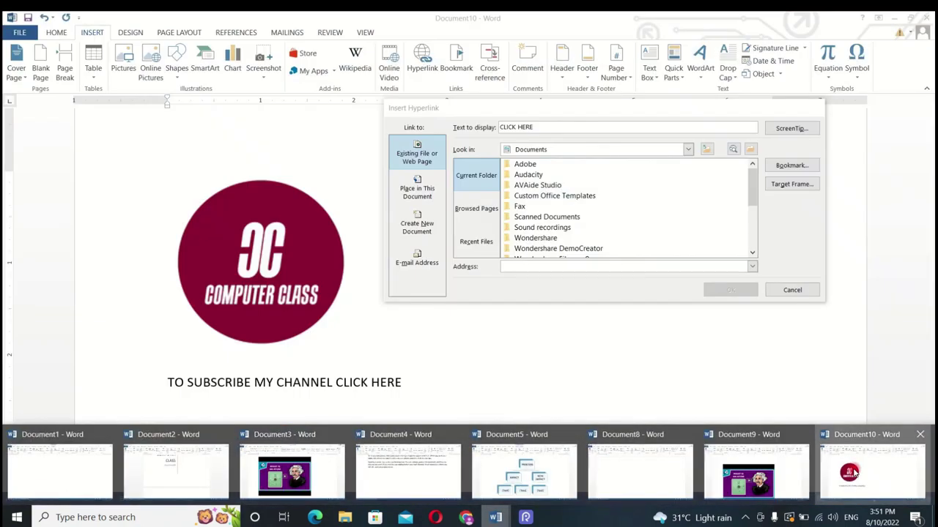
pyautogui.click(856, 475)
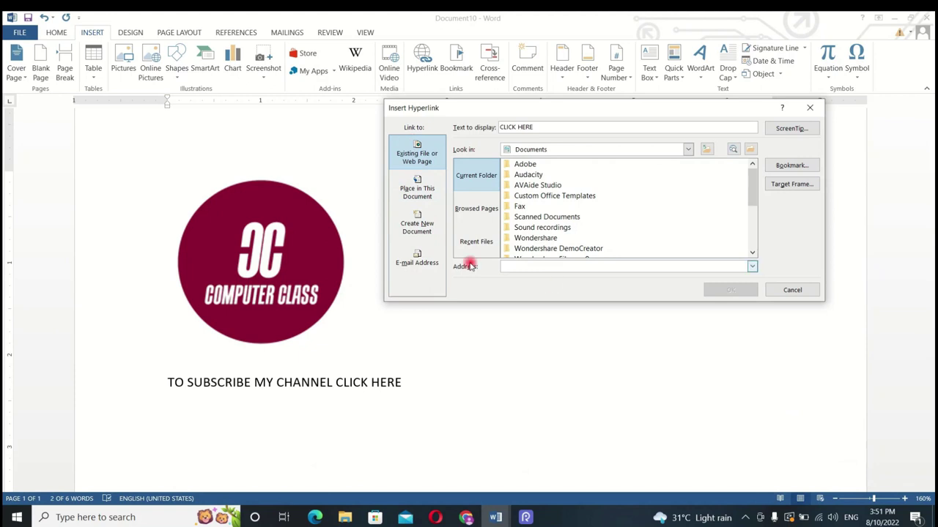
# Step: Paste the YouTube channel URL as the Address and confirm the CLICK HERE link
pyautogui.click(526, 267)
pyautogui.write('https://www.youtube.com/channel/UCuCT7ccdv2jYbJRpqR_FydQ')
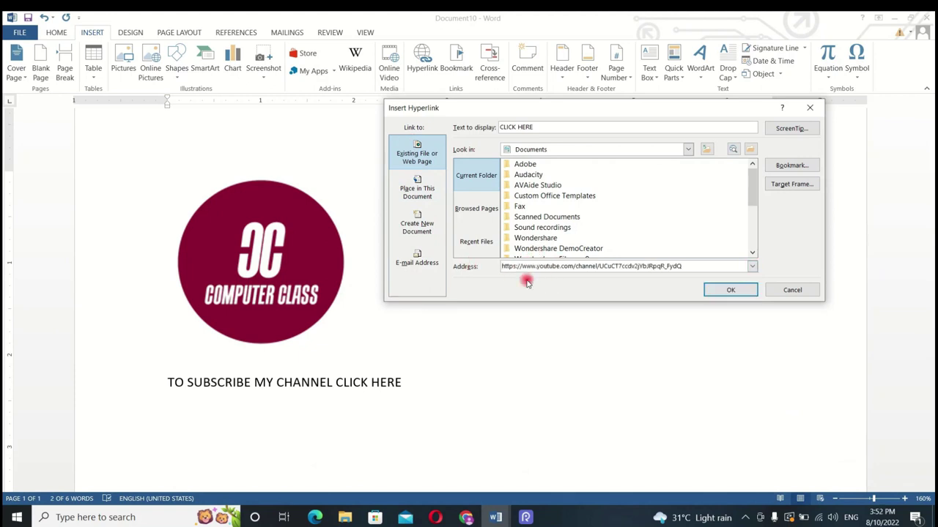
pyautogui.click(740, 291)
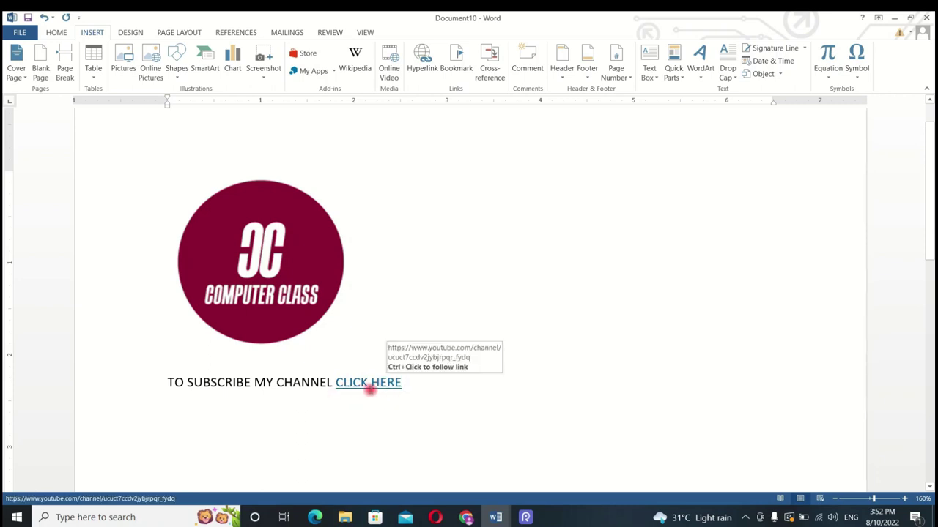
pyautogui.scroll(-3, 370, 389)
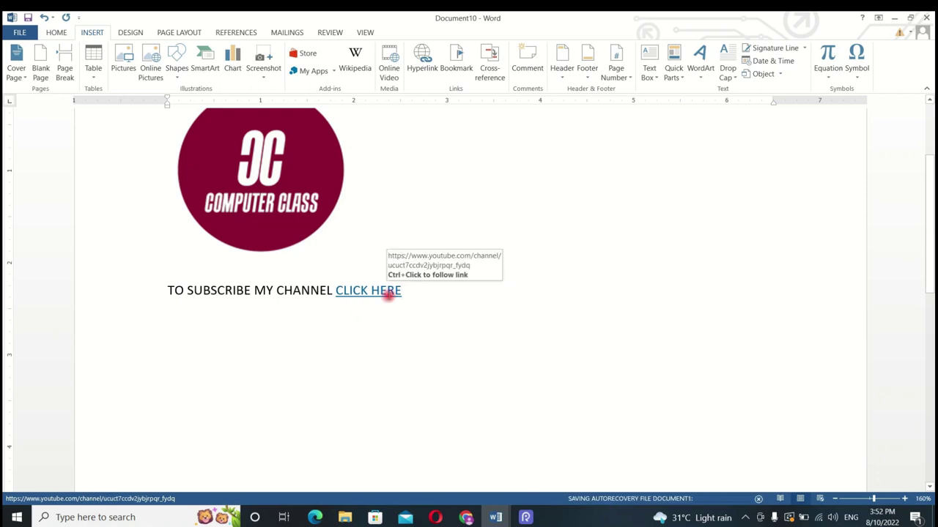
pyautogui.scroll(3, 344, 365)
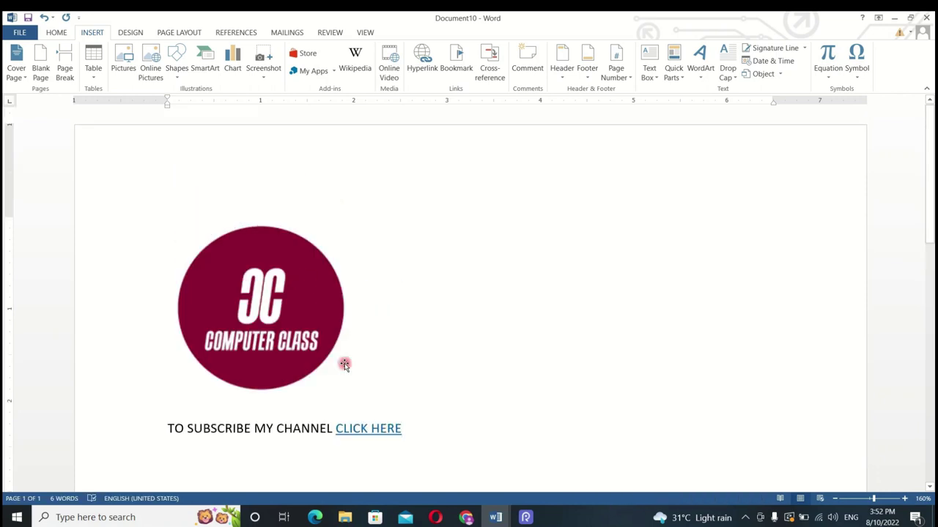
pyautogui.scroll(-3, 312, 312)
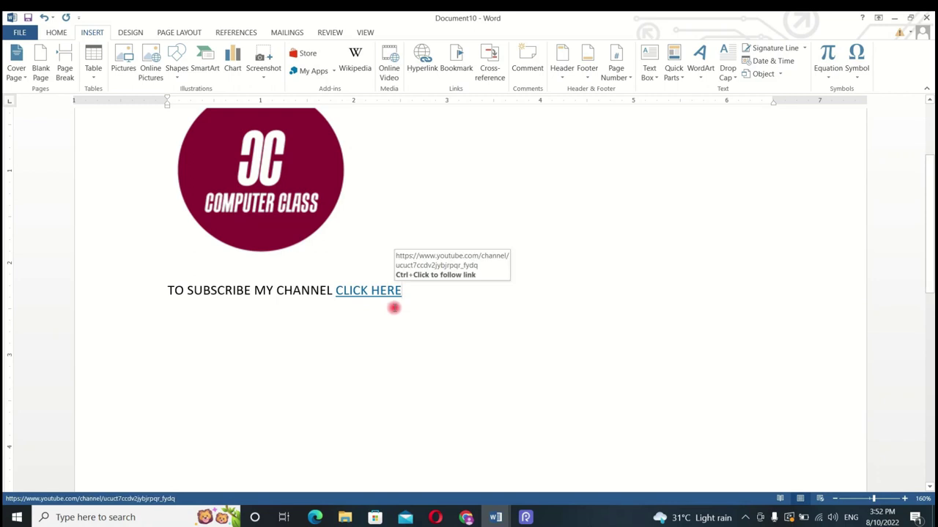
# Step: Test the CLICK HERE link by opening the channel in Microsoft Edge, then close Edge
pyautogui.keyDown('ctrl'); pyautogui.click(370, 291); pyautogui.keyUp('ctrl')
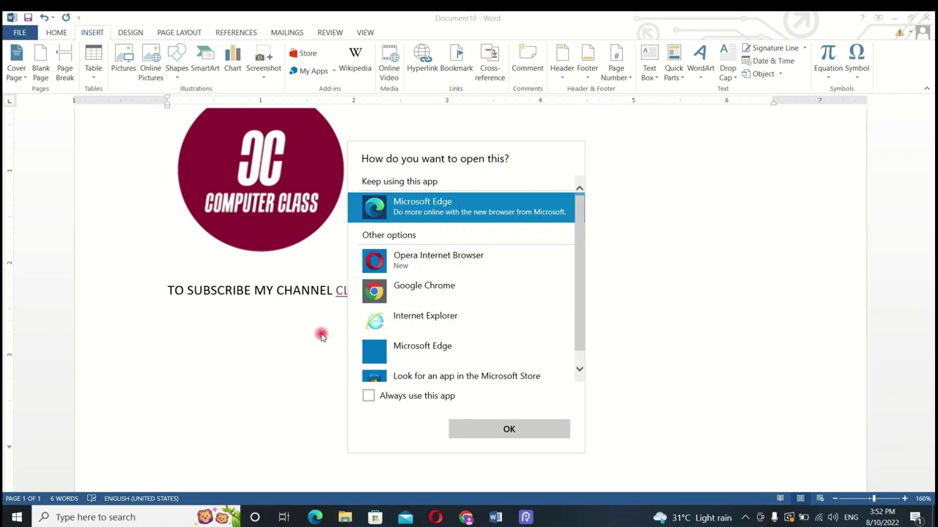
pyautogui.click(446, 355)
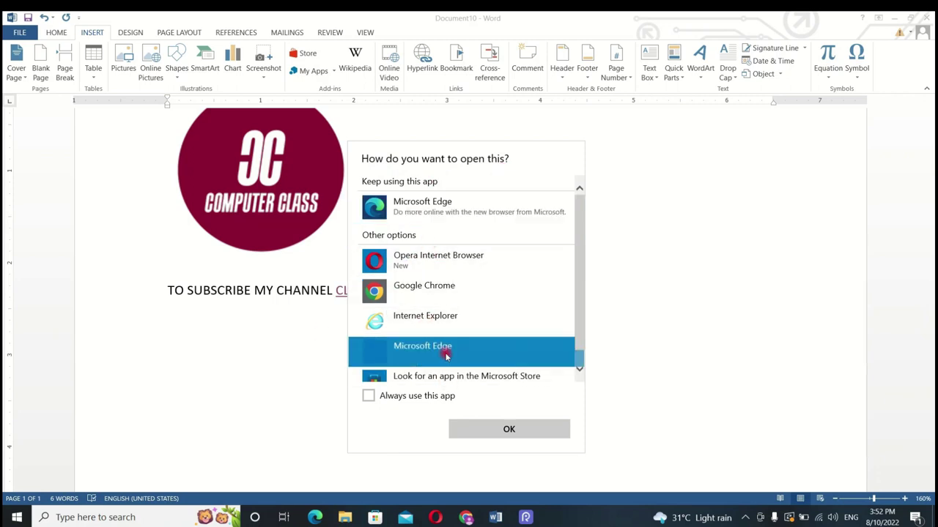
pyautogui.click(483, 429)
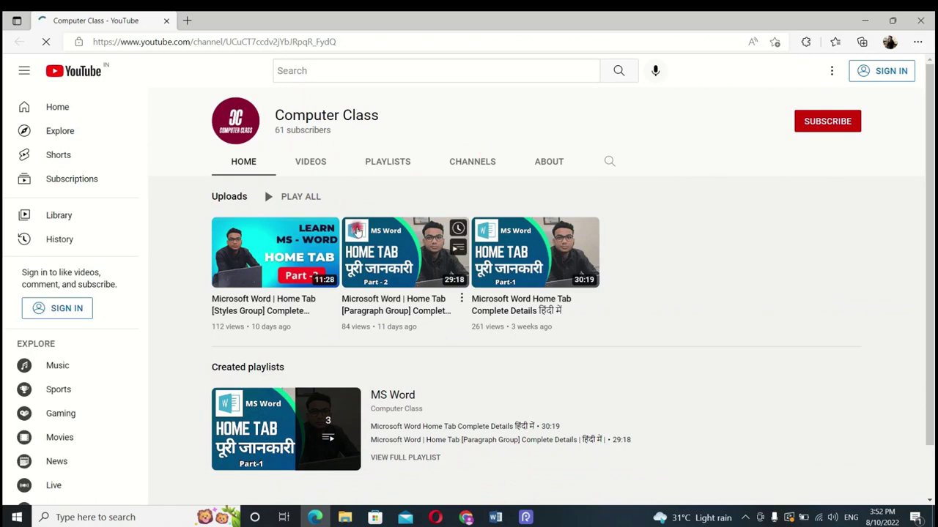
pyautogui.scroll(-1, 352, 159)
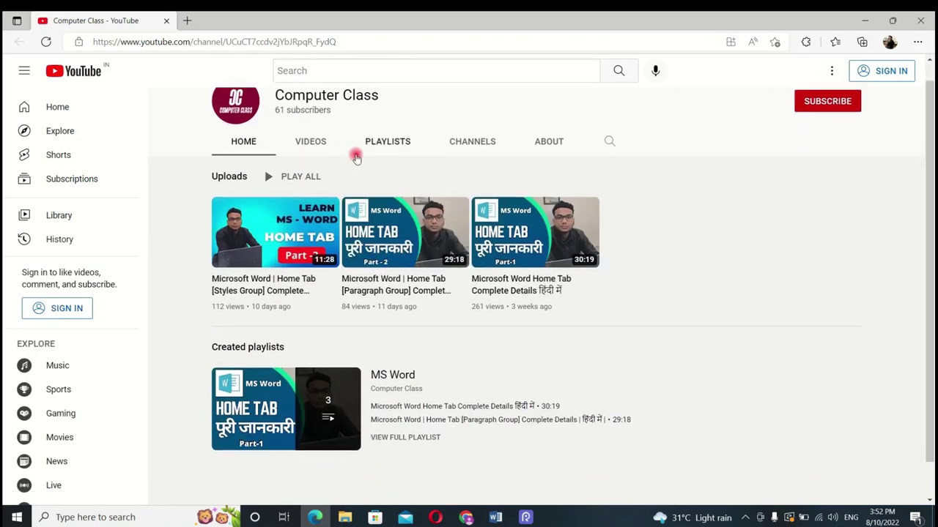
pyautogui.click(920, 21)
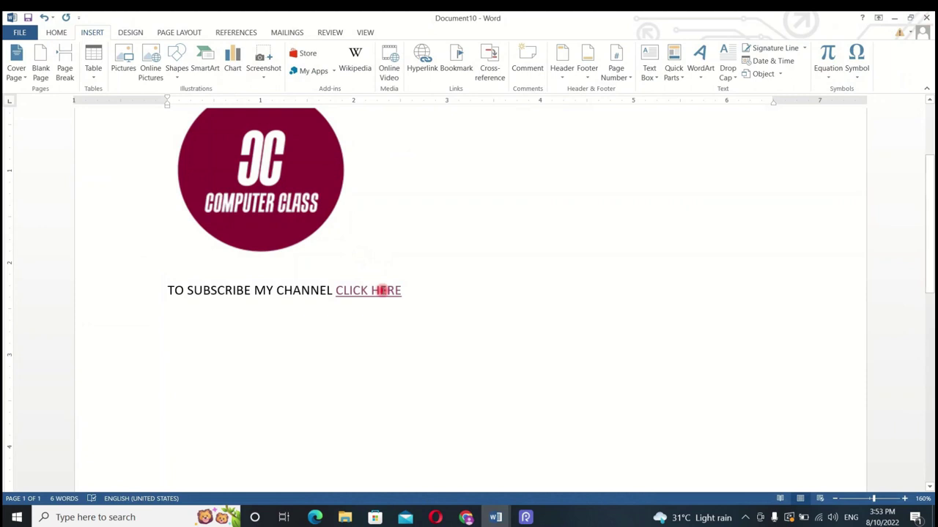
pyautogui.scroll(3, 442, 238)
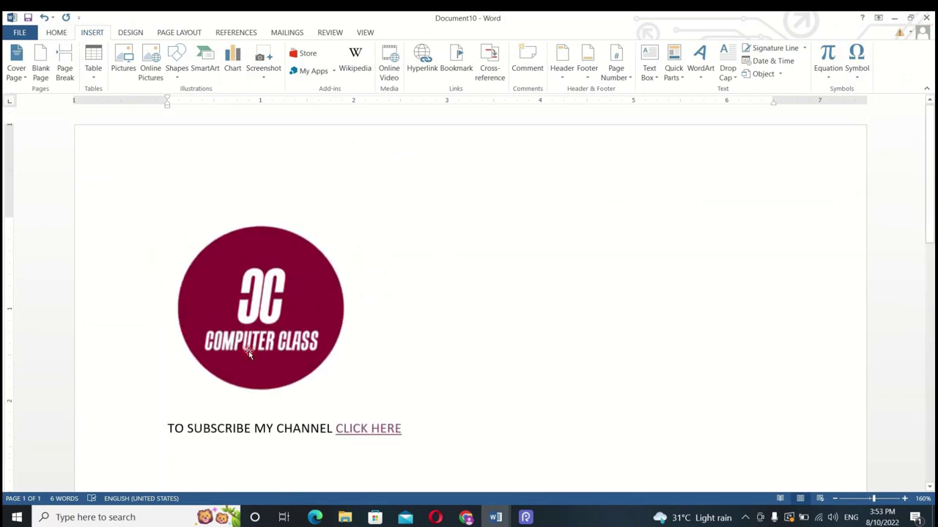
pyautogui.scroll(-3, 339, 257)
pyautogui.scroll(3, 341, 260)
pyautogui.scroll(-6, 418, 208)
pyautogui.scroll(6, 418, 207)
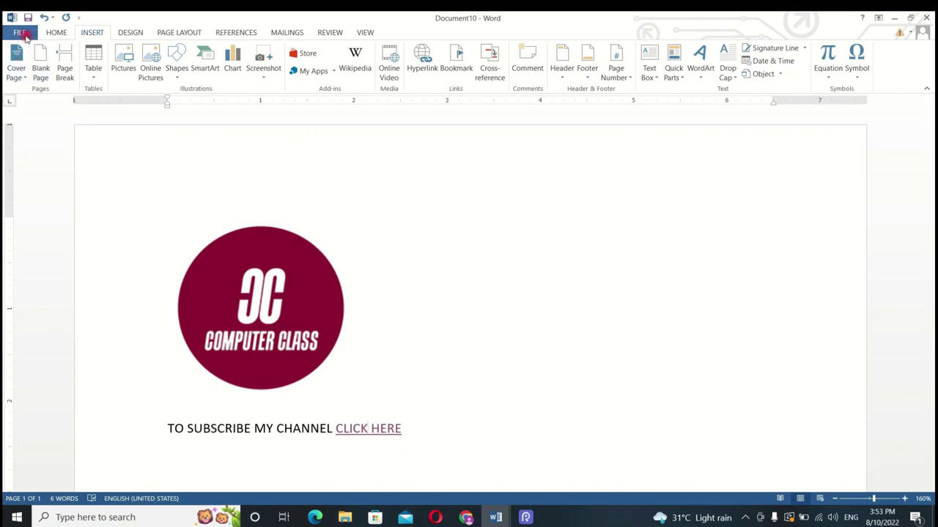
# Step: Save the document as a PDF named COMPUTER CLASS in the Downloads folder
pyautogui.click(24, 35)
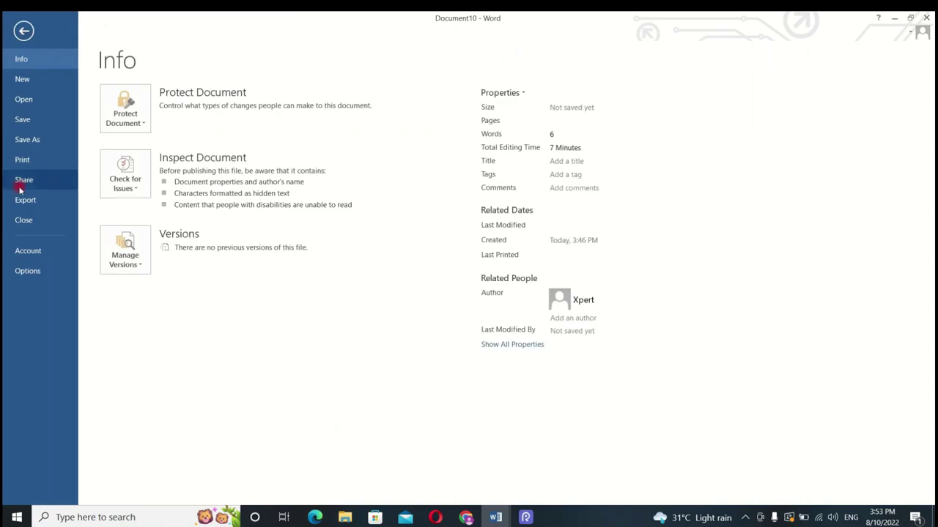
pyautogui.click(40, 147)
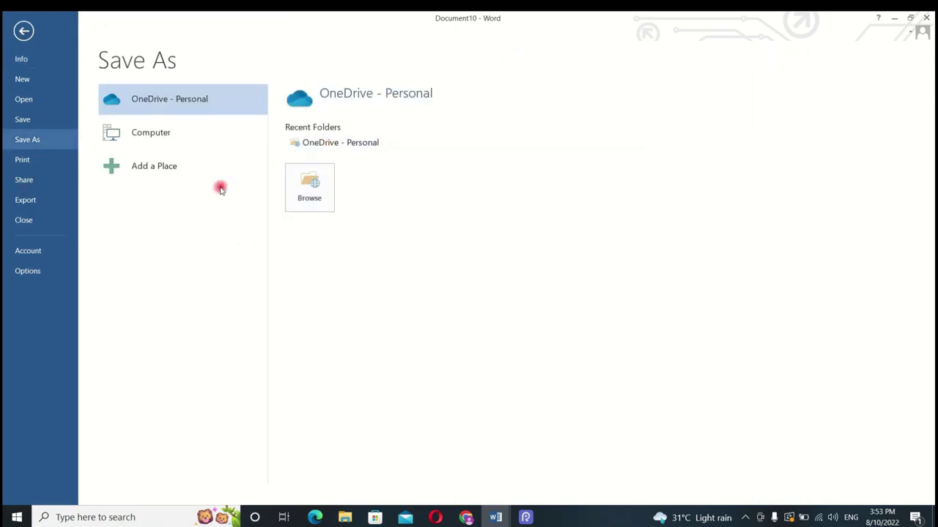
pyautogui.click(198, 129)
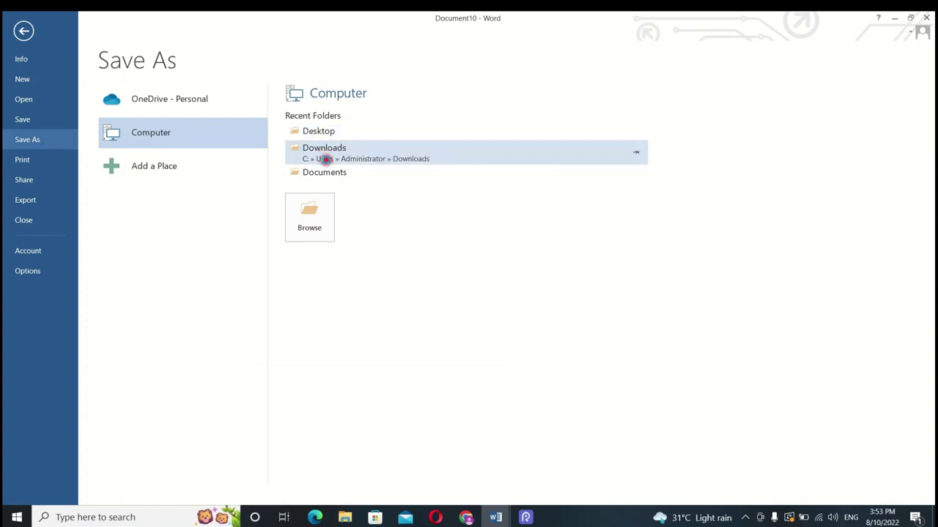
pyautogui.click(324, 158)
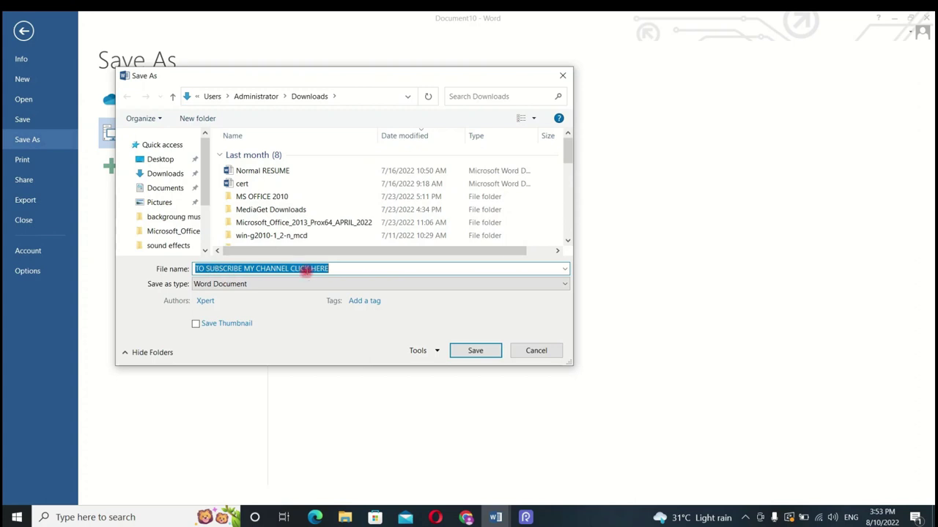
pyautogui.write('COMPUTER CLASS')
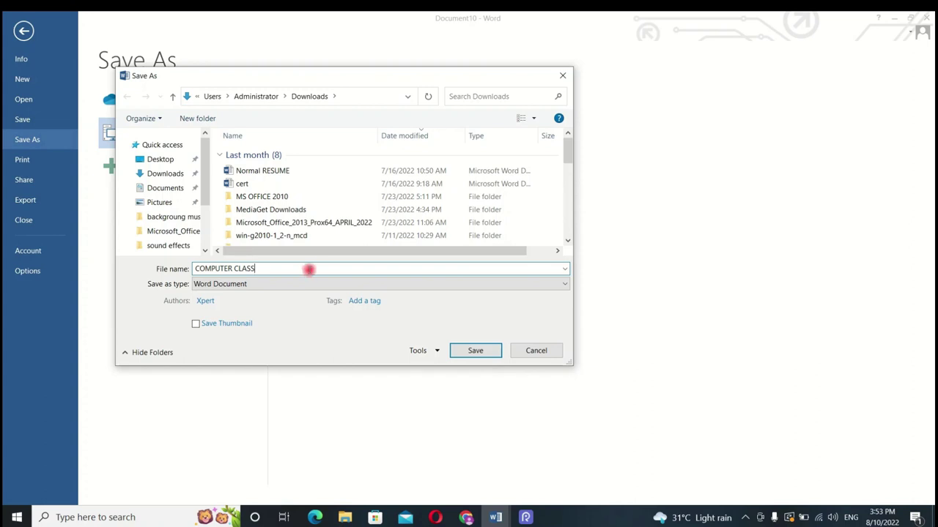
pyautogui.click(564, 285)
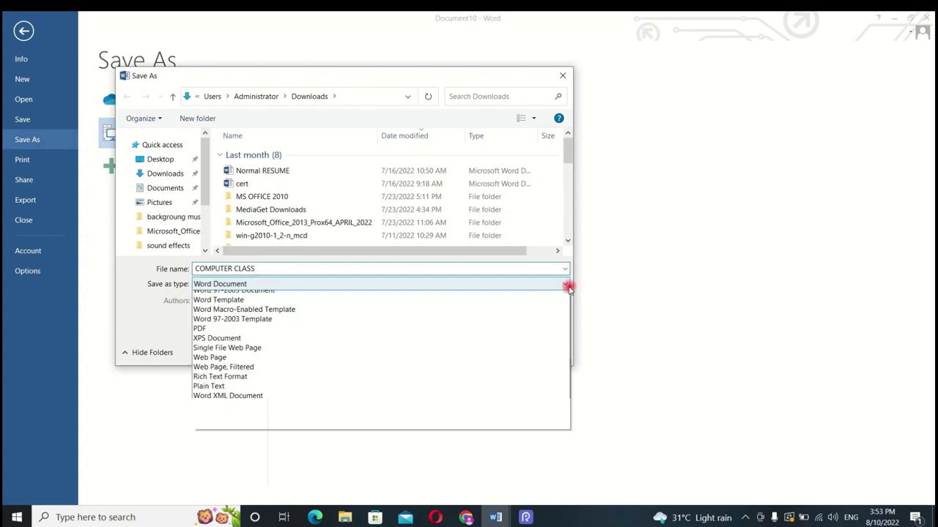
pyautogui.click(219, 354)
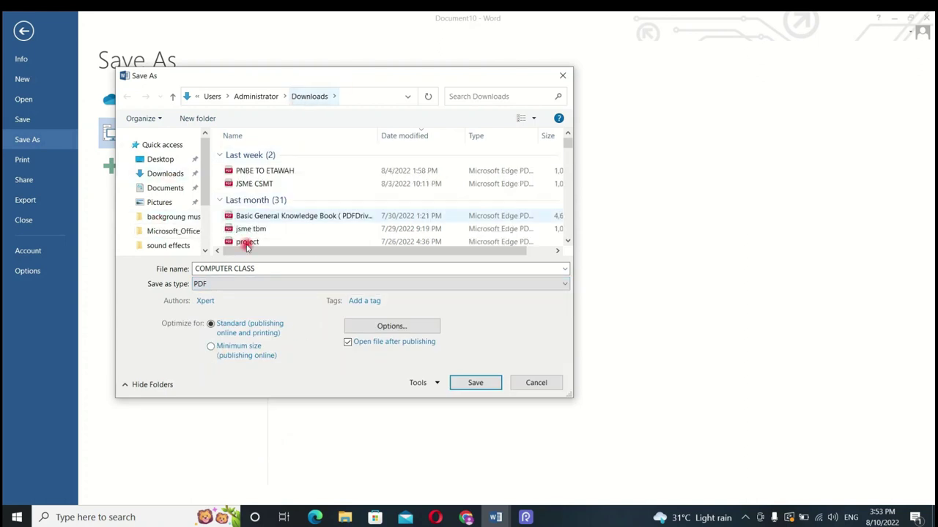
pyautogui.click(476, 392)
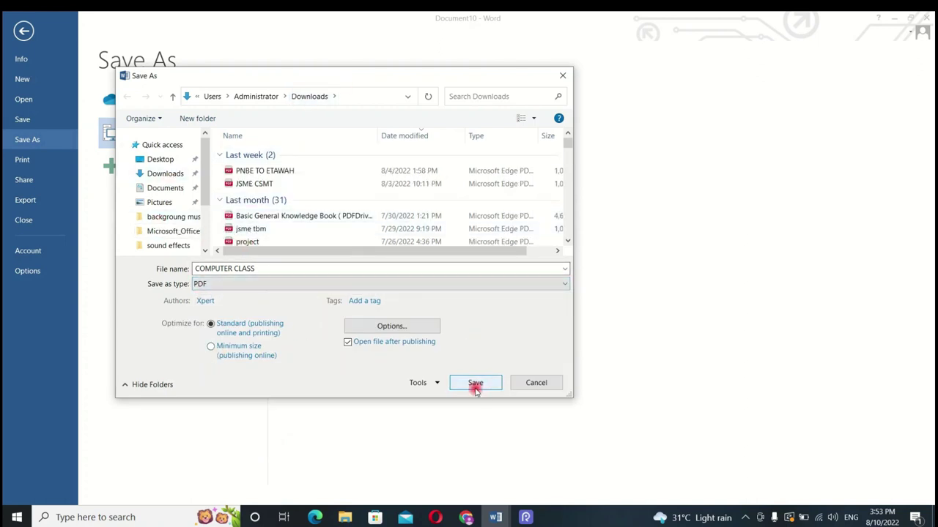
pyautogui.click(476, 389)
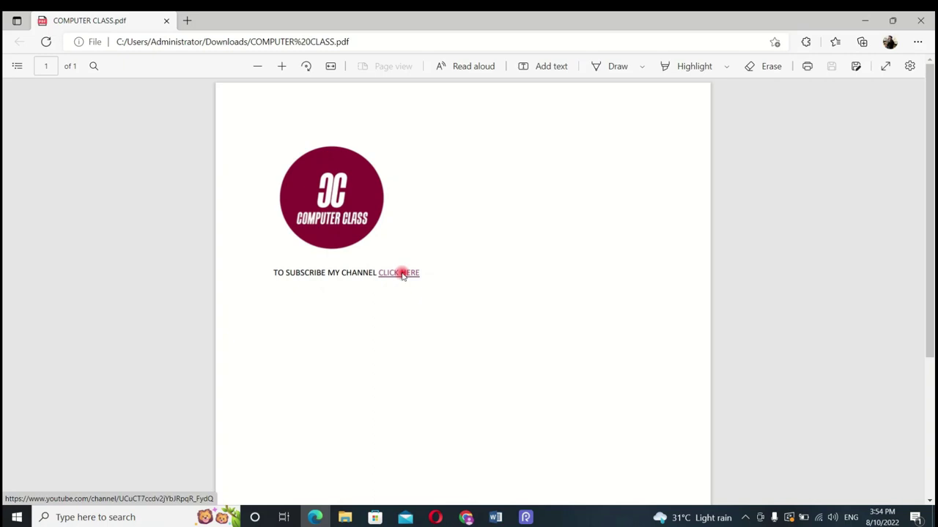
# Step: Follow the PDF's CLICK HERE link twice, going back in between, then close Edge
pyautogui.click(401, 275)
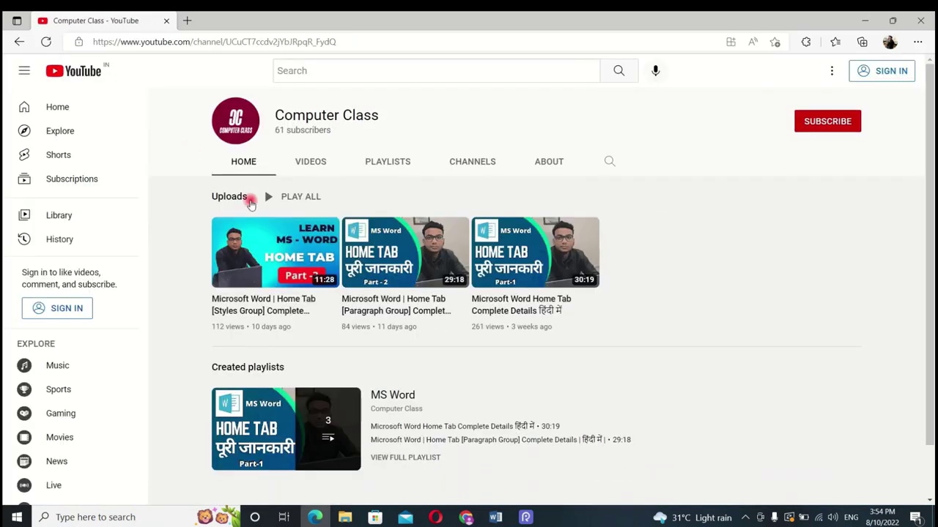
pyautogui.click(13, 45)
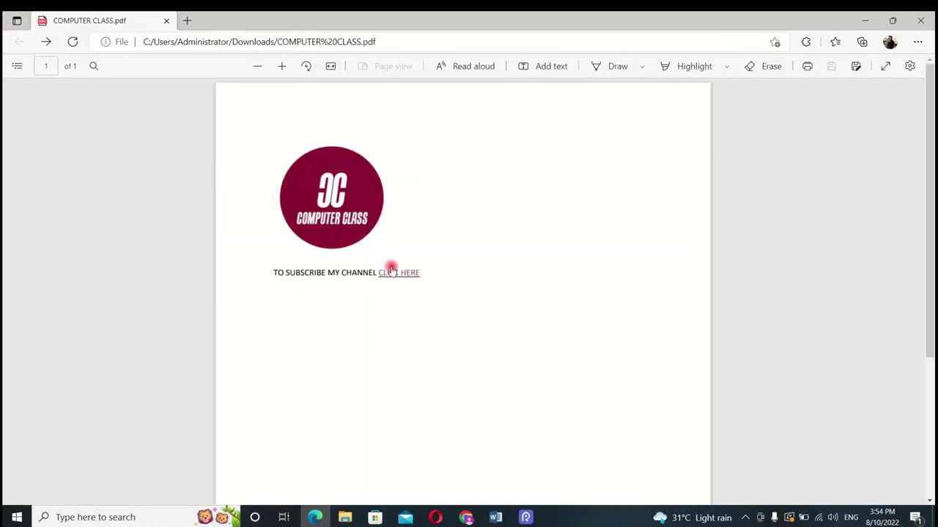
pyautogui.click(396, 274)
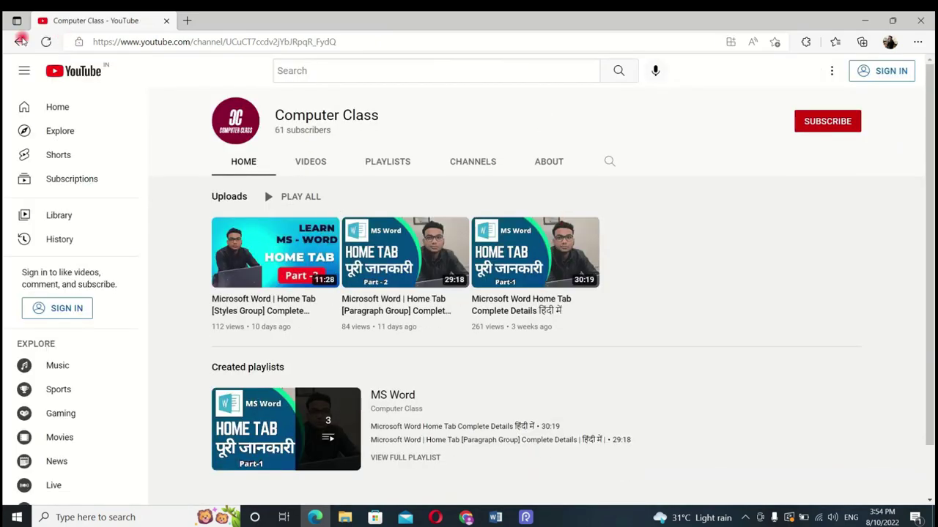
pyautogui.click(921, 20)
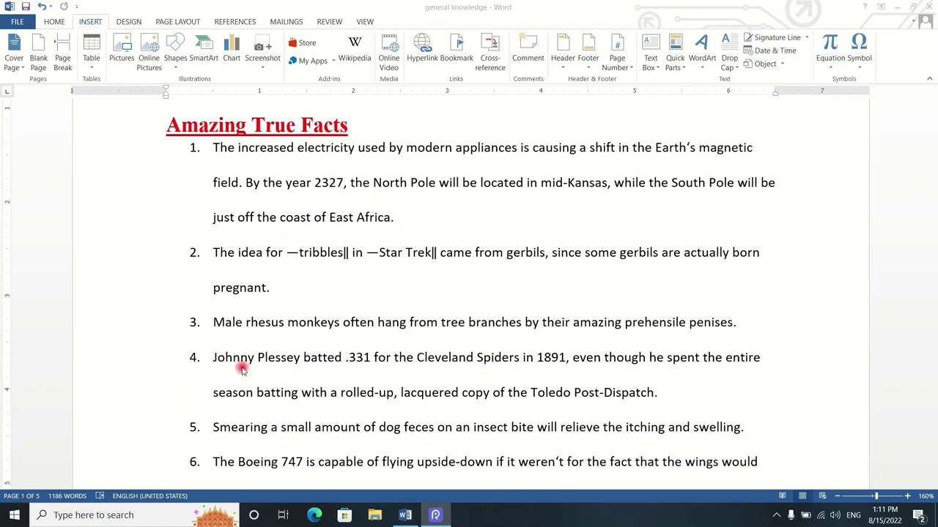
pyautogui.keyDown('ctrl'); pyautogui.scroll(-13, 241, 362); pyautogui.keyUp('ctrl')
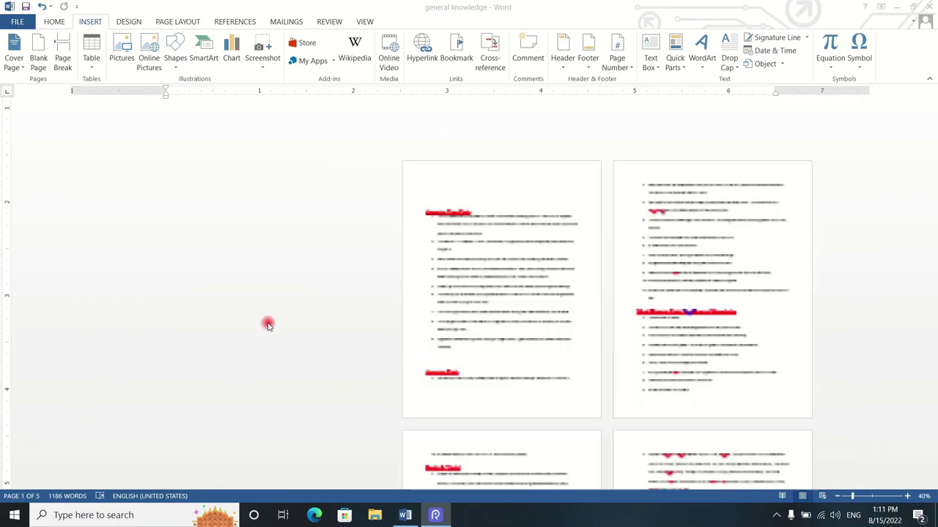
pyautogui.scroll(-1, 299, 310)
pyautogui.keyDown('ctrl'); pyautogui.scroll(-1, 320, 306); pyautogui.keyUp('ctrl')
pyautogui.keyDown('ctrl'); pyautogui.scroll(1, 322, 305); pyautogui.keyUp('ctrl')
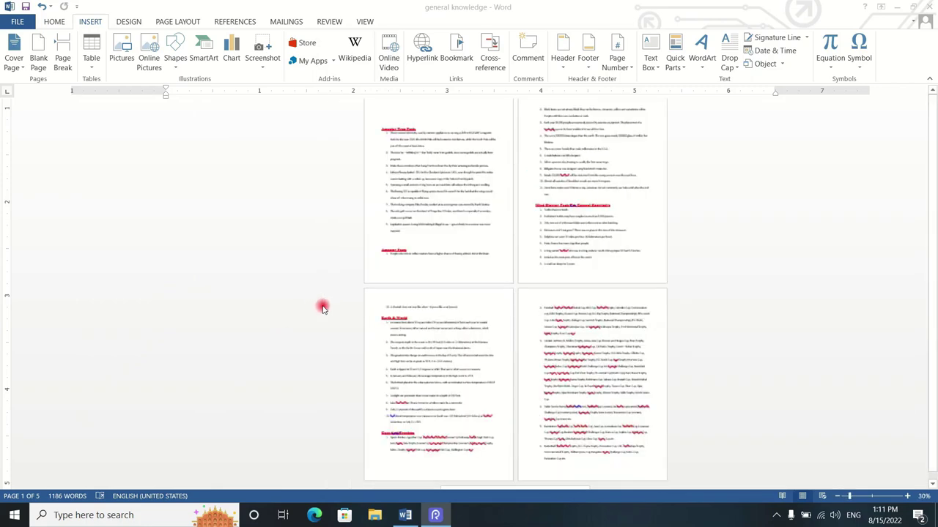
pyautogui.keyDown('ctrl'); pyautogui.scroll(1, 410, 312); pyautogui.keyUp('ctrl')
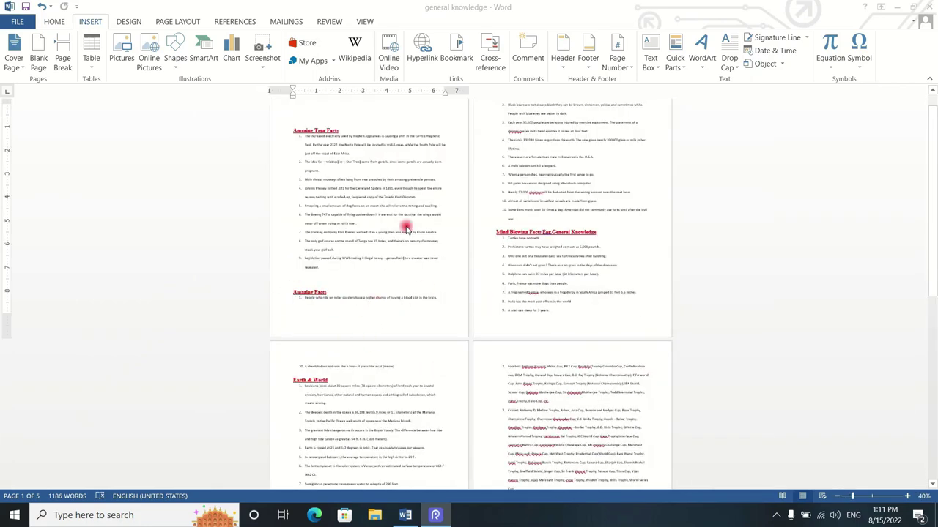
pyautogui.keyDown('ctrl'); pyautogui.scroll(2, 366, 208); pyautogui.keyUp('ctrl')
pyautogui.keyDown('ctrl'); pyautogui.scroll(6, 360, 204); pyautogui.keyUp('ctrl')
pyautogui.keyDown('ctrl'); pyautogui.scroll(2, 361, 204); pyautogui.keyUp('ctrl')
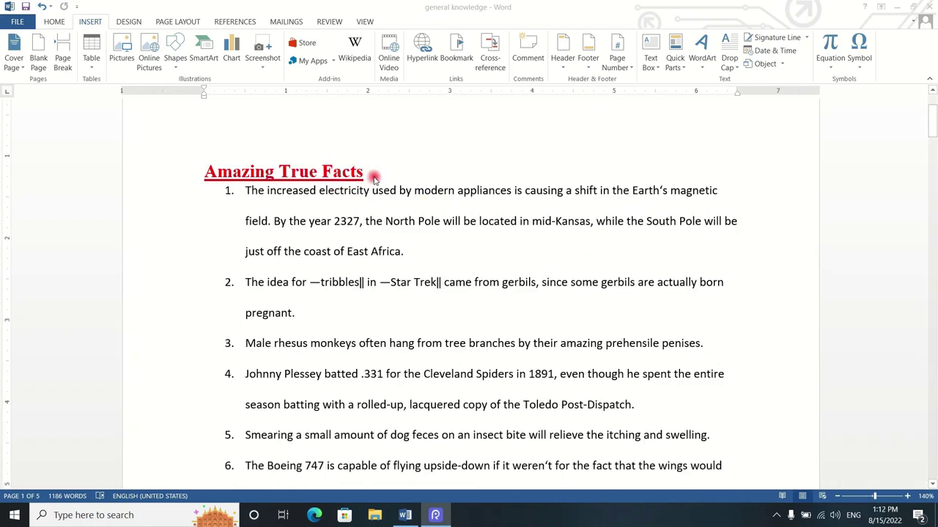
pyautogui.scroll(-10, 370, 188)
pyautogui.scroll(-1, 370, 188)
pyautogui.scroll(-5, 370, 189)
pyautogui.scroll(-5, 370, 189)
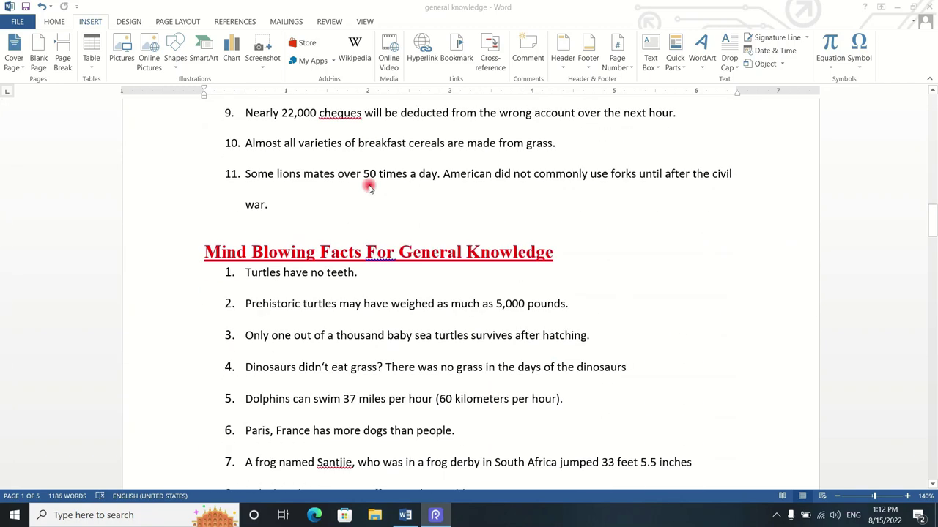
pyautogui.scroll(-4, 370, 188)
pyautogui.scroll(-4, 370, 189)
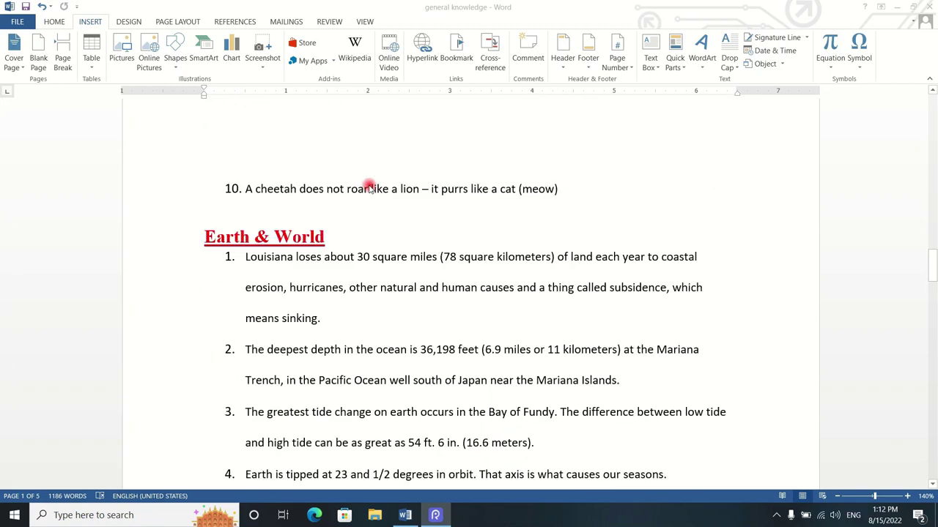
pyautogui.scroll(-4, 370, 188)
pyautogui.scroll(-9, 370, 188)
pyautogui.scroll(-2, 370, 188)
pyautogui.scroll(-6, 370, 189)
pyautogui.scroll(-4, 370, 189)
pyautogui.scroll(-3, 370, 189)
pyautogui.scroll(-1, 370, 188)
pyautogui.scroll(-2, 370, 188)
pyautogui.scroll(-1, 370, 189)
pyautogui.scroll(5, 370, 188)
pyautogui.scroll(6, 370, 188)
pyautogui.scroll(5, 370, 188)
pyautogui.scroll(5, 370, 188)
pyautogui.scroll(6, 370, 188)
pyautogui.scroll(5, 370, 188)
pyautogui.scroll(3, 370, 188)
pyautogui.scroll(-2, 370, 188)
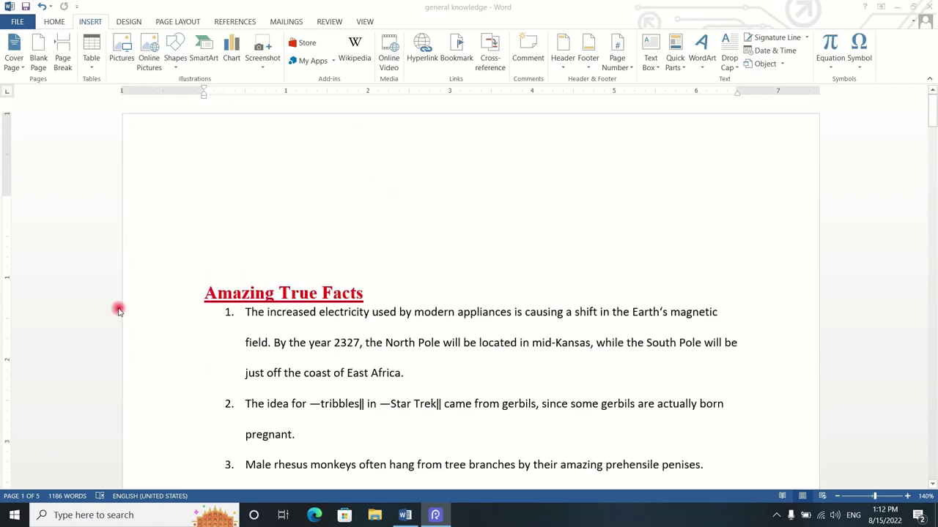
pyautogui.scroll(-2, 119, 308)
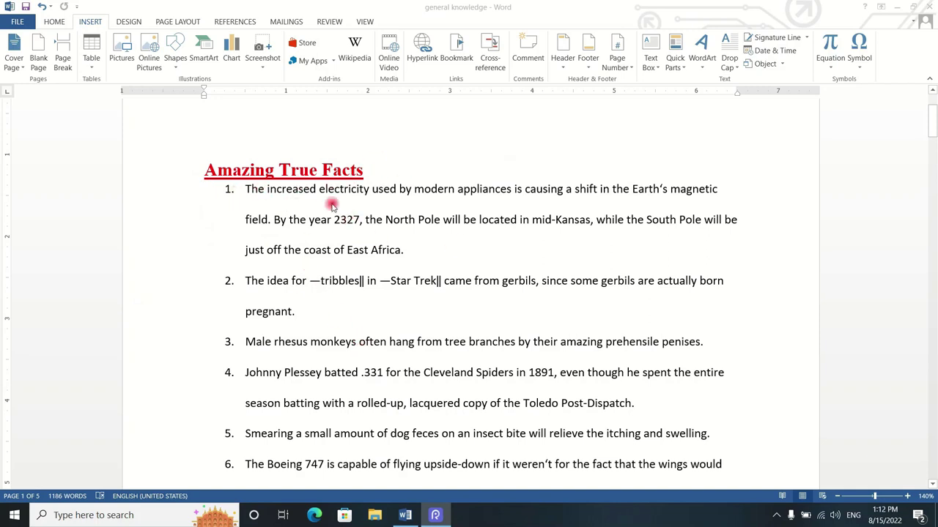
pyautogui.scroll(-1, 258, 307)
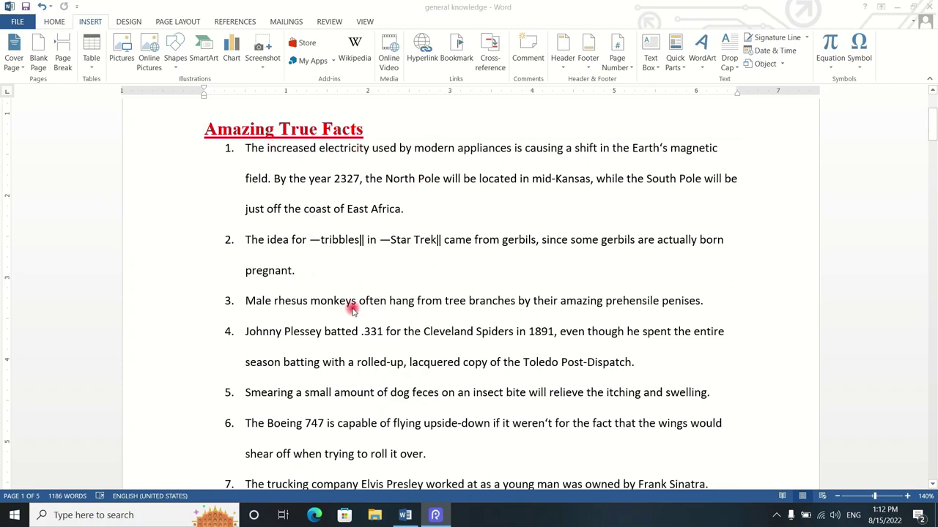
pyautogui.scroll(1, 345, 176)
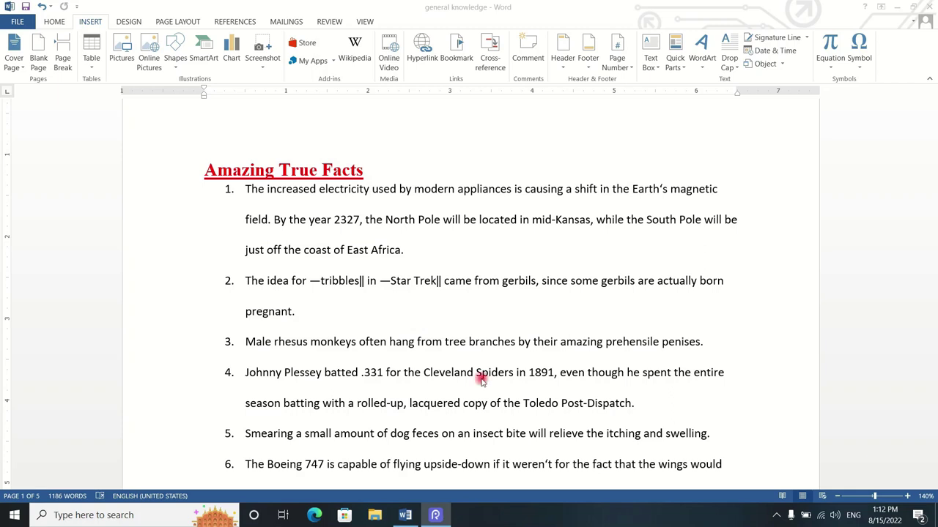
pyautogui.scroll(-1, 373, 168)
pyautogui.scroll(1, 373, 169)
pyautogui.scroll(-3, 373, 169)
pyautogui.scroll(-2, 372, 168)
pyautogui.scroll(-2, 373, 168)
pyautogui.scroll(10, 373, 169)
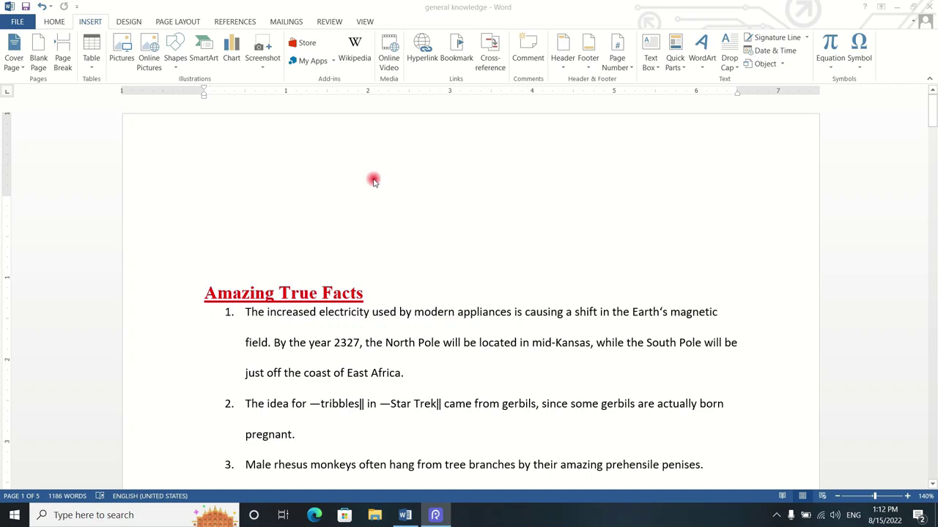
pyautogui.scroll(-2, 373, 180)
pyautogui.scroll(2, 373, 181)
# Step: Place the cursor above the first heading, then select the Amazing True Facts topic line
pyautogui.click(218, 210)
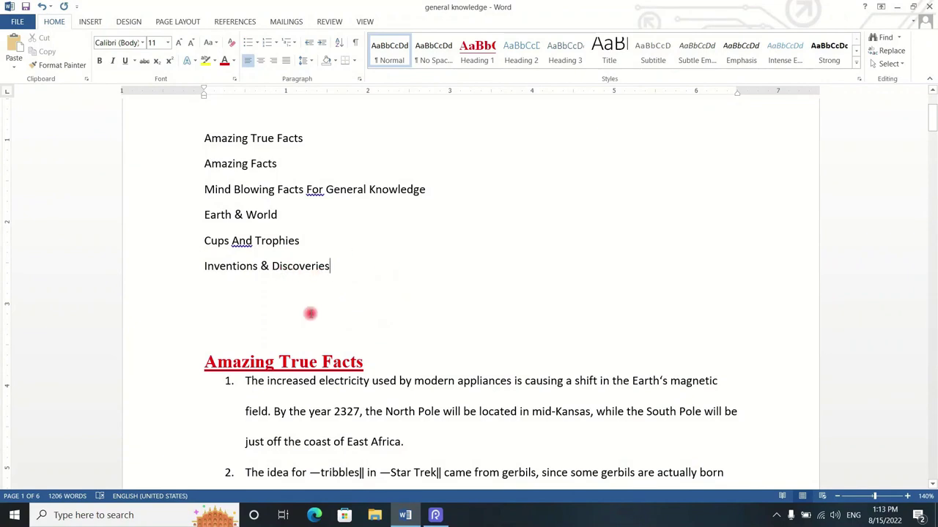
pyautogui.scroll(-1, 267, 337)
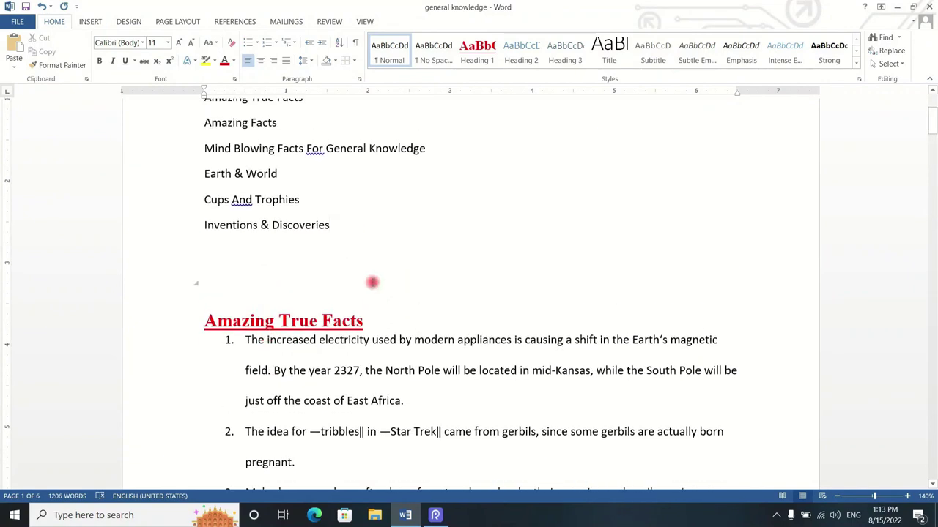
pyautogui.scroll(2, 372, 282)
pyautogui.scroll(-1, 372, 282)
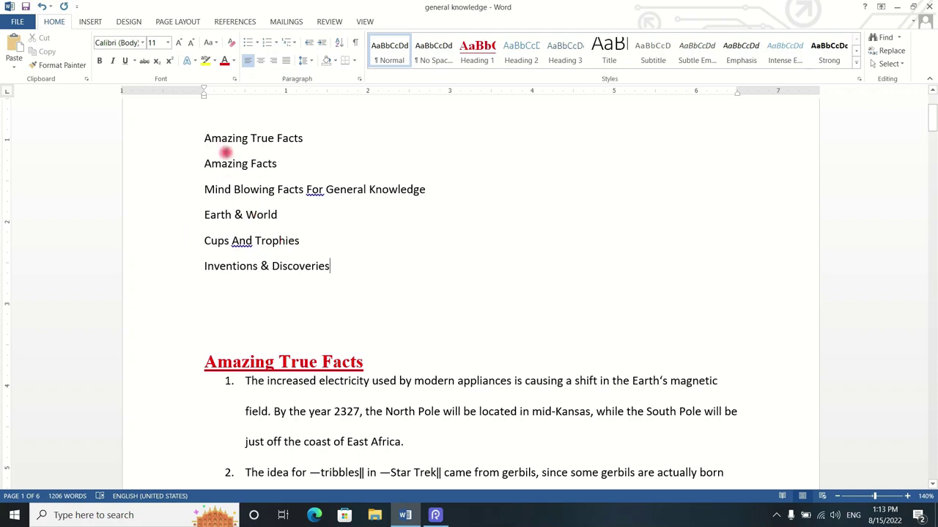
pyautogui.moveTo(200, 138); pyautogui.dragTo(252, 135)
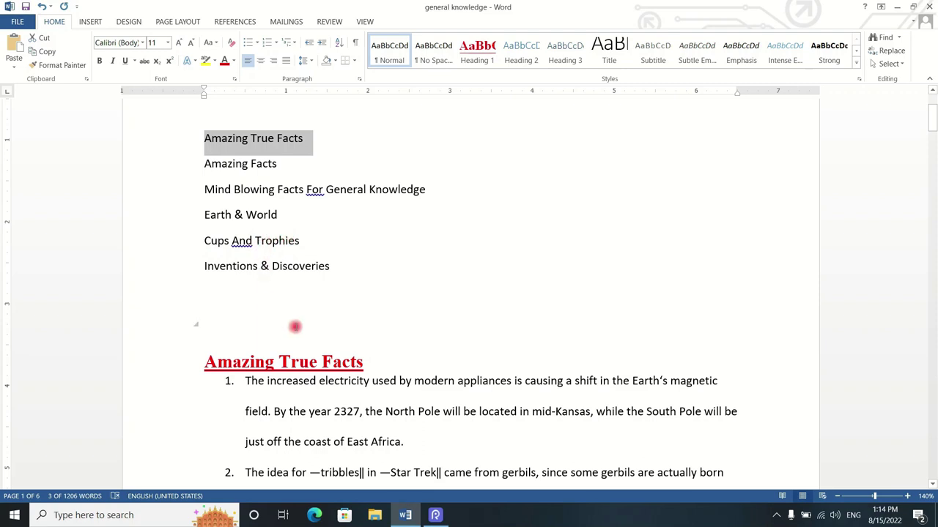
# Step: Link the Amazing True Facts line to its heading in this document and test it
pyautogui.click(44, 52)
pyautogui.click(85, 22)
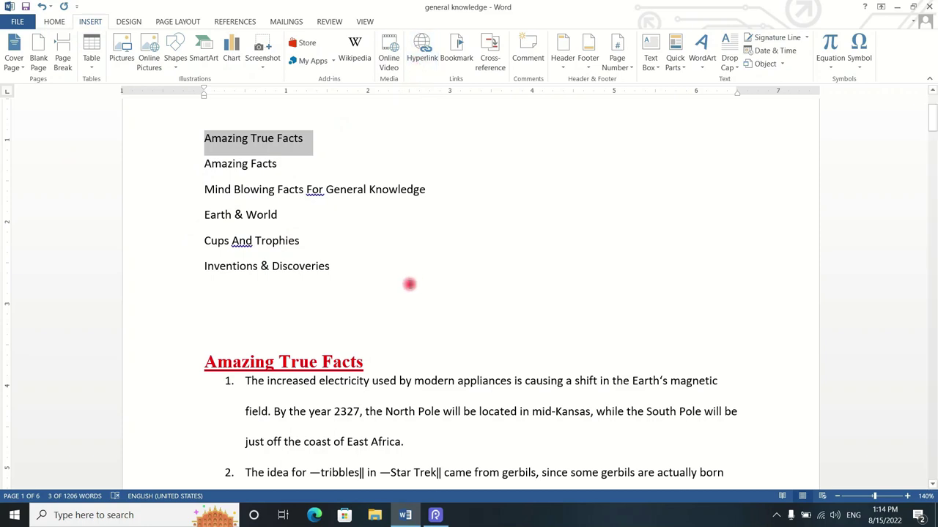
pyautogui.click(406, 285)
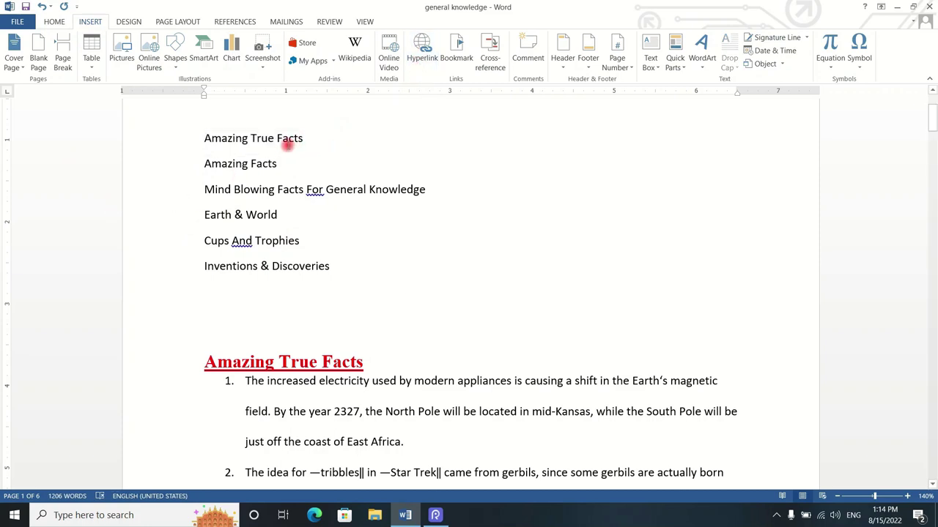
pyautogui.moveTo(204, 139); pyautogui.dragTo(291, 146)
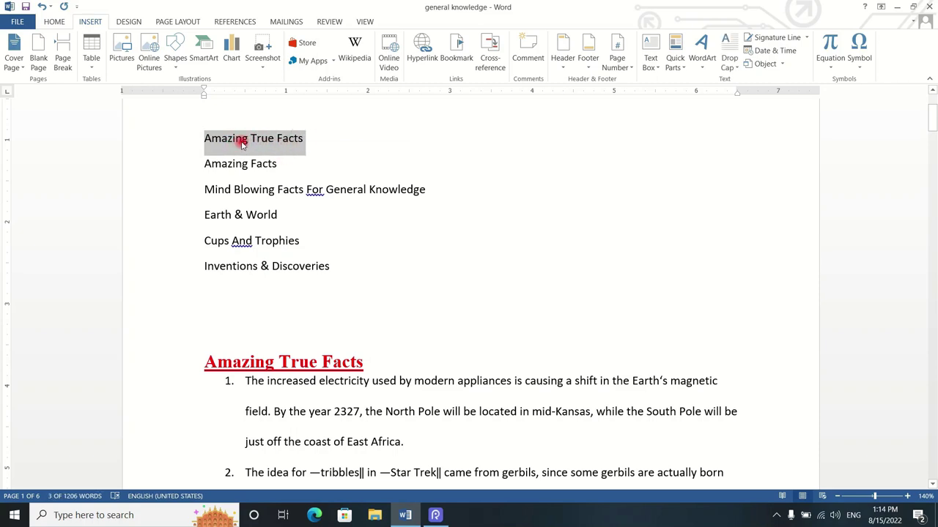
pyautogui.click(423, 53)
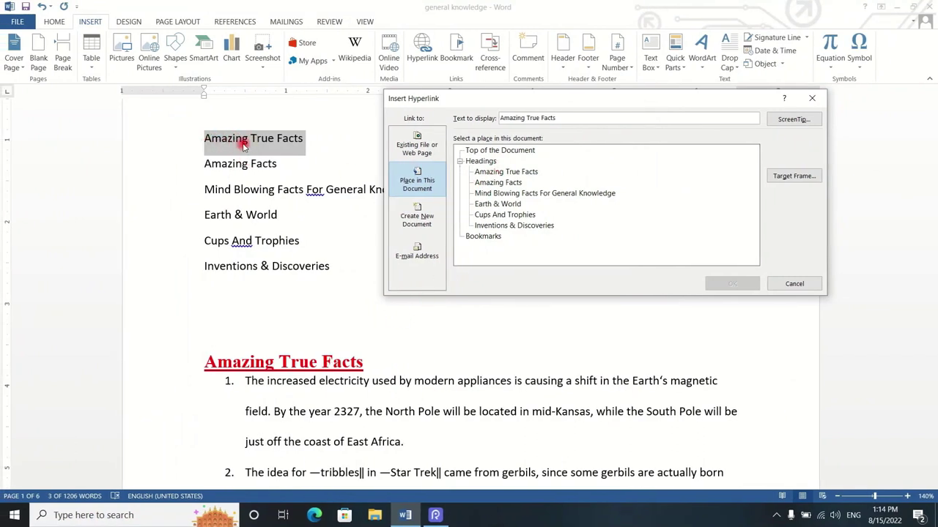
pyautogui.click(498, 173)
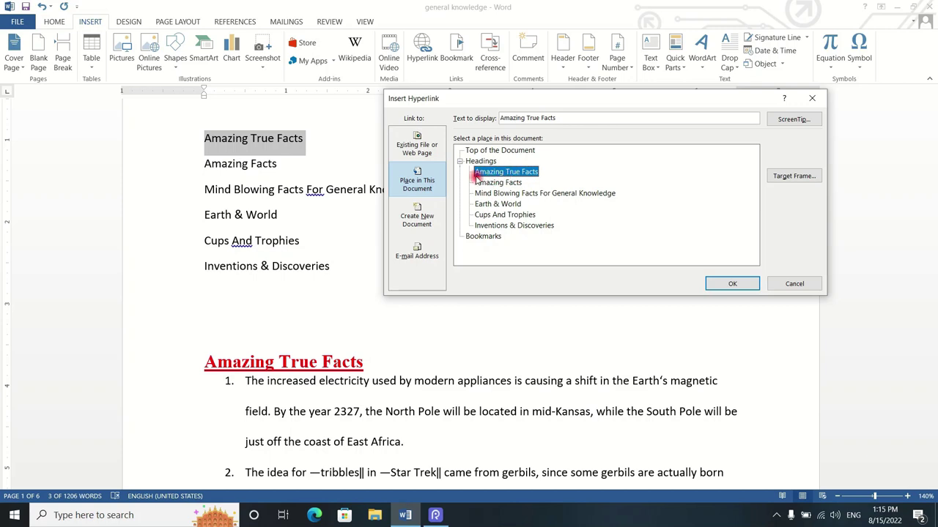
pyautogui.click(729, 283)
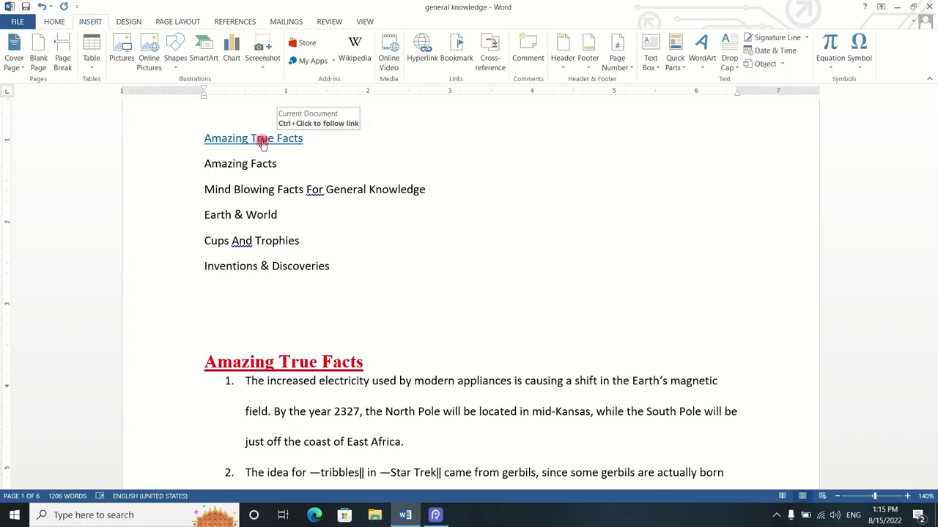
pyautogui.keyDown('ctrl'); pyautogui.click(262, 143); pyautogui.keyUp('ctrl')
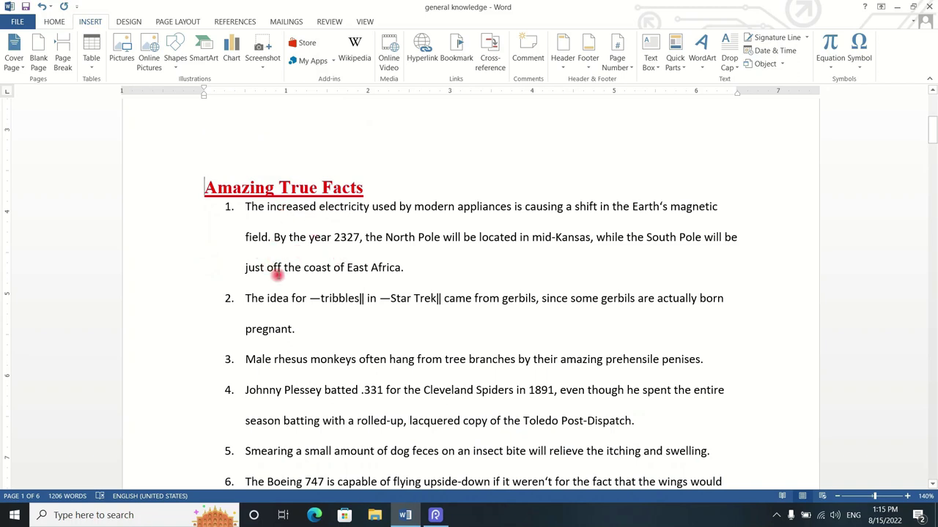
pyautogui.scroll(3, 277, 274)
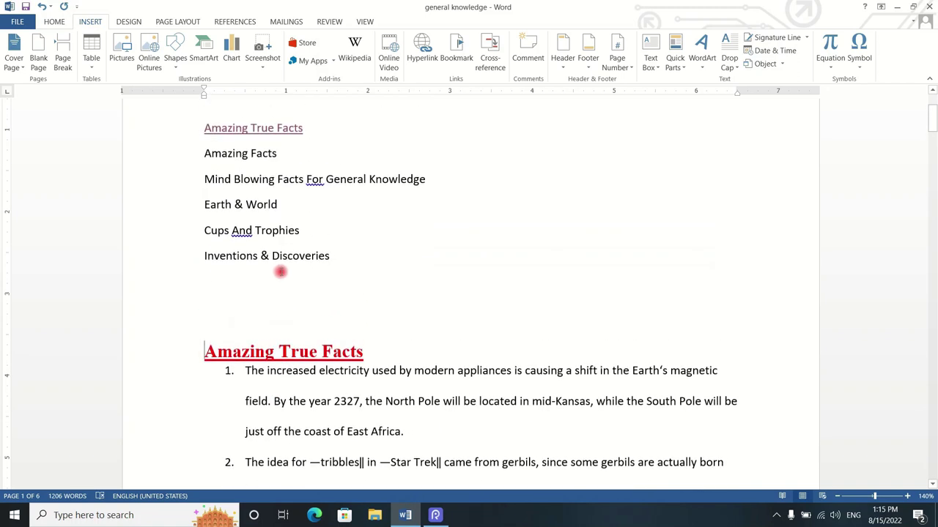
# Step: Link the Amazing Facts and Mind Blowing Facts lines to their matching headings
pyautogui.moveTo(205, 153); pyautogui.dragTo(271, 160)
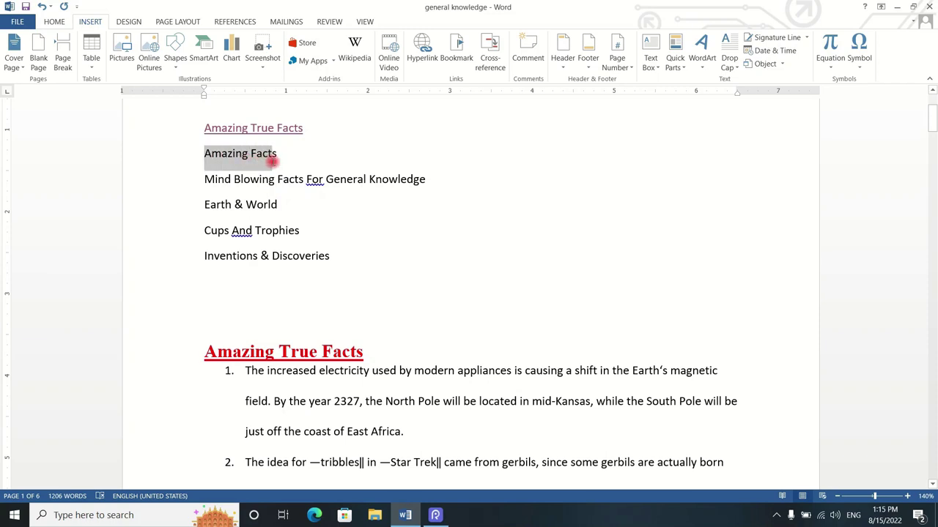
pyautogui.click(419, 52)
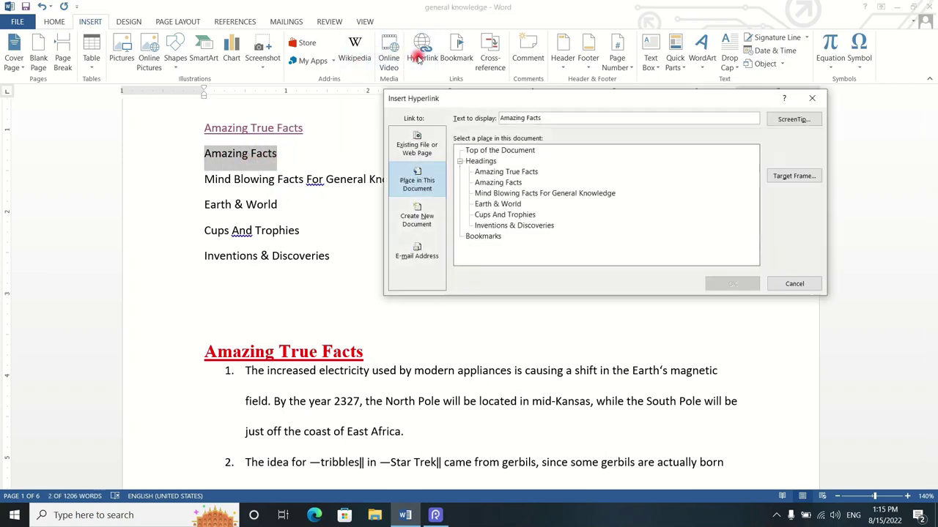
pyautogui.click(502, 182)
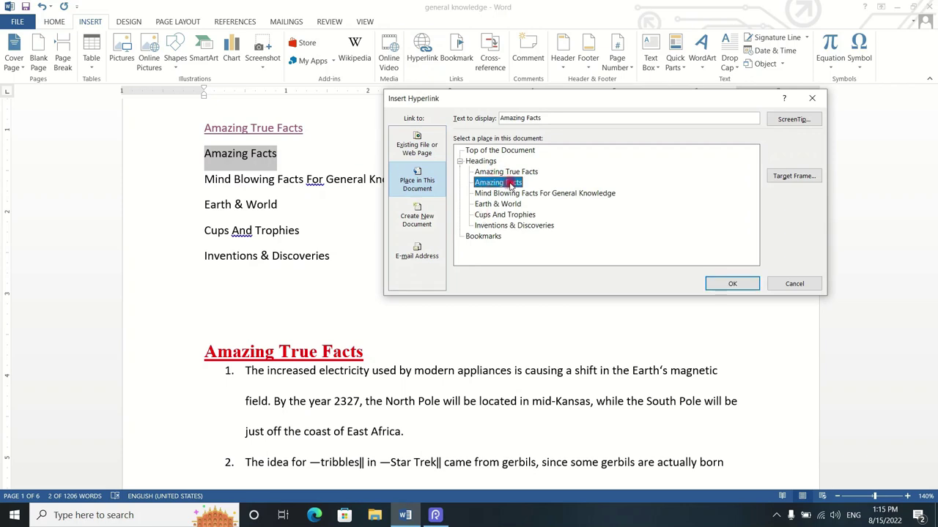
pyautogui.click(729, 285)
pyautogui.moveTo(204, 180); pyautogui.dragTo(424, 180)
pyautogui.click(422, 52)
pyautogui.click(544, 194)
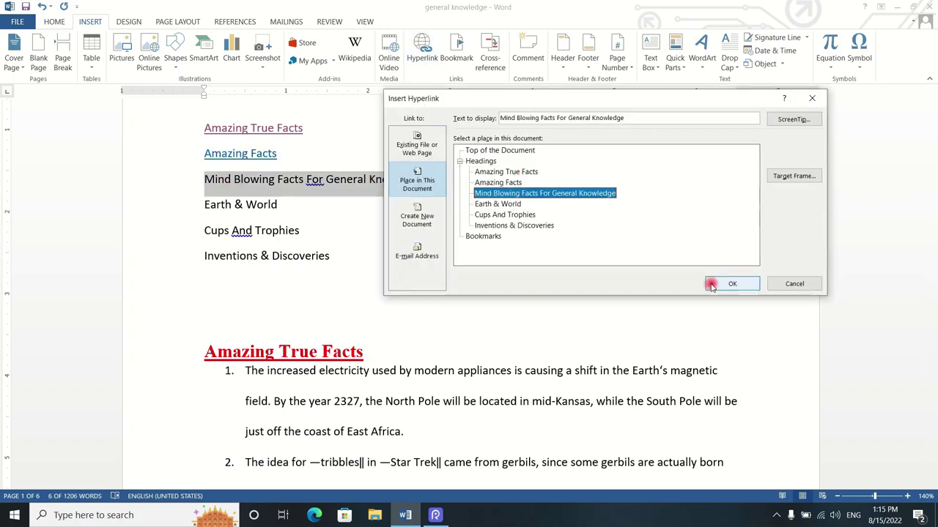
pyautogui.click(732, 283)
# Step: Link Cups And Trophies and Inventions & Discoveries to their headings, then follow Cups And Trophies
pyautogui.moveTo(205, 205); pyautogui.dragTo(278, 205)
pyautogui.moveTo(216, 232); pyautogui.dragTo(299, 231)
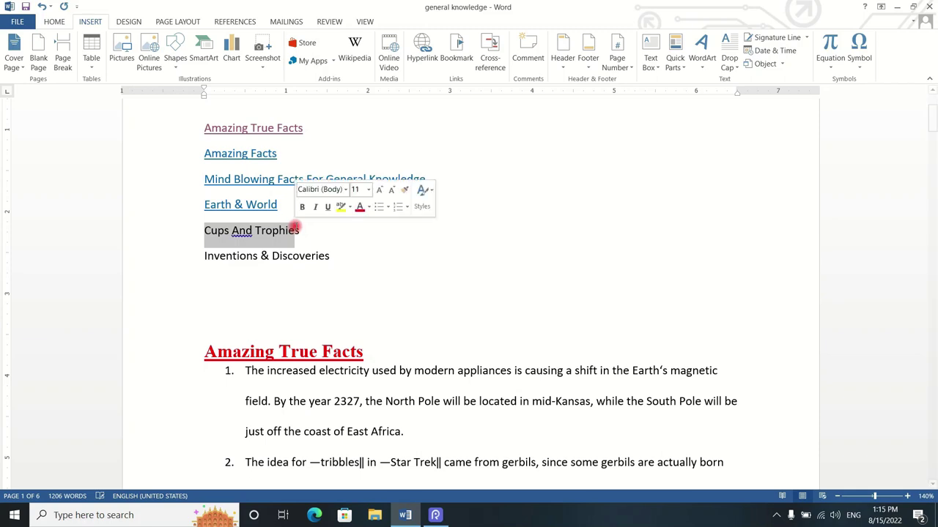
pyautogui.hotkey('ctrl', 'k')
pyautogui.click(504, 215)
pyautogui.click(732, 284)
pyautogui.moveTo(216, 255); pyautogui.dragTo(330, 256)
pyautogui.hotkey('ctrl', 'k')
pyautogui.click(514, 225)
pyautogui.click(732, 284)
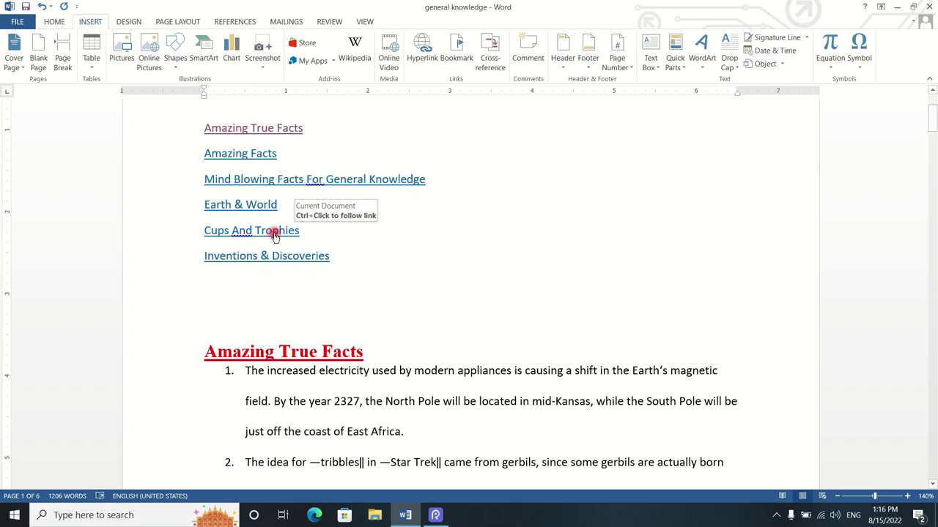
pyautogui.keyDown('ctrl'); pyautogui.click(275, 235); pyautogui.keyUp('ctrl')
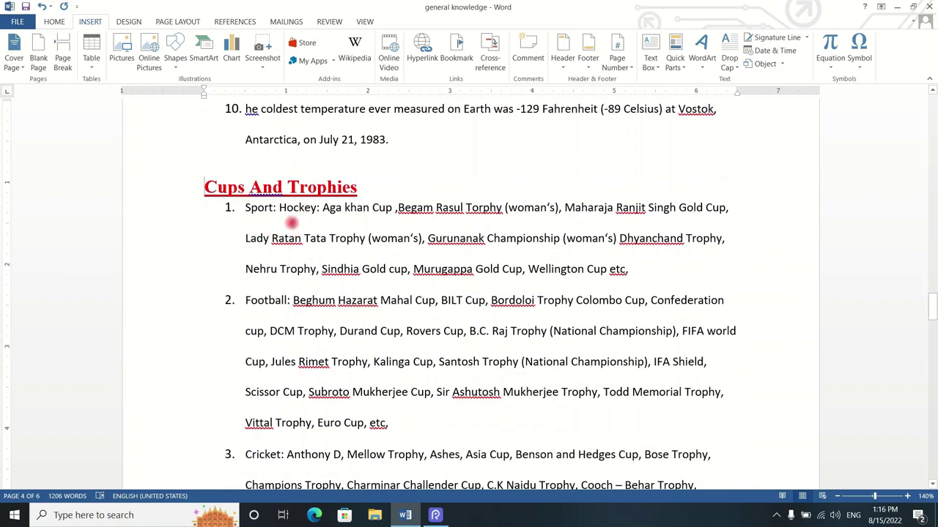
# Step: Scroll back up to the page-1 contents list, where Cups And Trophies now appears visited
pyautogui.scroll(3, 293, 233)
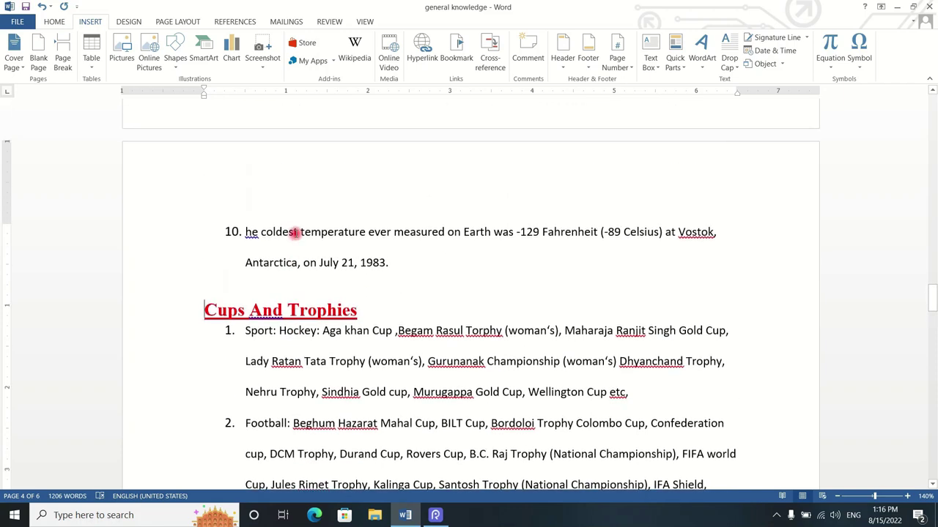
pyautogui.scroll(5, 295, 233)
pyautogui.scroll(1, 295, 233)
pyautogui.scroll(6, 294, 233)
pyautogui.scroll(7, 295, 233)
pyautogui.scroll(2, 295, 233)
pyautogui.scroll(3, 294, 233)
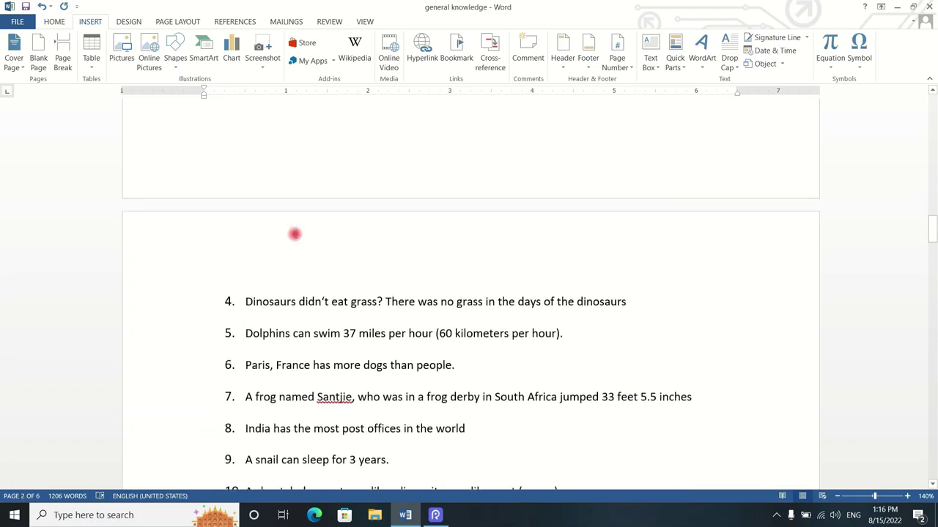
pyautogui.scroll(6, 294, 232)
pyautogui.scroll(6, 294, 233)
pyautogui.scroll(7, 294, 233)
pyautogui.scroll(8, 295, 233)
pyautogui.scroll(10, 295, 233)
pyautogui.scroll(-2, 366, 200)
pyautogui.scroll(-3, 366, 200)
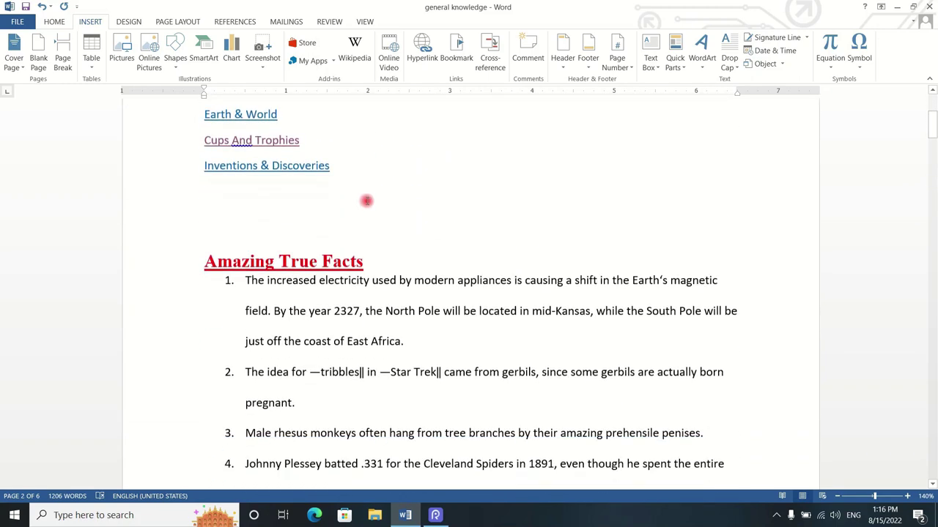
# Step: Try the Insert > Bookmark button twice, then scroll down to fact 9 on page 2
pyautogui.click(454, 49)
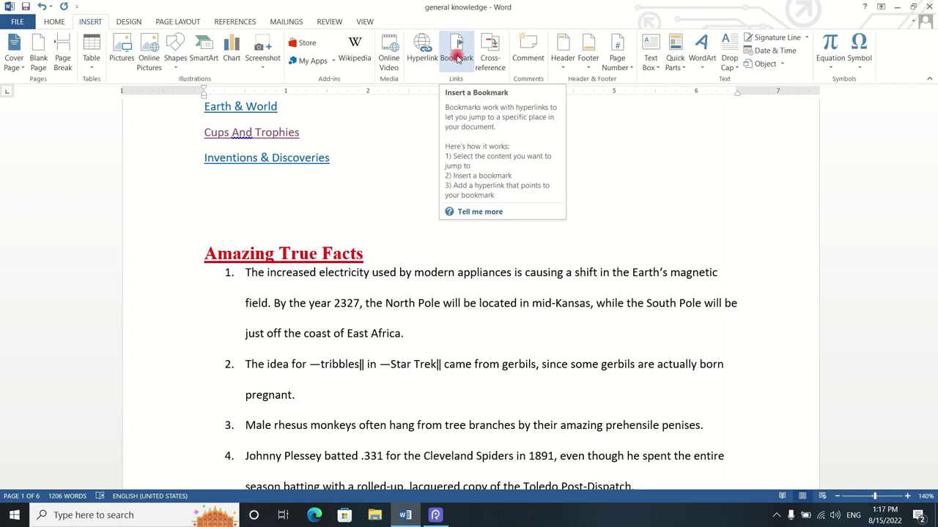
pyautogui.click(457, 58)
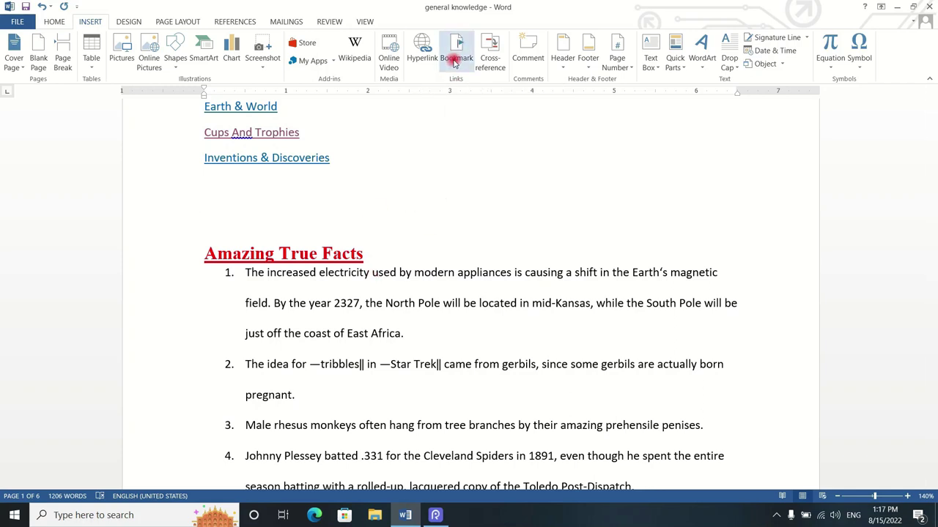
pyautogui.scroll(-1, 452, 58)
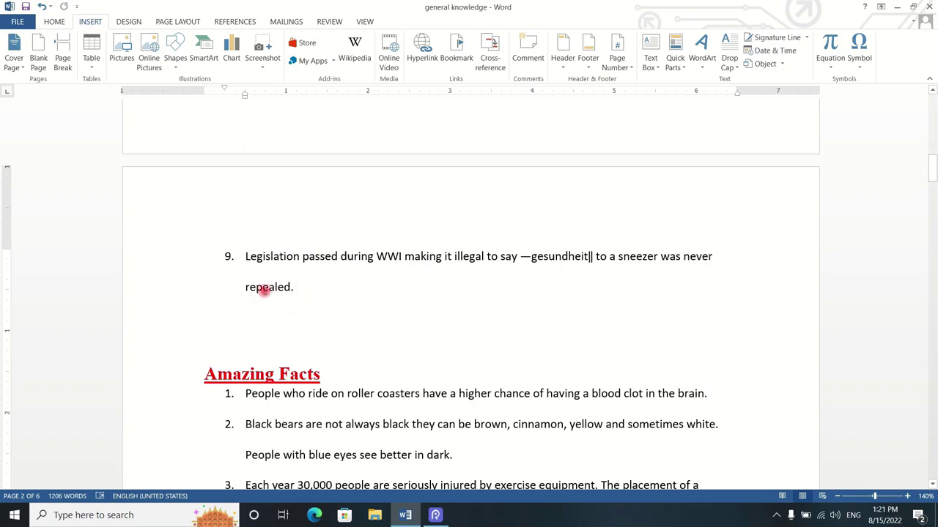
# Step: Select 'repealed.' at the end of item 9 and bookmark it as last_edit
pyautogui.moveTo(242, 286); pyautogui.dragTo(296, 287)
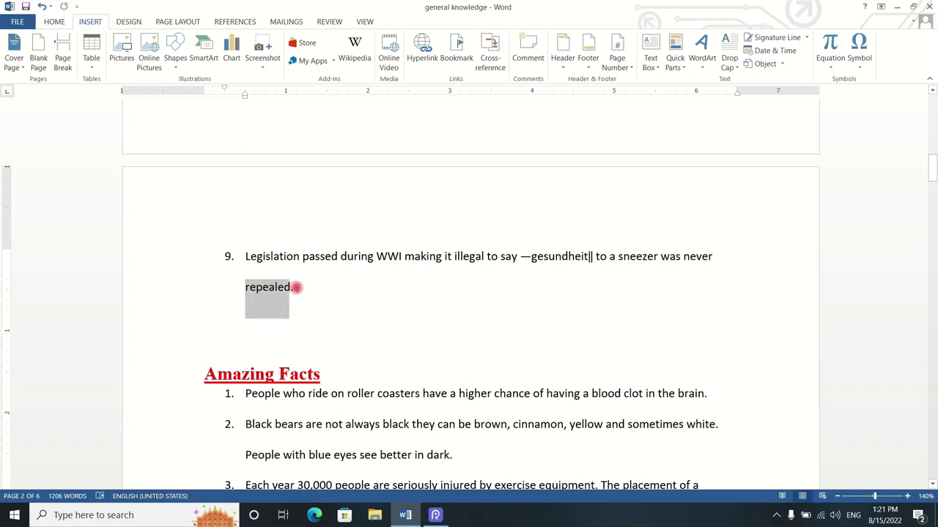
pyautogui.click(459, 50)
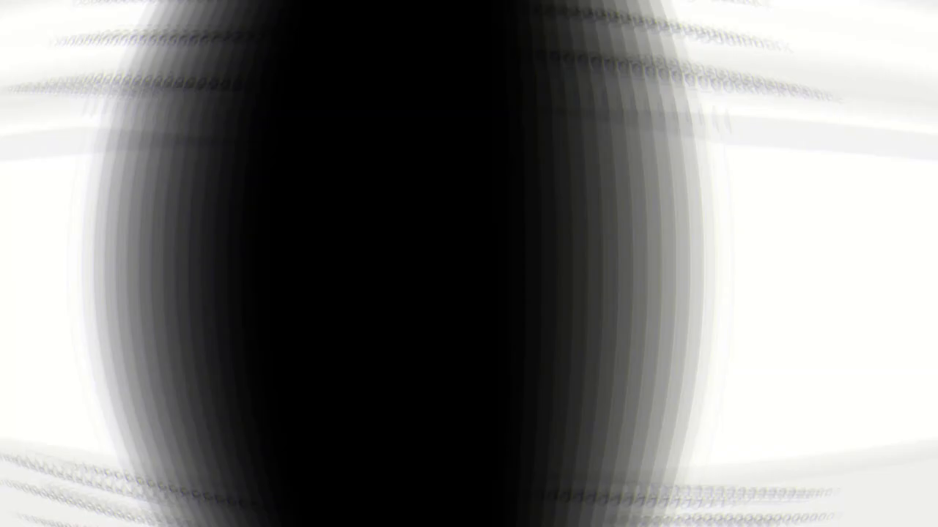
pyautogui.write('las')
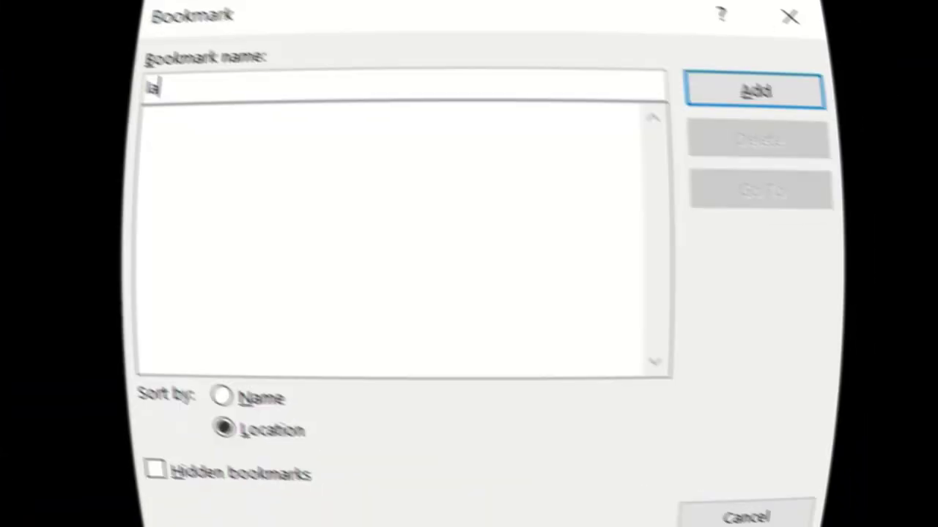
pyautogui.write('t')
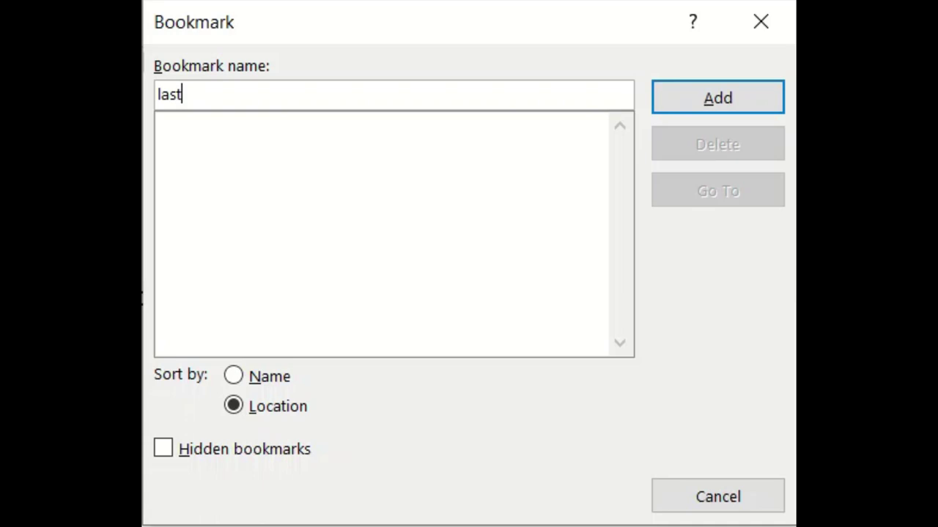
pyautogui.press('BackSpace')
pyautogui.press('BackSpace')
pyautogui.write('edit')
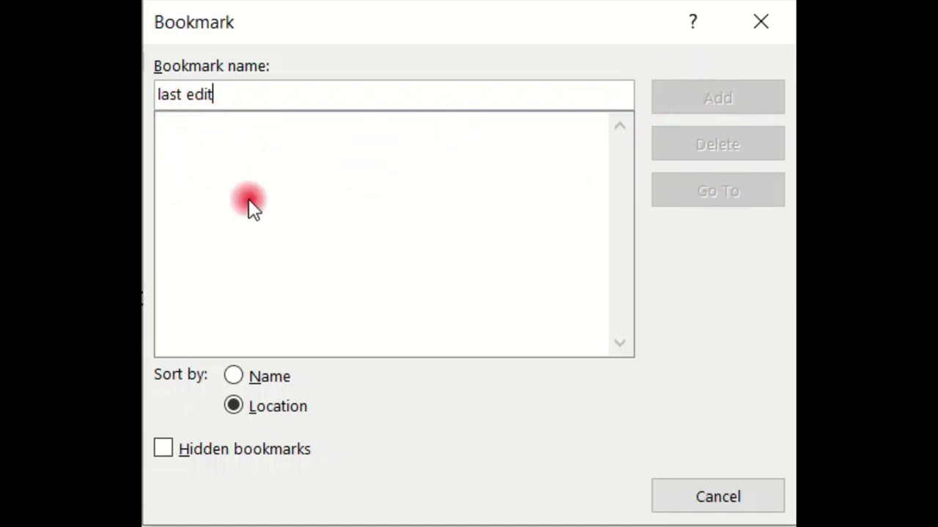
pyautogui.press('BackSpace')
pyautogui.press('BackSpace')
pyautogui.press('BackSpace')
pyautogui.press('BackSpace')
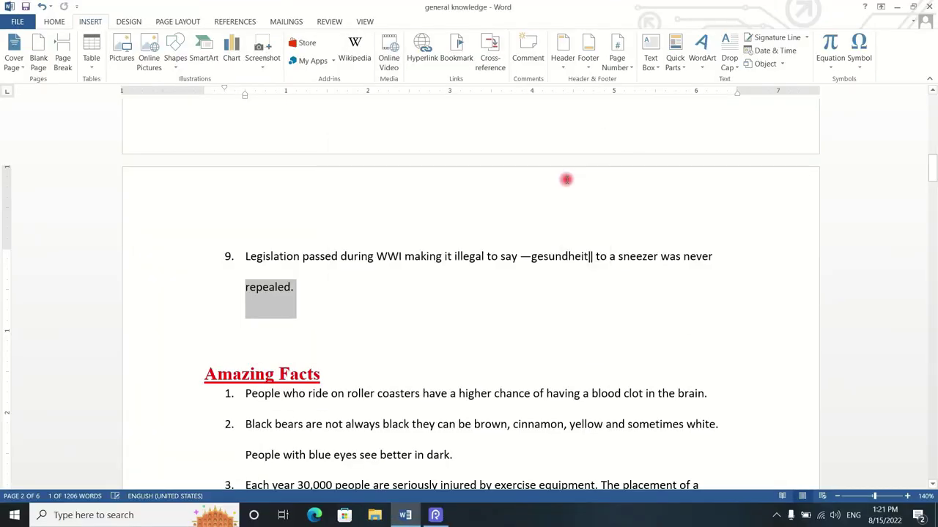
# Step: From the top of the document, use the last_edit bookmark to jump back to 'repealed.'
pyautogui.click(300, 295)
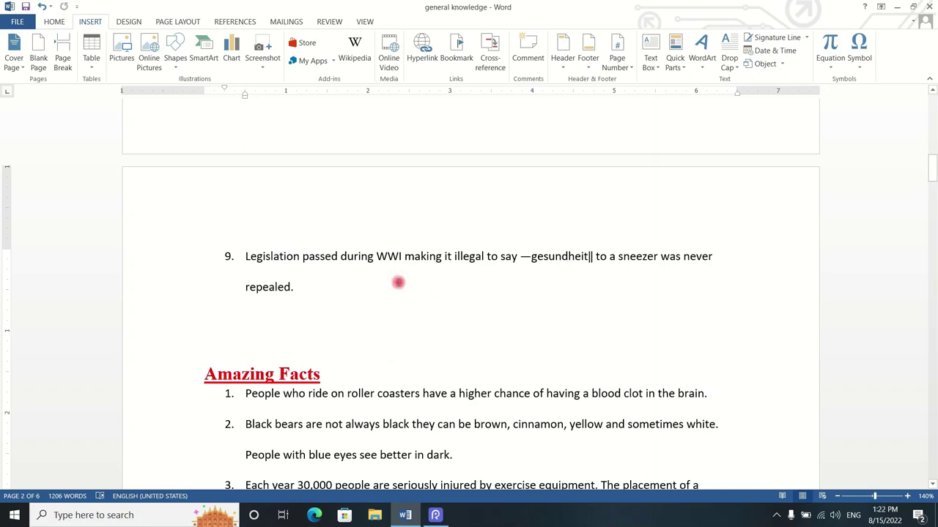
pyautogui.scroll(5, 398, 283)
pyautogui.scroll(2, 398, 283)
pyautogui.scroll(-5, 398, 283)
pyautogui.scroll(4, 397, 282)
pyautogui.click(456, 53)
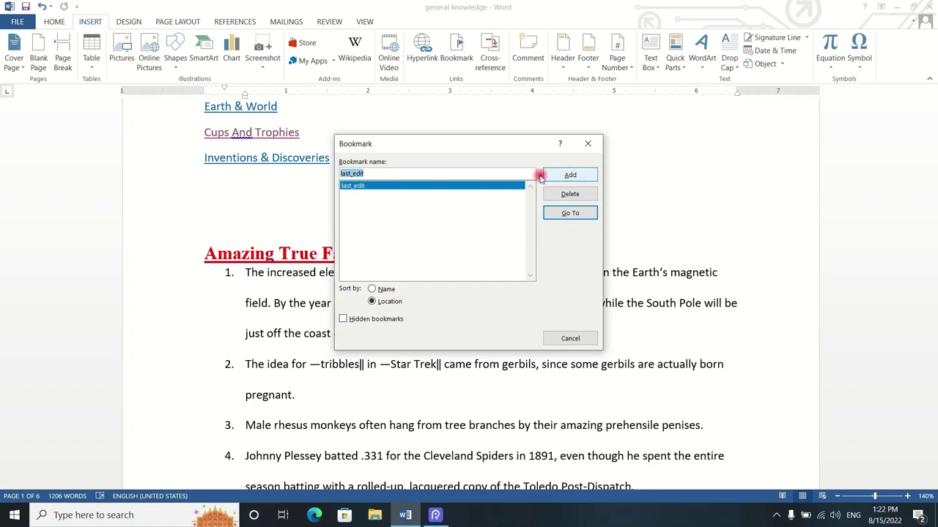
pyautogui.click(570, 212)
pyautogui.click(289, 184)
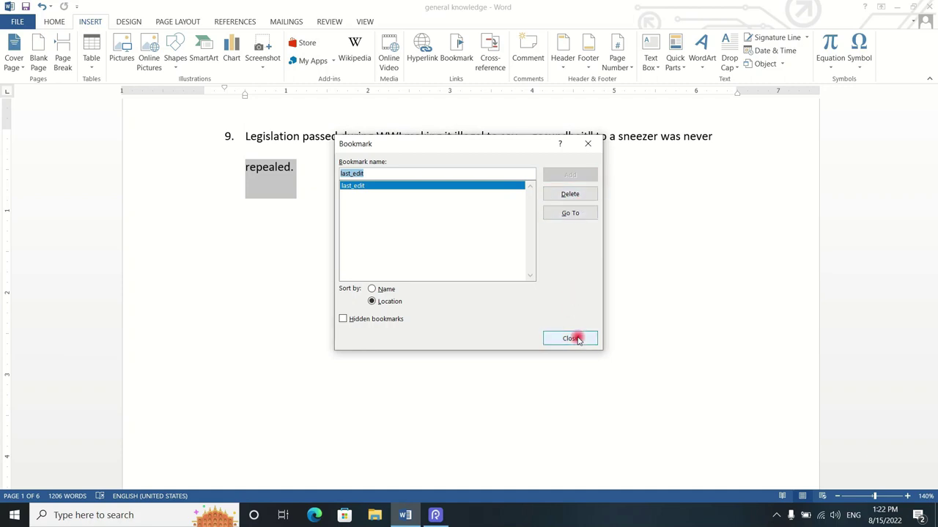
pyautogui.click(570, 337)
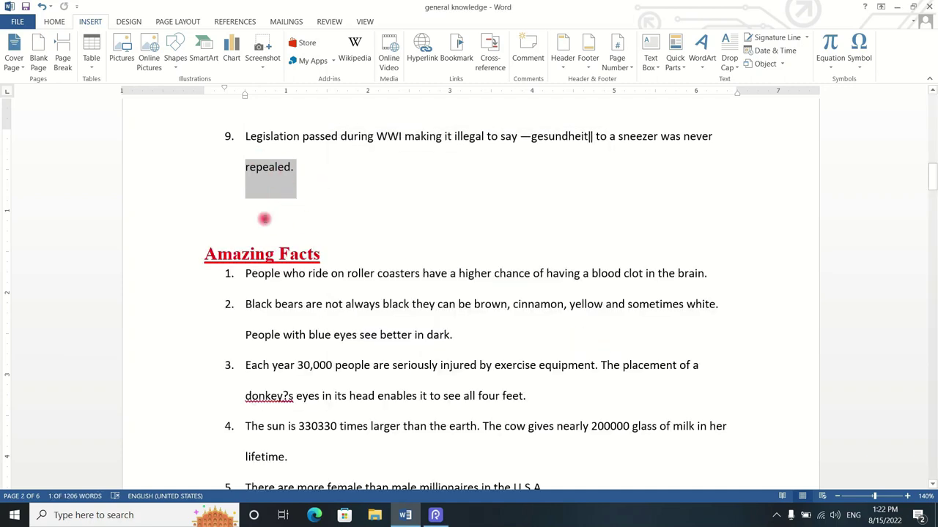
# Step: On page 3, place the cursor right after 'people.' at the end of item 6 about Paris
pyautogui.scroll(-3, 264, 218)
pyautogui.scroll(-3, 264, 219)
pyautogui.scroll(-4, 264, 219)
pyautogui.scroll(-1, 264, 218)
pyautogui.scroll(-1, 263, 218)
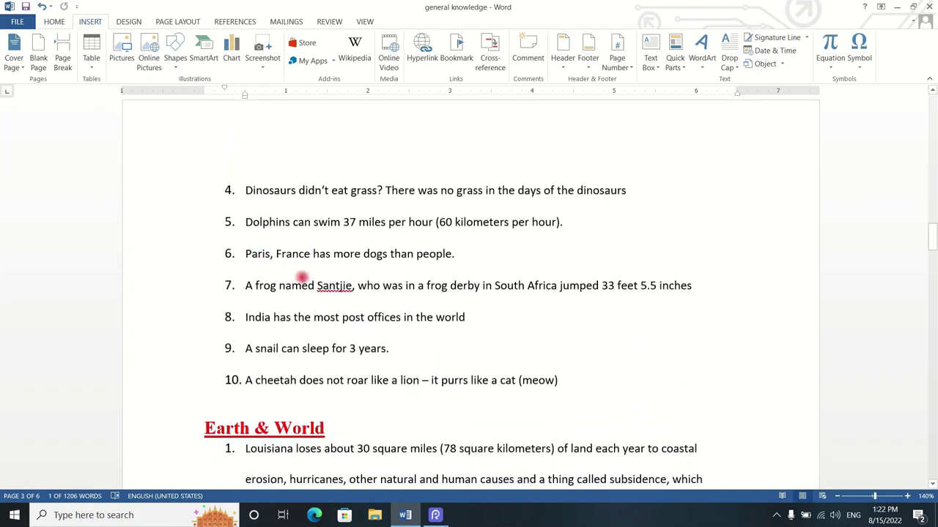
pyautogui.click(458, 253)
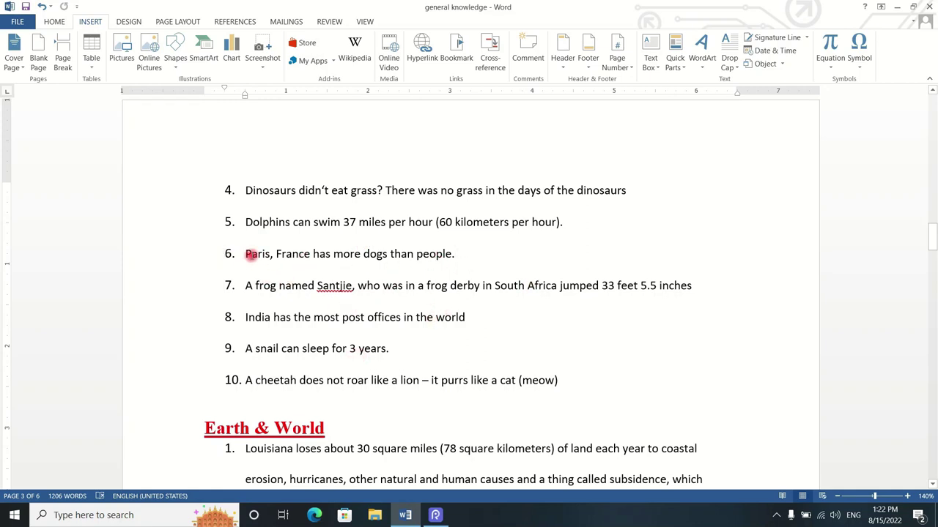
pyautogui.moveTo(247, 254); pyautogui.dragTo(452, 254)
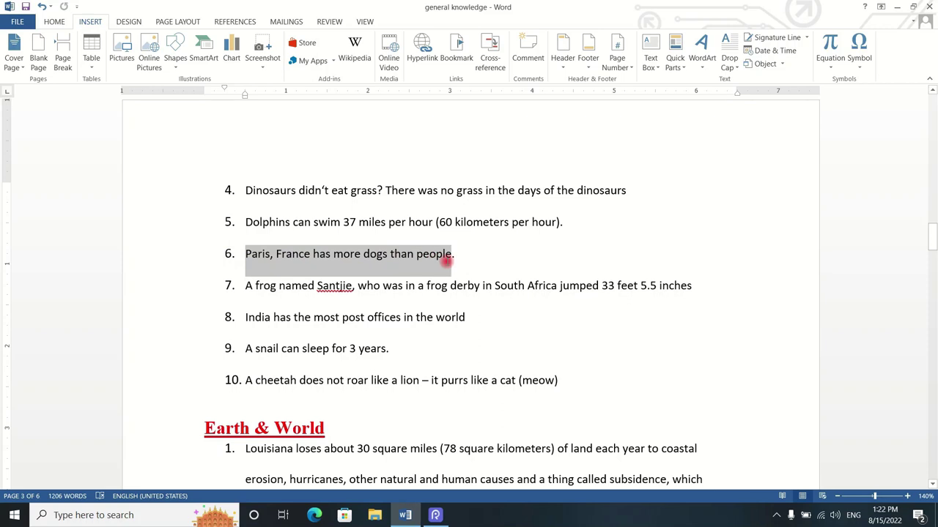
pyautogui.click(382, 256)
pyautogui.moveTo(246, 254); pyautogui.dragTo(453, 255)
pyautogui.click(456, 254)
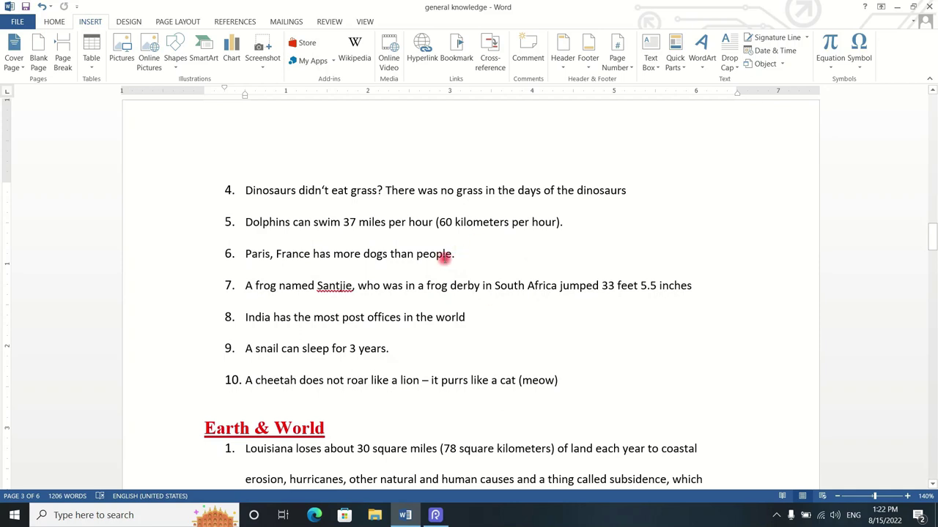
# Step: Add a bookmark named edit_2 at the end of item 6
pyautogui.click(457, 53)
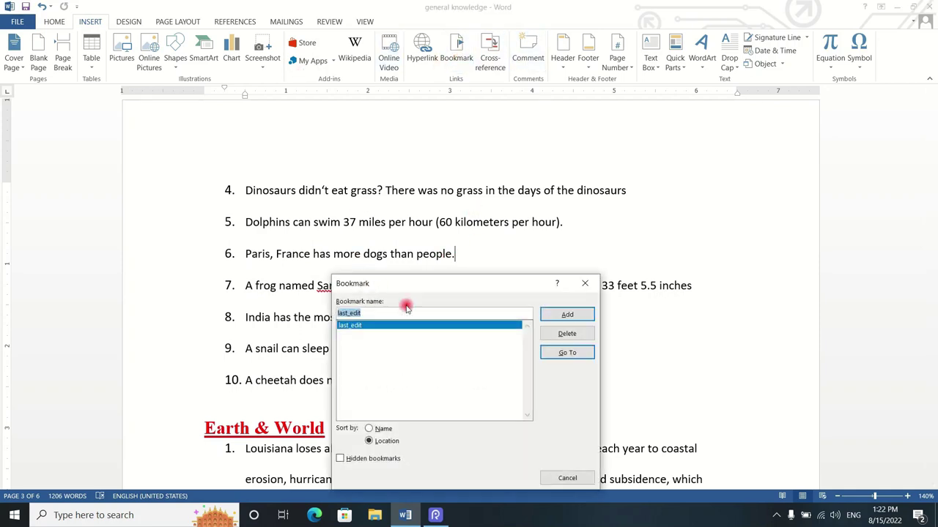
pyautogui.press('BackSpace')
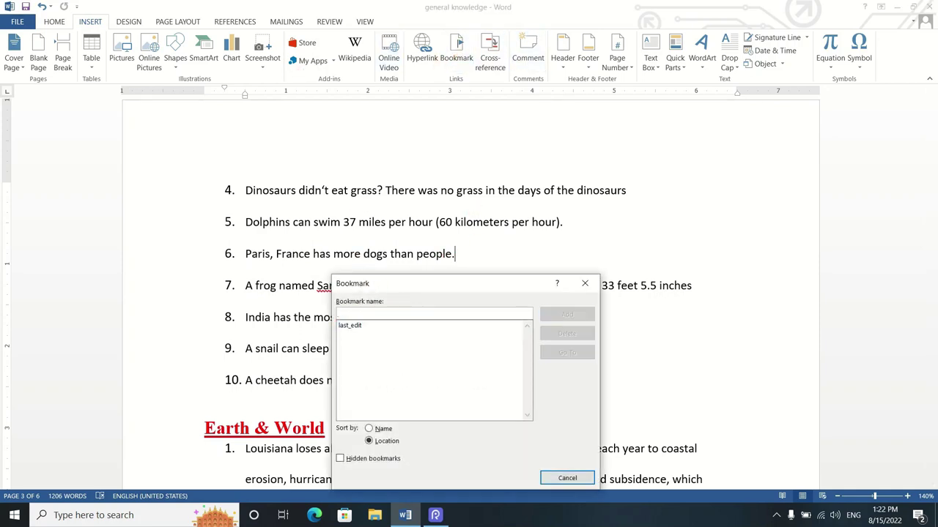
pyautogui.write('edit')
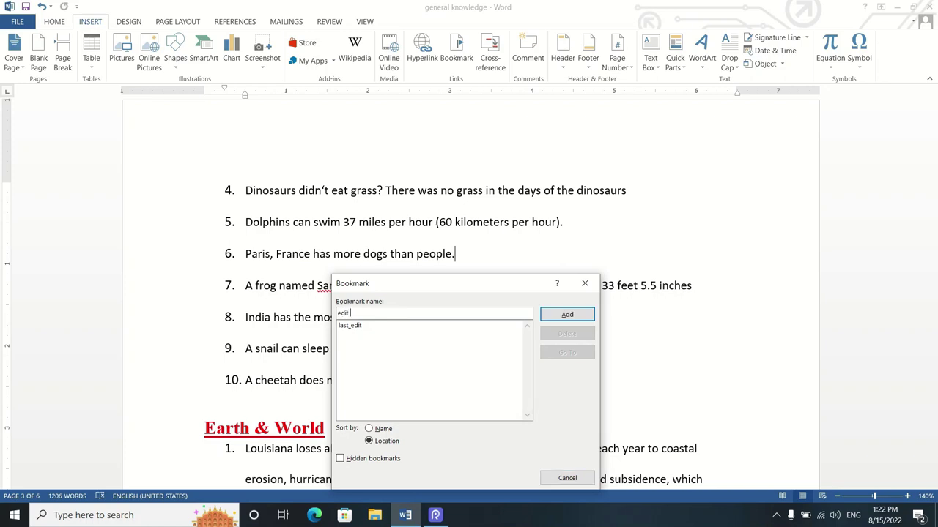
pyautogui.write(' 2')
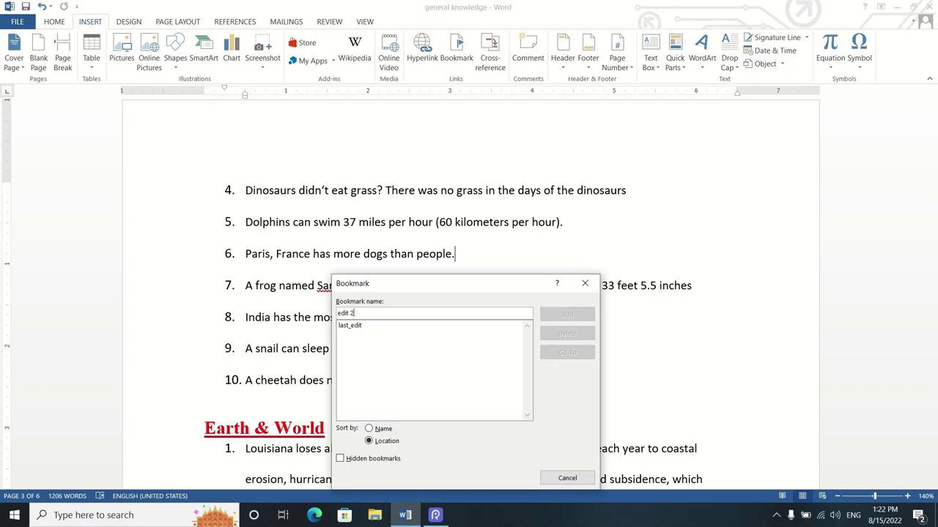
pyautogui.press('BackSpace')
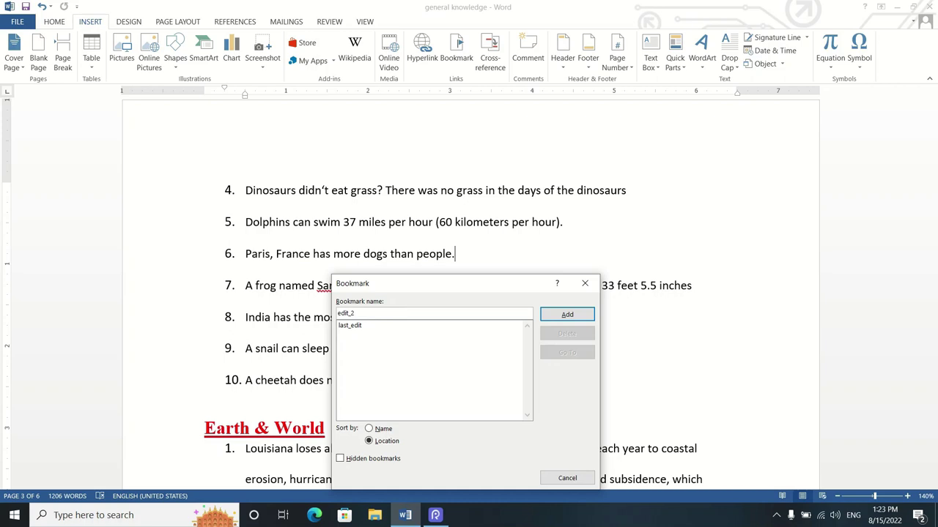
pyautogui.click(562, 314)
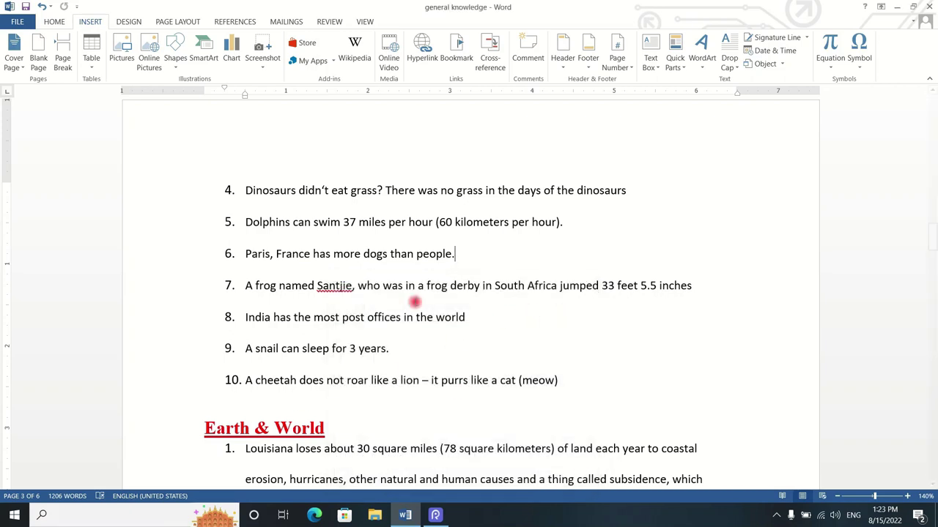
# Step: Jump to the edit_2 bookmark from the bookmark list and close the list
pyautogui.scroll(5, 412, 304)
pyautogui.scroll(5, 406, 366)
pyautogui.scroll(5, 419, 352)
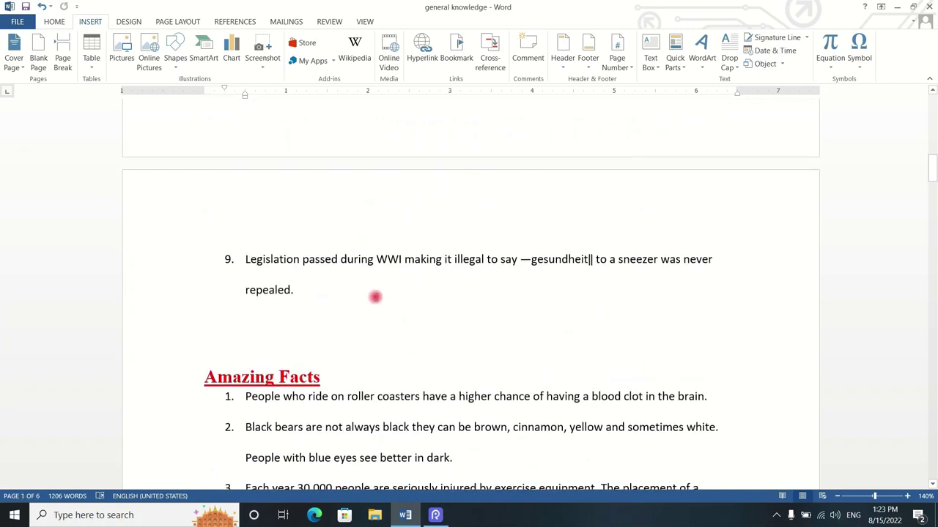
pyautogui.scroll(3, 375, 295)
pyautogui.scroll(3, 375, 289)
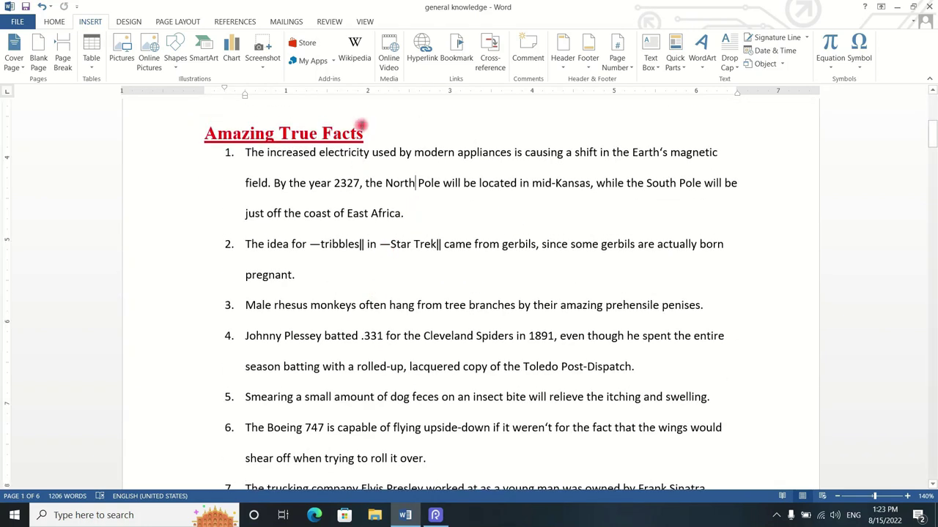
pyautogui.click(456, 52)
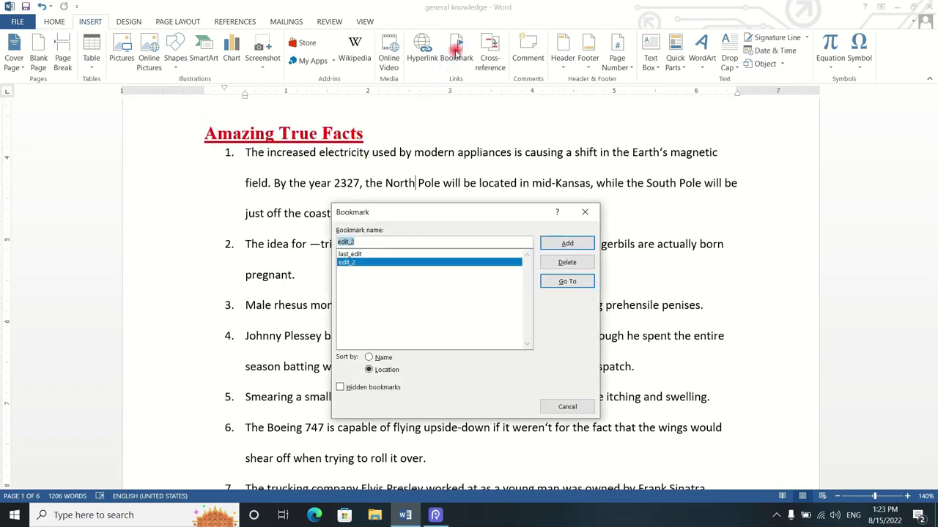
pyautogui.click(357, 255)
pyautogui.click(354, 264)
pyautogui.click(569, 282)
pyautogui.click(561, 407)
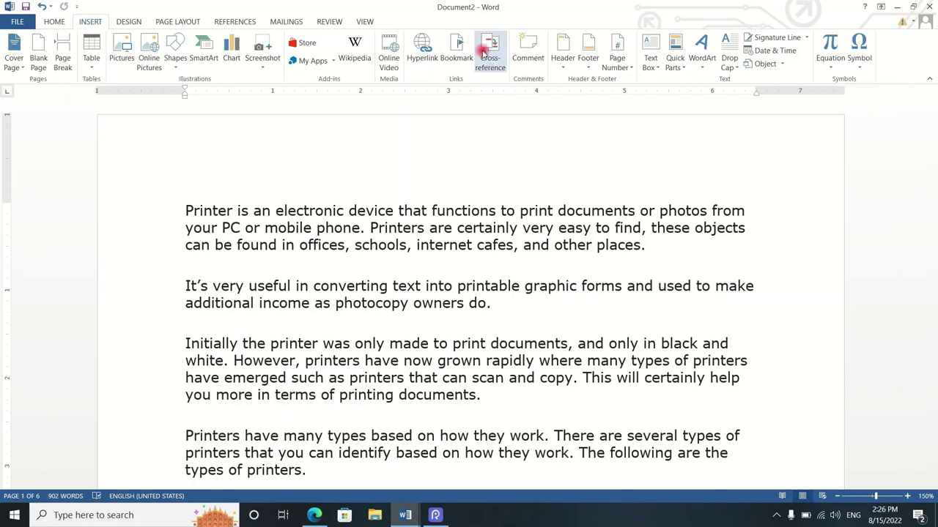
# Step: Switch to the Document2 printer article and scroll through its contents
pyautogui.click(490, 60)
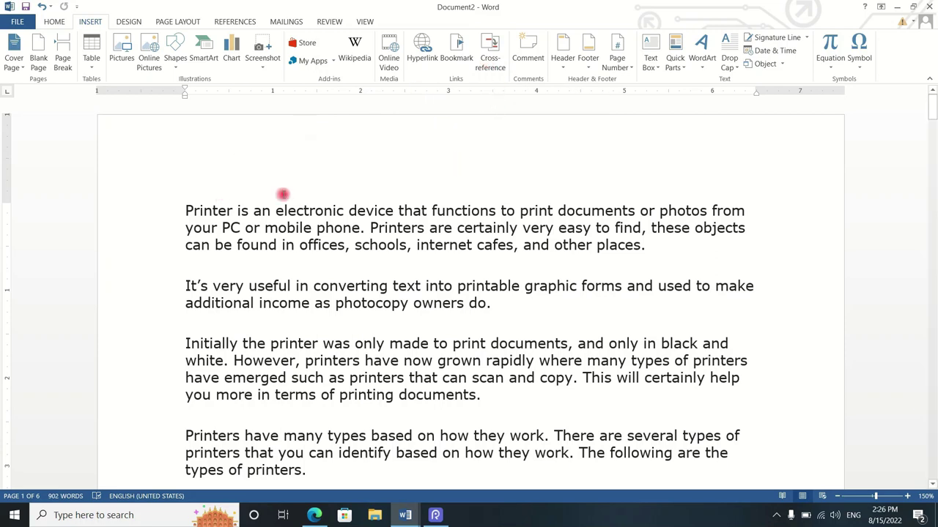
pyautogui.scroll(-2, 283, 194)
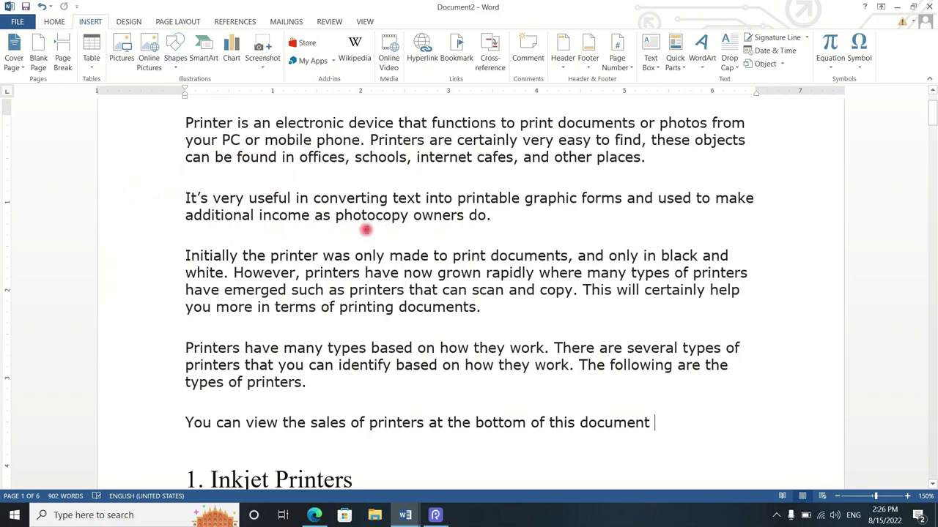
pyautogui.scroll(-3, 181, 142)
pyautogui.scroll(3, 178, 140)
pyautogui.scroll(-2, 227, 142)
pyautogui.scroll(-3, 251, 318)
pyautogui.scroll(-5, 249, 318)
pyautogui.scroll(-3, 249, 318)
pyautogui.scroll(-4, 250, 317)
pyautogui.scroll(-5, 250, 316)
pyautogui.scroll(-5, 251, 315)
pyautogui.scroll(-5, 251, 315)
pyautogui.scroll(-5, 251, 313)
pyautogui.scroll(-5, 250, 314)
pyautogui.scroll(-3, 249, 312)
pyautogui.scroll(2, 249, 312)
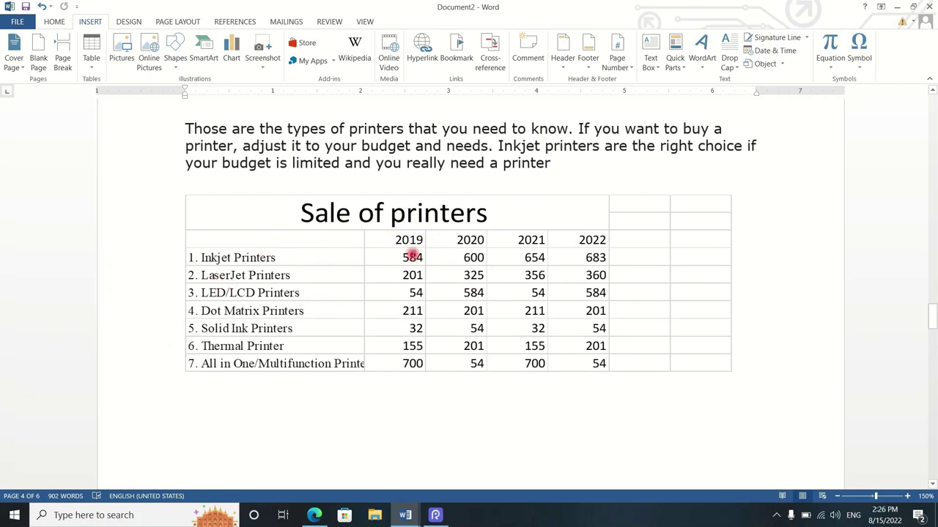
pyautogui.scroll(-5, 329, 217)
pyautogui.scroll(-2, 385, 212)
pyautogui.scroll(-3, 374, 221)
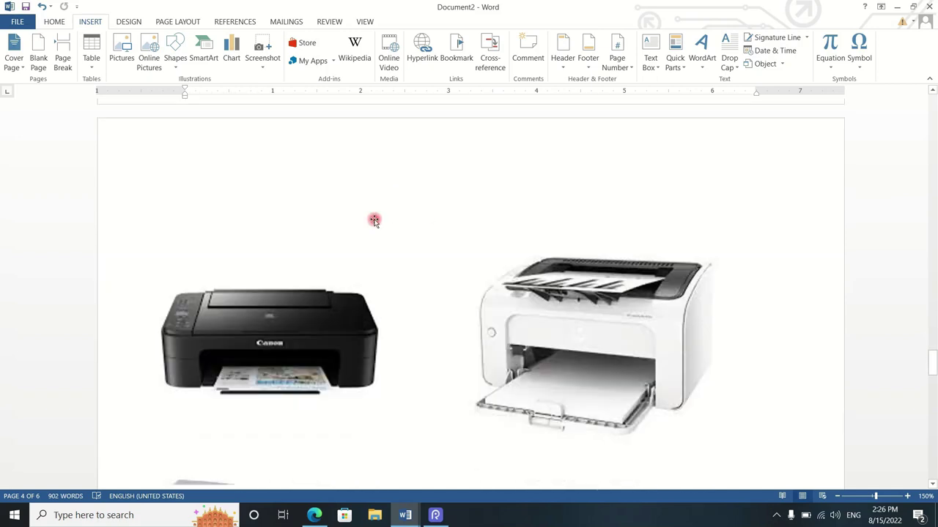
pyautogui.scroll(-3, 374, 220)
pyautogui.scroll(-3, 450, 241)
pyautogui.scroll(-3, 385, 260)
pyautogui.scroll(-3, 385, 260)
pyautogui.scroll(-3, 386, 259)
pyautogui.scroll(-3, 386, 259)
pyautogui.scroll(10, 386, 260)
pyautogui.scroll(5, 385, 259)
pyautogui.scroll(10, 385, 259)
pyautogui.scroll(10, 385, 260)
pyautogui.scroll(10, 385, 259)
pyautogui.scroll(10, 386, 260)
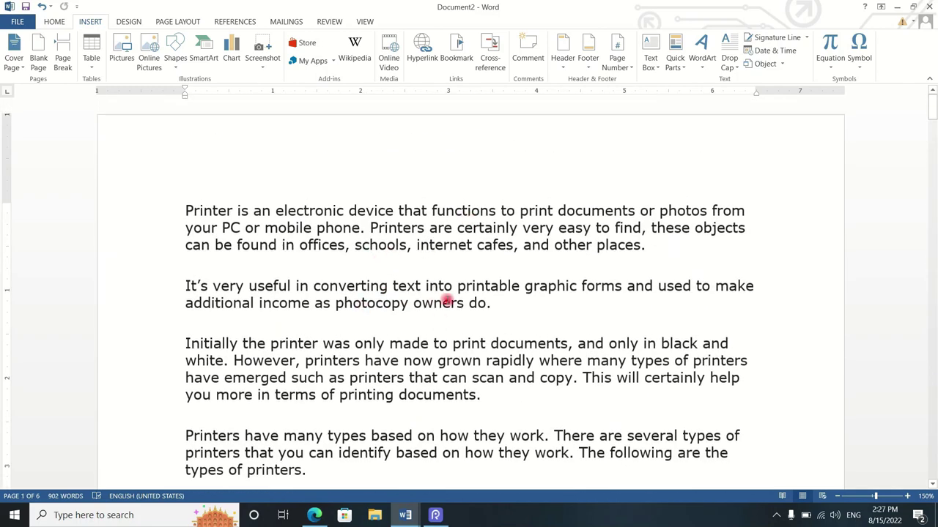
pyautogui.scroll(-2, 378, 263)
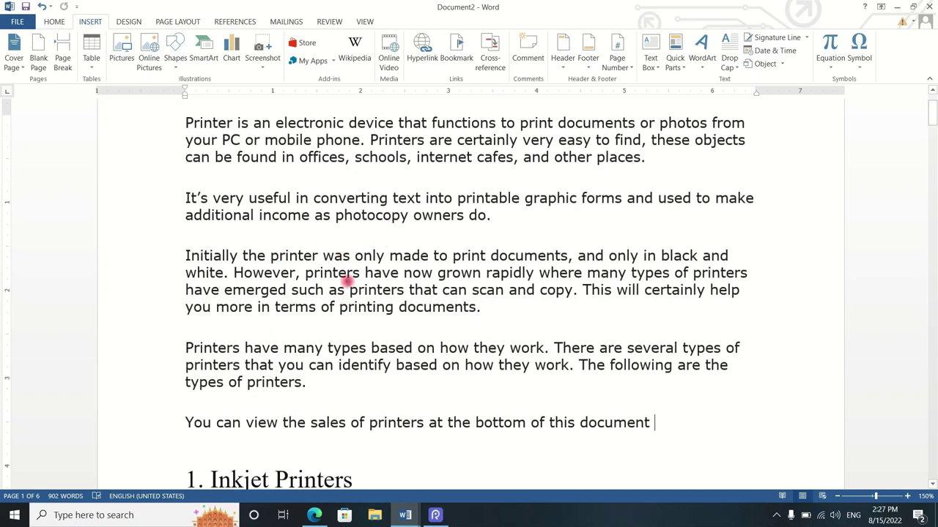
pyautogui.scroll(-3, 329, 260)
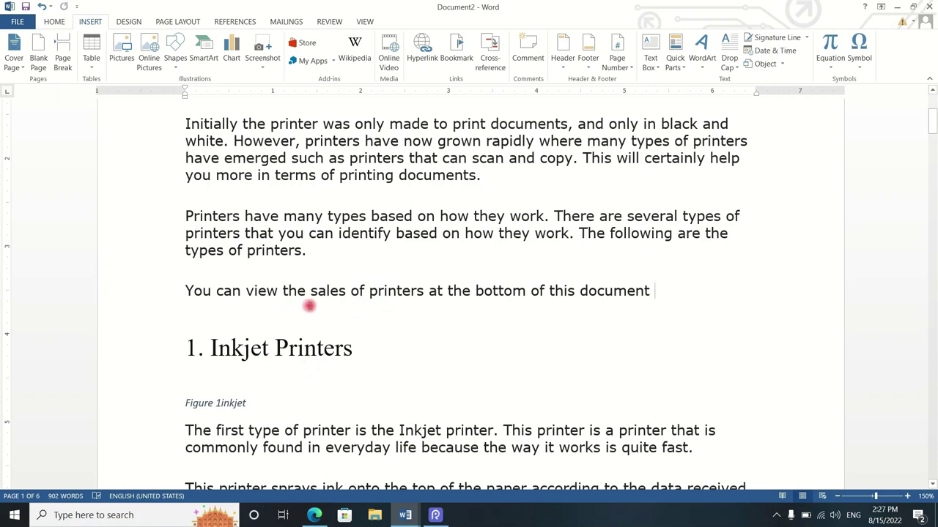
# Step: Scroll to the end and select the embedded Sale of printers table
pyautogui.scroll(-5, 329, 314)
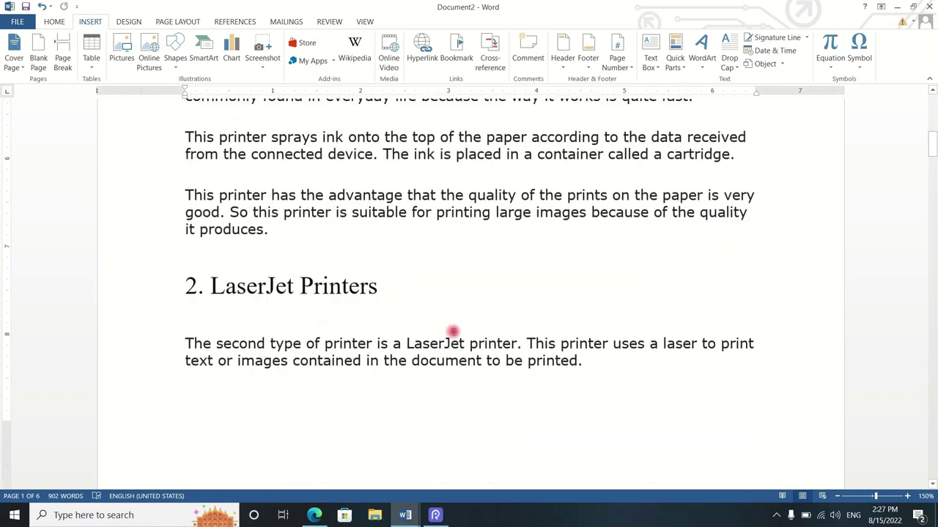
pyautogui.scroll(-5, 450, 328)
pyautogui.scroll(-10, 394, 288)
pyautogui.scroll(-10, 394, 288)
pyautogui.scroll(-10, 394, 288)
pyautogui.scroll(-10, 396, 290)
pyautogui.scroll(-10, 395, 290)
pyautogui.scroll(5, 396, 288)
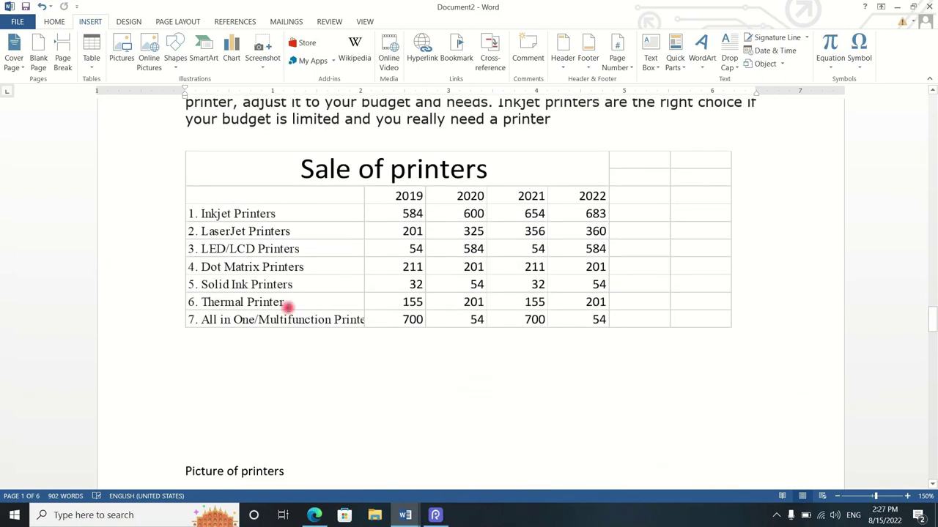
pyautogui.click(329, 248)
pyautogui.scroll(3, 372, 305)
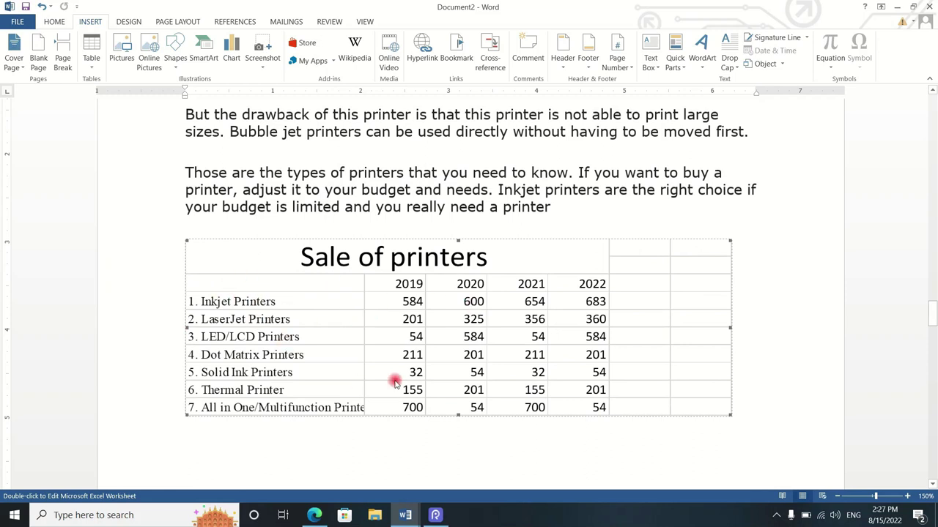
# Step: Caption the table 'Table 1 Sales of Printers' with label Table, placed above the table
pyautogui.rightClick(279, 258)
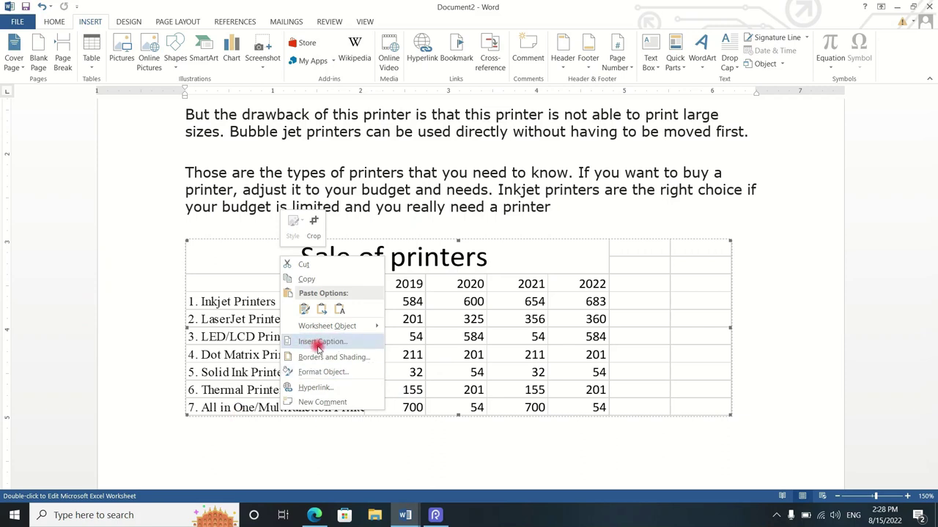
pyautogui.click(318, 347)
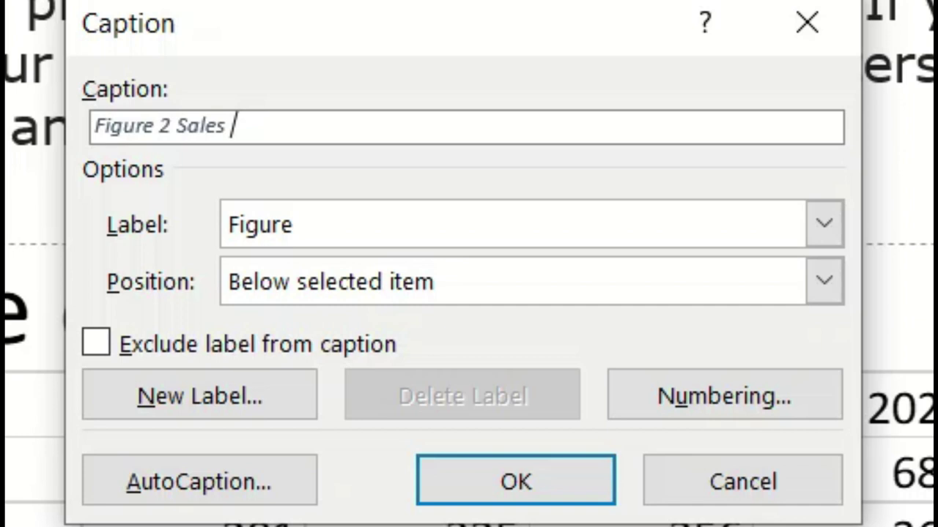
pyautogui.write('of Printers')
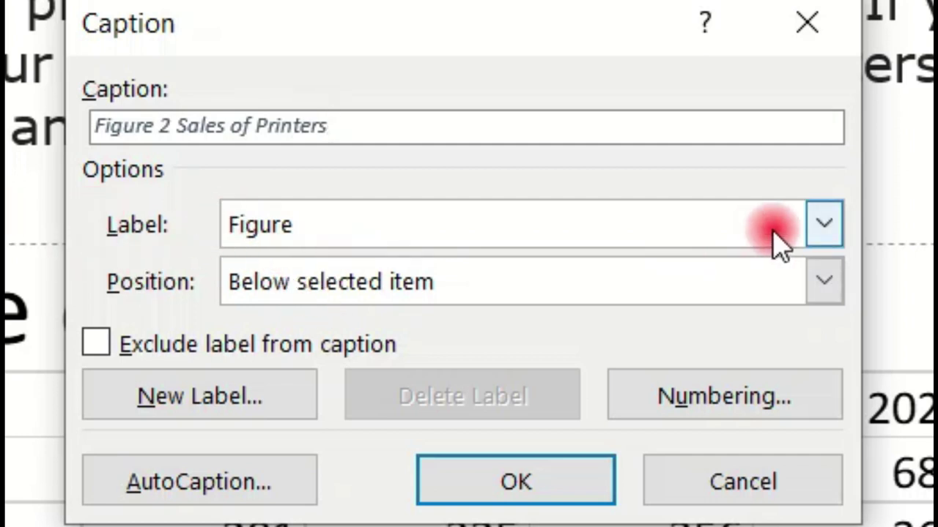
pyautogui.click(823, 225)
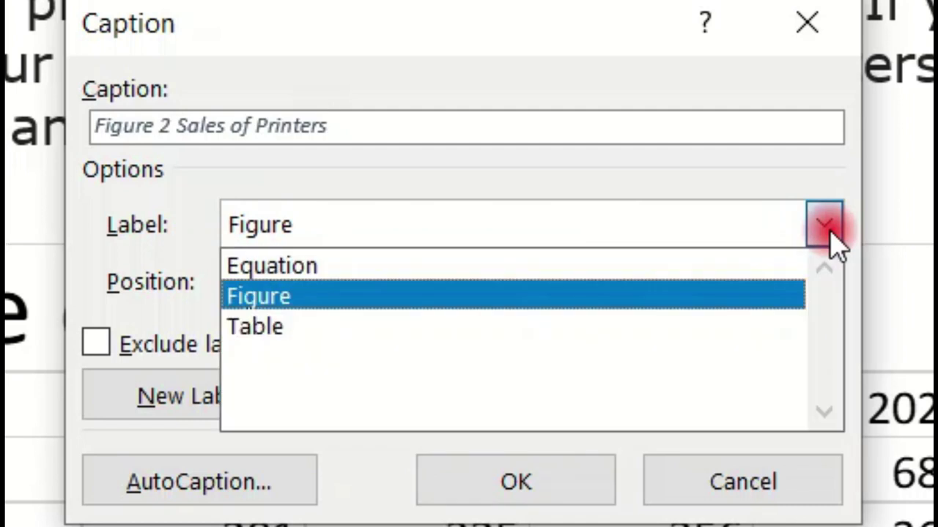
pyautogui.click(282, 328)
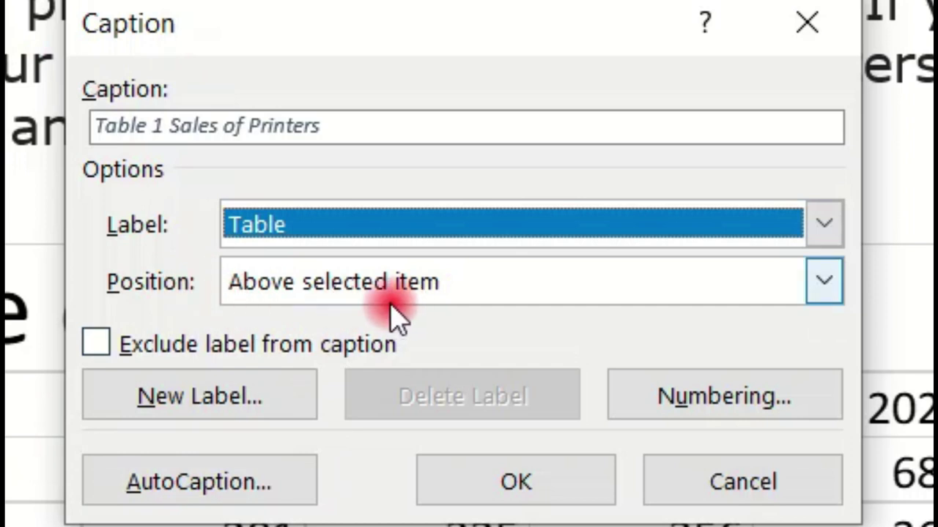
pyautogui.click(824, 282)
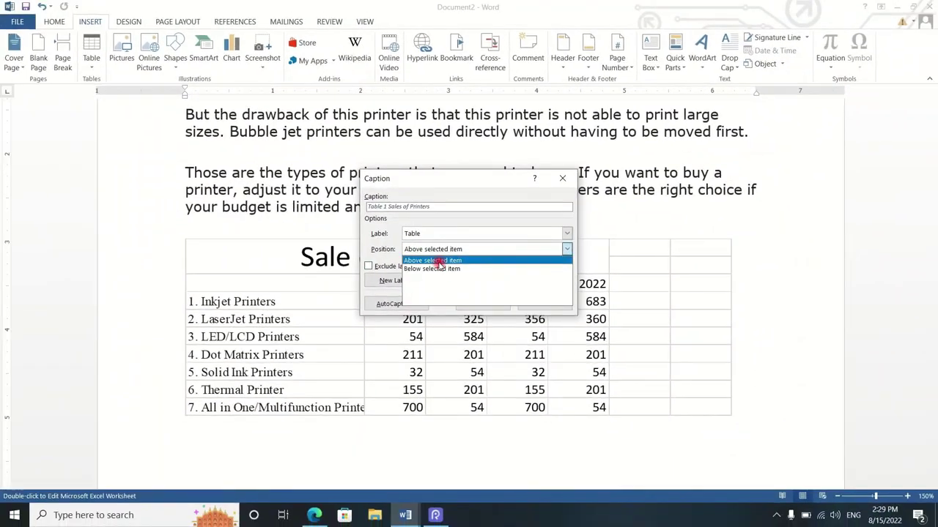
pyautogui.click(428, 260)
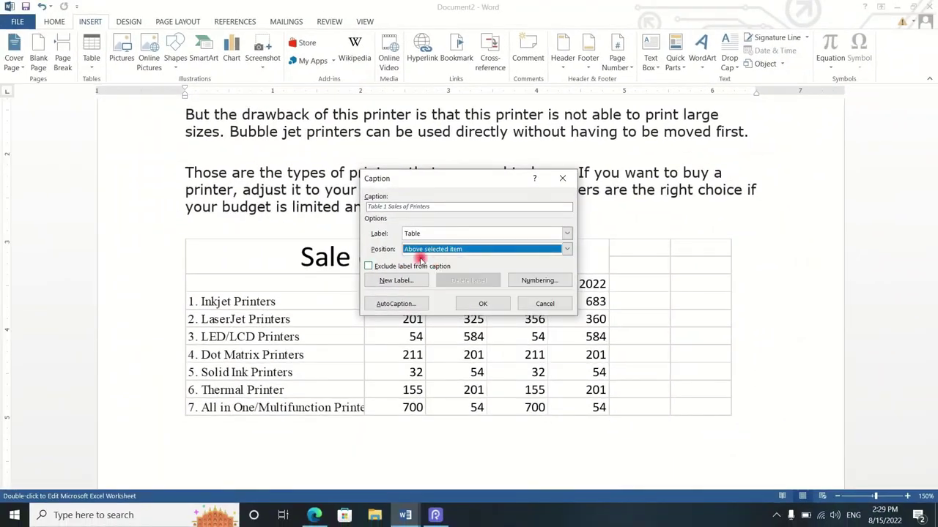
pyautogui.click(484, 304)
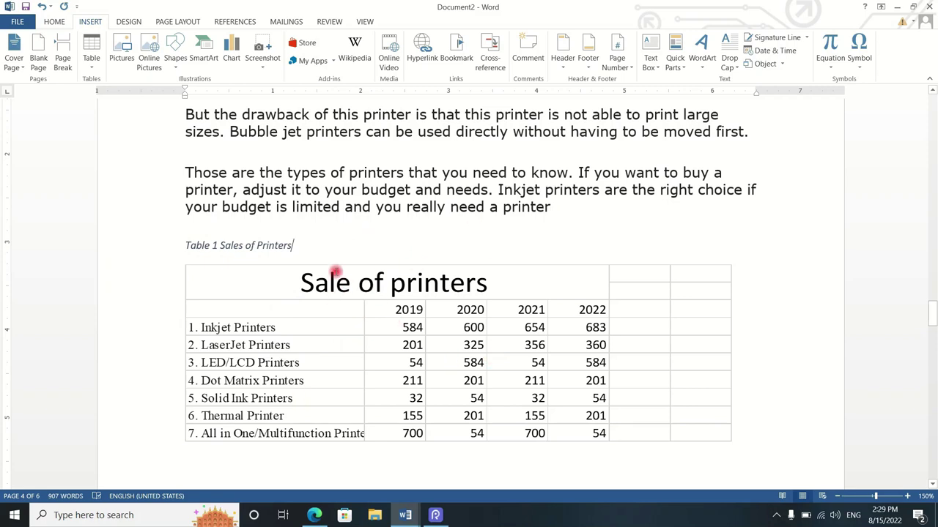
# Step: Scroll up to the intro sentence and select the 'sales of printers' text
pyautogui.scroll(3, 335, 271)
pyautogui.scroll(5, 335, 271)
pyautogui.scroll(5, 331, 271)
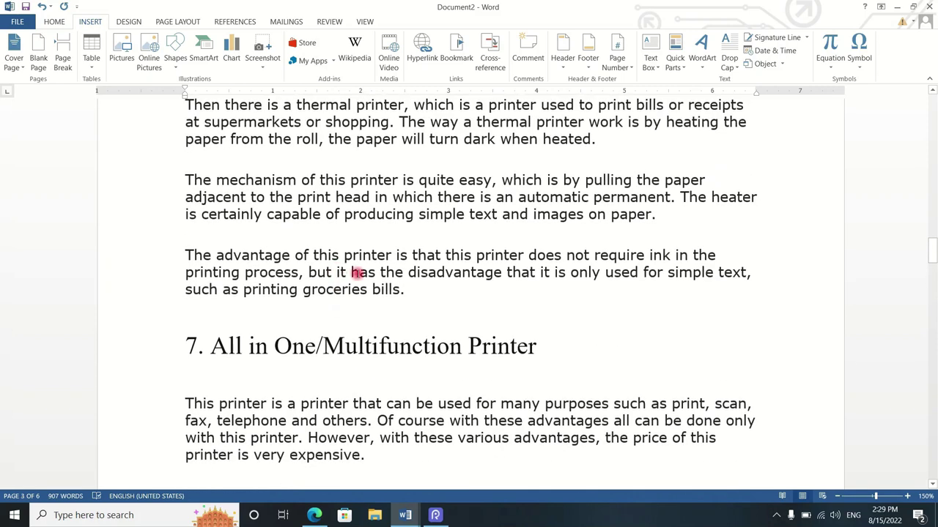
pyautogui.scroll(3, 381, 273)
pyautogui.scroll(5, 404, 274)
pyautogui.scroll(5, 404, 274)
pyautogui.scroll(5, 405, 273)
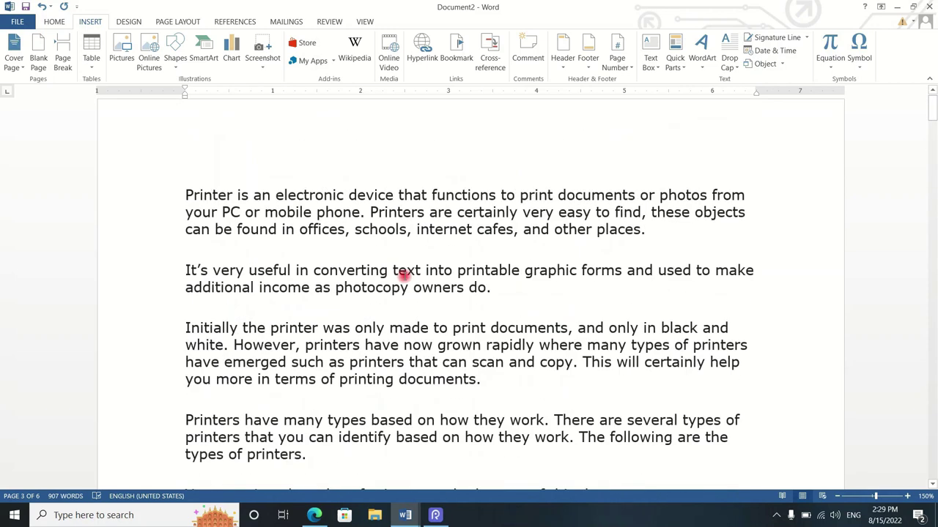
pyautogui.scroll(-3, 383, 266)
pyautogui.scroll(-3, 345, 345)
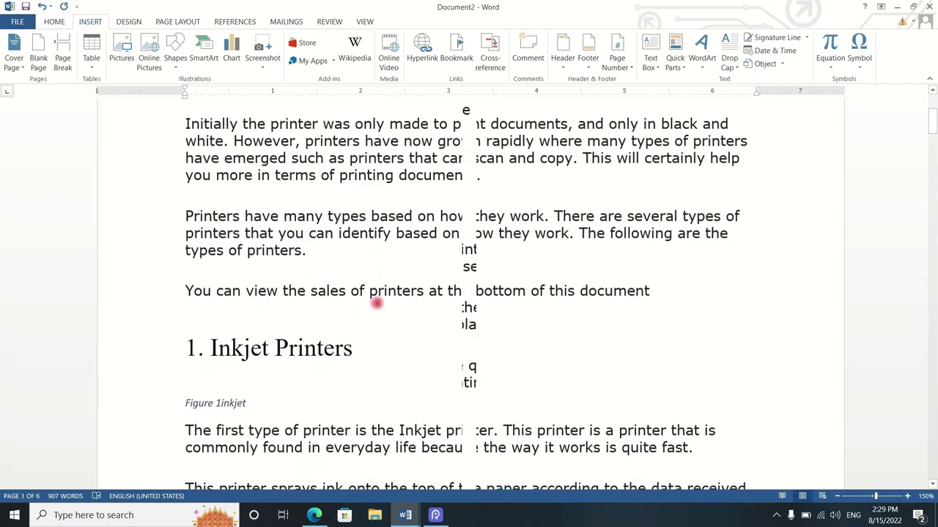
pyautogui.scroll(-3, 375, 303)
pyautogui.moveTo(312, 110); pyautogui.dragTo(397, 110)
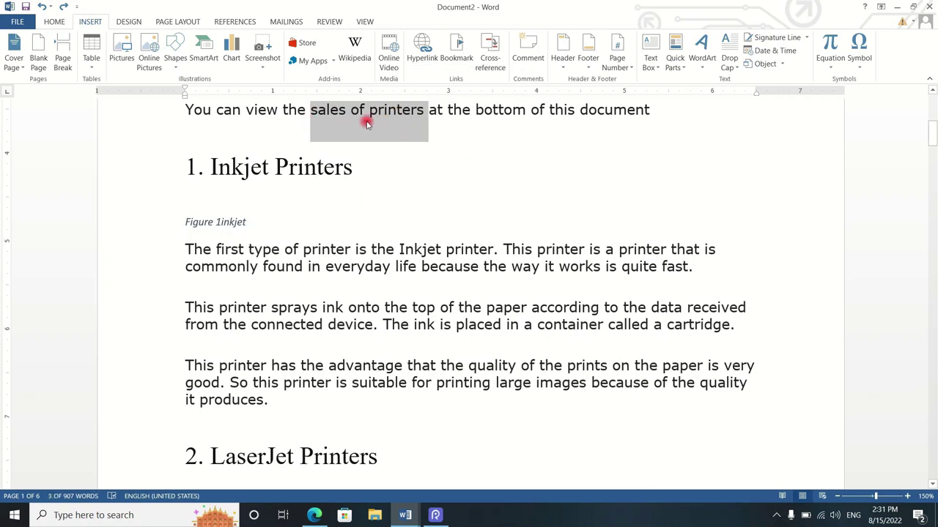
# Step: Insert a cross-reference to Table 1 showing only its caption text, Sales of Printers
pyautogui.click(486, 48)
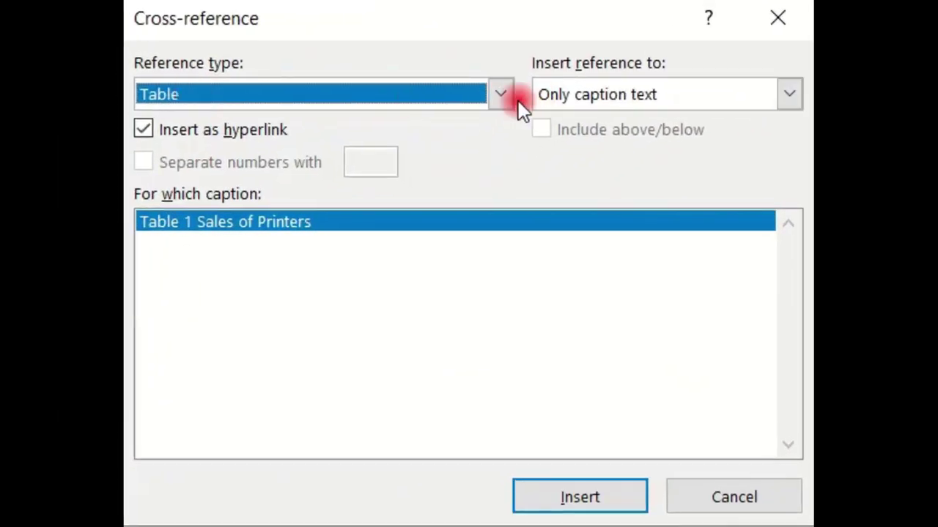
pyautogui.click(486, 157)
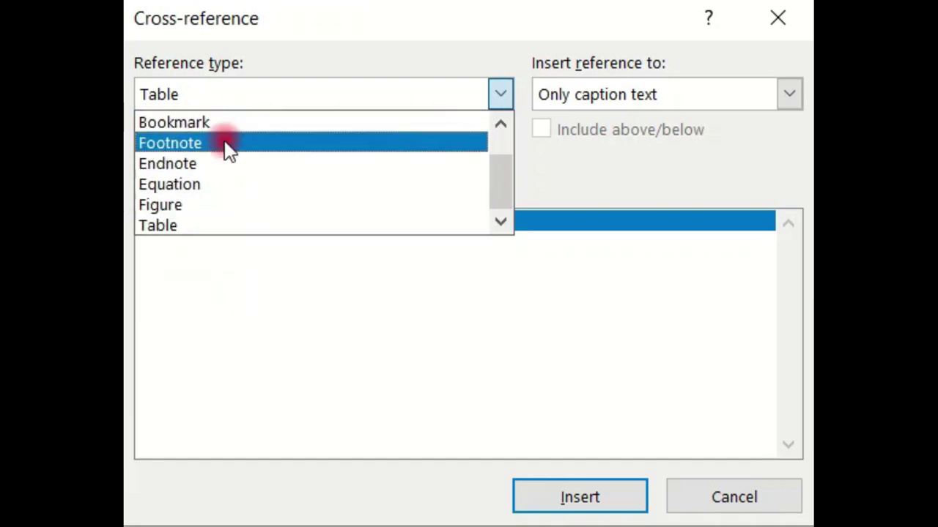
pyautogui.click(158, 225)
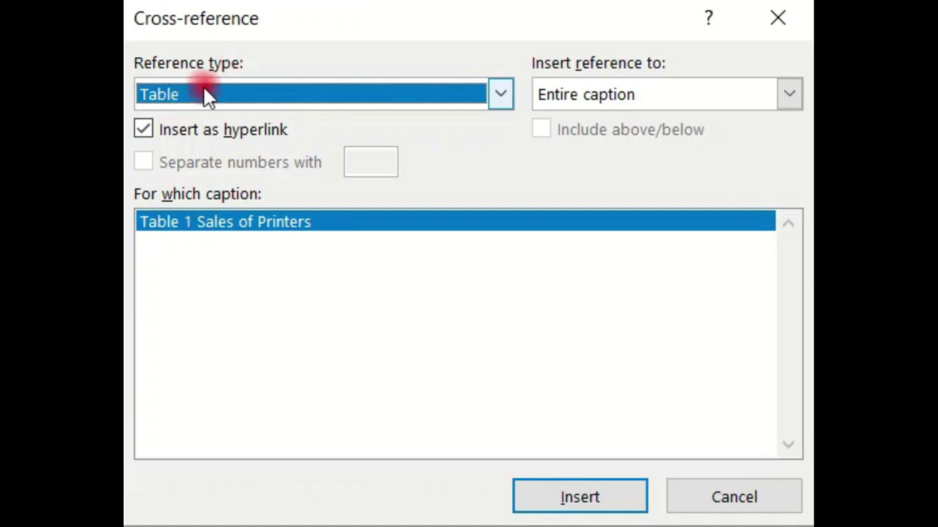
pyautogui.click(781, 96)
pyautogui.click(729, 41)
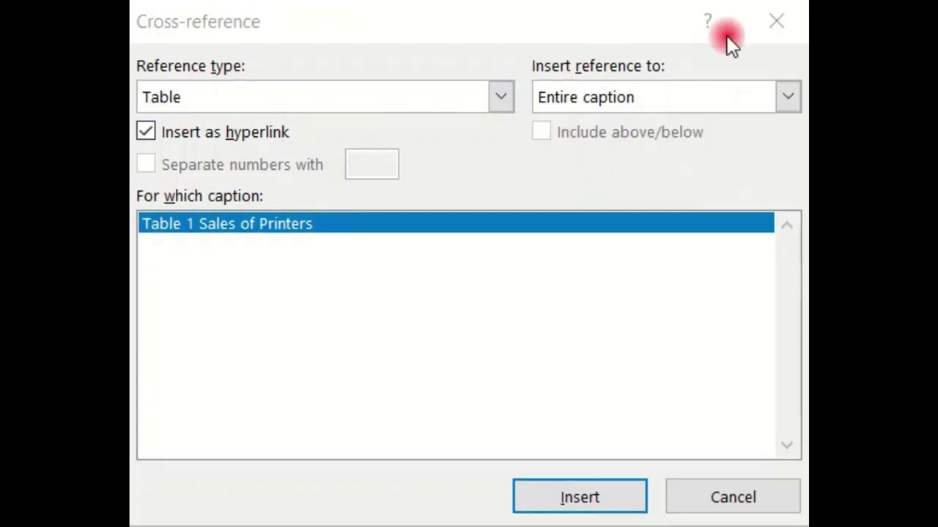
pyautogui.click(786, 97)
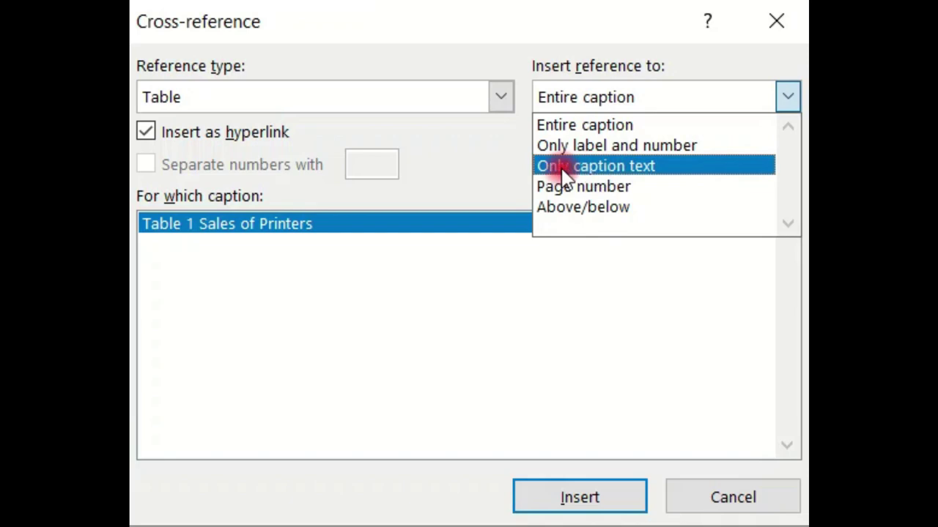
pyautogui.click(617, 168)
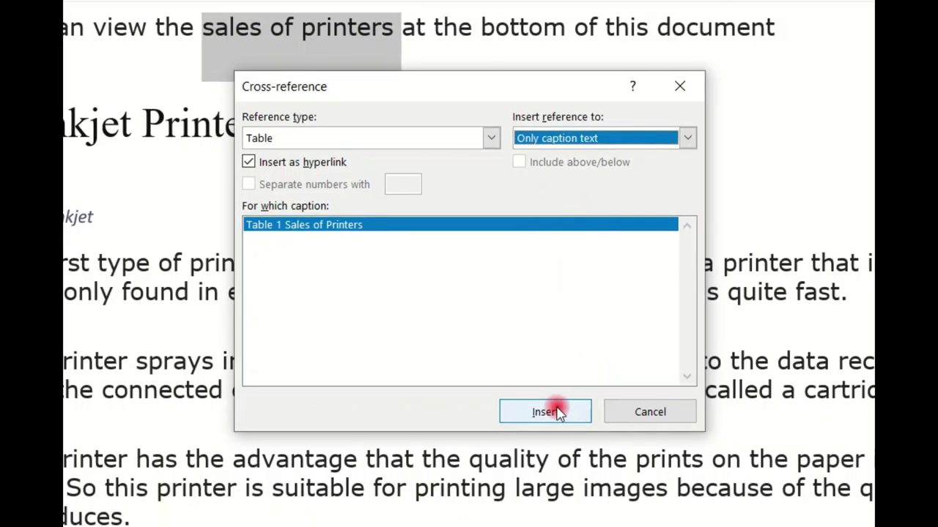
pyautogui.click(557, 412)
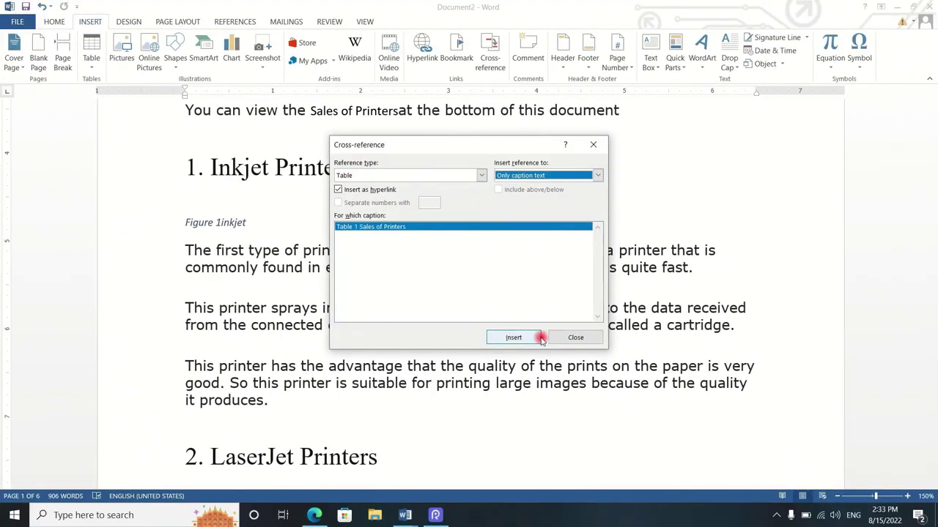
pyautogui.click(571, 335)
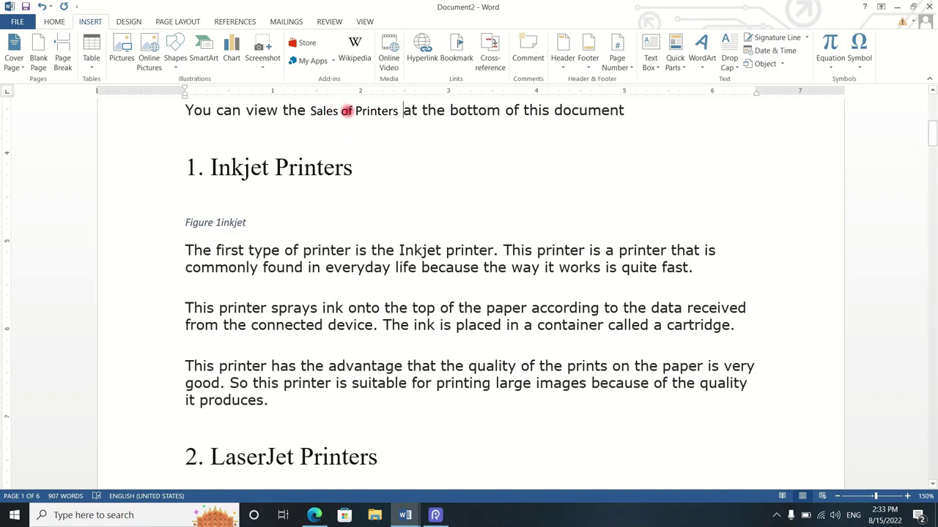
# Step: Test the Sales of Printers cross-reference to confirm it jumps to the Table 1 caption
pyautogui.click(375, 122)
pyautogui.click(629, 110)
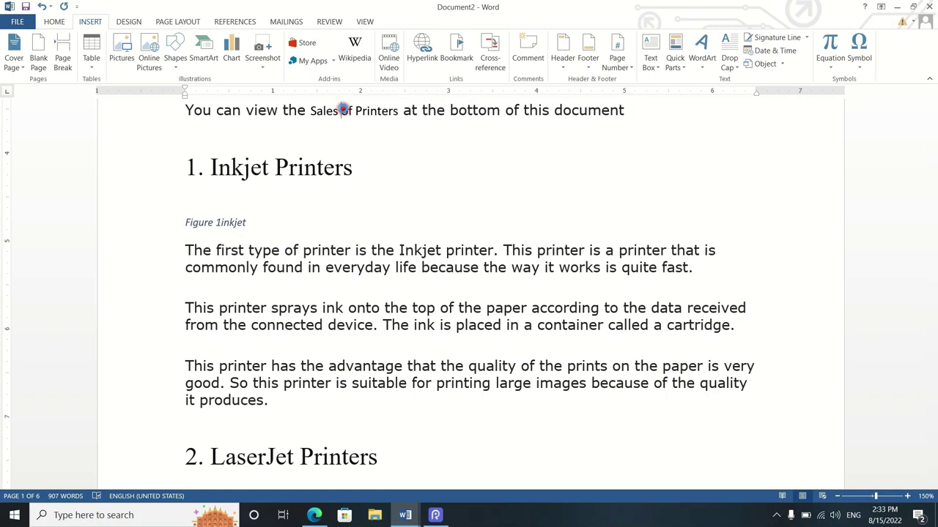
pyautogui.keyDown('ctrl'); pyautogui.click(344, 112); pyautogui.keyUp('ctrl')
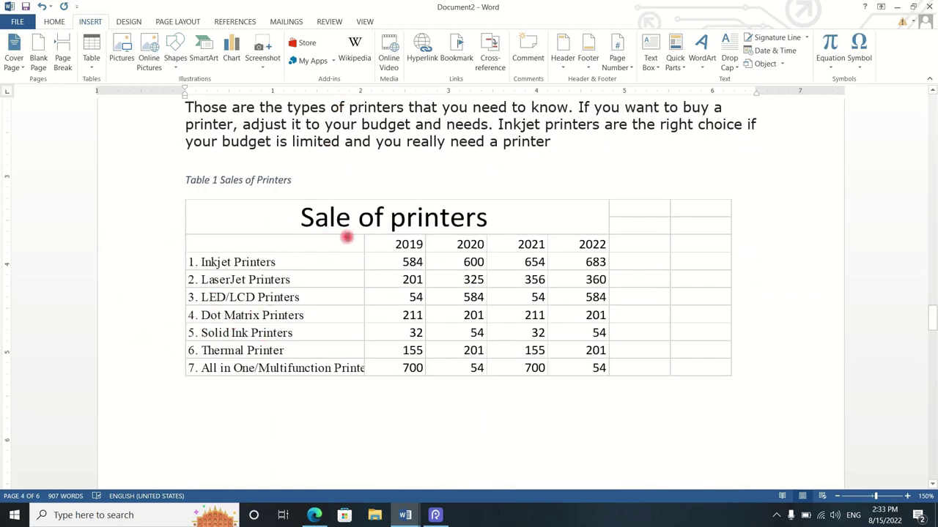
pyautogui.scroll(10, 346, 237)
pyautogui.scroll(10, 341, 249)
pyautogui.scroll(10, 336, 263)
pyautogui.scroll(5, 324, 291)
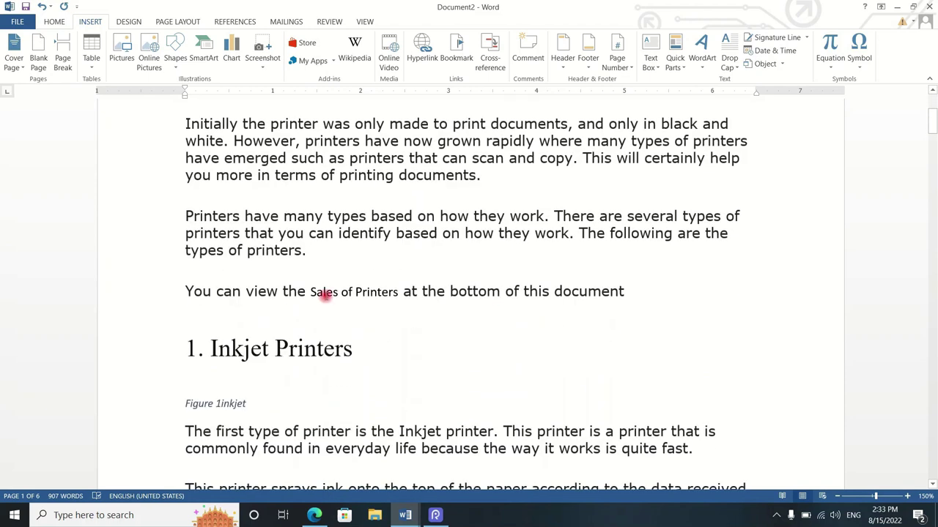
# Step: Colour the whole Sales of Printers reference red with Font Color
pyautogui.click(363, 291)
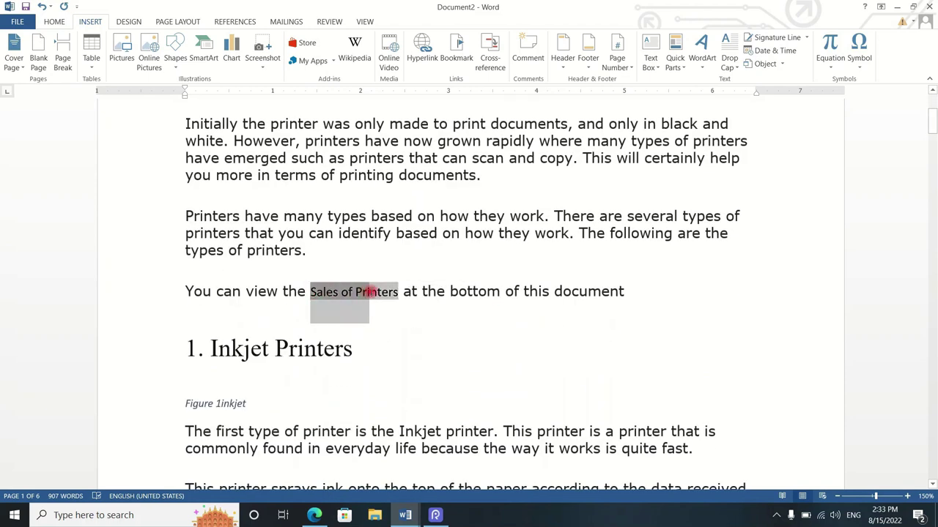
pyautogui.moveTo(370, 291); pyautogui.dragTo(406, 330)
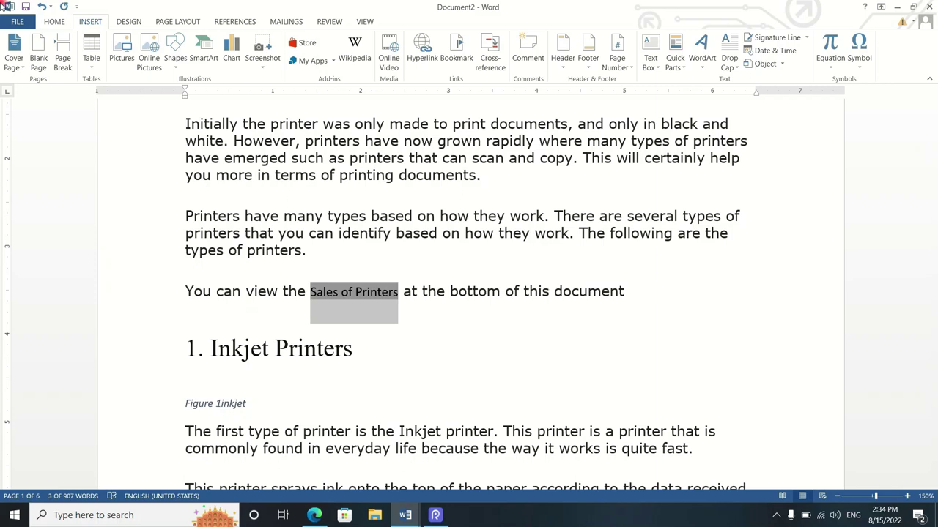
pyautogui.click(46, 24)
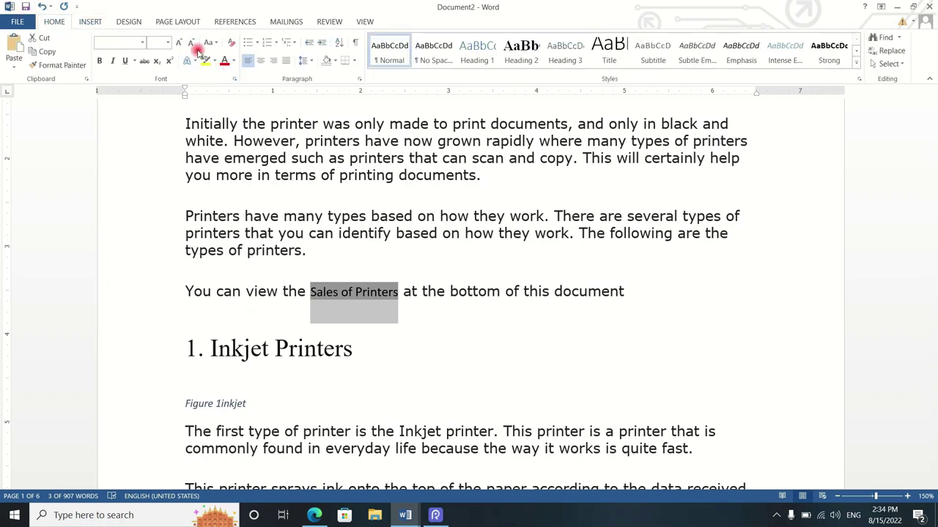
pyautogui.click(234, 63)
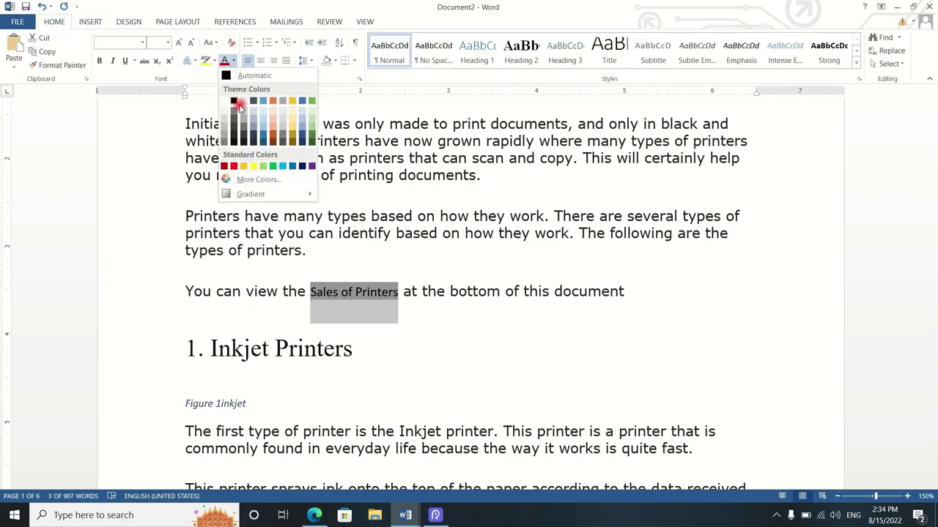
pyautogui.click(239, 164)
pyautogui.click(406, 330)
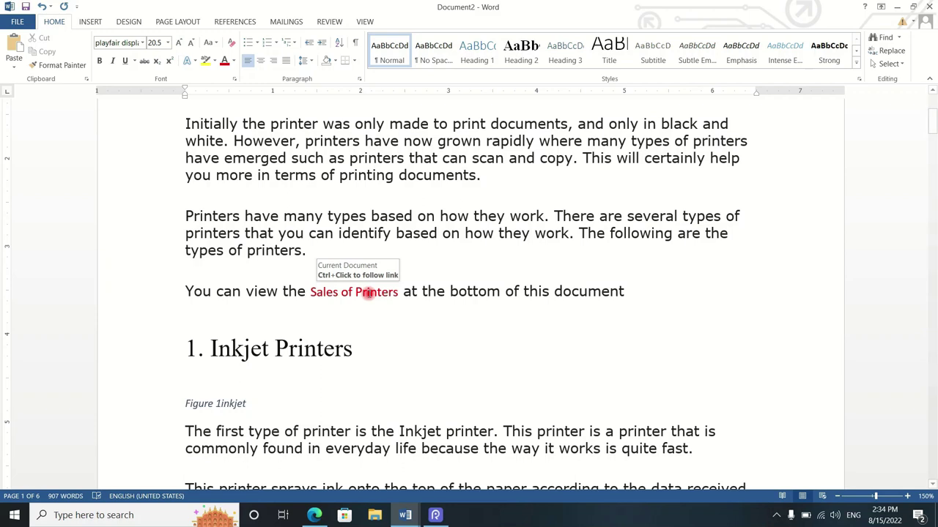
pyautogui.scroll(-1, 371, 292)
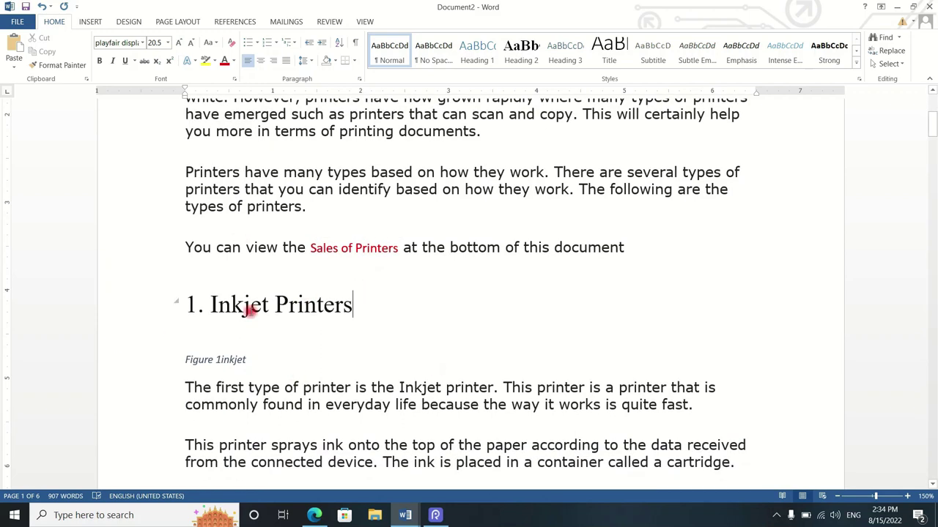
# Step: Scroll down to page 5 and select the black Canon inkjet printer photo
pyautogui.scroll(-3, 299, 389)
pyautogui.scroll(1, 310, 279)
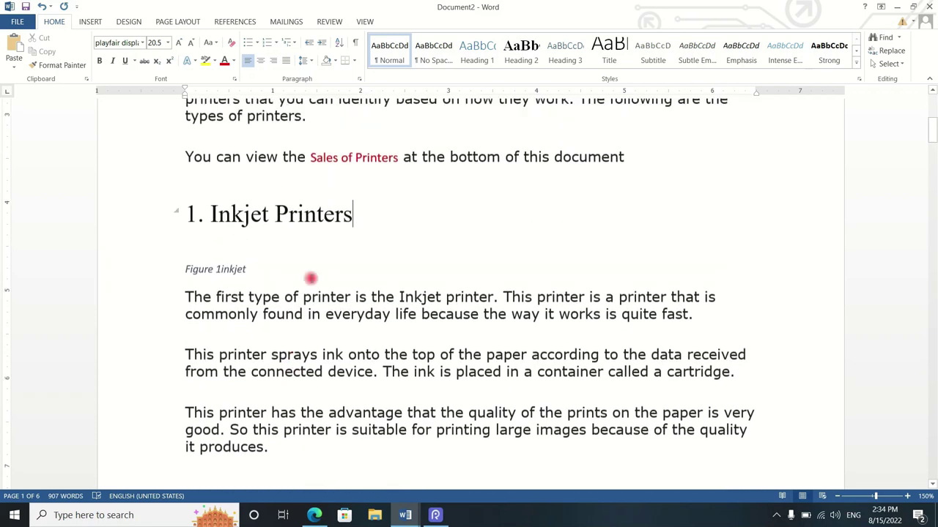
pyautogui.scroll(-3, 272, 318)
pyautogui.scroll(2, 360, 340)
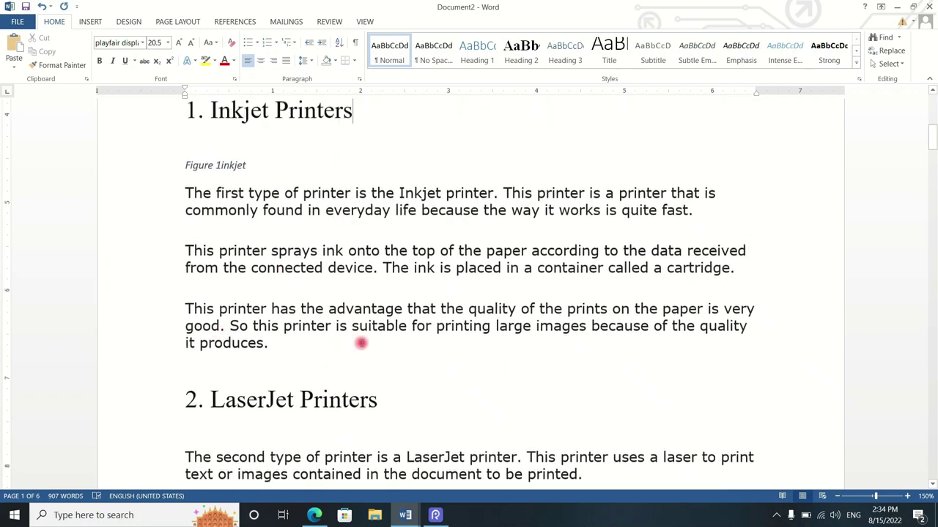
pyautogui.scroll(-10, 289, 346)
pyautogui.scroll(-10, 342, 350)
pyautogui.scroll(-10, 352, 346)
pyautogui.scroll(-10, 352, 348)
pyautogui.scroll(-5, 352, 348)
pyautogui.scroll(-1, 352, 348)
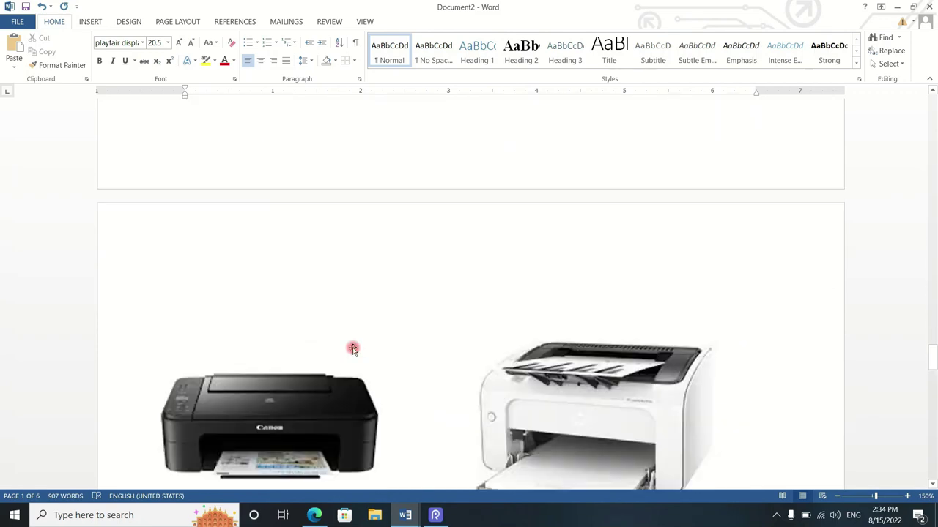
pyautogui.scroll(-5, 352, 348)
pyautogui.scroll(5, 275, 249)
pyautogui.scroll(5, 275, 249)
pyautogui.scroll(10, 274, 247)
pyautogui.scroll(-7, 274, 248)
pyautogui.scroll(-10, 274, 247)
pyautogui.scroll(-7, 275, 247)
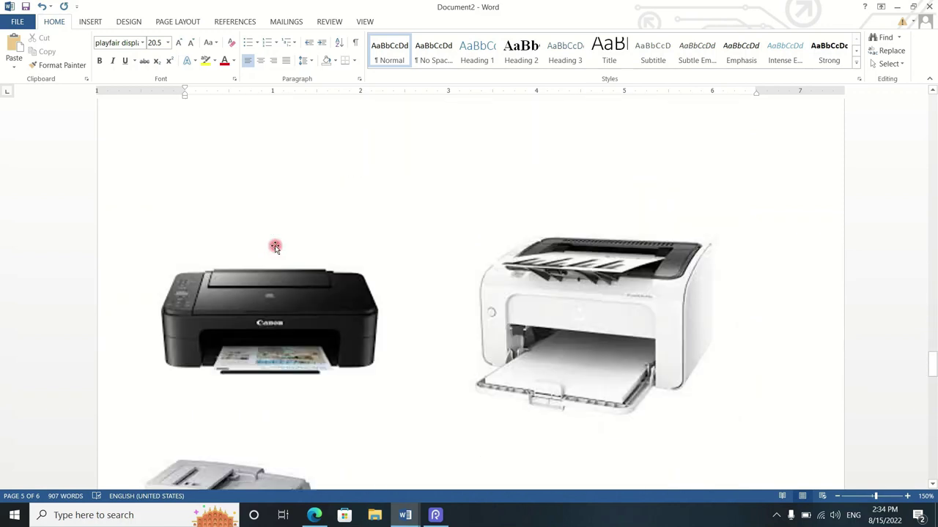
pyautogui.scroll(-3, 275, 247)
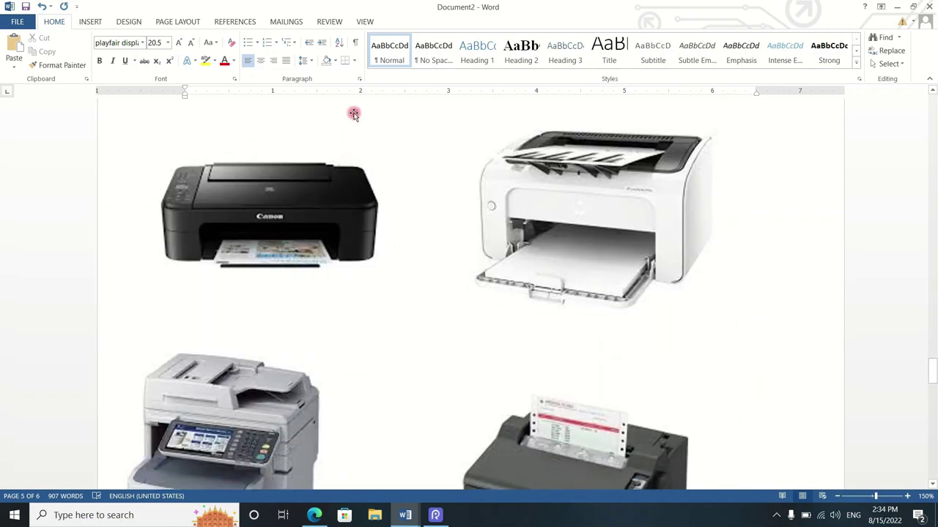
pyautogui.click(294, 215)
pyautogui.scroll(2, 259, 233)
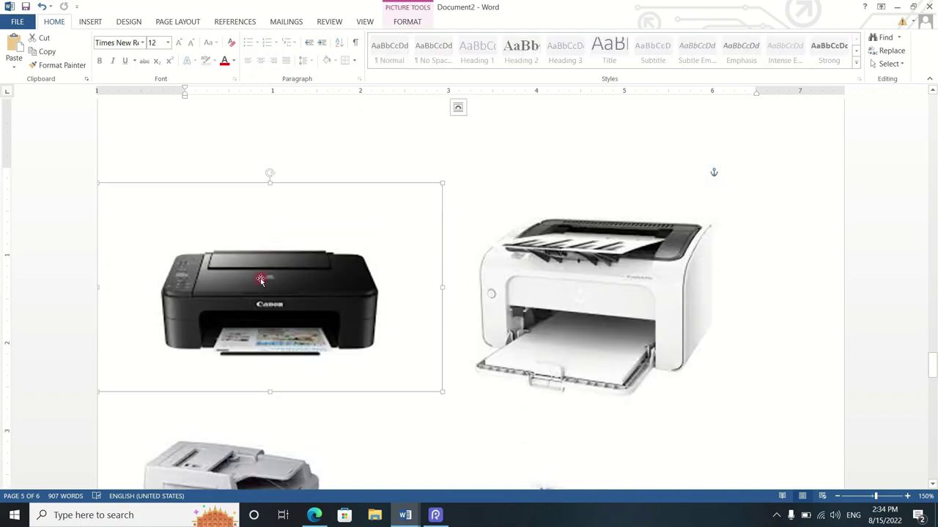
# Step: Caption the photo 'Figure 2inkjet printer', with label Figure and position Above
pyautogui.rightClick(284, 203)
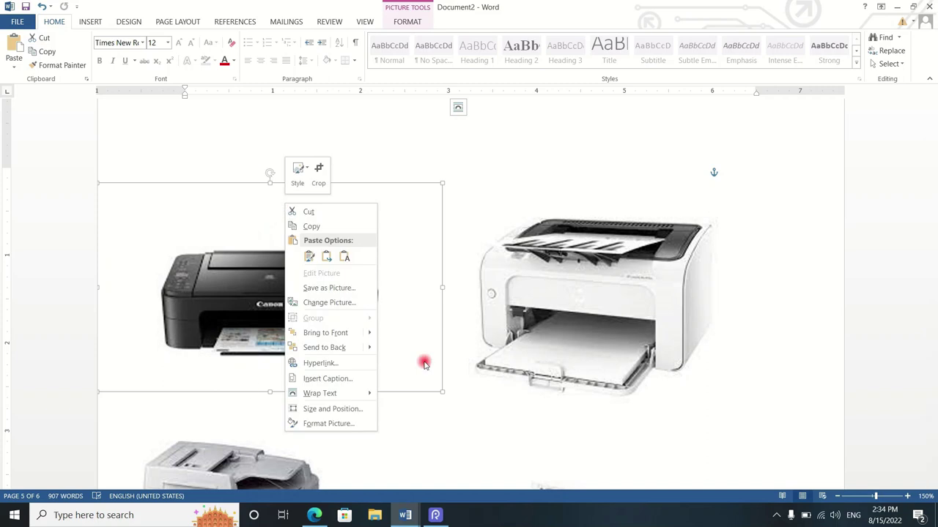
pyautogui.click(345, 378)
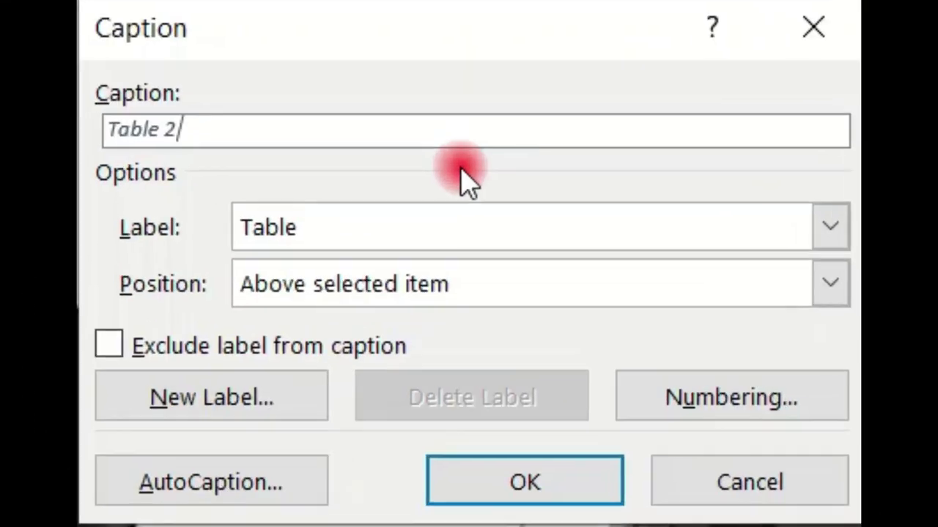
pyautogui.write('int')
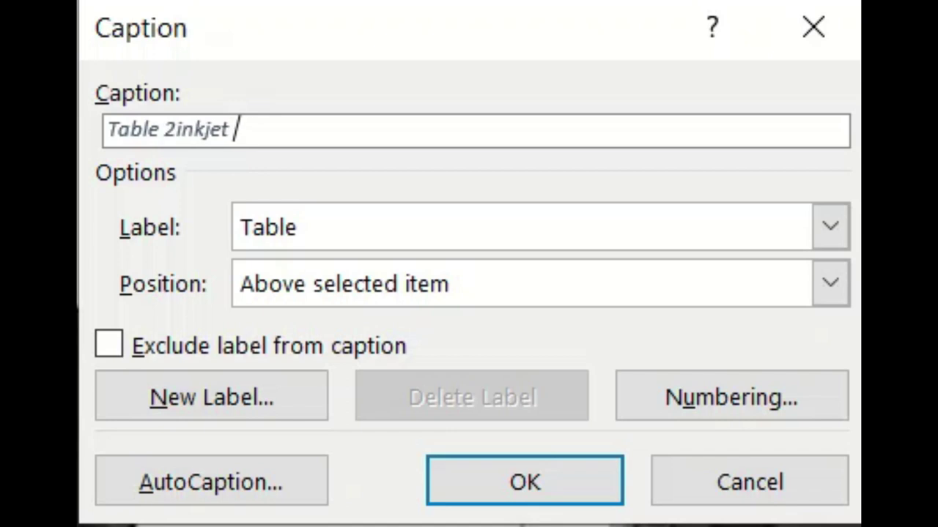
pyautogui.write('er')
pyautogui.click(830, 227)
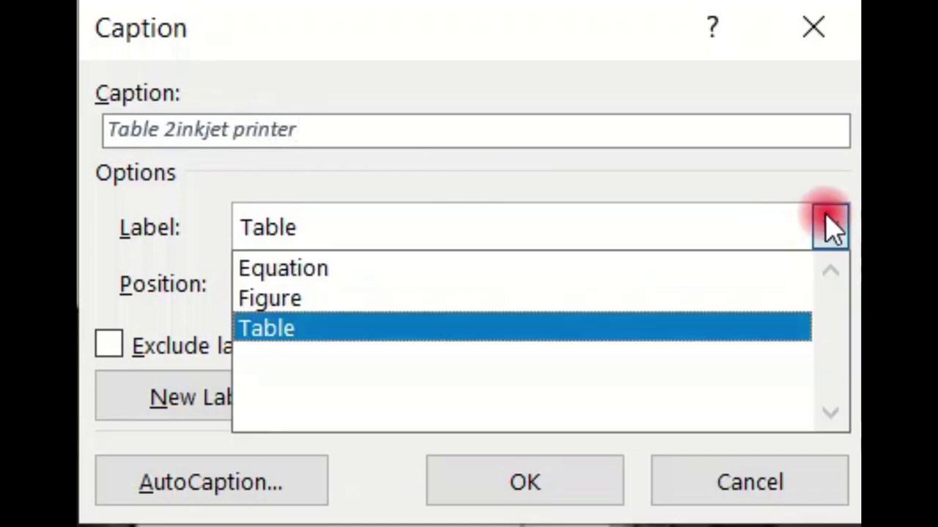
pyautogui.click(506, 289)
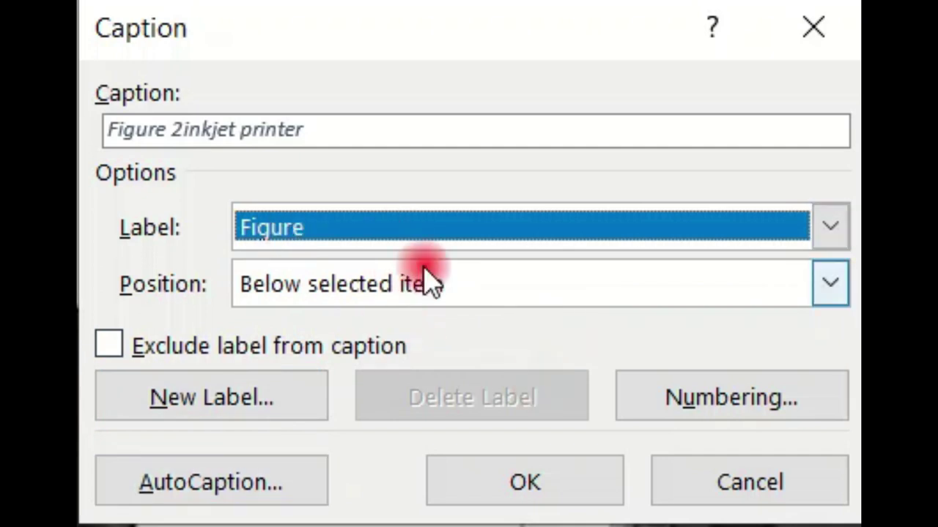
pyautogui.click(408, 292)
pyautogui.click(364, 324)
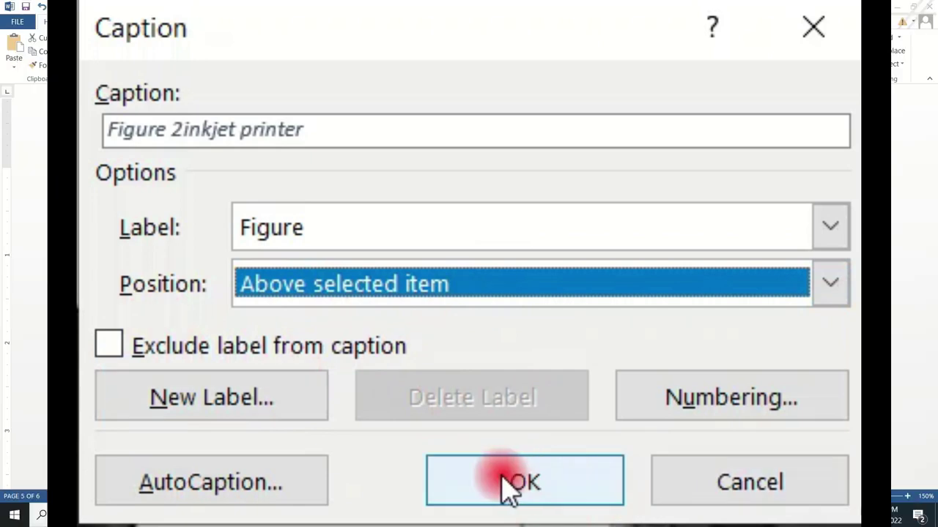
pyautogui.click(507, 484)
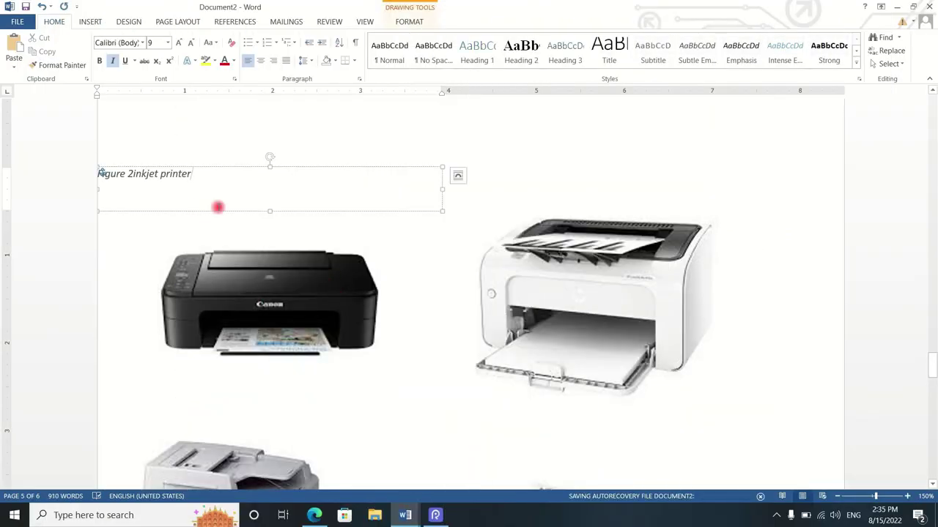
pyautogui.click(239, 232)
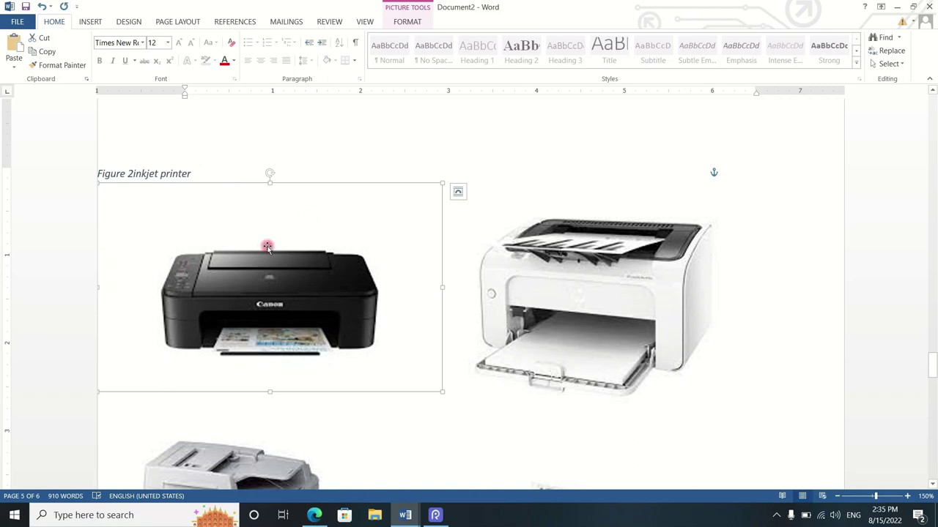
# Step: Replace the Inkjet Printers heading with a Figure 2inkjet printer cross-reference showing only caption text
pyautogui.scroll(5, 264, 242)
pyautogui.scroll(5, 264, 241)
pyautogui.scroll(5, 263, 242)
pyautogui.scroll(5, 263, 242)
pyautogui.scroll(5, 265, 243)
pyautogui.scroll(5, 265, 243)
pyautogui.scroll(5, 266, 243)
pyautogui.scroll(5, 265, 243)
pyautogui.scroll(-1, 265, 243)
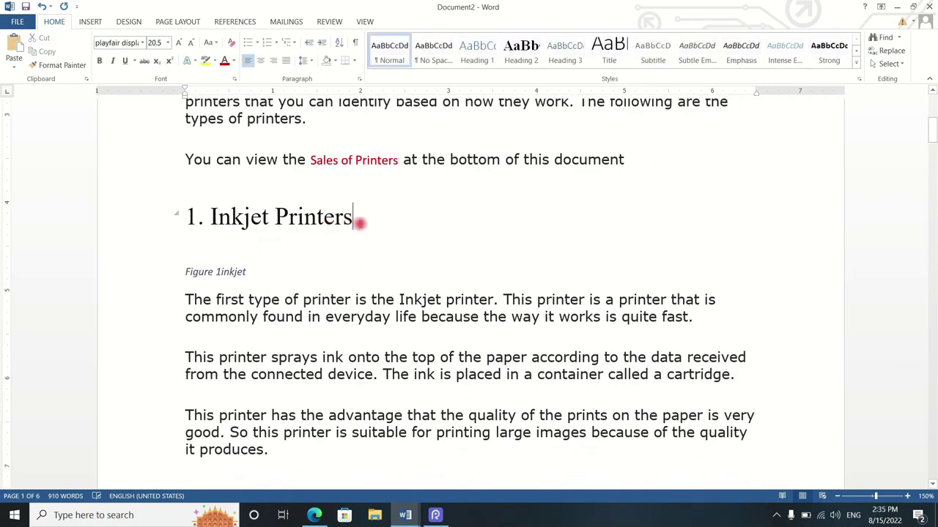
pyautogui.moveTo(355, 218); pyautogui.dragTo(202, 213)
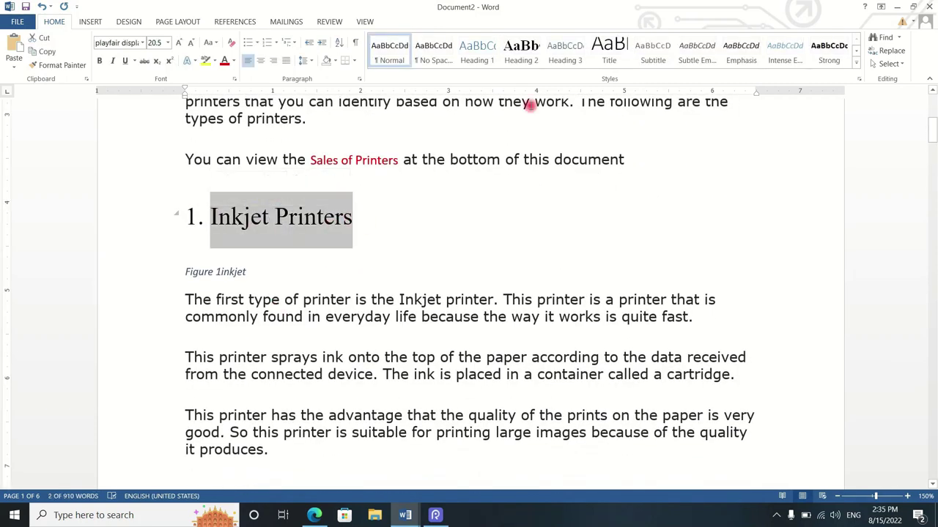
pyautogui.click(90, 21)
pyautogui.click(515, 58)
pyautogui.click(490, 48)
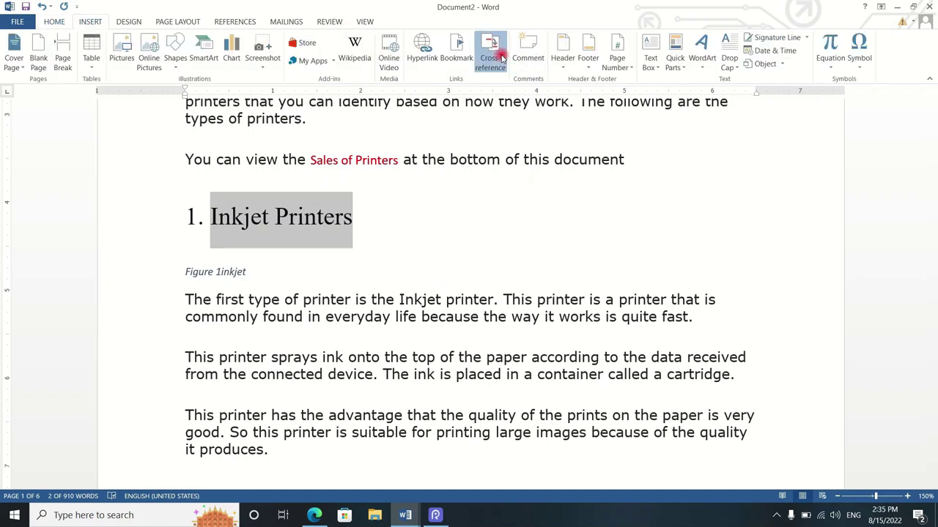
pyautogui.click(480, 176)
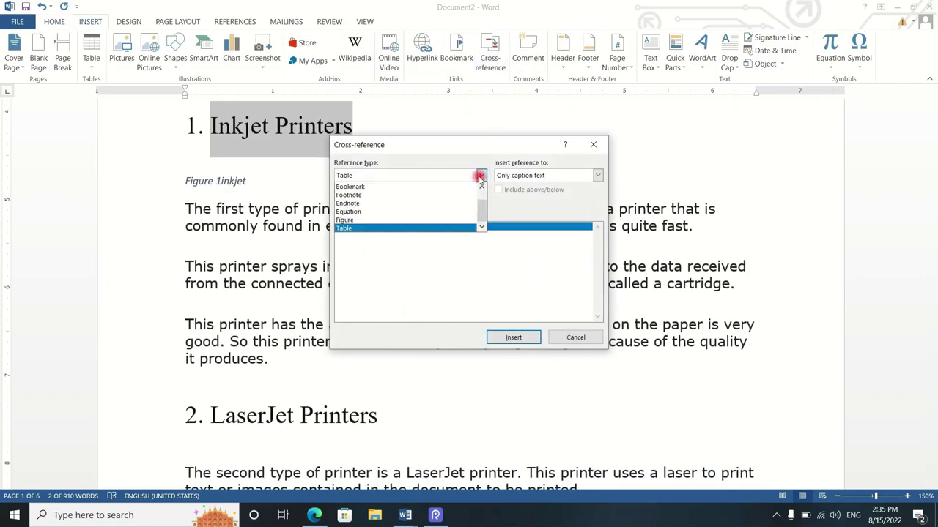
pyautogui.click(359, 220)
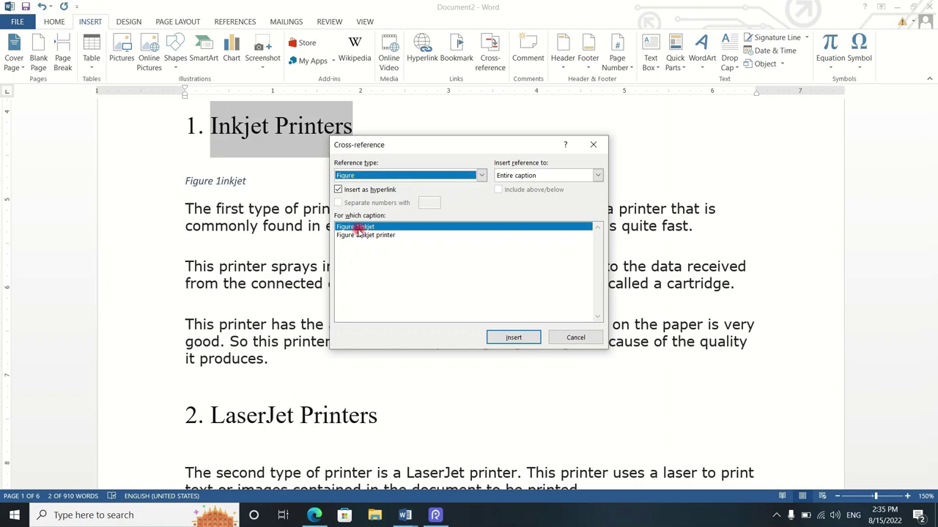
pyautogui.click(359, 235)
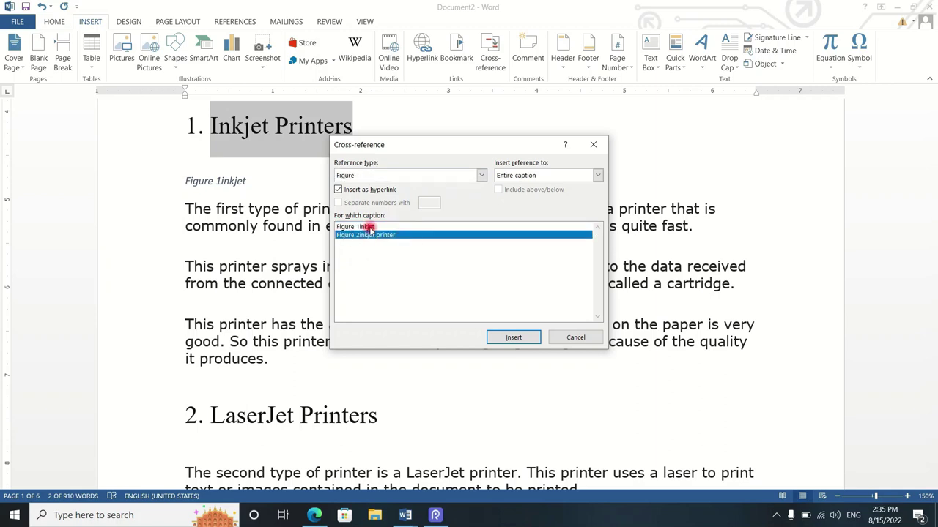
pyautogui.click(370, 228)
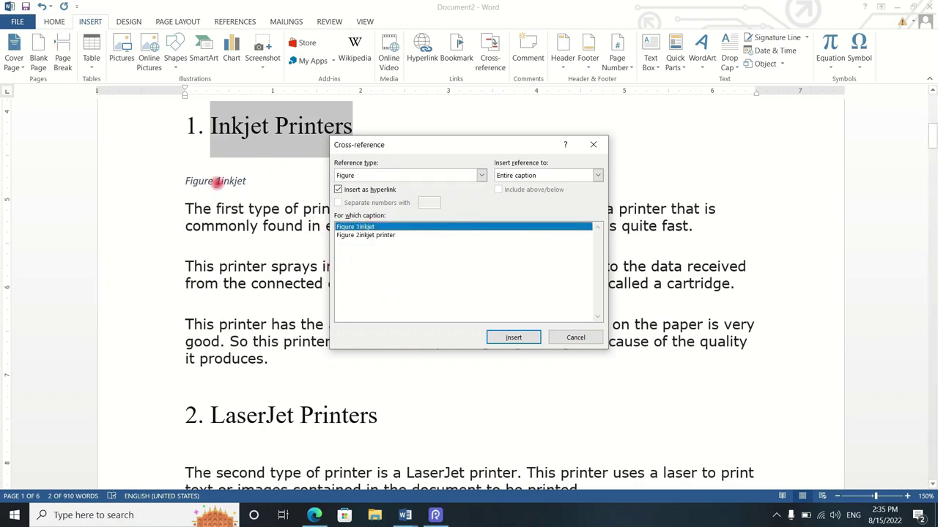
pyautogui.click(391, 236)
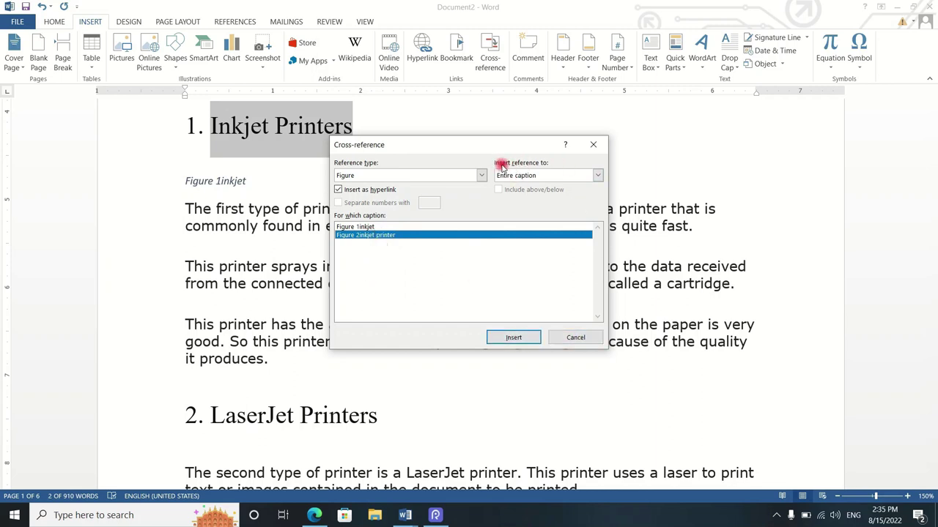
pyautogui.click(599, 176)
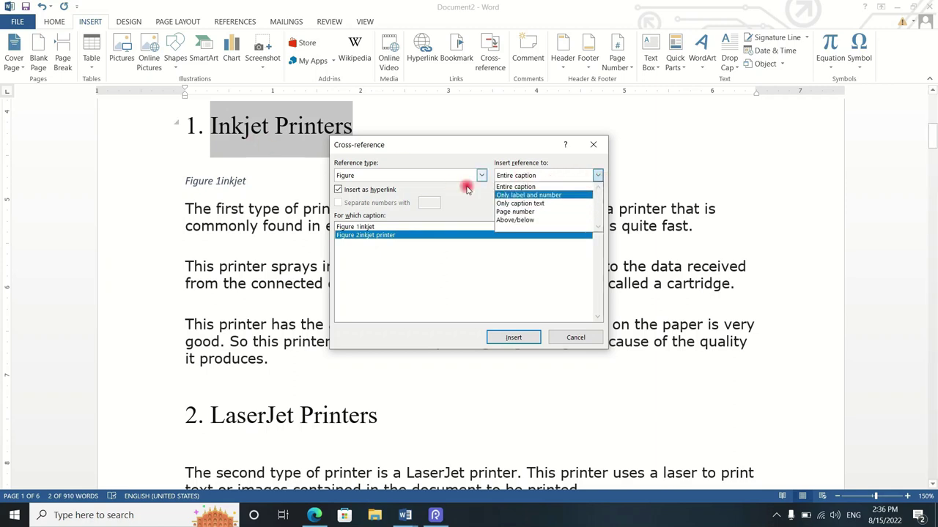
pyautogui.click(518, 206)
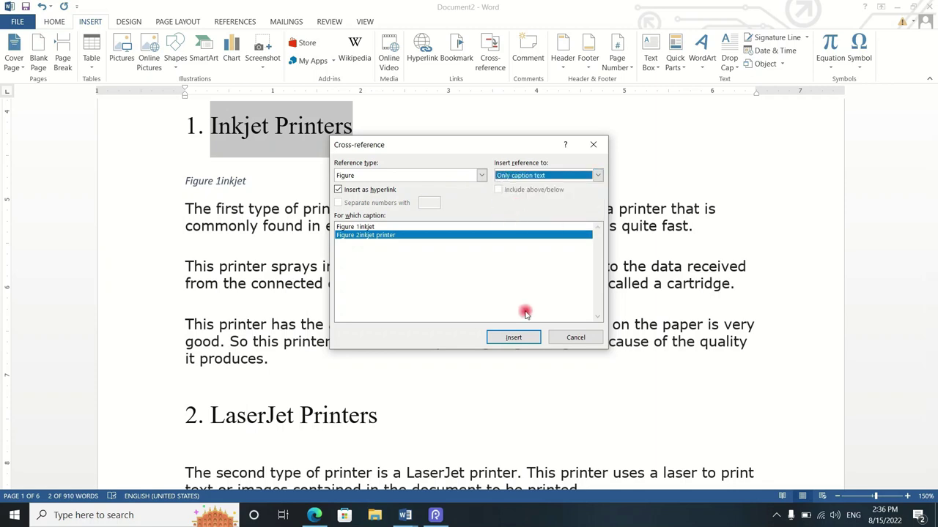
pyautogui.click(524, 340)
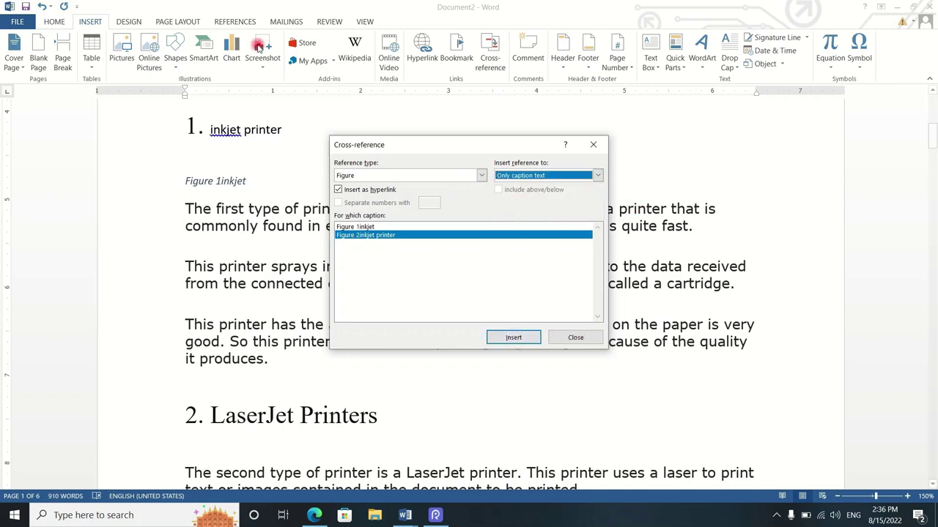
pyautogui.click(575, 338)
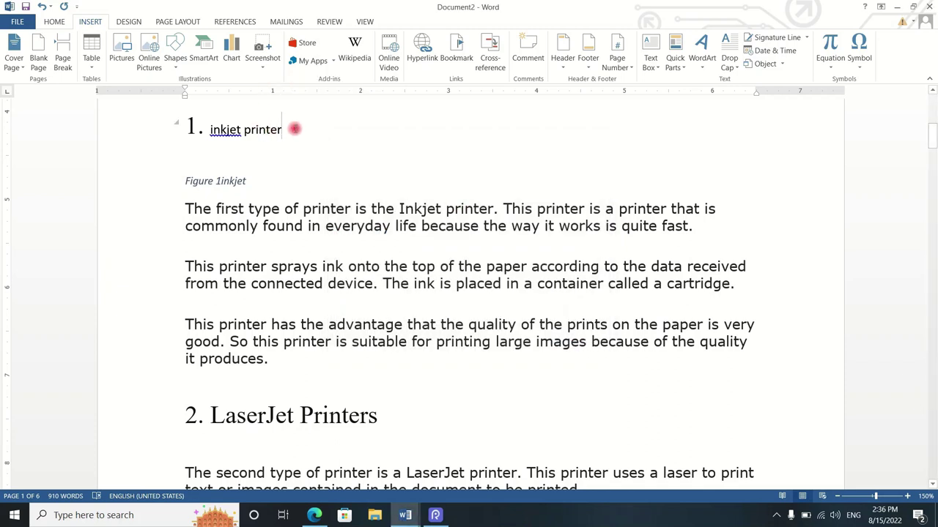
# Step: Enlarge the inkjet printer heading with four Grow Font steps
pyautogui.moveTo(293, 130); pyautogui.dragTo(209, 129)
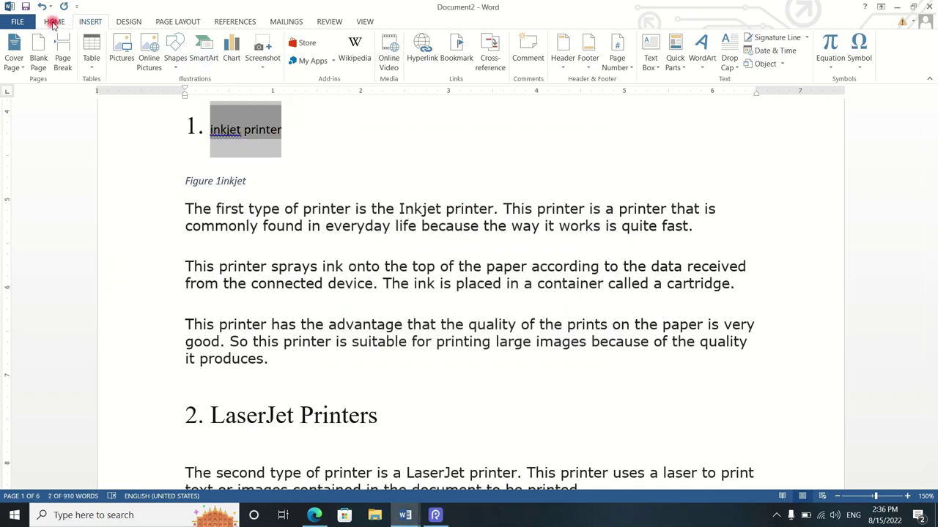
pyautogui.click(54, 22)
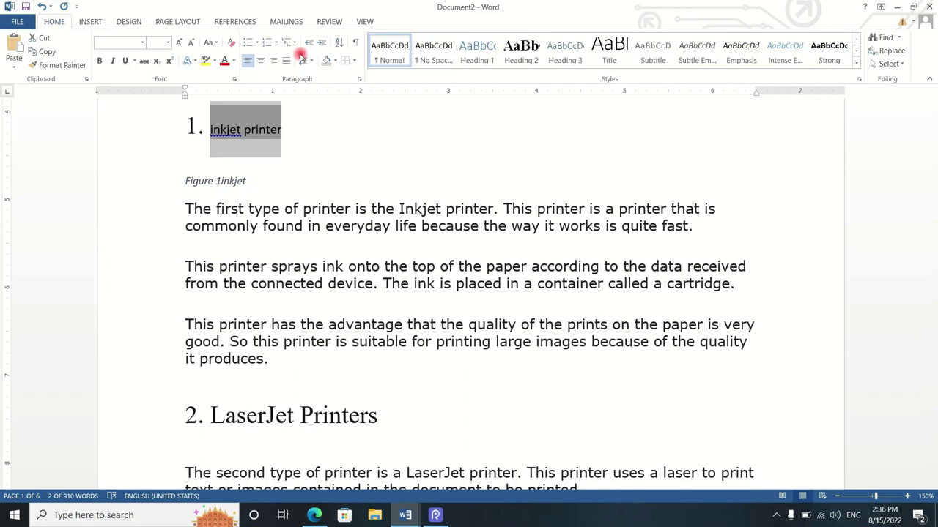
pyautogui.click(179, 43)
pyautogui.click(179, 43)
pyautogui.click(179, 43)
pyautogui.click(180, 42)
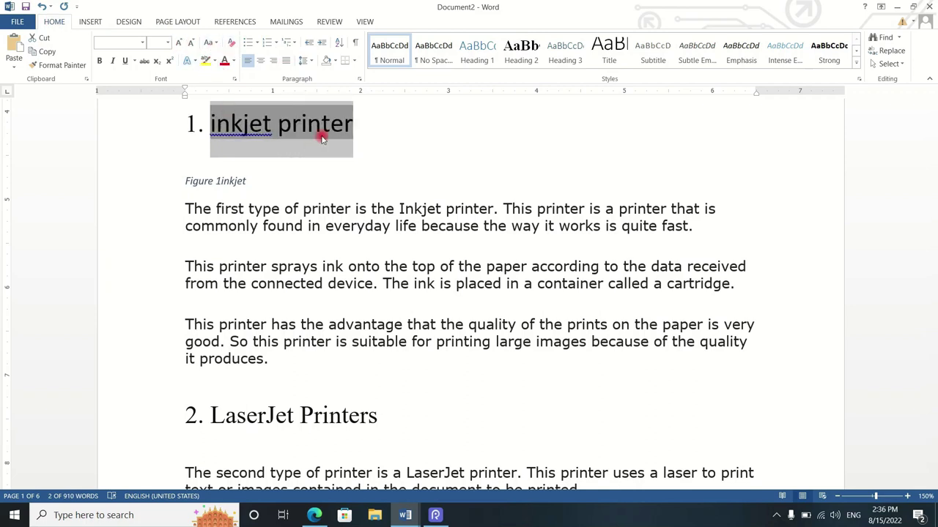
pyautogui.click(362, 126)
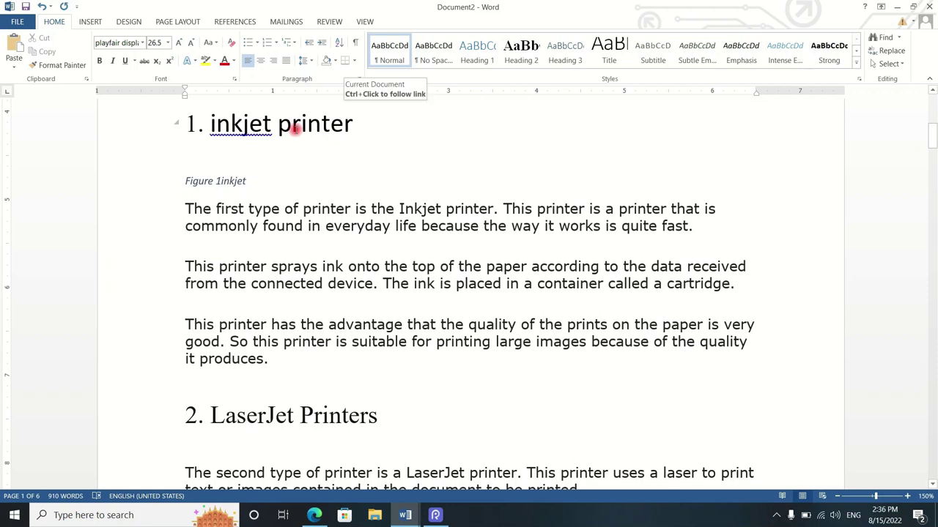
# Step: Follow the heading link to the Figure 2 caption, then return to the top of the document
pyautogui.keyDown('ctrl'); pyautogui.click(297, 126); pyautogui.keyUp('ctrl')
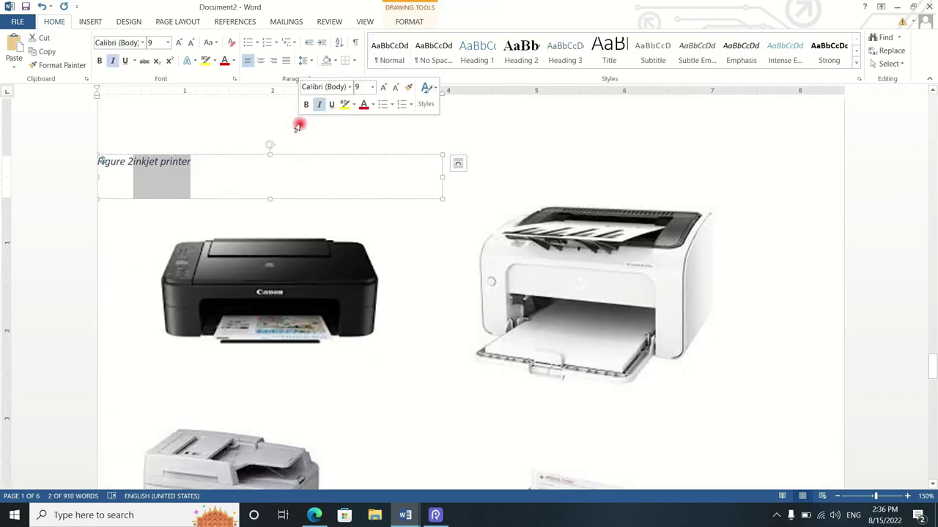
pyautogui.click(269, 313)
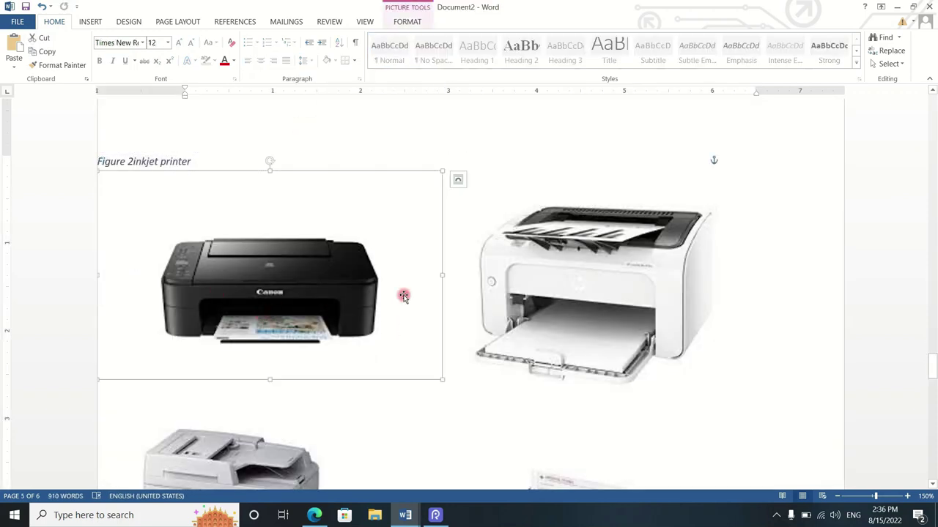
pyautogui.click(515, 188)
pyautogui.scroll(3, 477, 224)
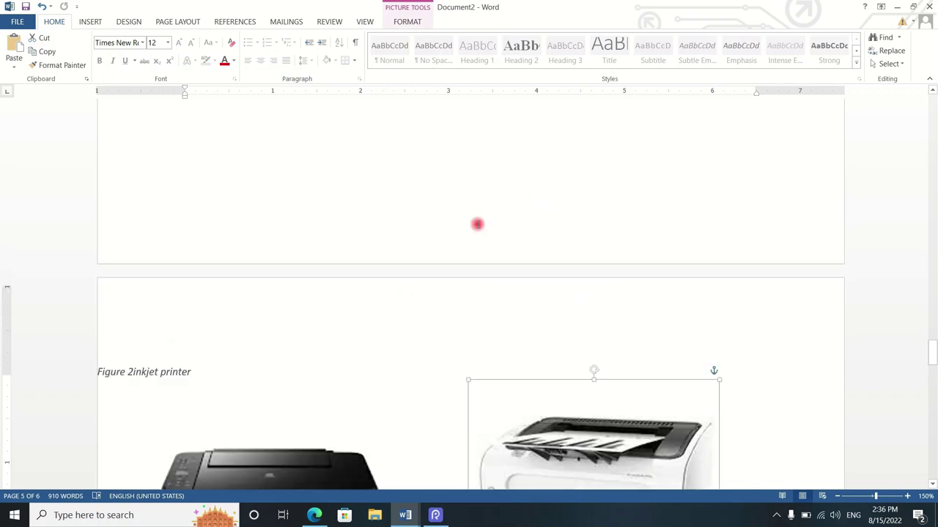
pyautogui.scroll(5, 164, 149)
pyautogui.scroll(10, 164, 149)
pyautogui.scroll(10, 164, 149)
pyautogui.scroll(10, 164, 149)
pyautogui.scroll(10, 164, 149)
pyautogui.scroll(5, 164, 149)
pyautogui.click(95, 20)
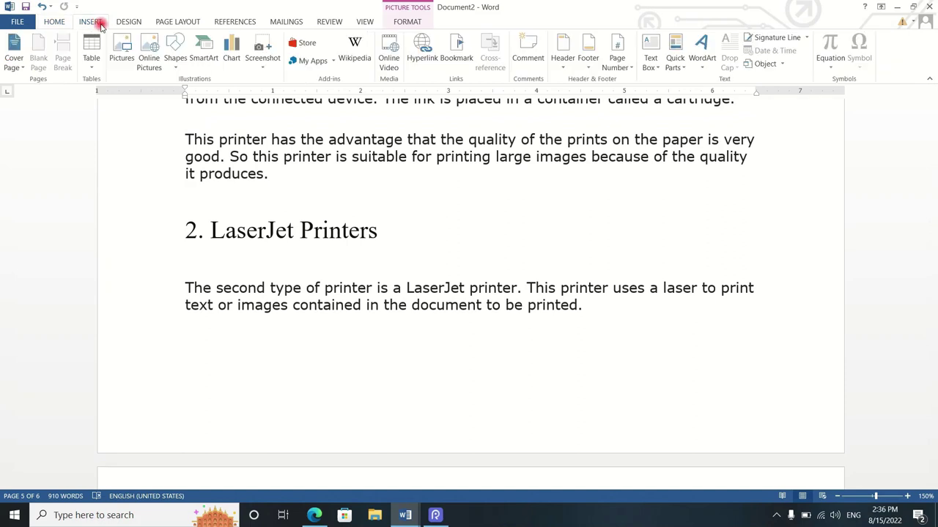
pyautogui.click(494, 124)
pyautogui.scroll(2, 494, 123)
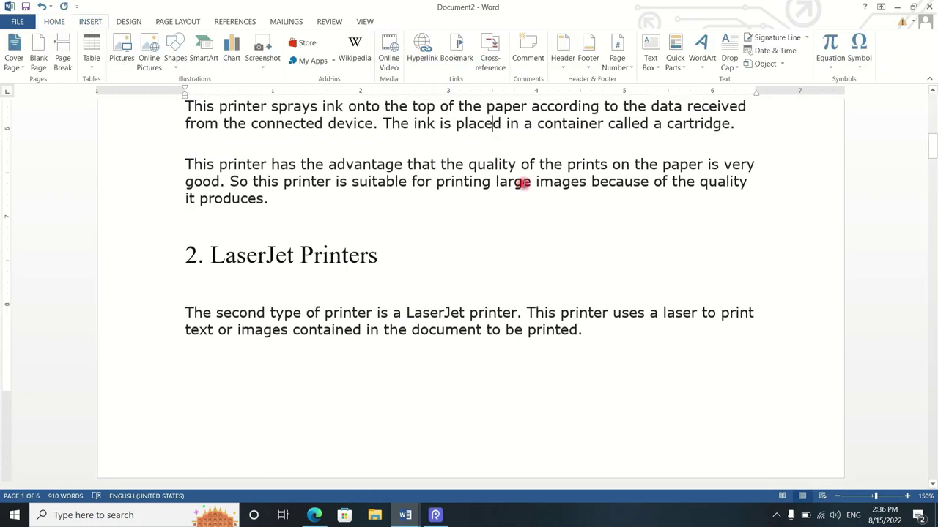
pyautogui.scroll(6, 538, 200)
# Step: Attach a comment reading 'Pune' to the words 'internet cafes' in the opening paragraph
pyautogui.scroll(6, 536, 199)
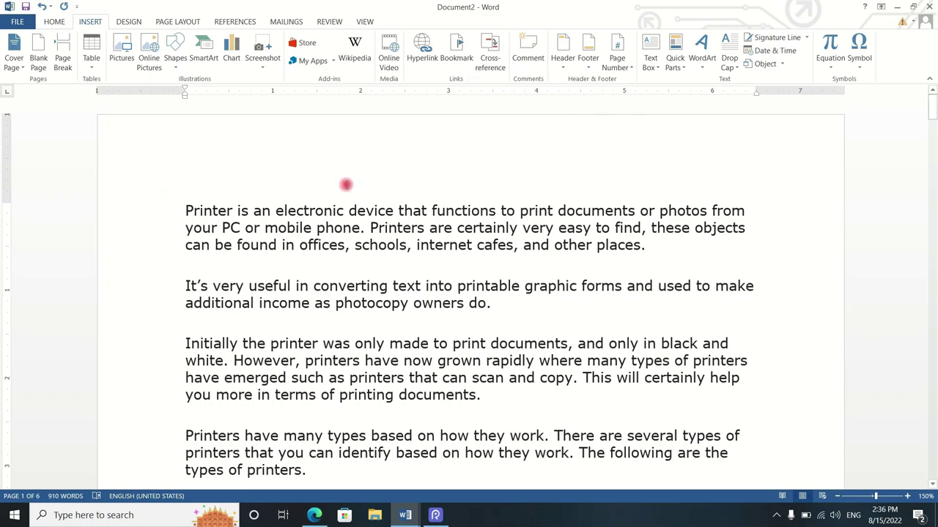
pyautogui.scroll(-2, 511, 158)
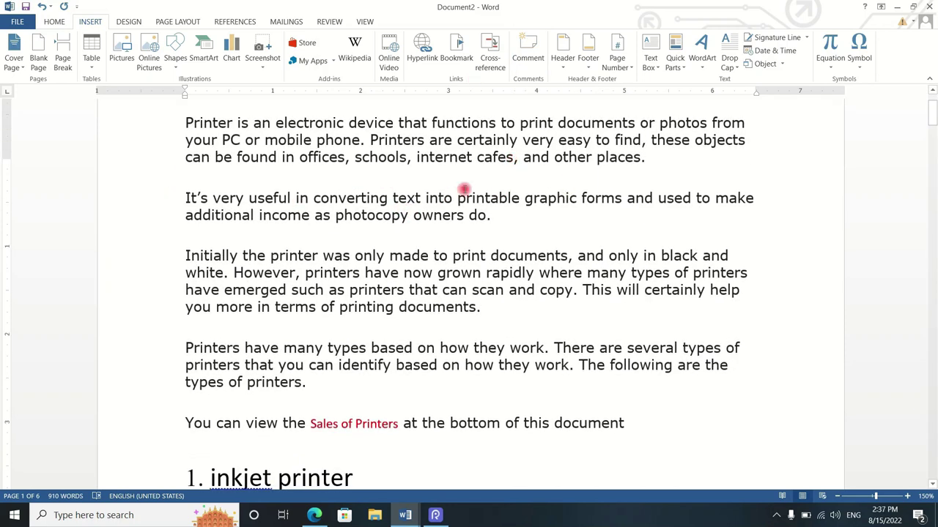
pyautogui.scroll(1, 463, 189)
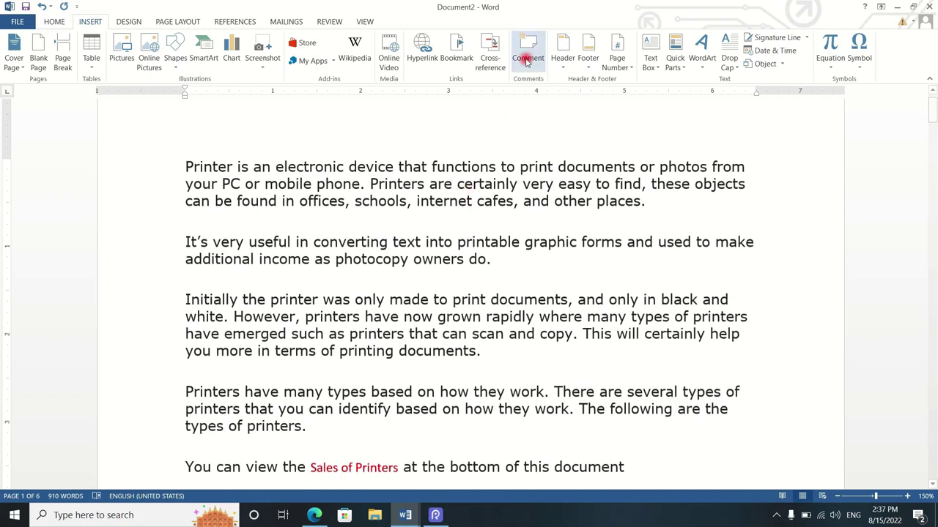
pyautogui.click(643, 201)
pyautogui.moveTo(622, 198)
pyautogui.mouseDown()
pyautogui.moveTo(530, 196)
pyautogui.moveTo(600, 203)
pyautogui.mouseUp()
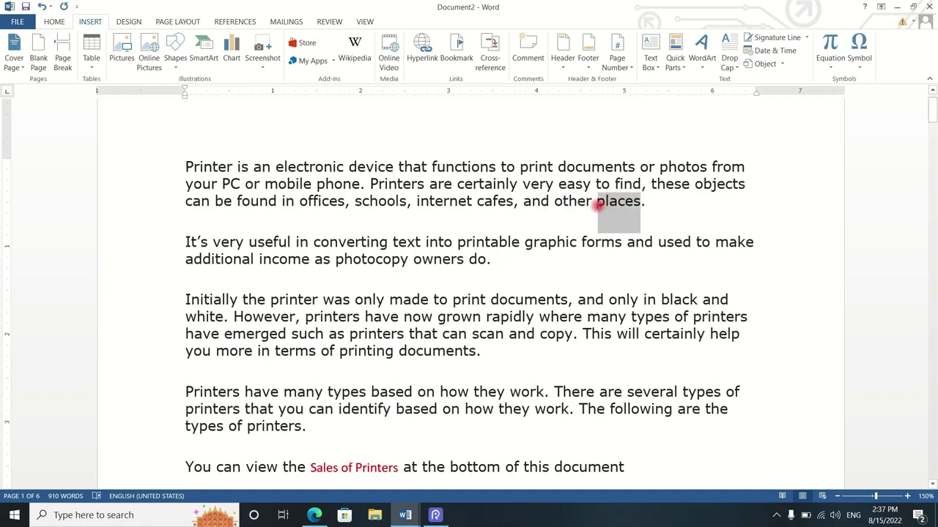
pyautogui.click(506, 230)
pyautogui.moveTo(417, 202); pyautogui.dragTo(513, 203)
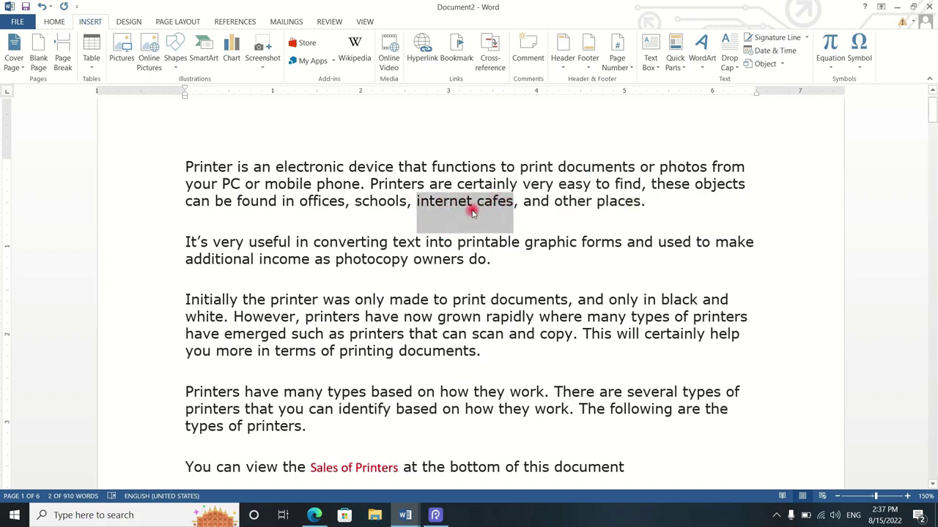
pyautogui.click(527, 53)
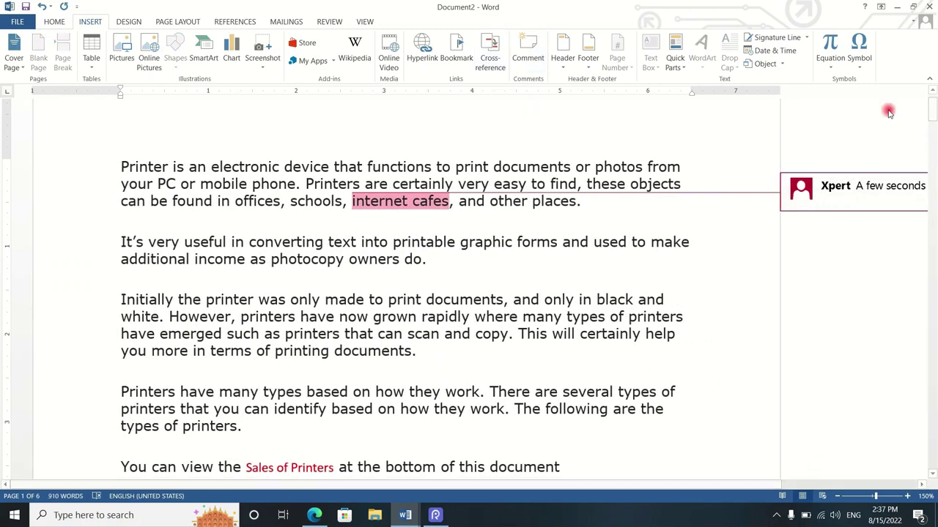
pyautogui.scroll(1, 852, 146)
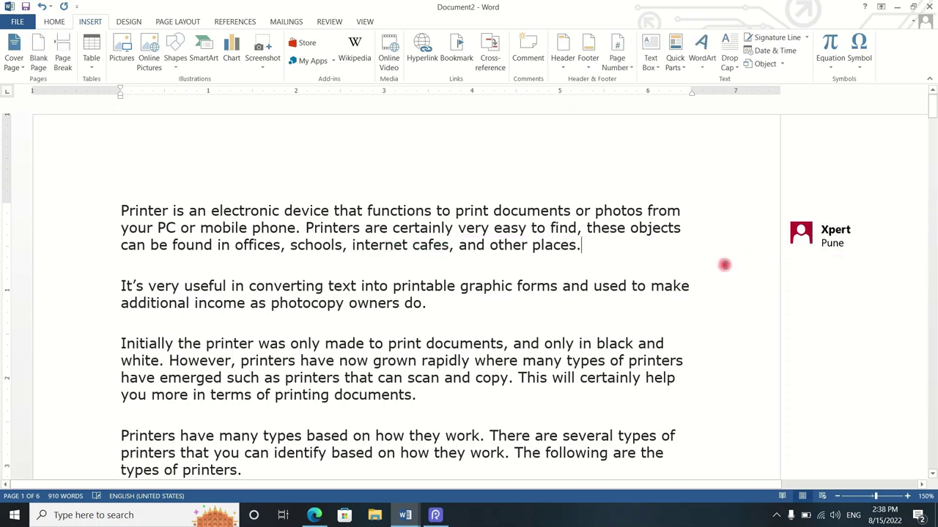
pyautogui.scroll(-10, 398, 208)
pyautogui.scroll(1, 397, 206)
# Step: Select 'cartridge' without its period and add a comment reading 'Like canon, epson'
pyautogui.scroll(-1, 398, 206)
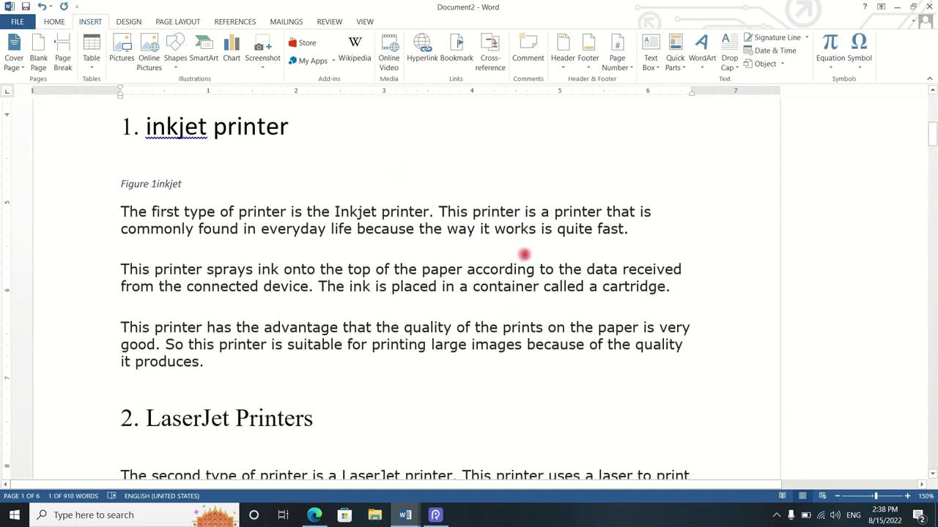
pyautogui.moveTo(602, 288); pyautogui.dragTo(673, 286)
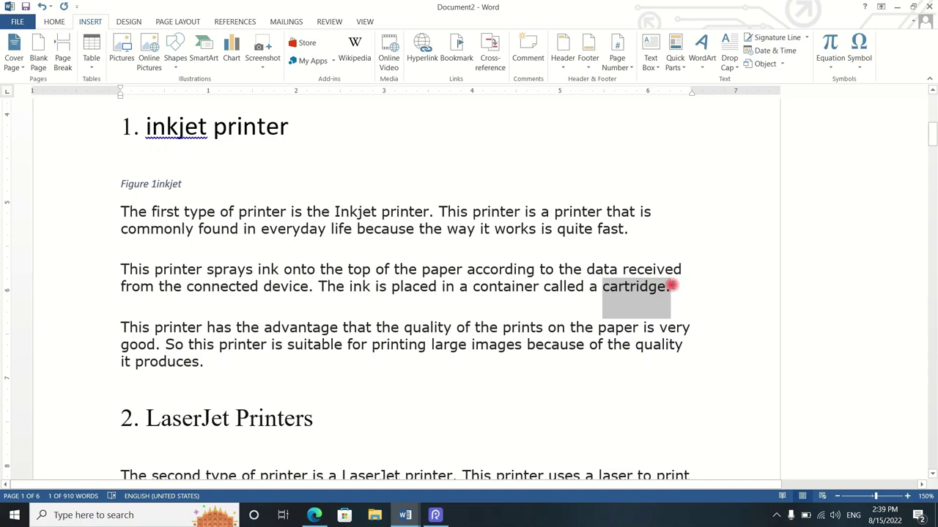
pyautogui.moveTo(671, 285); pyautogui.dragTo(662, 284)
pyautogui.click(528, 53)
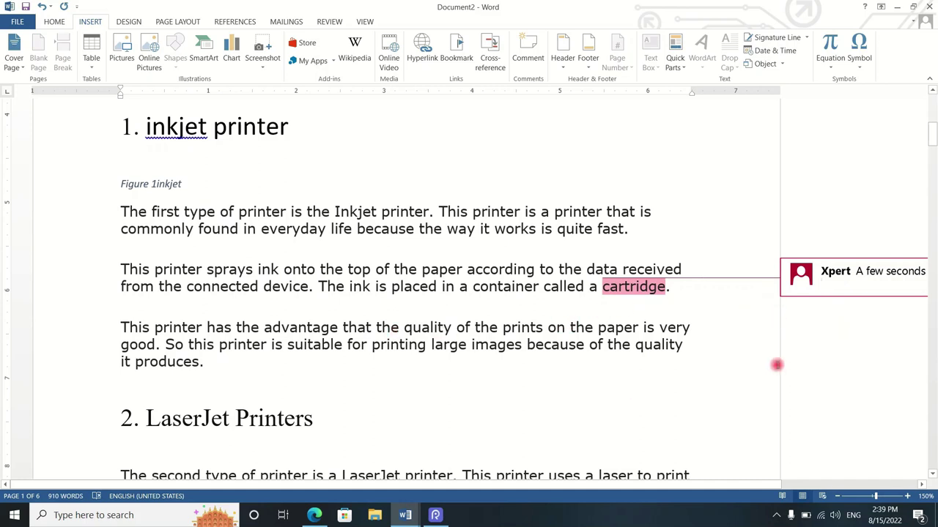
pyautogui.write('co')
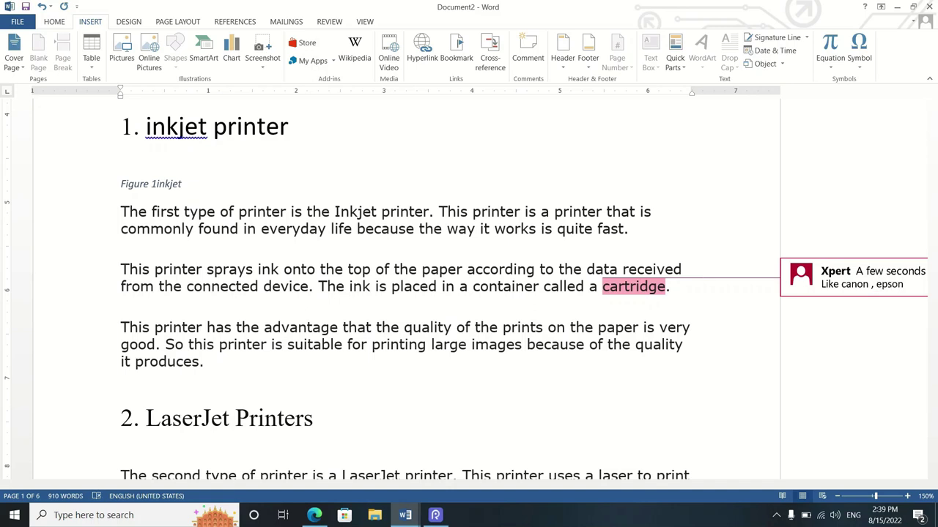
# Step: Finish the cartridge comment and review the comments on cartridge and internet cafes
pyautogui.click(739, 323)
pyautogui.scroll(5, 740, 322)
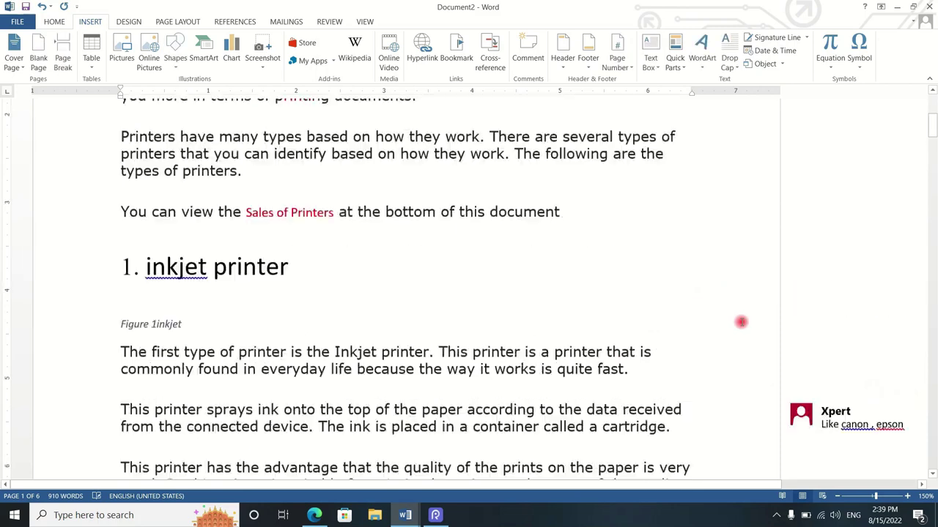
pyautogui.scroll(5, 784, 233)
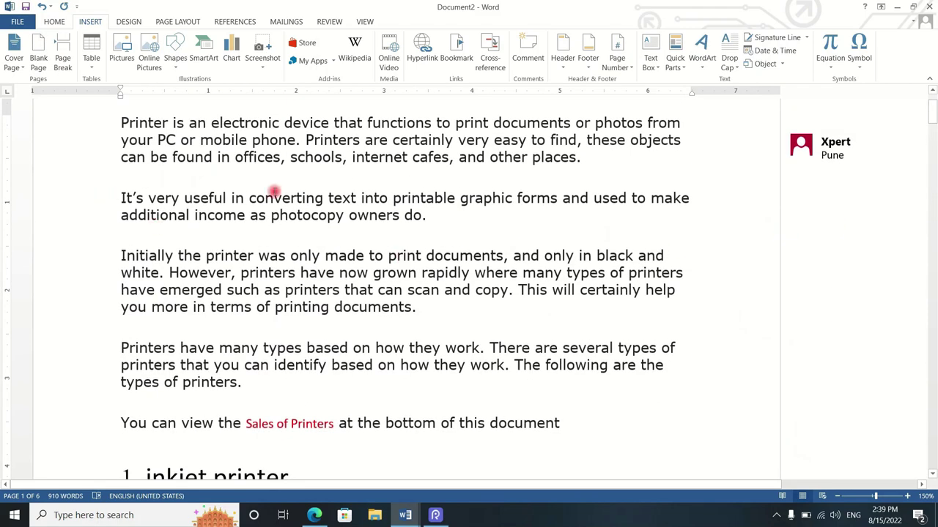
pyautogui.scroll(2, 806, 293)
pyautogui.scroll(-4, 760, 247)
pyautogui.scroll(-4, 760, 247)
pyautogui.scroll(-3, 760, 247)
pyautogui.click(864, 286)
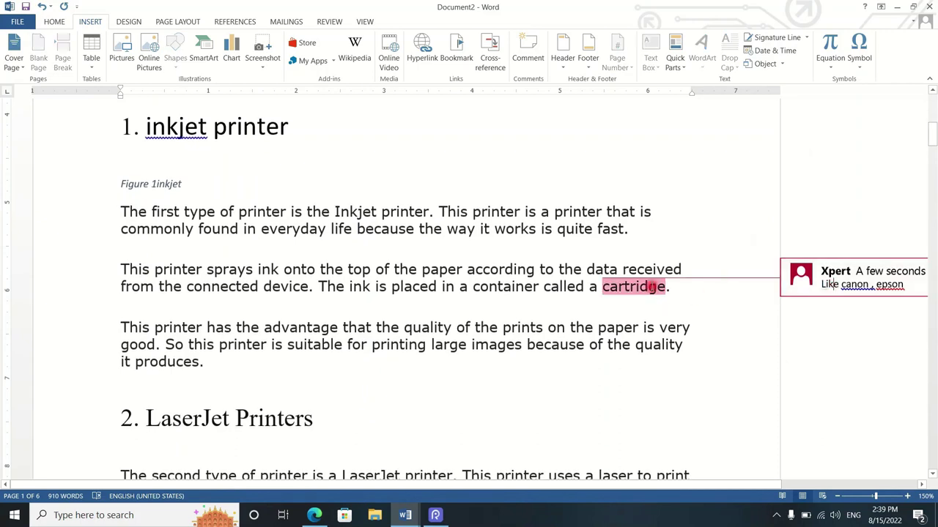
pyautogui.scroll(3, 318, 302)
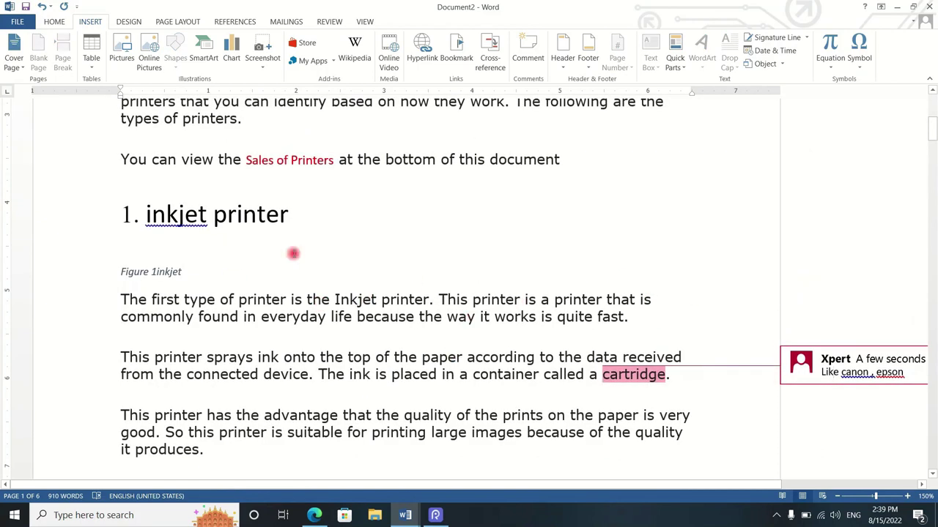
pyautogui.scroll(4, 261, 310)
pyautogui.scroll(1, 262, 309)
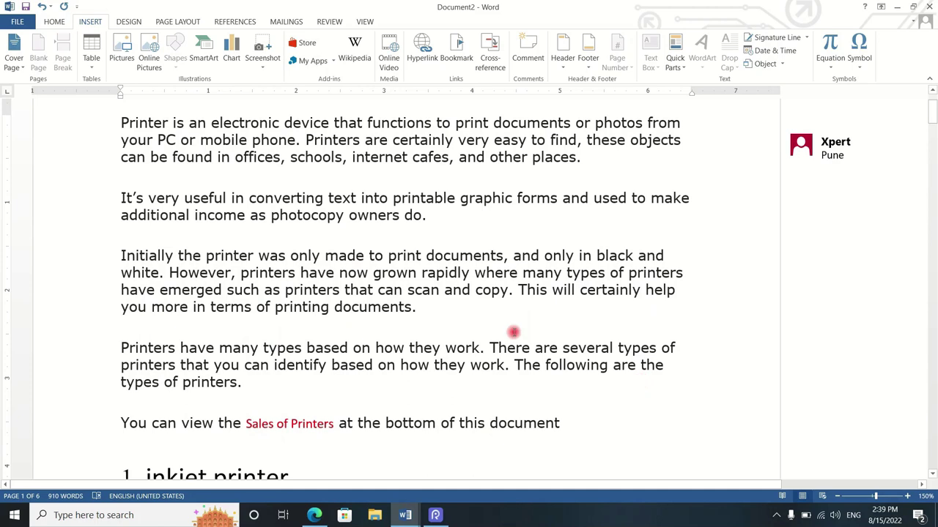
pyautogui.scroll(2, 513, 332)
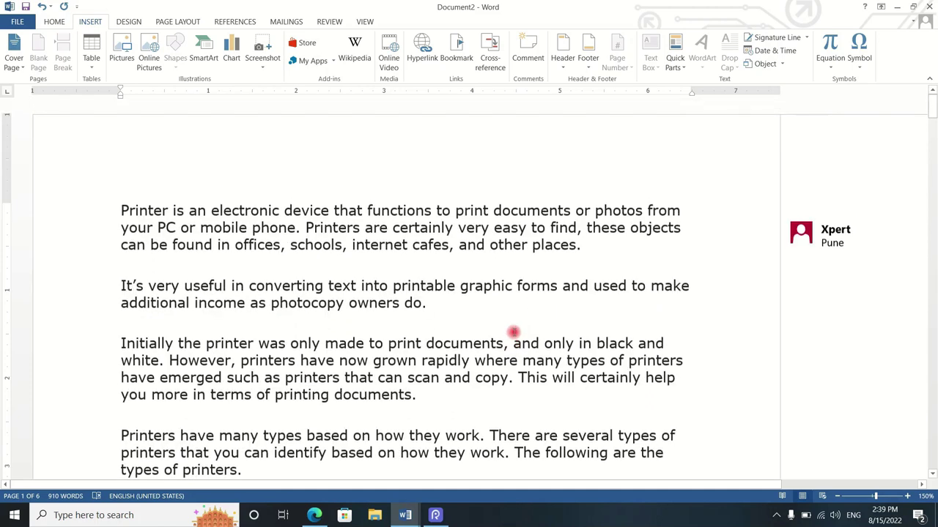
pyautogui.click(802, 239)
pyautogui.click(716, 255)
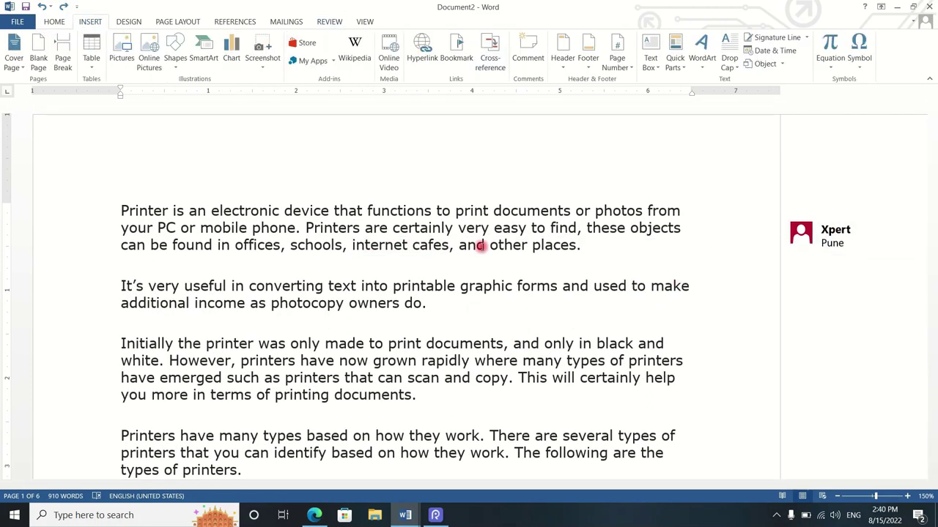
pyautogui.click(806, 238)
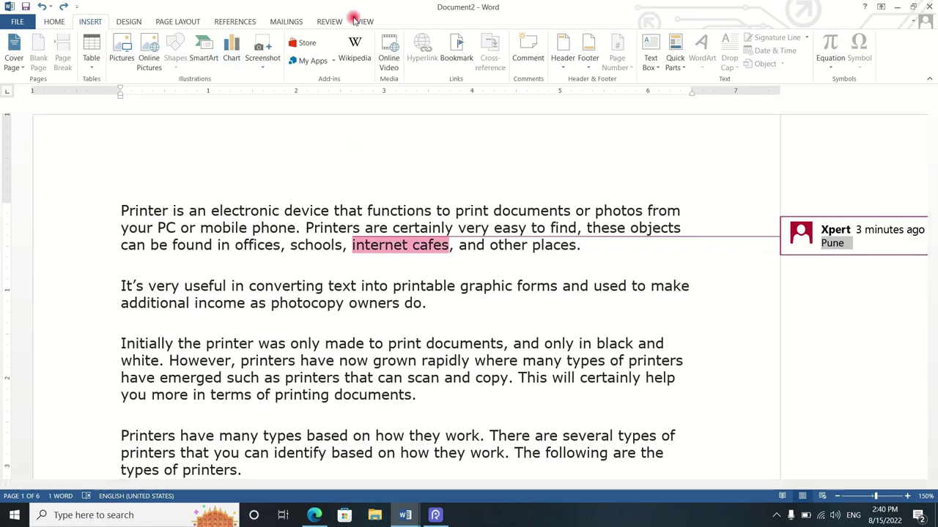
# Step: Delete all comments in the document from the REVIEW tab's Delete menu
pyautogui.click(329, 20)
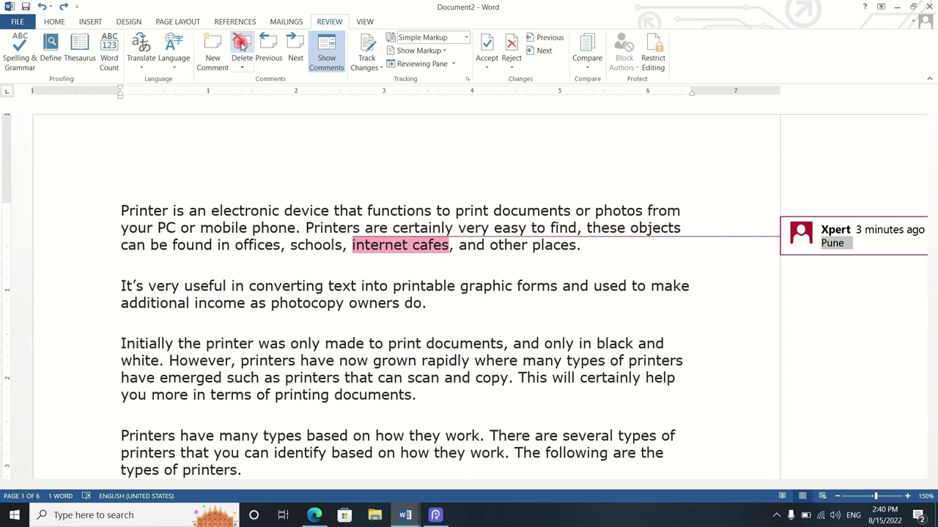
pyautogui.click(243, 66)
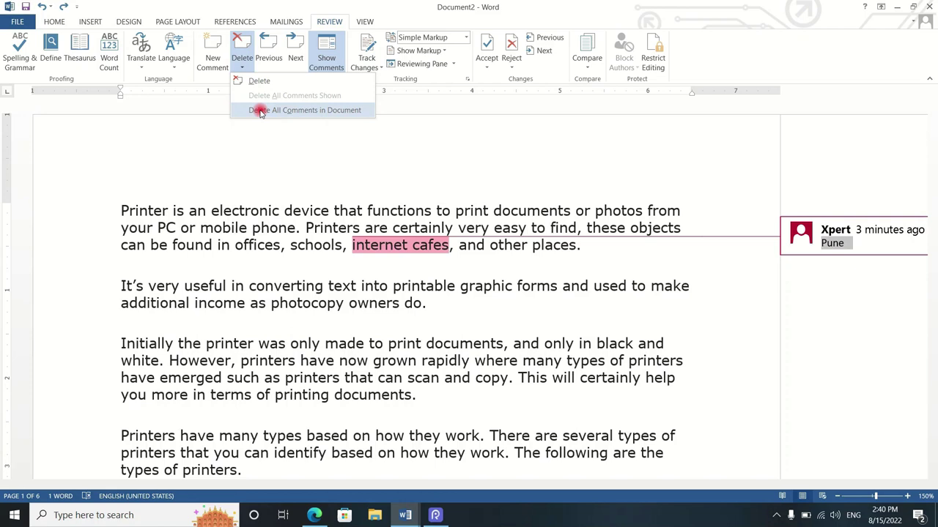
pyautogui.click(268, 111)
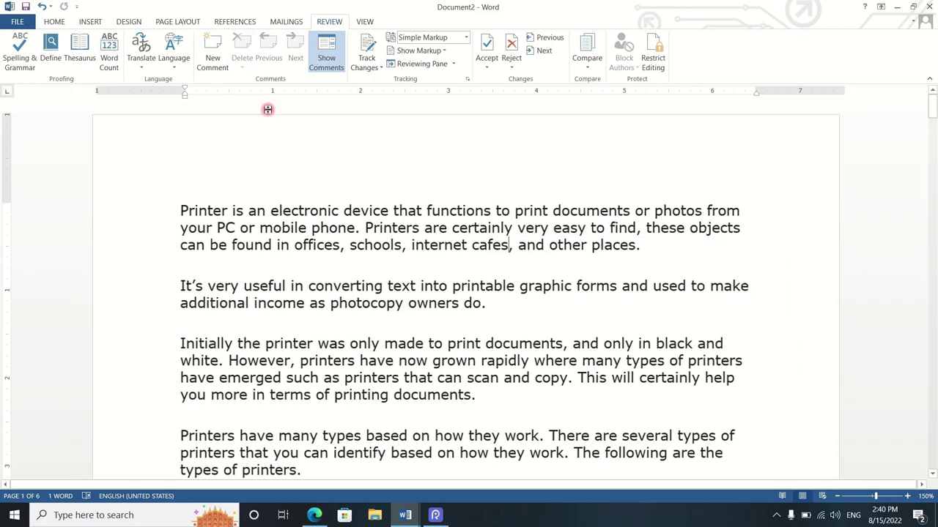
# Step: Switch the ribbon to the INSERT tab, leaving the comment-free printer article unchanged
pyautogui.click(91, 21)
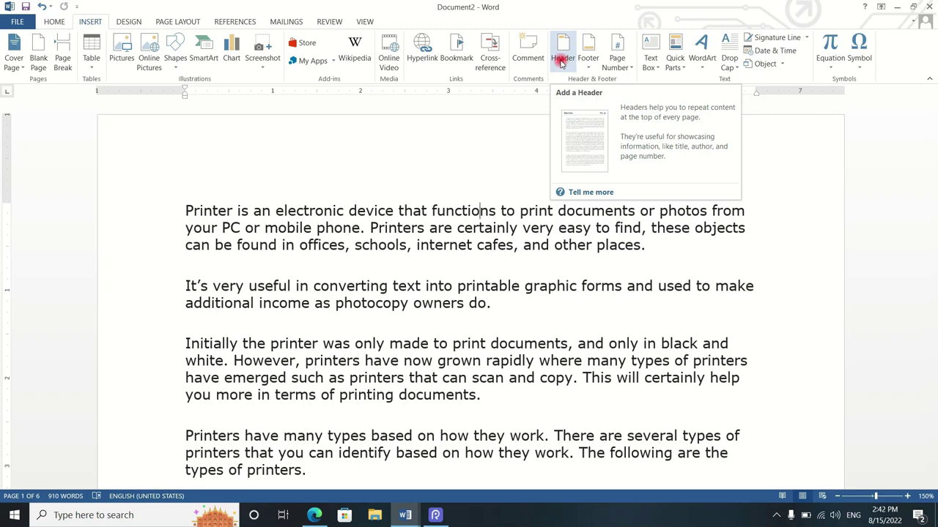
# Step: Insert the built-in Integral header, an orange band with a [DOCUMENT TITLE] placeholder
pyautogui.click(562, 65)
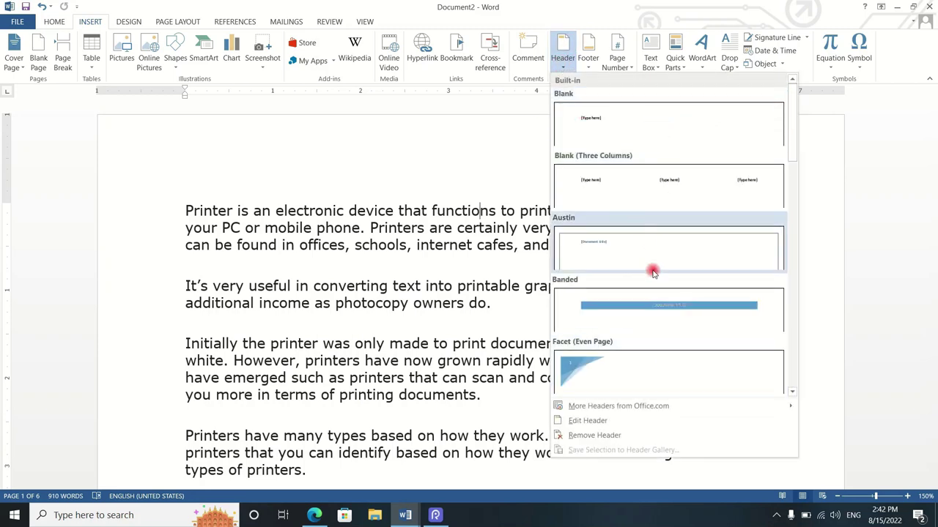
pyautogui.scroll(-5, 638, 210)
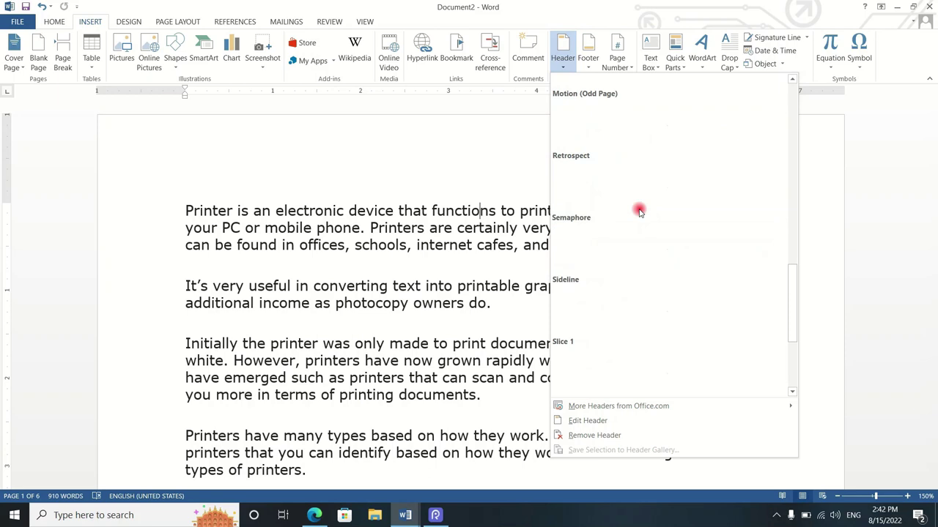
pyautogui.scroll(-3, 643, 272)
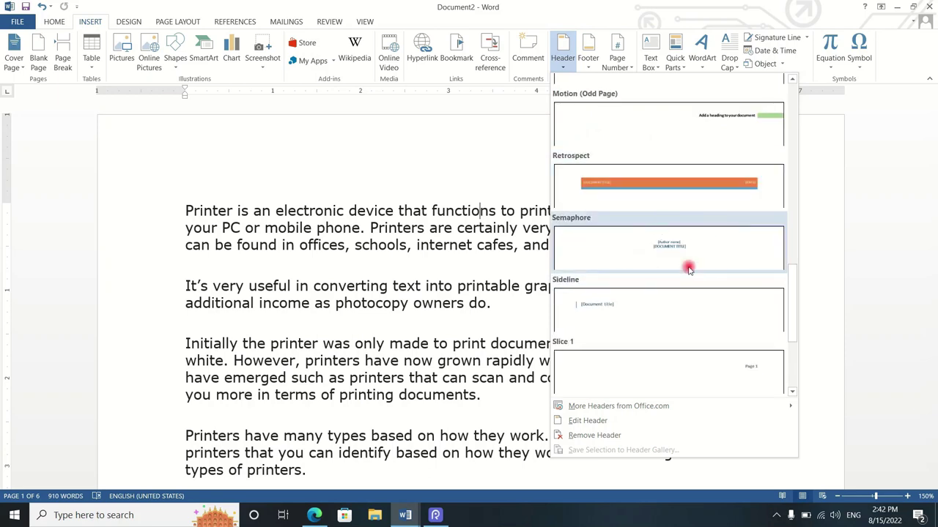
pyautogui.scroll(-3, 677, 262)
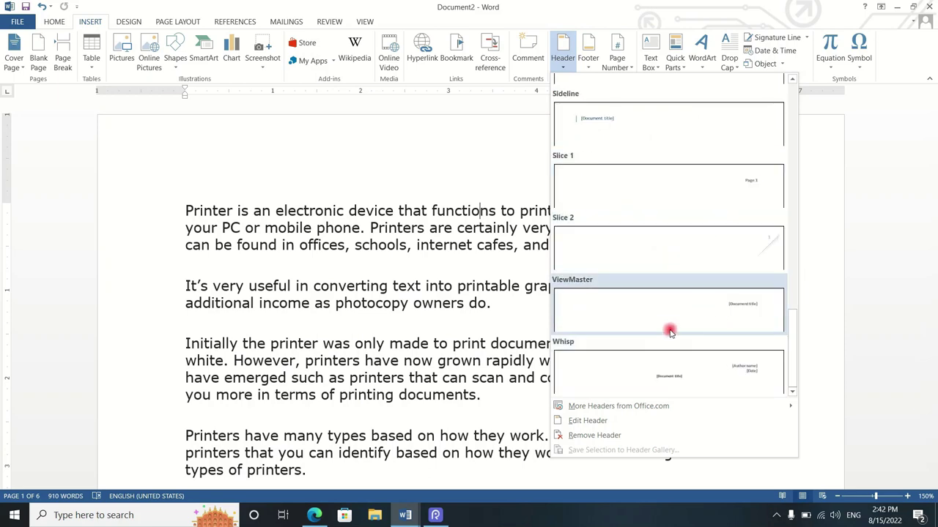
pyautogui.scroll(5, 720, 220)
pyautogui.scroll(4, 718, 234)
pyautogui.scroll(-3, 718, 234)
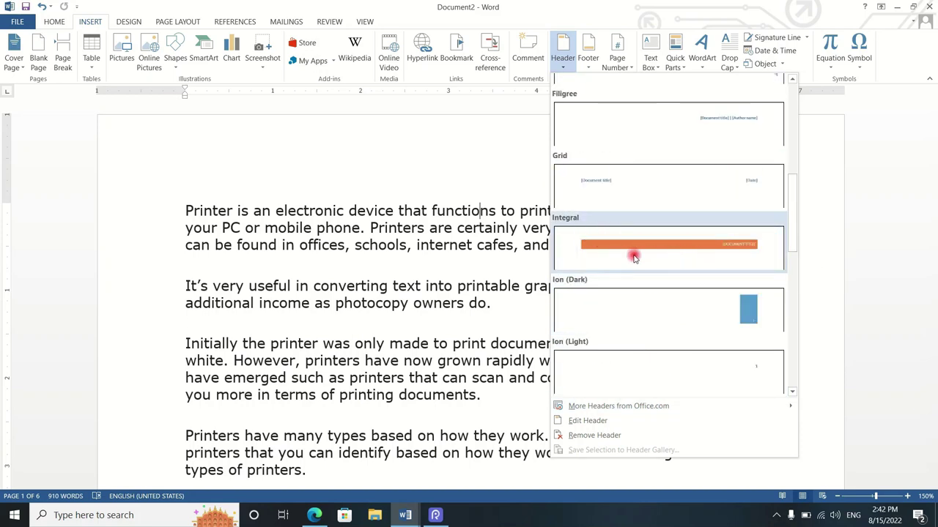
pyautogui.click(680, 259)
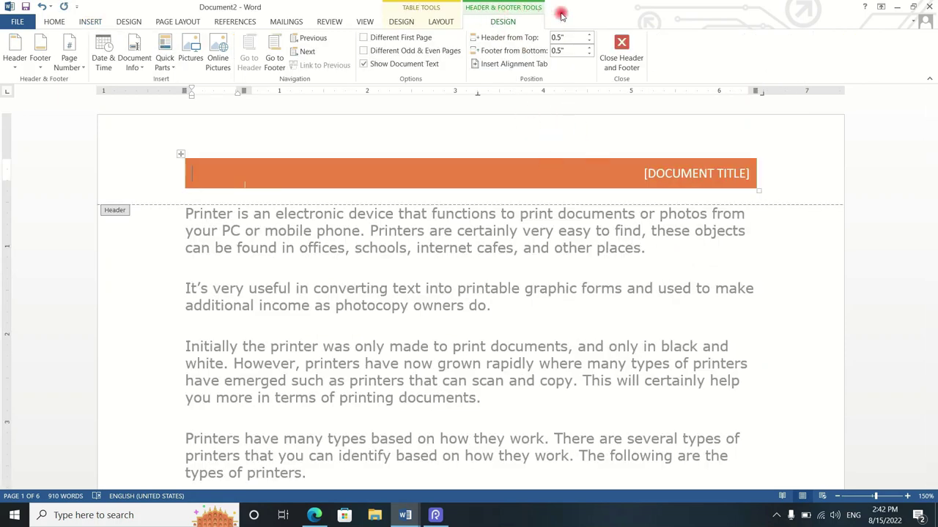
# Step: Enter ABOUT PRINTERS as the Integral header title and close header editing
pyautogui.click(685, 178)
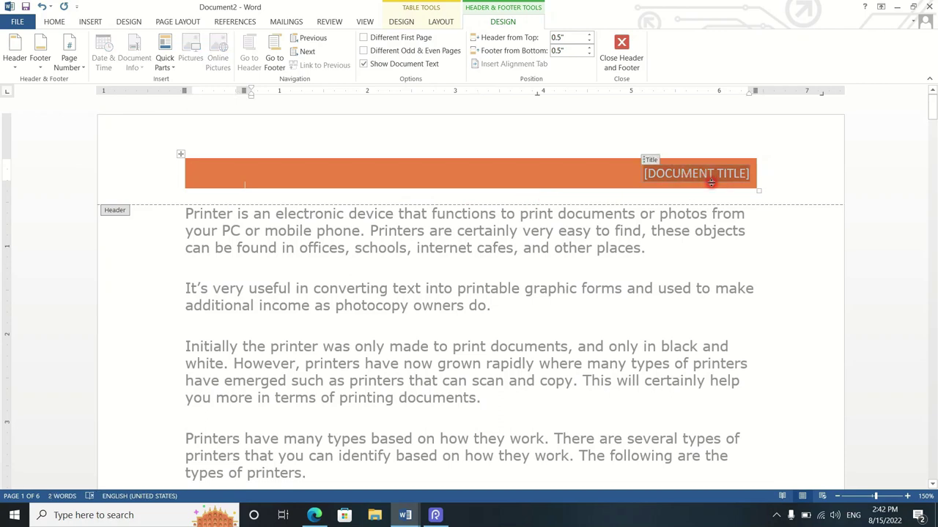
pyautogui.write('T')
pyautogui.write('Y')
pyautogui.press('BackSpace')
pyautogui.press('BackSpace')
pyautogui.write('ABOUT PRINTERS')
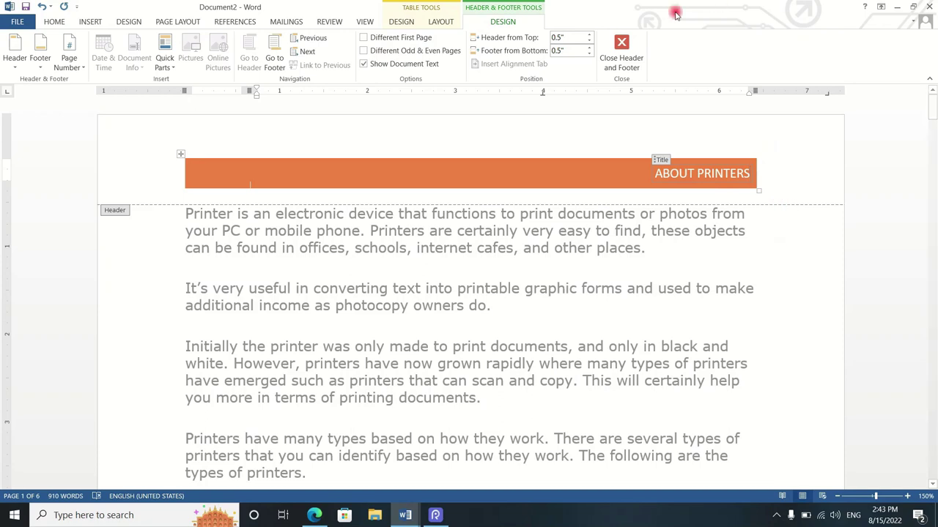
pyautogui.click(621, 46)
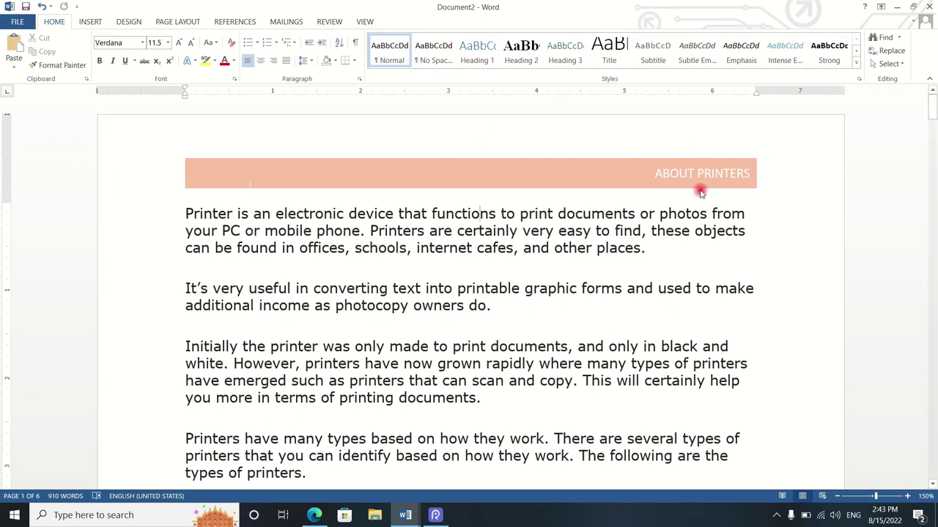
pyautogui.scroll(-3, 692, 190)
pyautogui.scroll(-5, 699, 189)
pyautogui.scroll(-3, 701, 189)
pyautogui.scroll(-2, 702, 188)
pyautogui.scroll(-2, 689, 198)
pyautogui.scroll(-3, 682, 206)
pyautogui.scroll(-3, 682, 206)
pyautogui.scroll(-4, 682, 206)
pyautogui.scroll(-3, 682, 205)
pyautogui.scroll(-3, 680, 203)
pyautogui.scroll(-1, 677, 197)
pyautogui.scroll(-3, 674, 192)
pyautogui.scroll(-3, 674, 191)
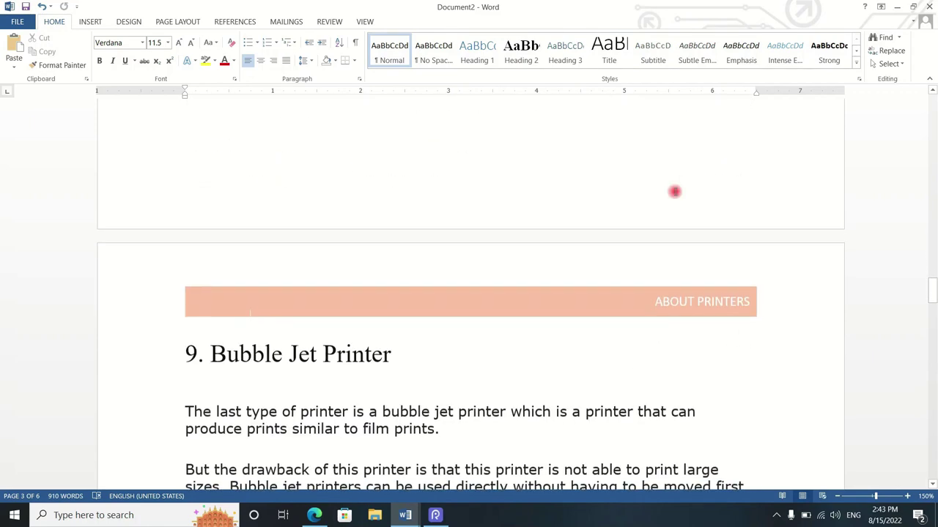
pyautogui.scroll(4, 674, 192)
pyautogui.scroll(6, 674, 193)
pyautogui.scroll(6, 674, 192)
pyautogui.scroll(6, 674, 193)
pyautogui.scroll(4, 674, 190)
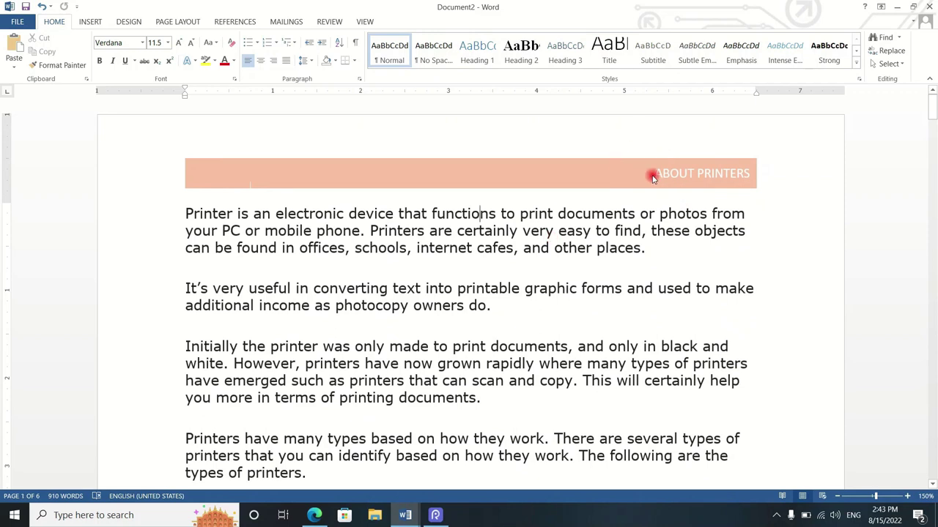
pyautogui.doubleClick(618, 181)
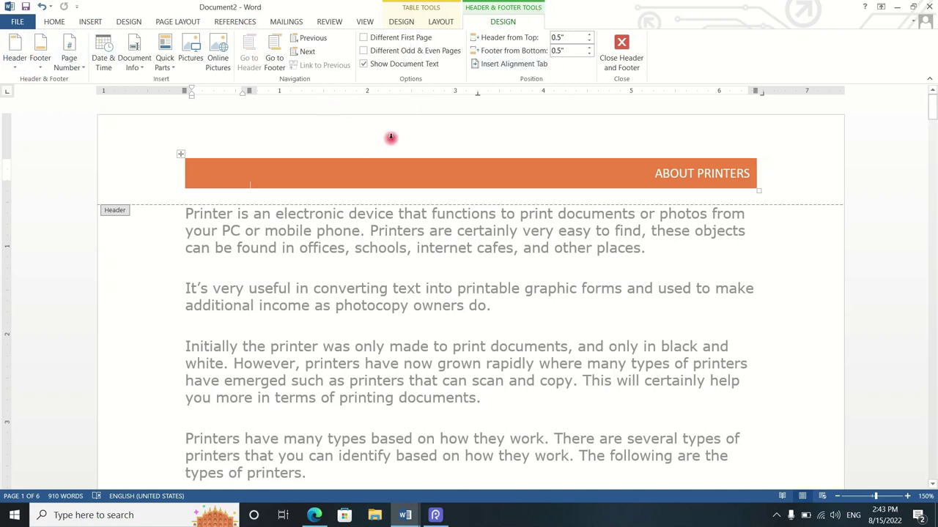
pyautogui.click(190, 52)
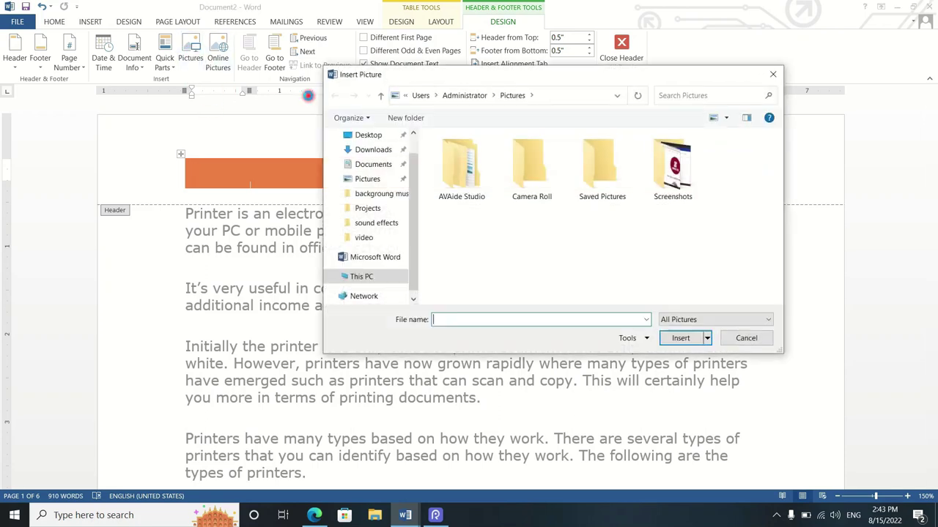
pyautogui.click(772, 74)
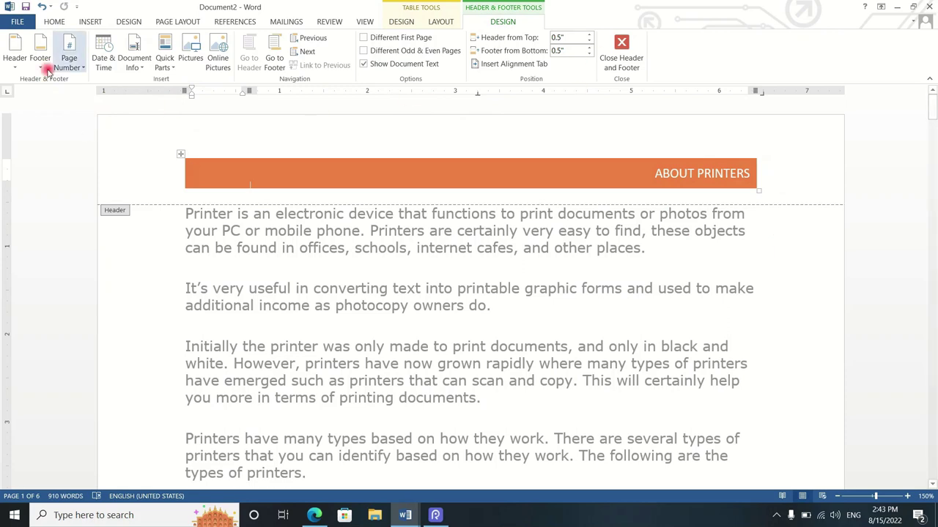
pyautogui.click(9, 70)
pyautogui.moveTo(245, 151)
pyautogui.mouseDown()
pyautogui.moveTo(253, 380)
pyautogui.moveTo(241, 219)
pyautogui.mouseUp()
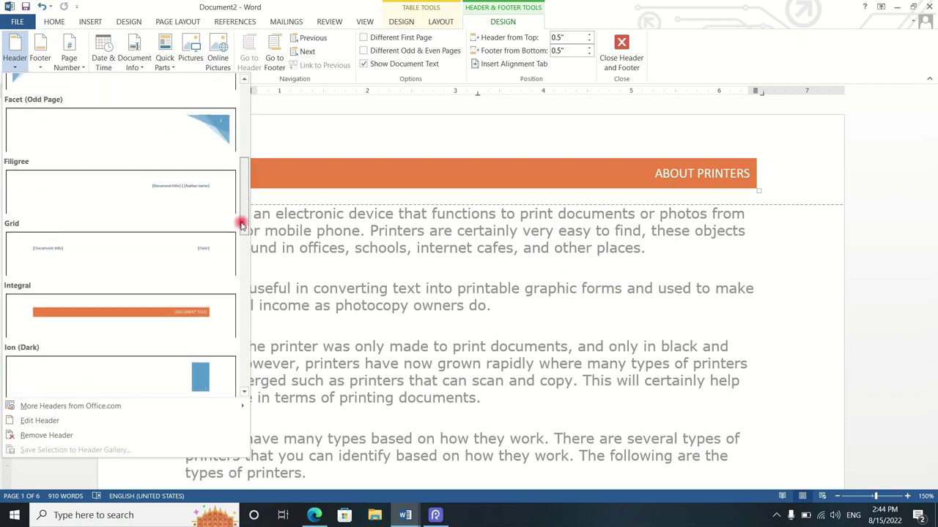
pyautogui.click(204, 134)
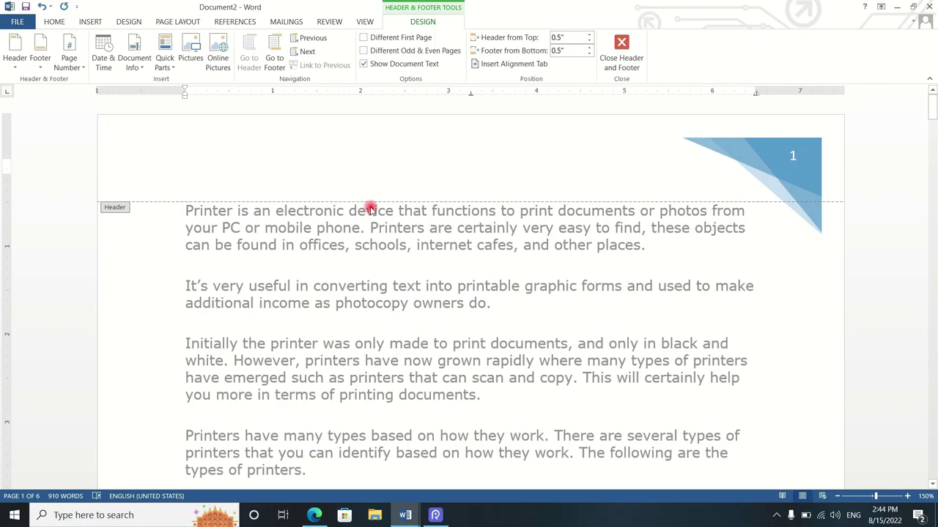
pyautogui.hotkey('ctrl', 'z')
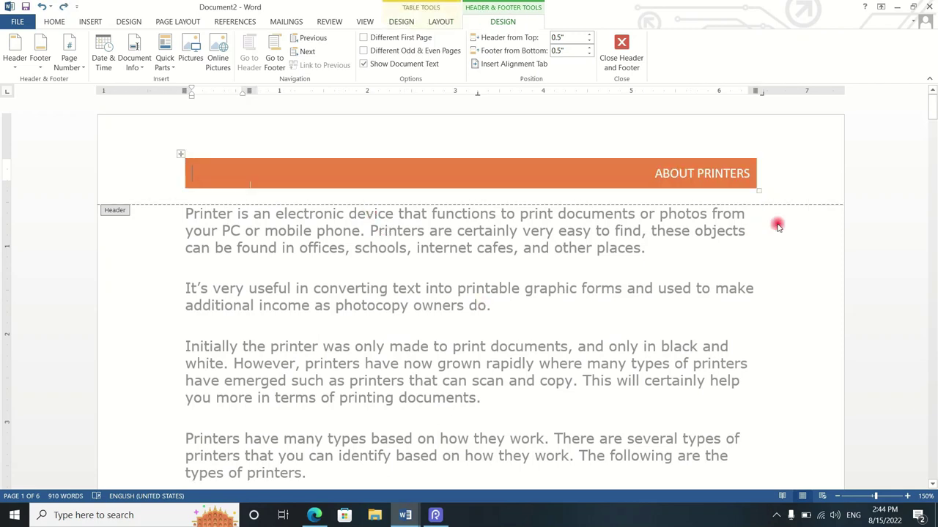
pyautogui.doubleClick(723, 247)
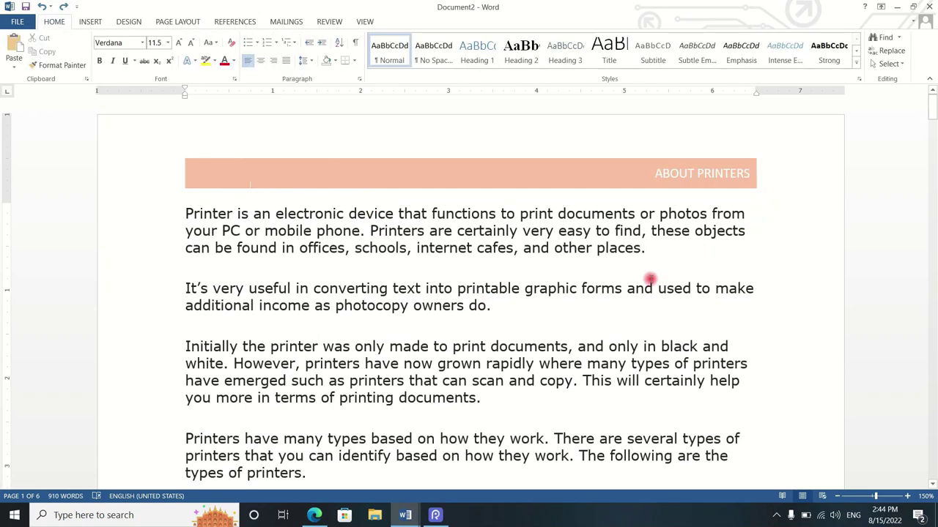
# Step: Open the Insert footer gallery and browse past Facet and Filigree to the Retrospect design
pyautogui.click(92, 22)
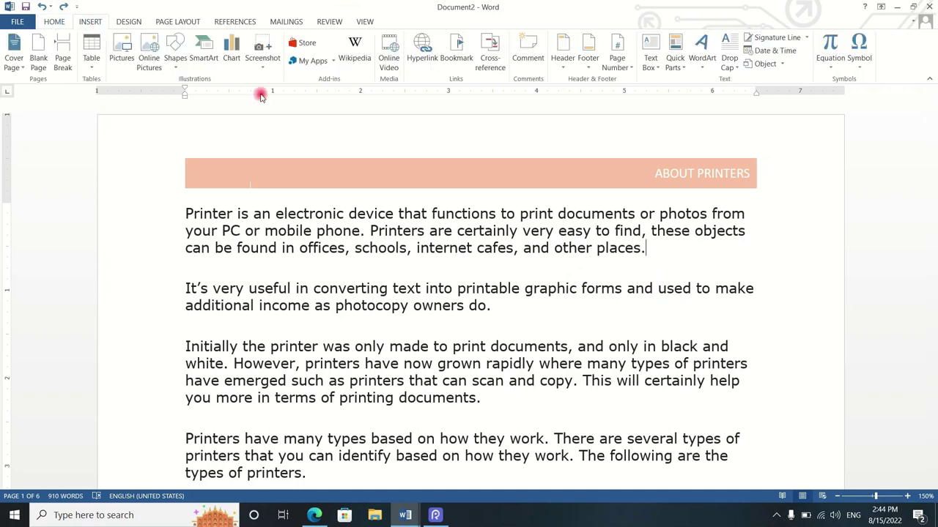
pyautogui.click(588, 60)
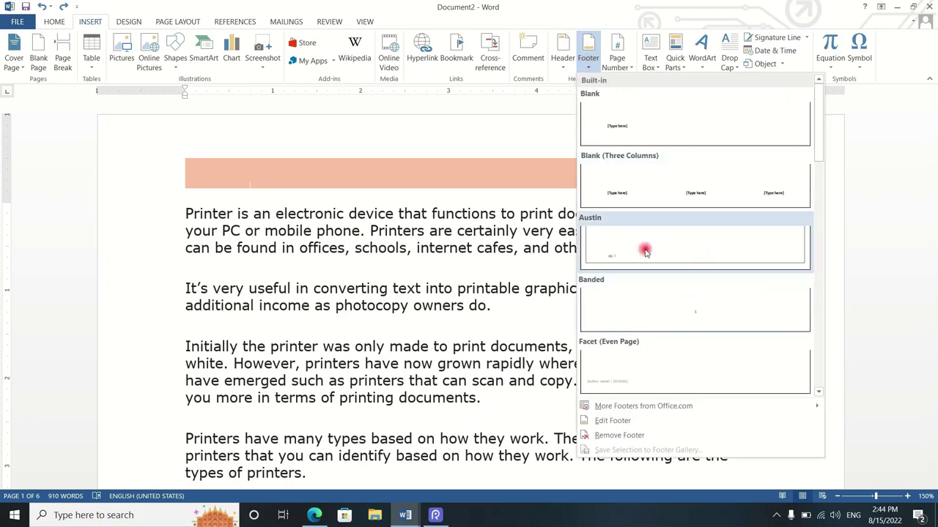
pyautogui.moveTo(821, 146); pyautogui.dragTo(822, 176)
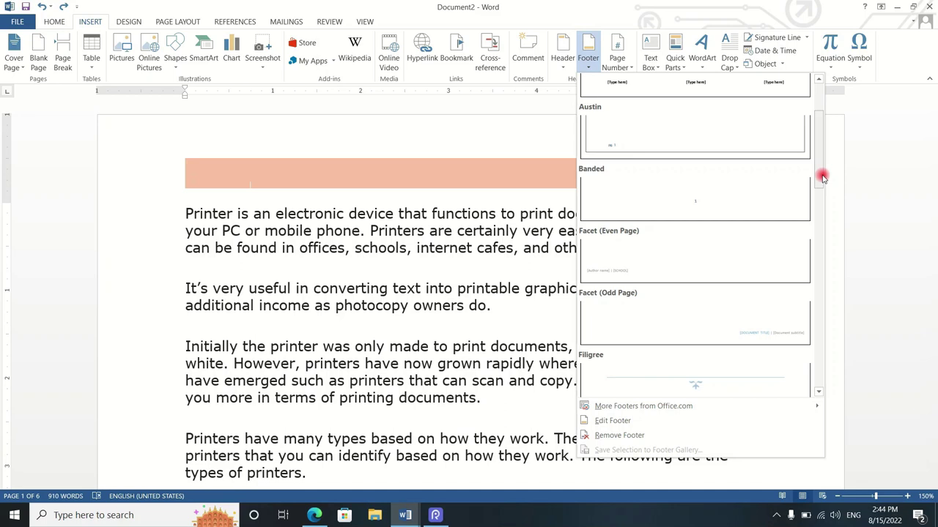
pyautogui.moveTo(822, 177); pyautogui.dragTo(829, 203)
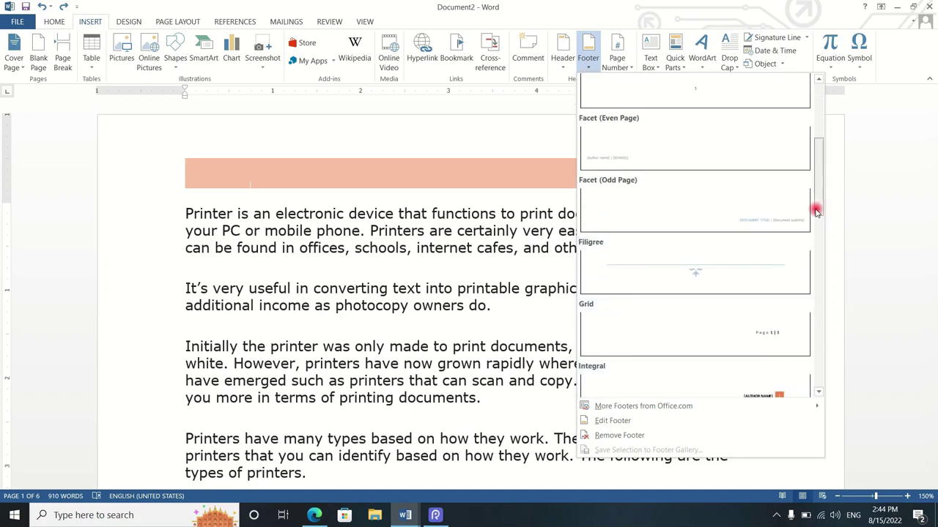
pyautogui.moveTo(816, 210); pyautogui.dragTo(817, 217)
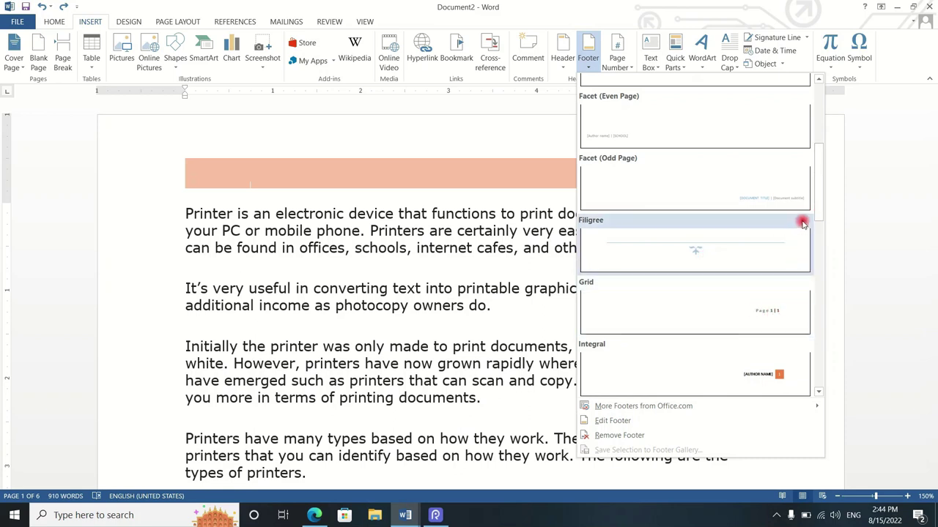
pyautogui.moveTo(820, 205); pyautogui.dragTo(833, 305)
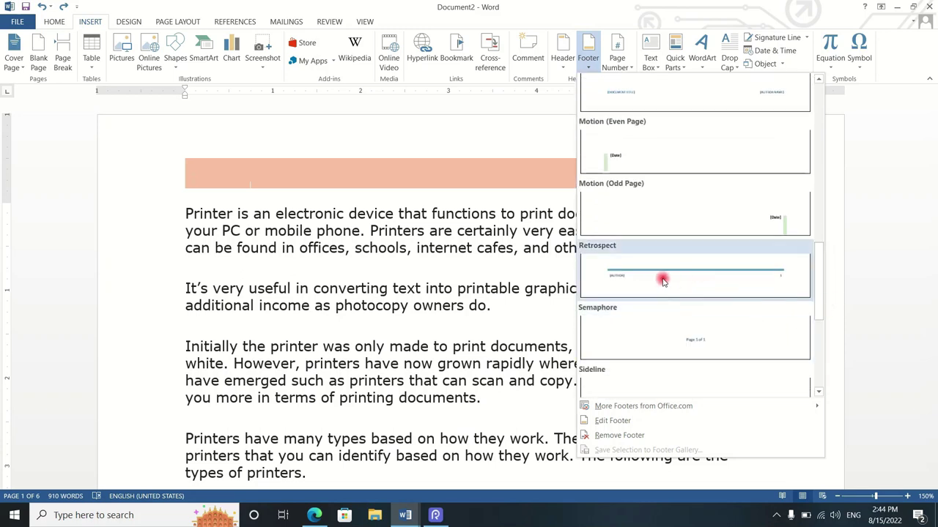
# Step: Insert the Retrospect footer and check its XPERT text and page number
pyautogui.click(621, 278)
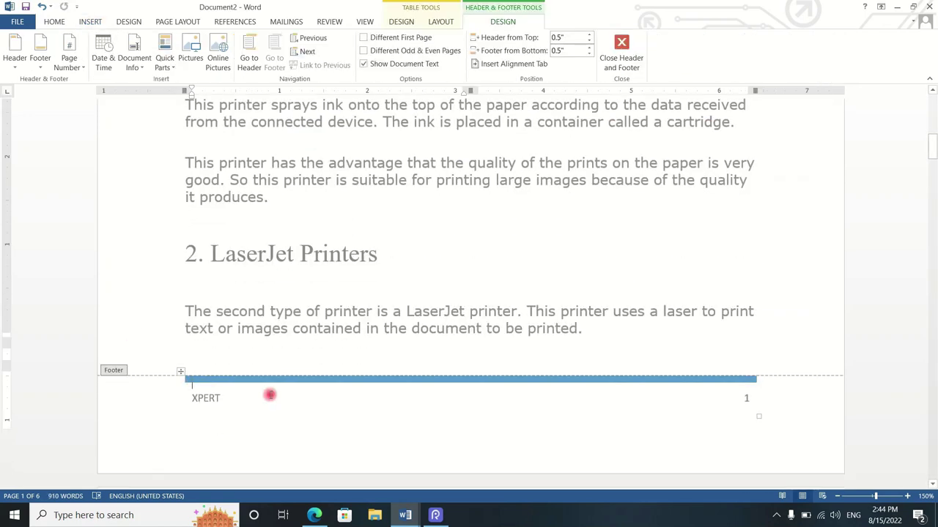
pyautogui.scroll(-2, 212, 328)
pyautogui.moveTo(217, 310); pyautogui.dragTo(188, 314)
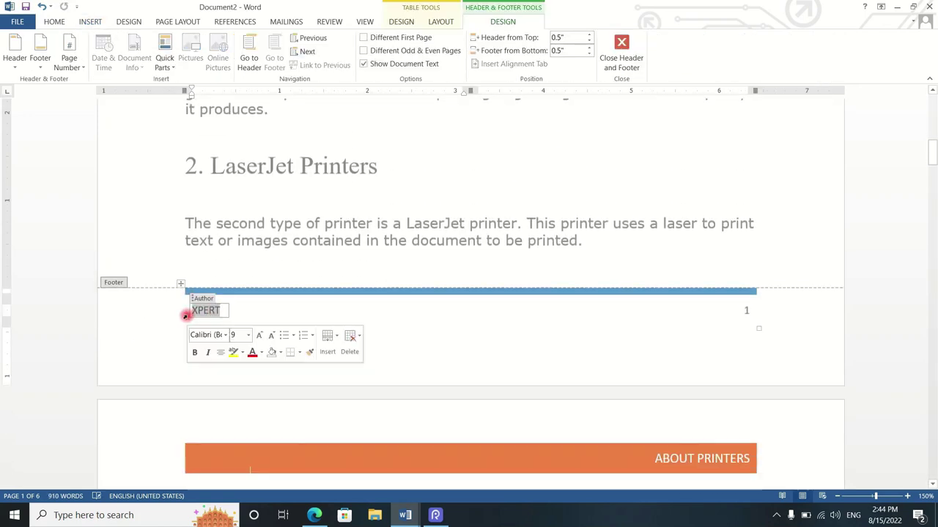
pyautogui.doubleClick(749, 311)
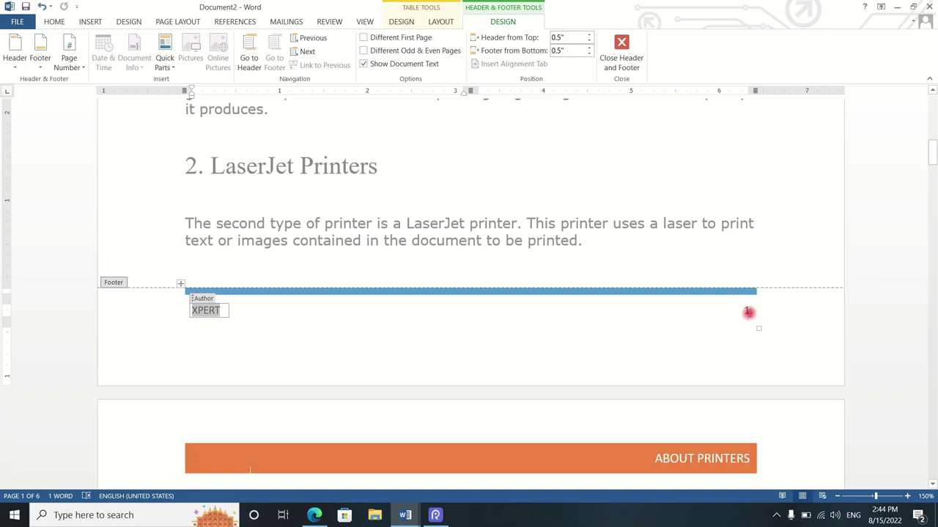
pyautogui.click(742, 313)
# Step: Scroll through the pages to confirm the Retrospect footer, then close footer editing
pyautogui.scroll(-2, 745, 312)
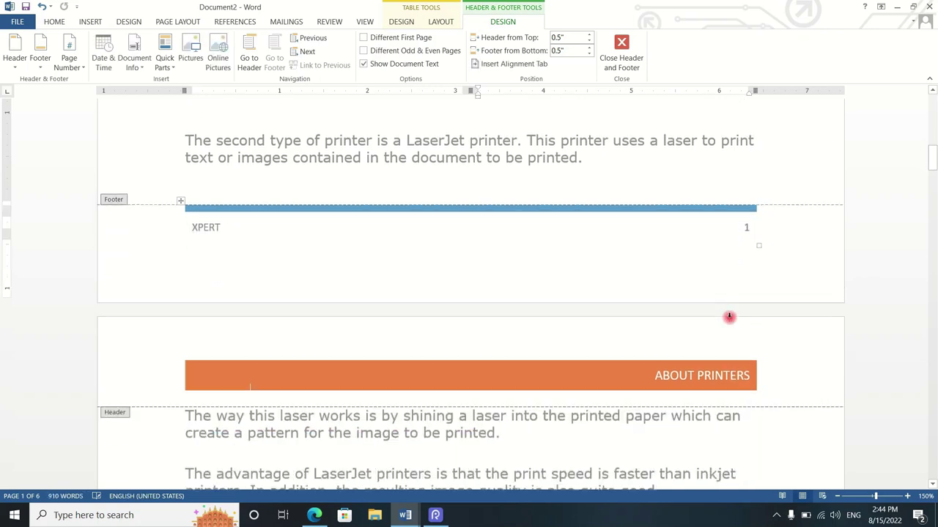
pyautogui.scroll(-4, 740, 316)
pyautogui.scroll(-9, 729, 320)
pyautogui.scroll(-3, 729, 319)
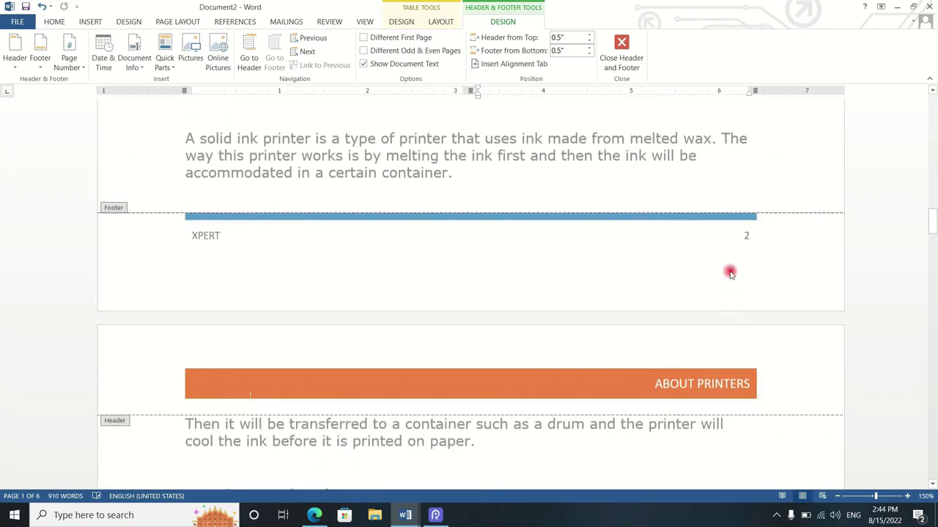
pyautogui.scroll(-7, 729, 270)
pyautogui.scroll(-6, 730, 270)
pyautogui.scroll(3, 730, 256)
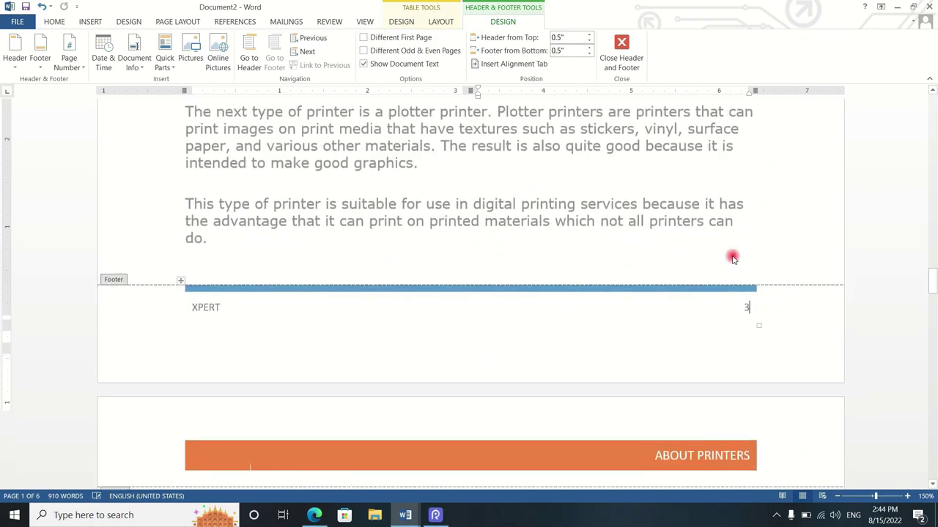
pyautogui.doubleClick(532, 212)
pyautogui.scroll(2, 454, 218)
pyautogui.scroll(-4, 456, 218)
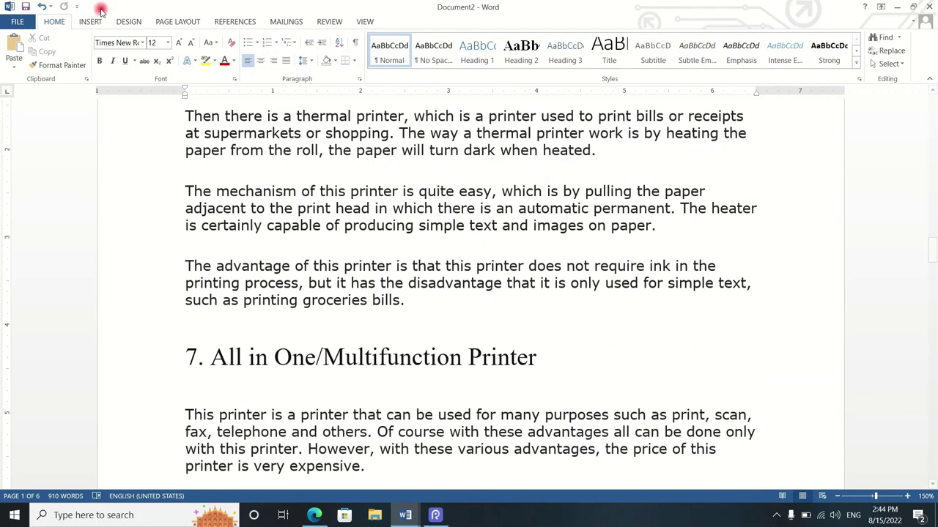
# Step: Return to the Insert ribbon and review the printer article text
pyautogui.click(90, 22)
pyautogui.scroll(-5, 405, 300)
pyautogui.scroll(4, 405, 300)
pyautogui.scroll(5, 405, 301)
pyautogui.scroll(5, 405, 300)
pyautogui.scroll(5, 405, 300)
pyautogui.scroll(-3, 407, 297)
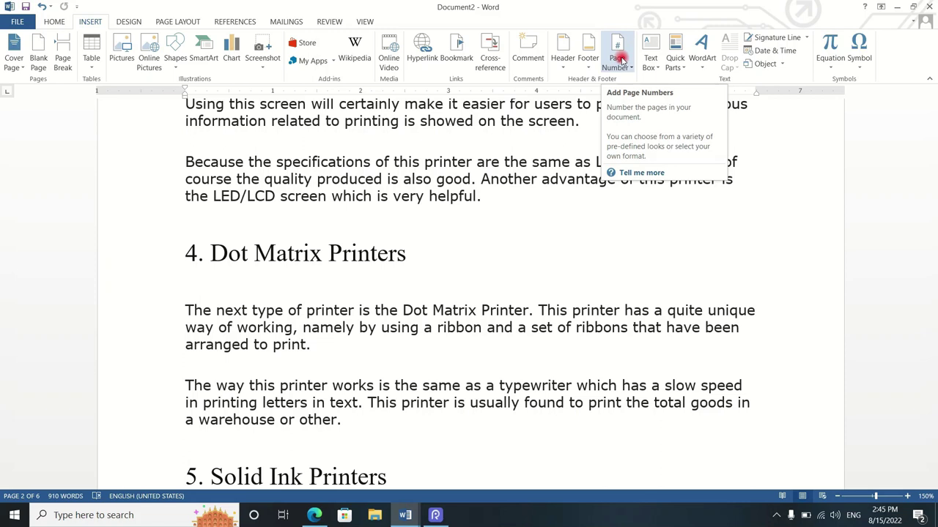
# Step: Add a Plain Number 2 page number at the top of each page
pyautogui.click(622, 64)
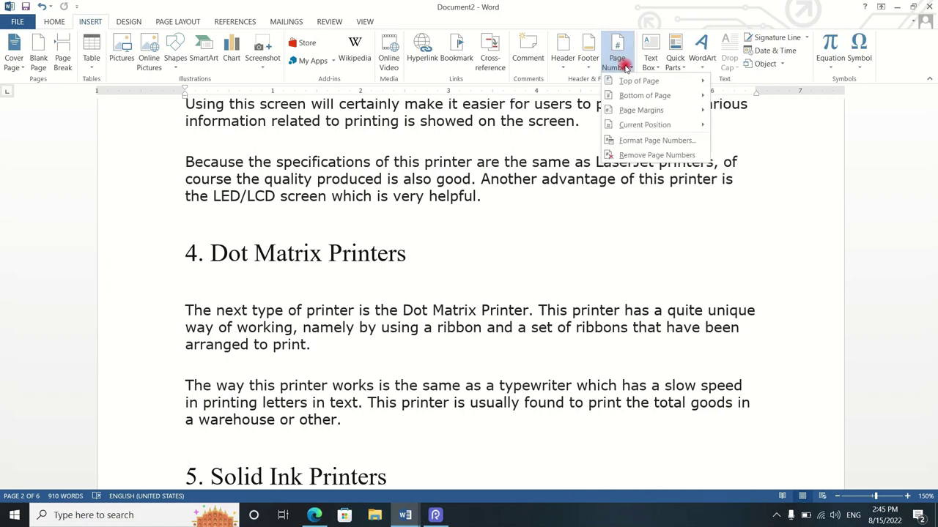
pyautogui.moveTo(632, 80)
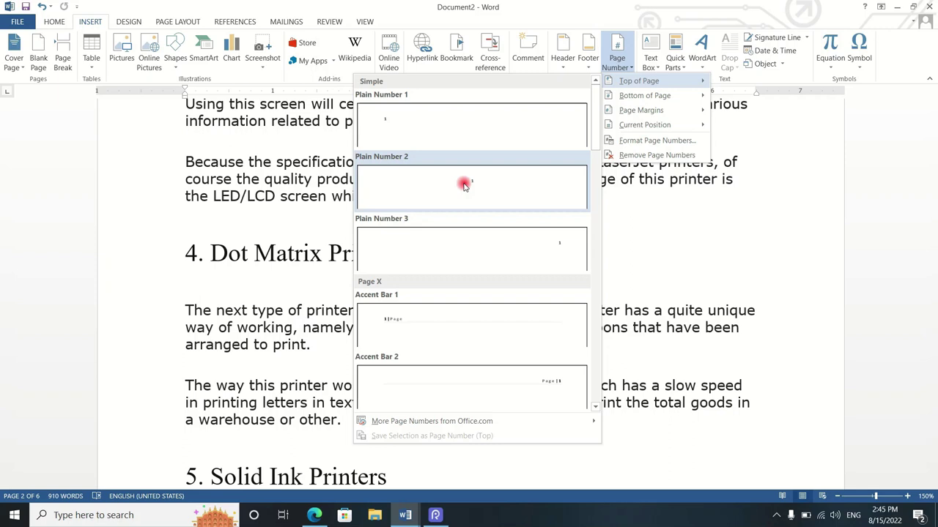
pyautogui.click(463, 184)
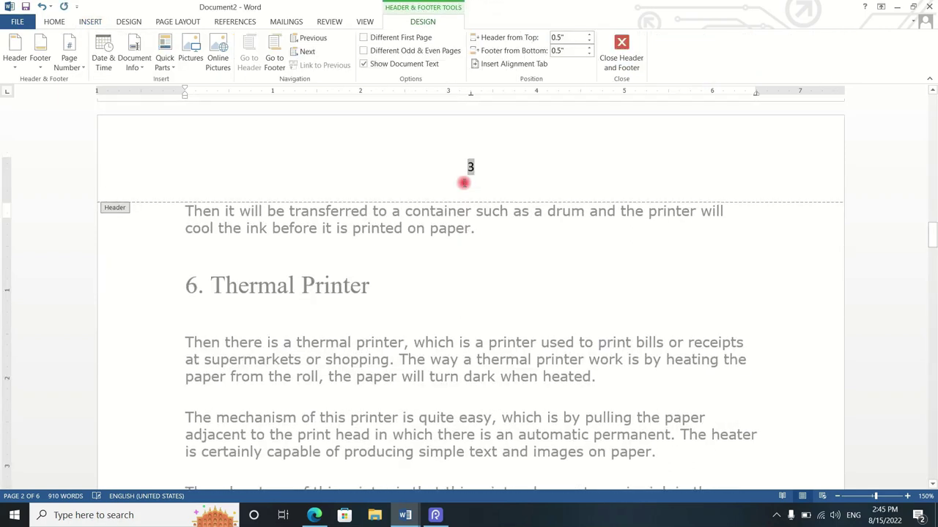
# Step: Check the centred top page numbers across the pages and close header editing
pyautogui.scroll(10, 464, 185)
pyautogui.scroll(5, 464, 185)
pyautogui.scroll(5, 464, 185)
pyautogui.scroll(5, 464, 185)
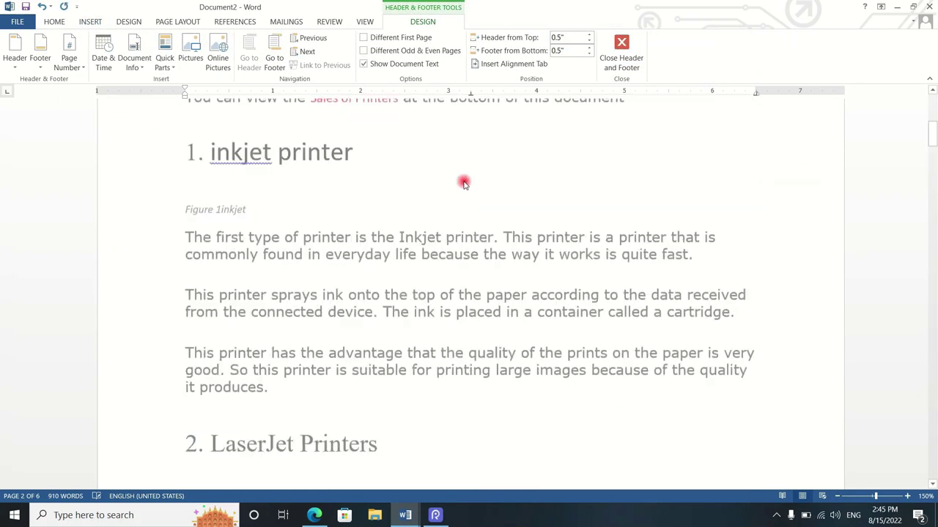
pyautogui.scroll(5, 464, 185)
pyautogui.scroll(2, 484, 193)
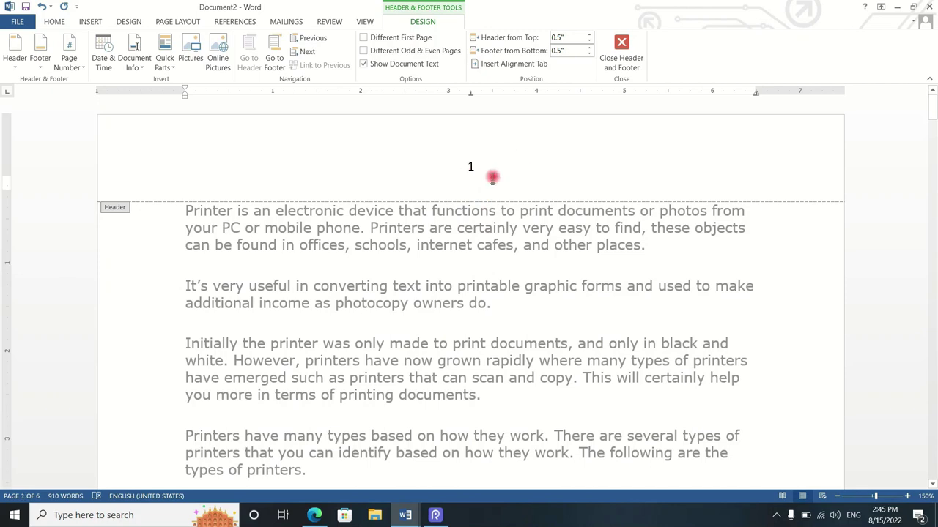
pyautogui.scroll(-5, 494, 176)
pyautogui.scroll(-10, 490, 176)
pyautogui.scroll(2, 435, 182)
pyautogui.scroll(-3, 448, 268)
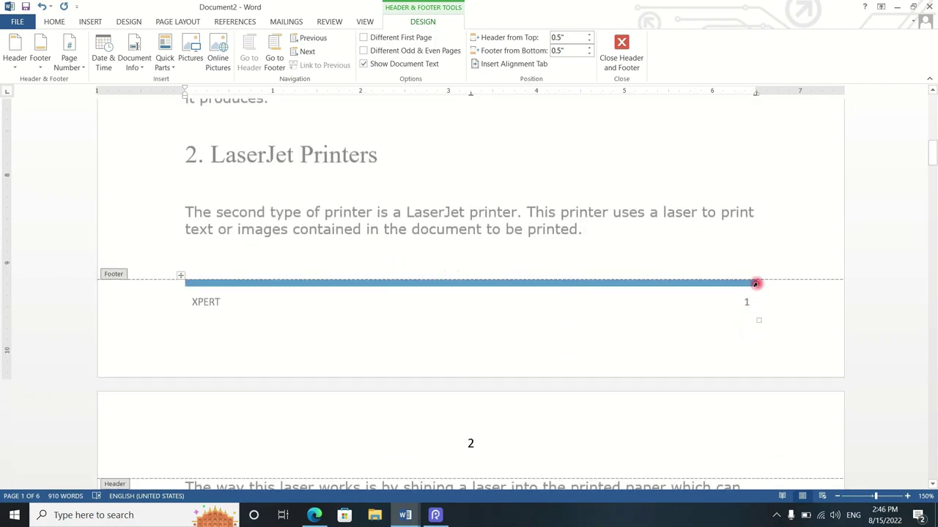
pyautogui.scroll(4, 679, 313)
pyautogui.scroll(10, 679, 313)
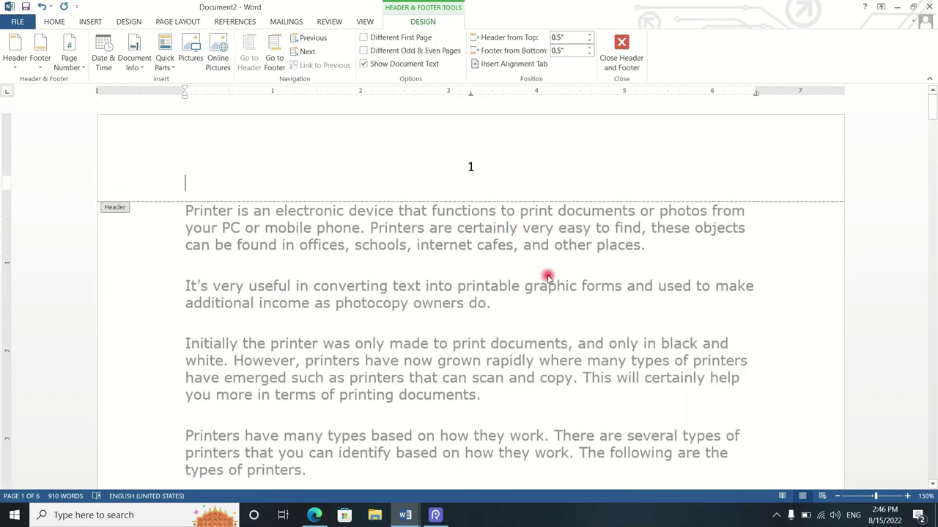
pyautogui.doubleClick(548, 275)
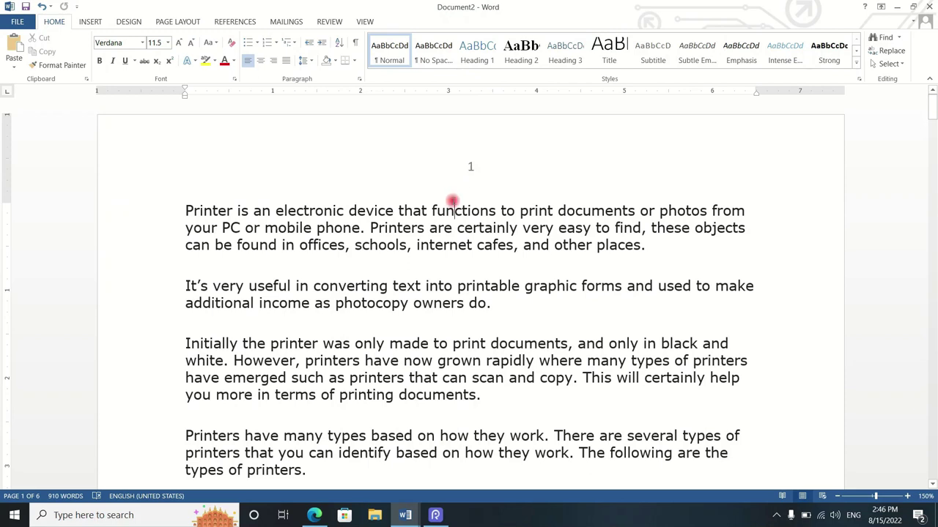
# Step: Use Remove Page Numbers from the Insert Page Number menu to clear the top numbers
pyautogui.click(469, 178)
pyautogui.click(99, 22)
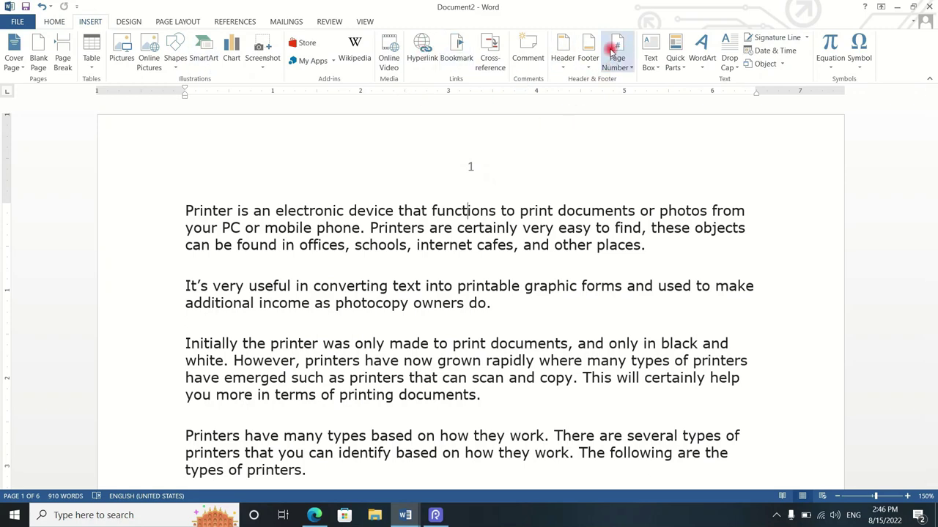
pyautogui.click(619, 65)
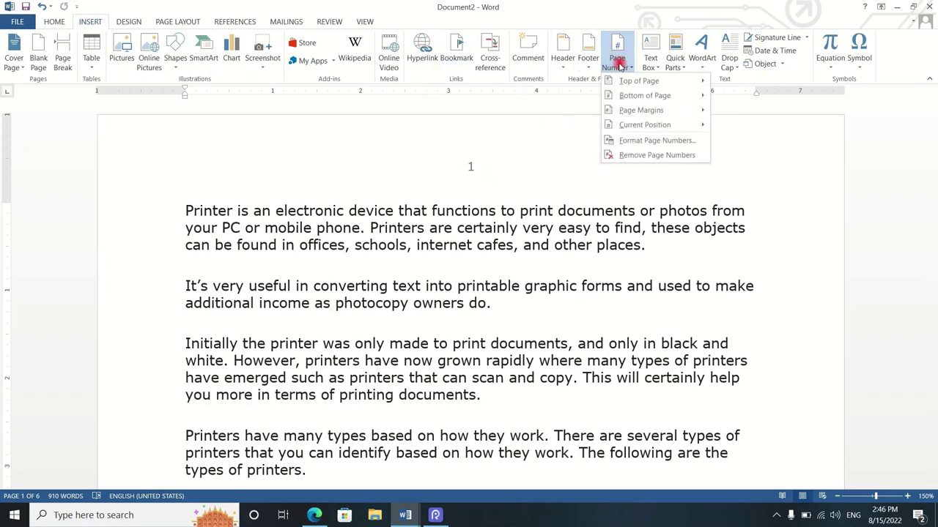
pyautogui.click(651, 155)
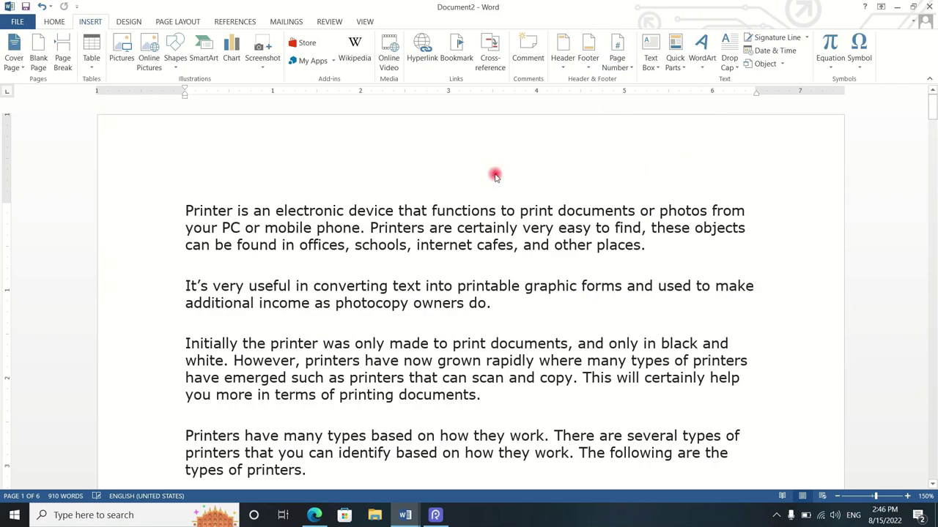
pyautogui.scroll(-5, 472, 253)
pyautogui.scroll(-4, 540, 253)
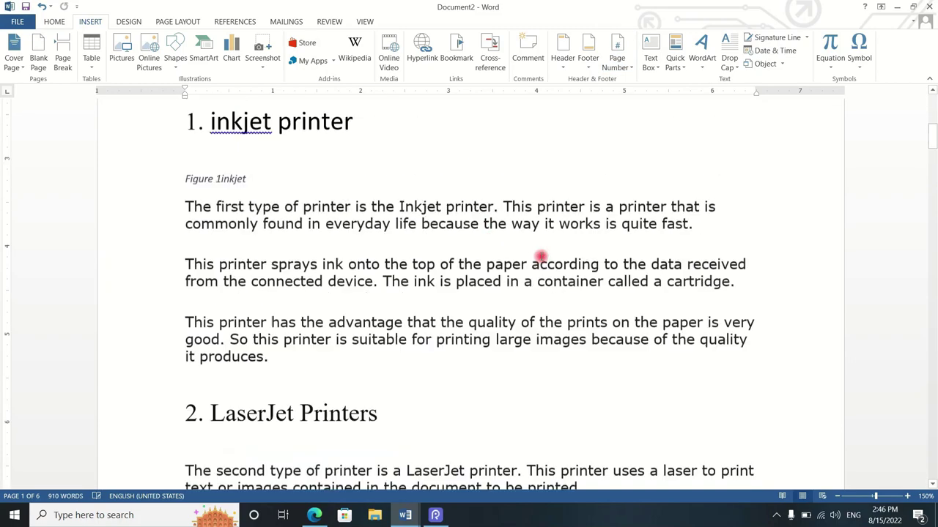
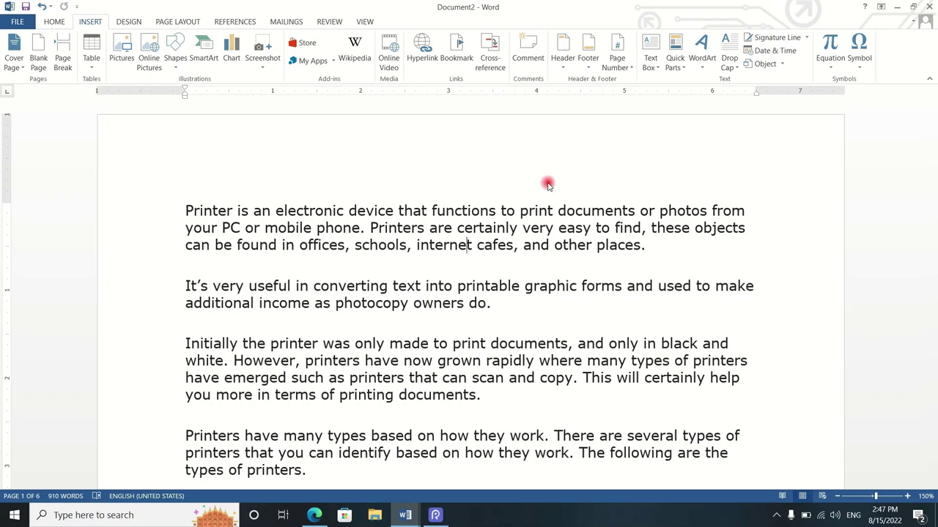
# Step: Insert the built-in Simple Text Box into the article's first paragraph
pyautogui.click(650, 55)
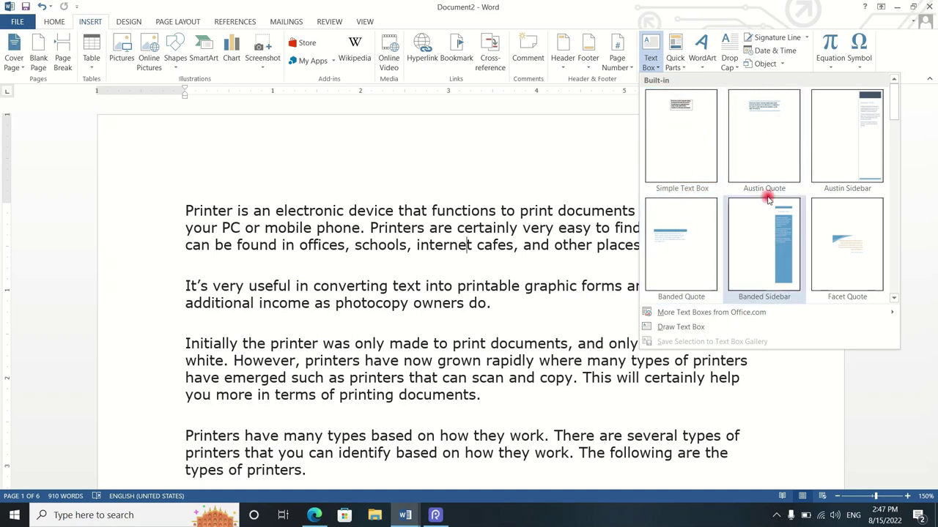
pyautogui.click(683, 127)
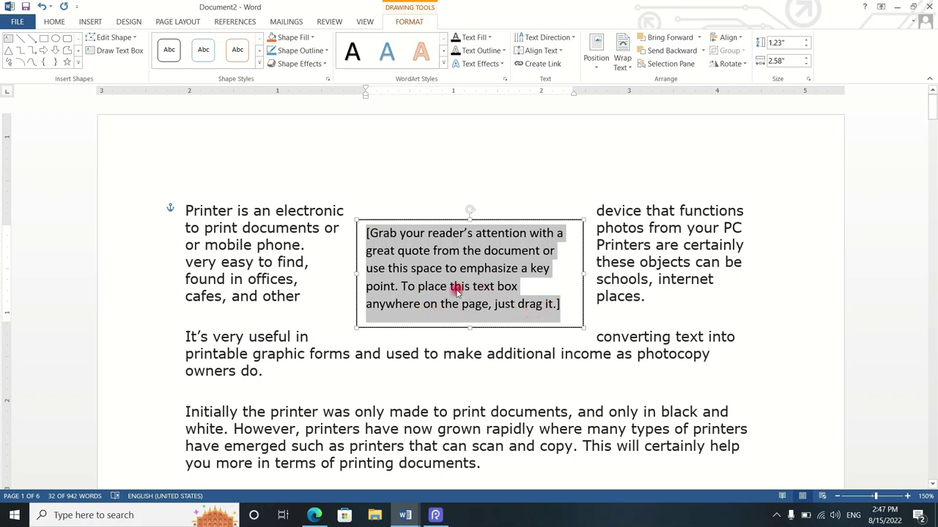
# Step: Undo the accidental move of the placeholder text out of the quote box
pyautogui.moveTo(463, 271); pyautogui.dragTo(555, 286)
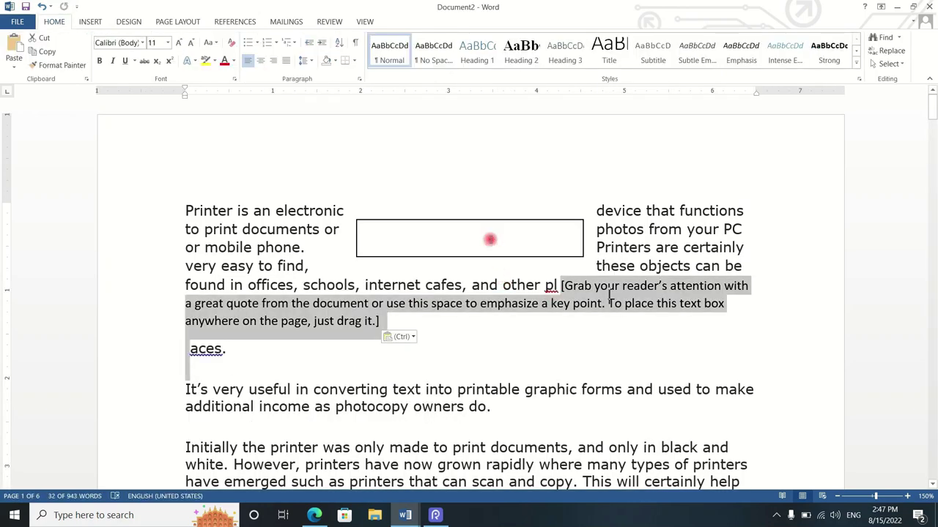
pyautogui.click(431, 251)
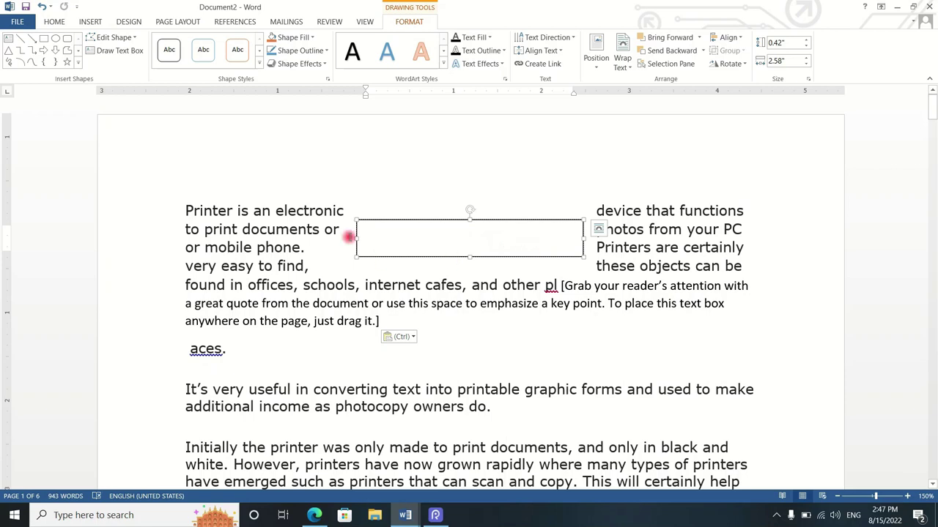
pyautogui.hotkey('ctrl', 'z')
pyautogui.hotkey('ctrl', 'z')
pyautogui.hotkey('ctrl', 'z')
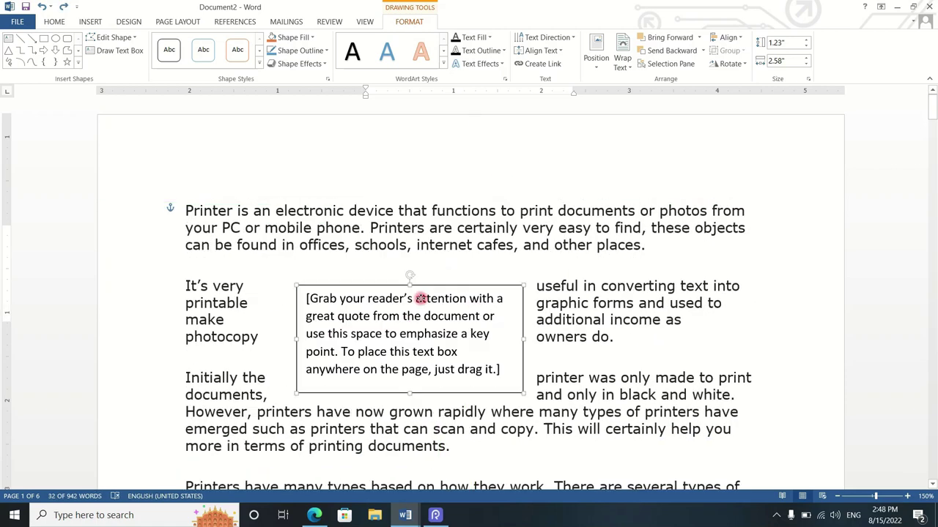
pyautogui.hotkey('ctrl', 'z')
# Step: Move the quote text box to the right beside the second and third paragraphs
pyautogui.moveTo(226, 272)
pyautogui.mouseDown()
pyautogui.moveTo(422, 280)
pyautogui.moveTo(427, 269)
pyautogui.mouseUp()
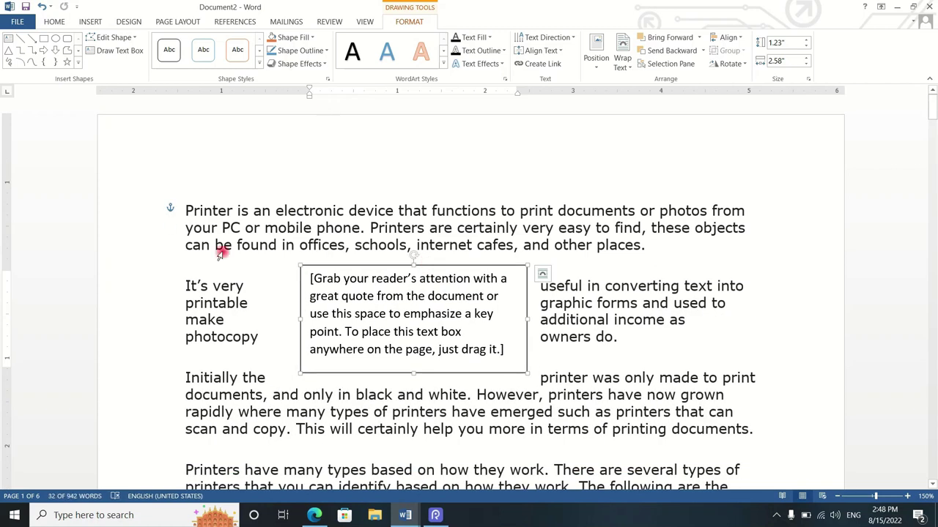
pyautogui.click(540, 360)
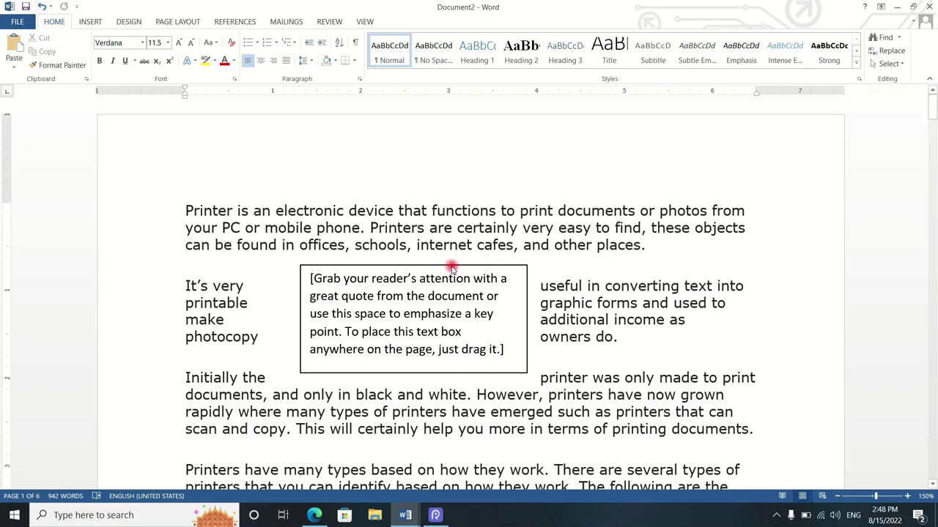
pyautogui.tripleClick(477, 277)
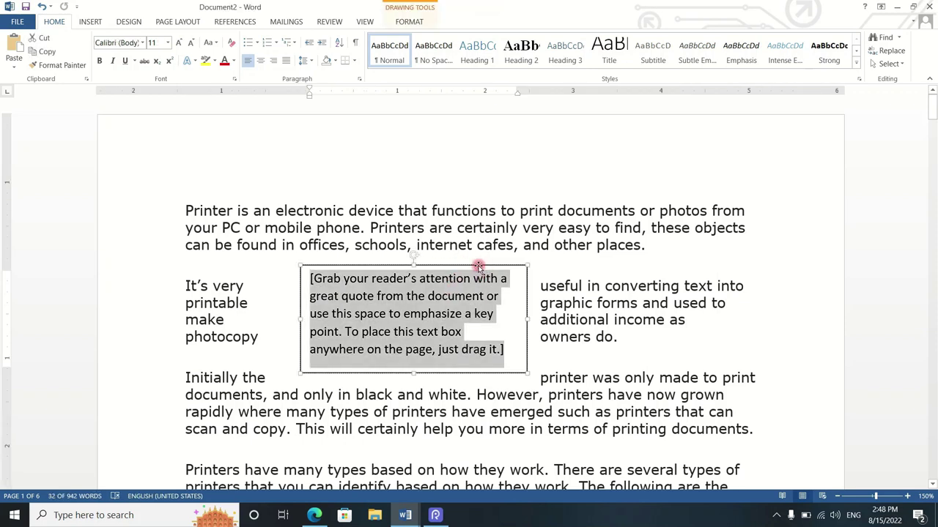
pyautogui.moveTo(477, 267); pyautogui.dragTo(699, 253)
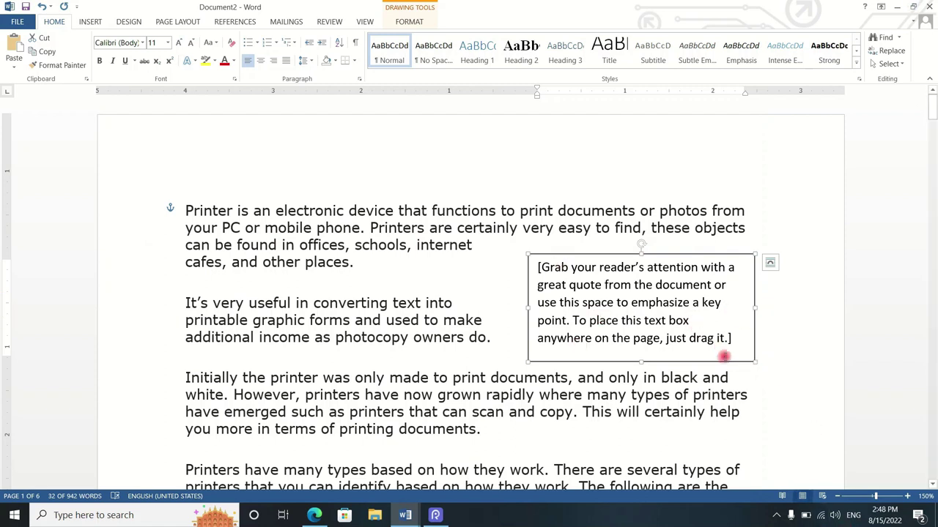
pyautogui.scroll(-3, 722, 367)
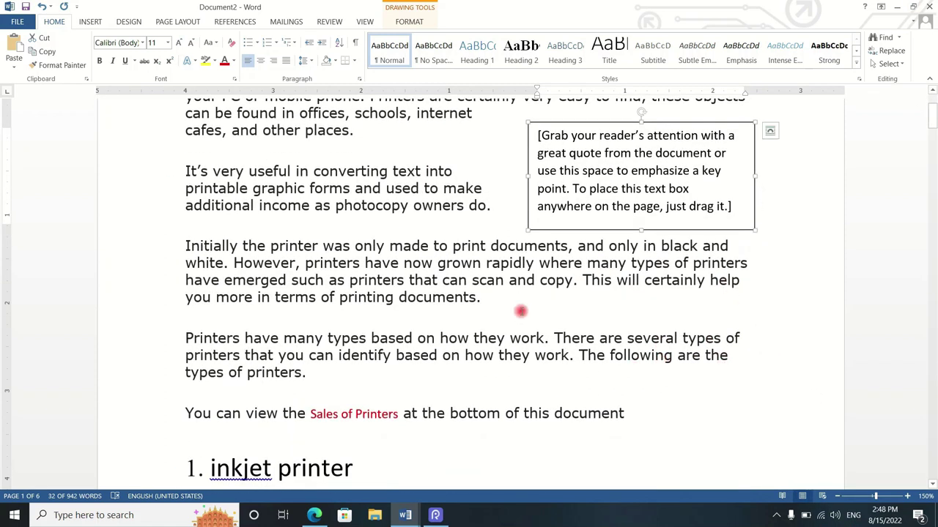
pyautogui.scroll(-1, 542, 313)
pyautogui.scroll(4, 579, 315)
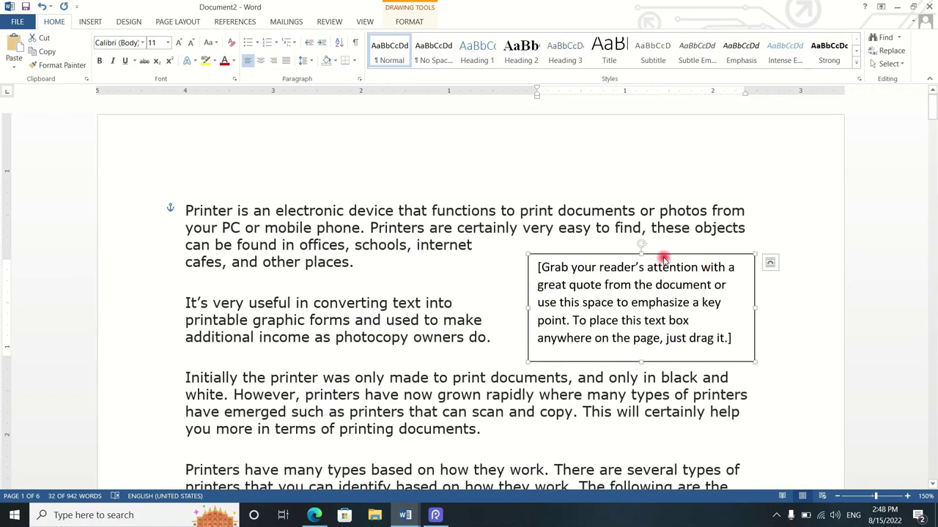
pyautogui.moveTo(664, 254); pyautogui.dragTo(477, 256)
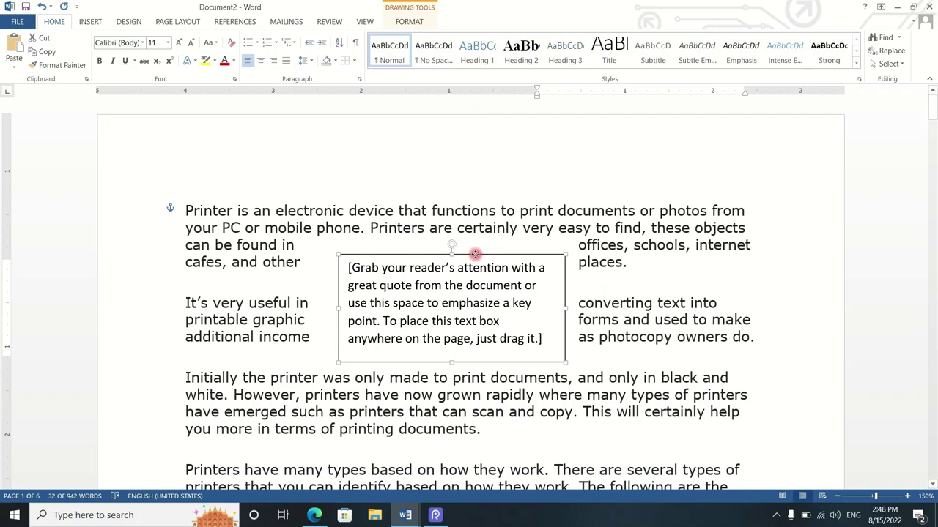
pyautogui.moveTo(579, 263)
pyautogui.mouseDown()
pyautogui.moveTo(614, 262)
pyautogui.moveTo(682, 287)
pyautogui.mouseUp()
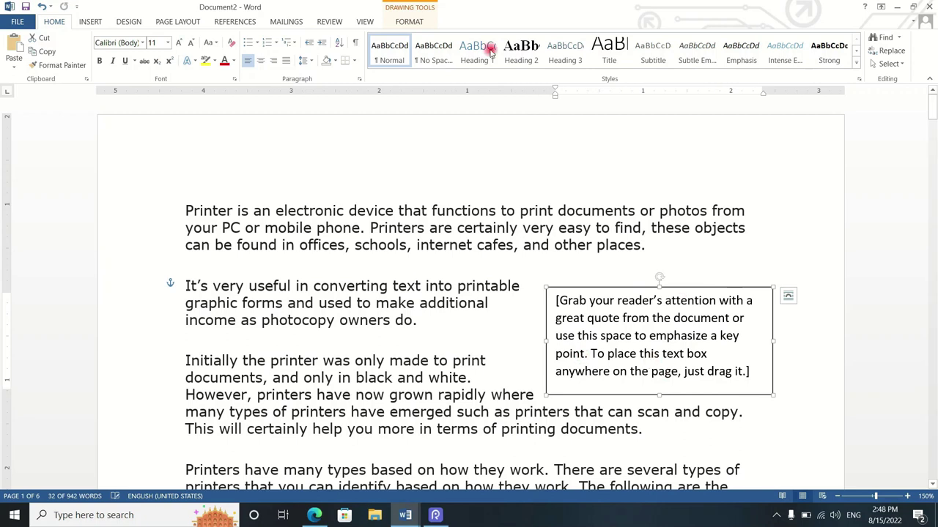
# Step: Reopen the built-in Text Box gallery from the Insert tab
pyautogui.click(89, 22)
pyautogui.click(650, 65)
pyautogui.click(624, 123)
pyautogui.click(651, 59)
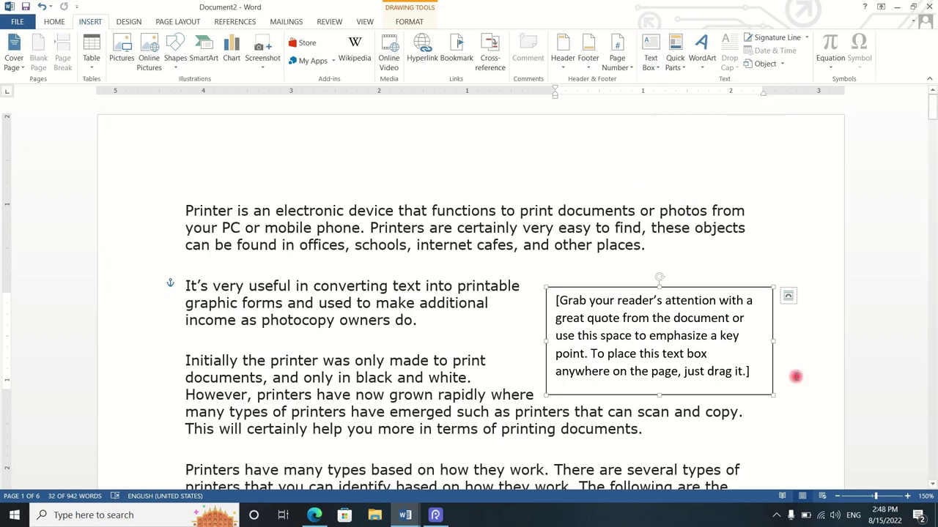
# Step: Insert a Banded Sidebar text box after the word 'copy.'
pyautogui.click(745, 366)
pyautogui.click(748, 412)
pyautogui.click(651, 57)
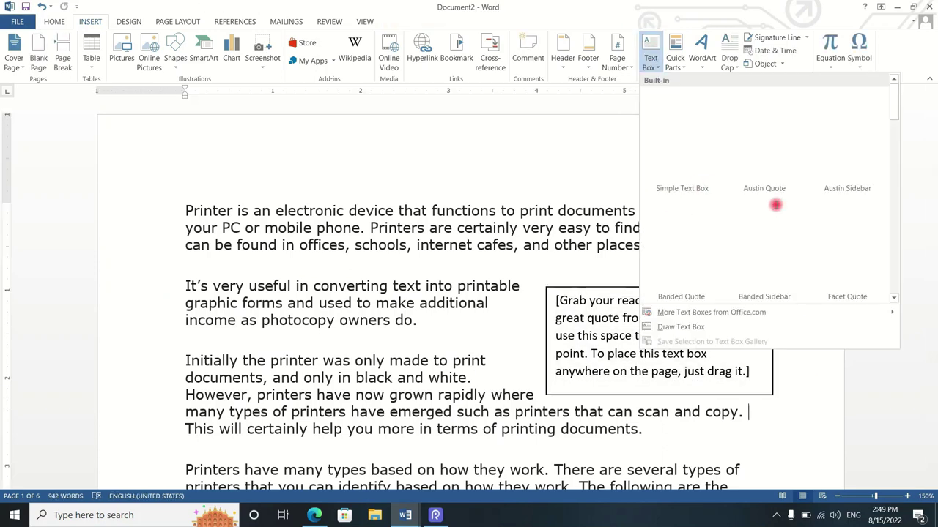
pyautogui.click(781, 227)
# Step: Drag the banded sidebar down beside the fourth paragraph
pyautogui.scroll(-5, 781, 227)
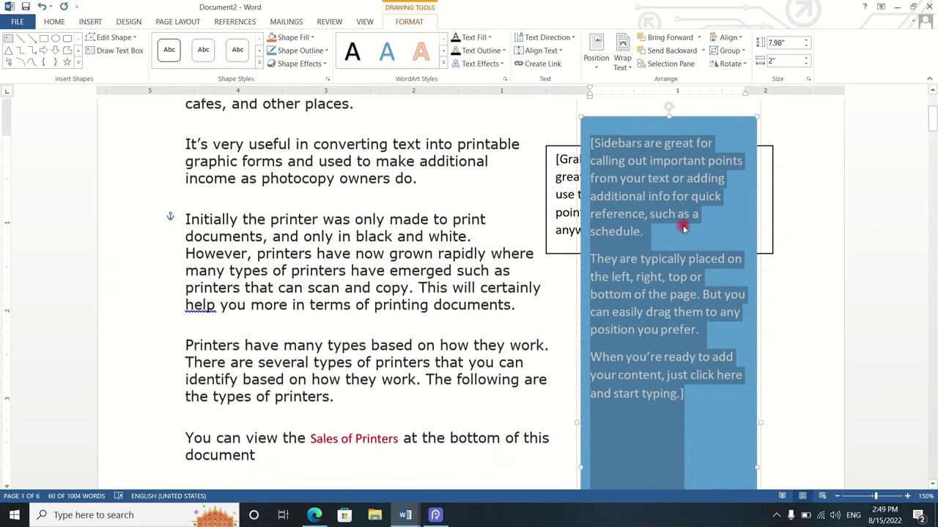
pyautogui.scroll(3, 628, 161)
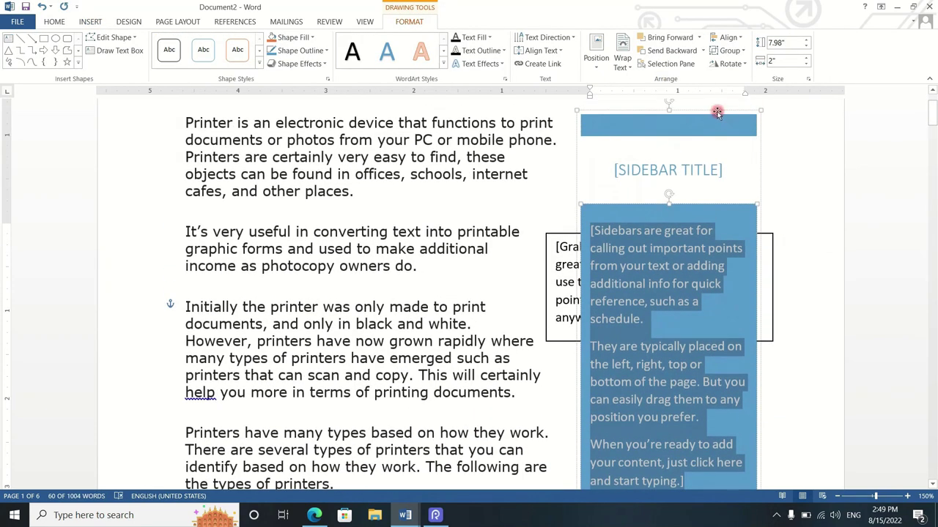
pyautogui.moveTo(717, 110)
pyautogui.mouseDown()
pyautogui.moveTo(452, 164)
pyautogui.moveTo(744, 346)
pyautogui.mouseUp()
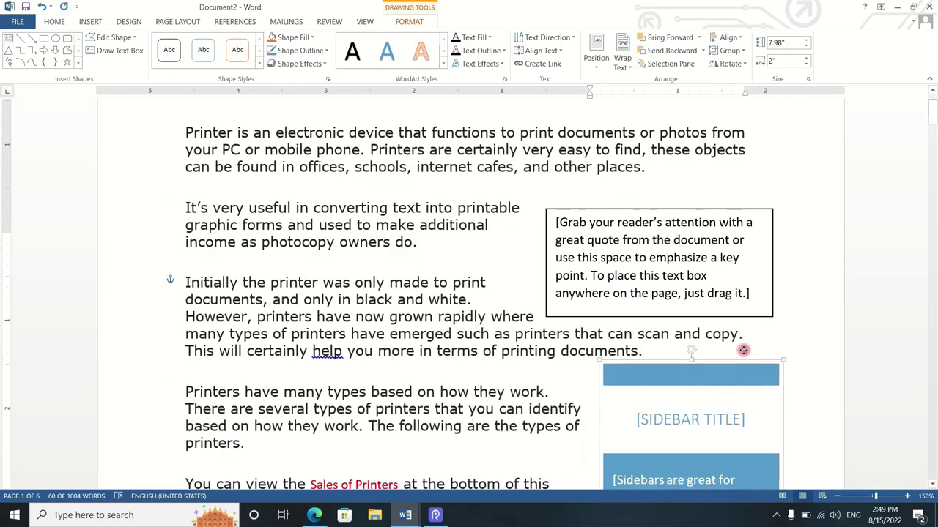
pyautogui.scroll(-20, 744, 347)
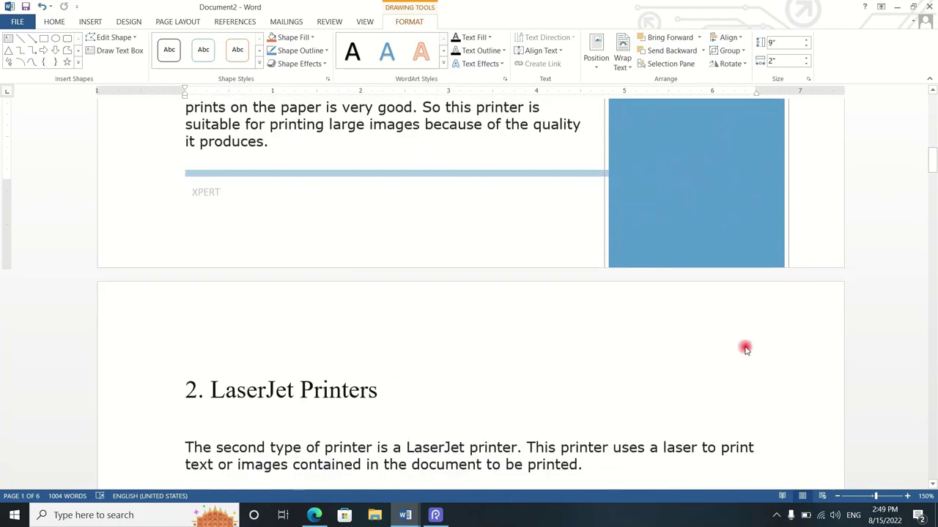
pyautogui.scroll(4, 744, 347)
pyautogui.scroll(4, 745, 347)
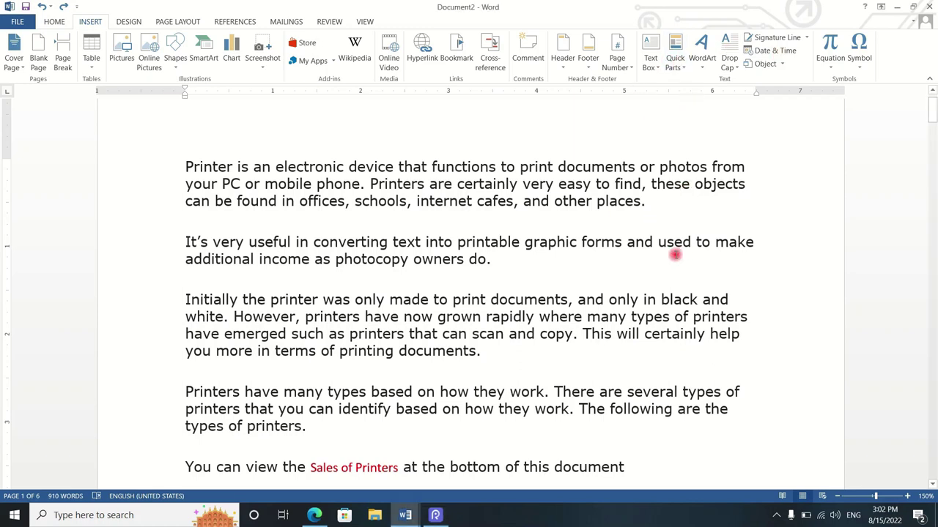
pyautogui.scroll(-1, 656, 264)
pyautogui.scroll(1, 656, 264)
pyautogui.scroll(-5, 612, 205)
pyautogui.scroll(4, 612, 207)
pyautogui.scroll(2, 613, 205)
pyautogui.scroll(-3, 264, 212)
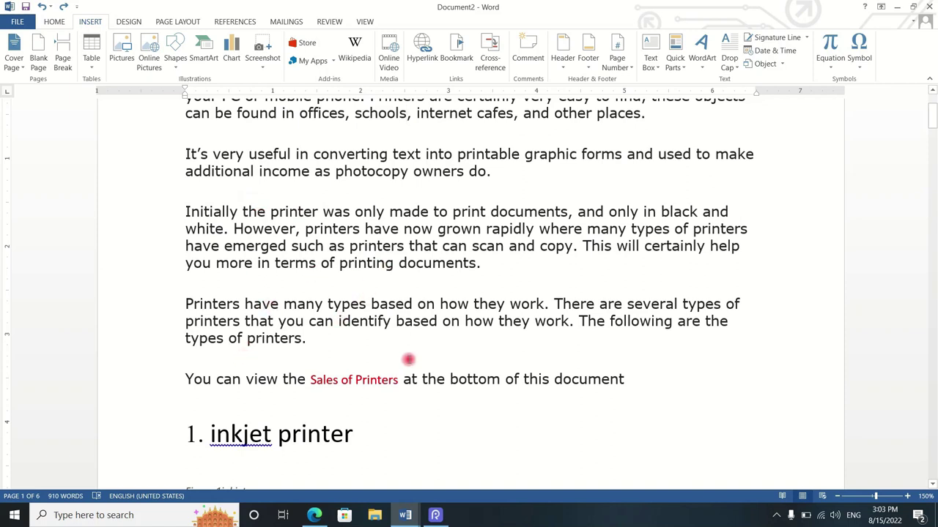
pyautogui.scroll(-5, 408, 359)
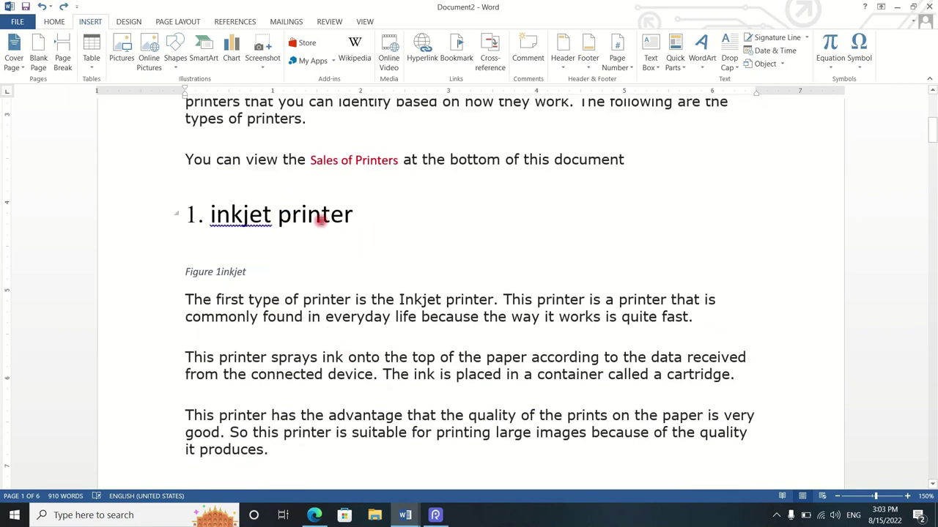
pyautogui.scroll(-3, 300, 227)
pyautogui.scroll(-5, 300, 228)
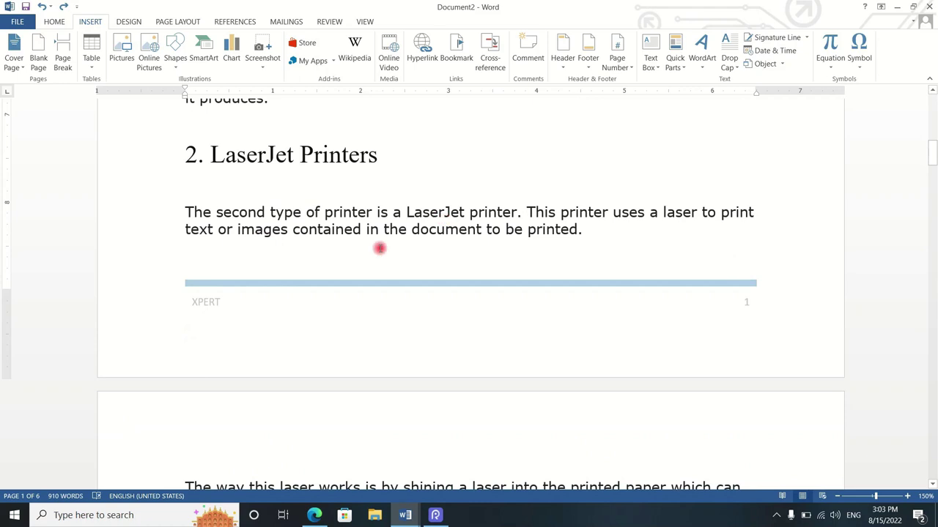
pyautogui.scroll(3, 354, 263)
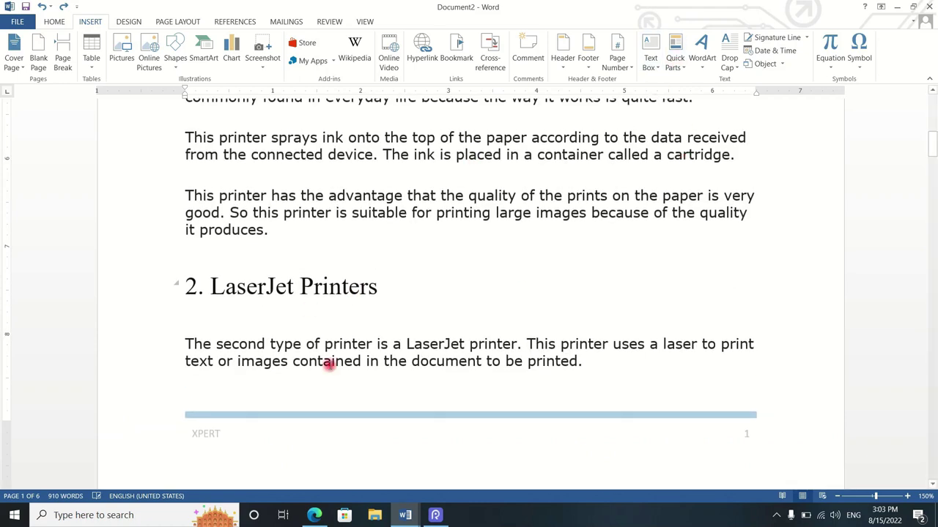
pyautogui.scroll(-4, 369, 269)
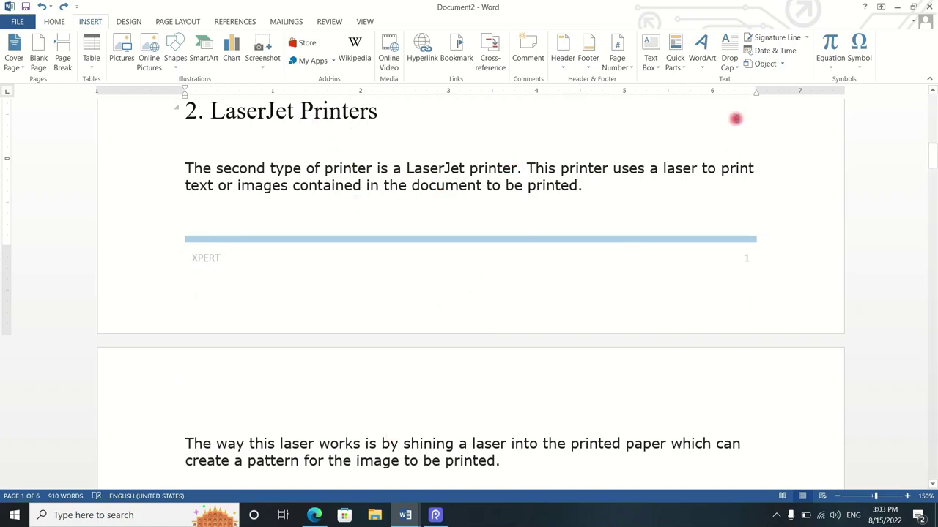
pyautogui.scroll(-5, 584, 252)
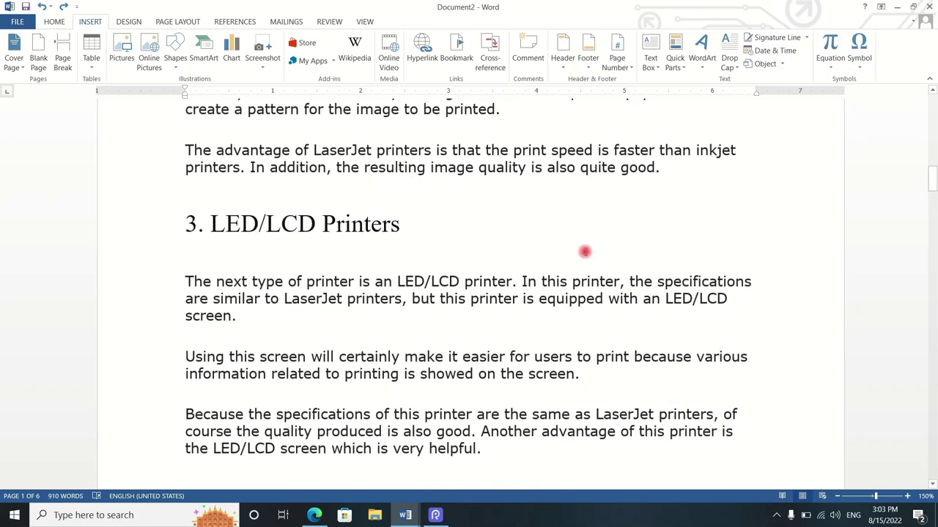
pyautogui.scroll(1, 585, 252)
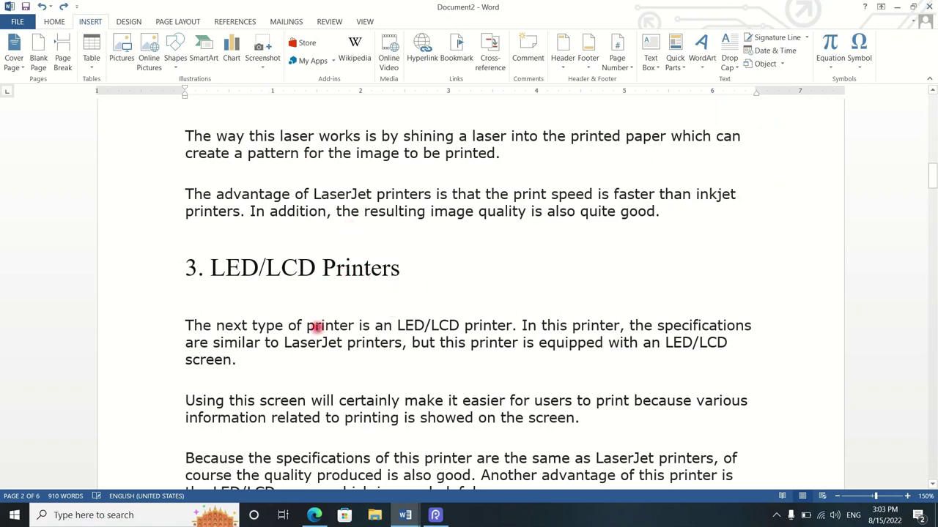
# Step: Save the word 'printer' to the Quick Part Gallery as a building block named P
pyautogui.moveTo(303, 325); pyautogui.dragTo(349, 326)
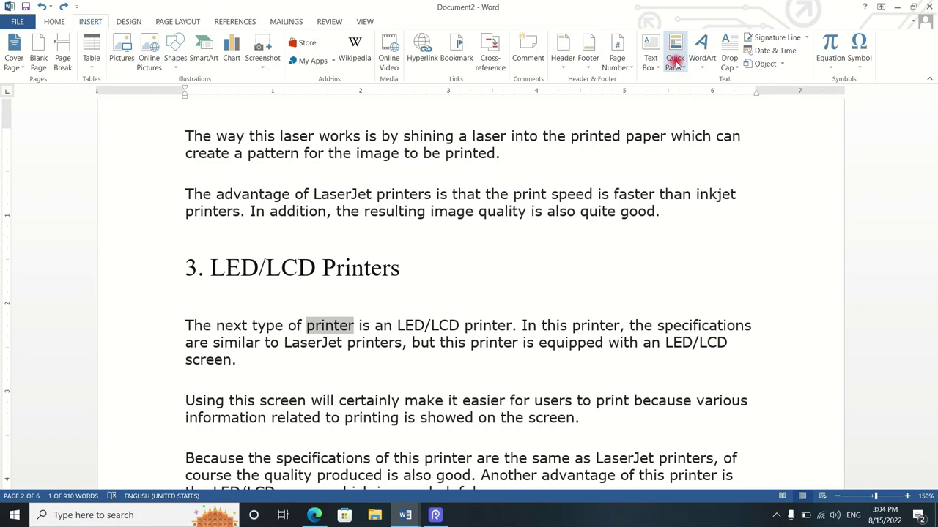
pyautogui.click(677, 65)
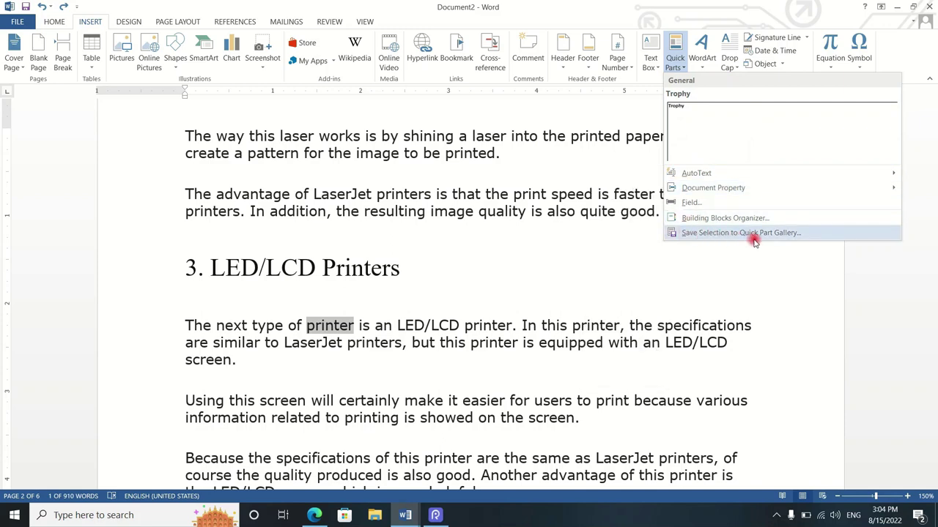
pyautogui.click(708, 236)
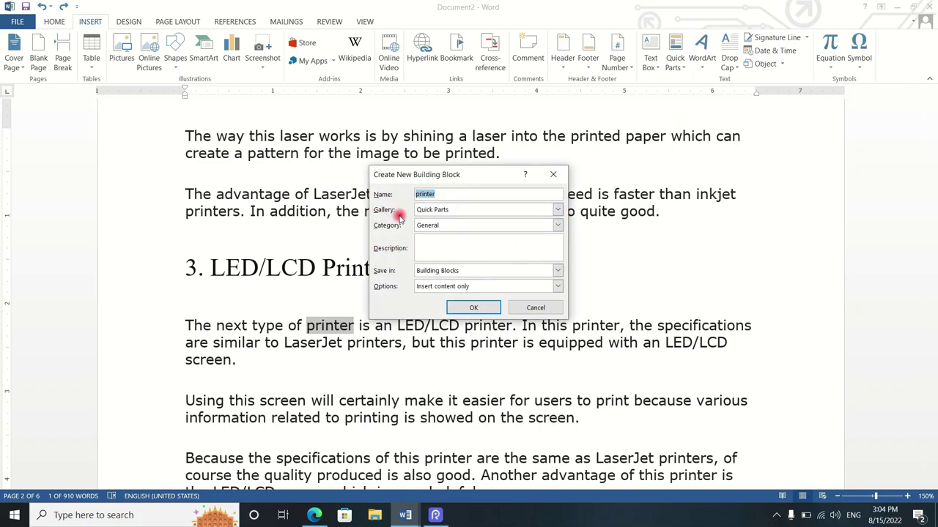
pyautogui.moveTo(452, 177); pyautogui.dragTo(515, 161)
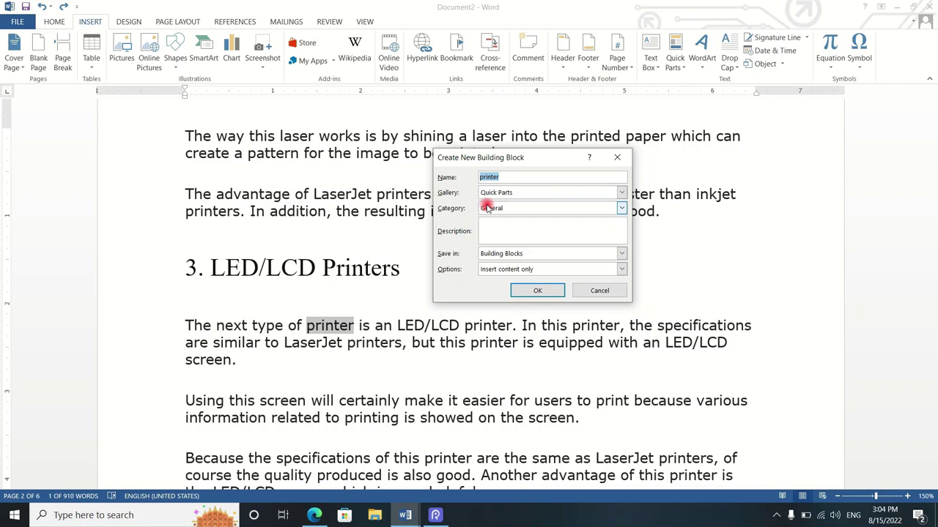
pyautogui.write('P')
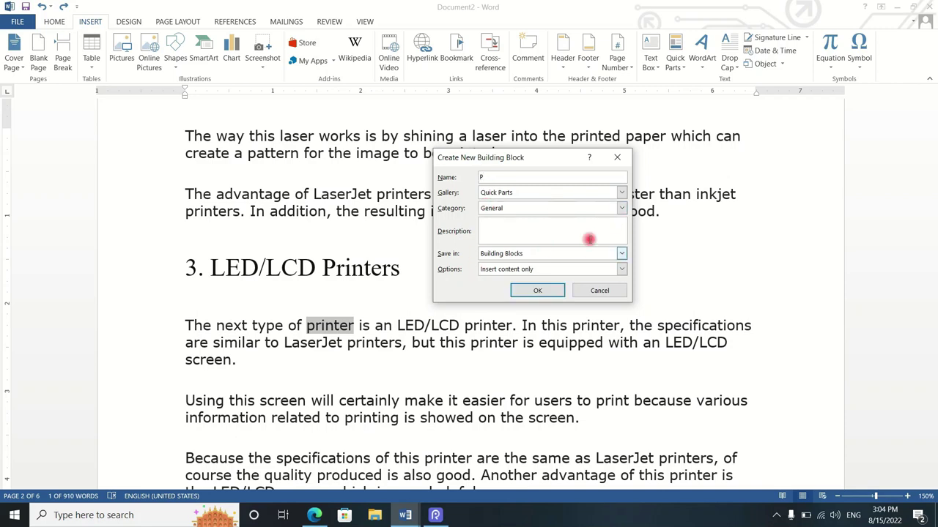
pyautogui.click(538, 289)
# Step: Scroll down to the end of the document
pyautogui.scroll(-2, 538, 287)
pyautogui.scroll(-3, 538, 286)
pyautogui.scroll(-4, 538, 287)
pyautogui.scroll(-4, 539, 283)
pyautogui.scroll(-4, 540, 283)
pyautogui.scroll(-4, 540, 284)
pyautogui.scroll(-4, 540, 285)
pyautogui.scroll(-3, 542, 286)
pyautogui.scroll(-4, 542, 285)
pyautogui.scroll(-4, 542, 286)
pyautogui.scroll(-3, 542, 285)
pyautogui.scroll(-5, 542, 283)
# Step: Below the page 6 printer photo, type 'Printer', add 'printer' from the P Quick Part, and start a new line
pyautogui.click(272, 410)
pyautogui.click(383, 323)
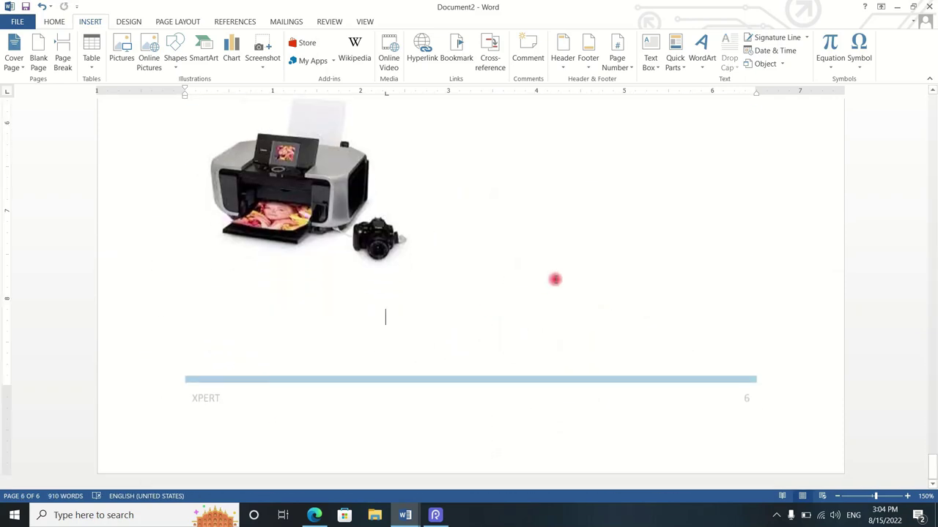
pyautogui.write('P')
pyautogui.write('rinter')
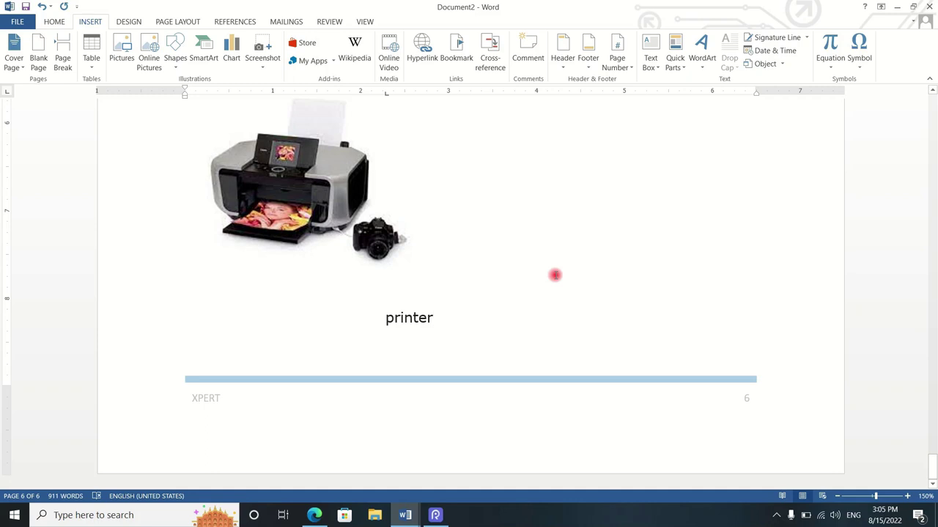
pyautogui.scroll(3, 555, 275)
pyautogui.scroll(-2, 555, 275)
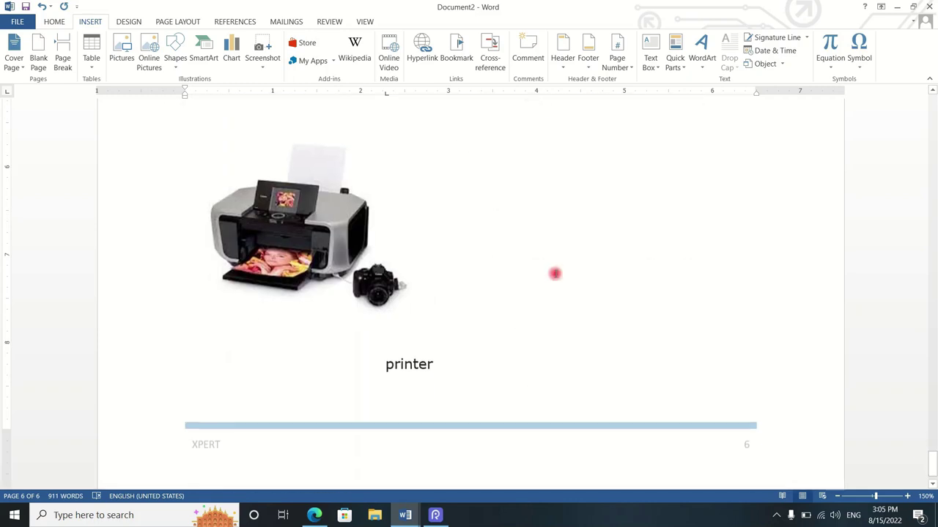
pyautogui.scroll(-1, 555, 275)
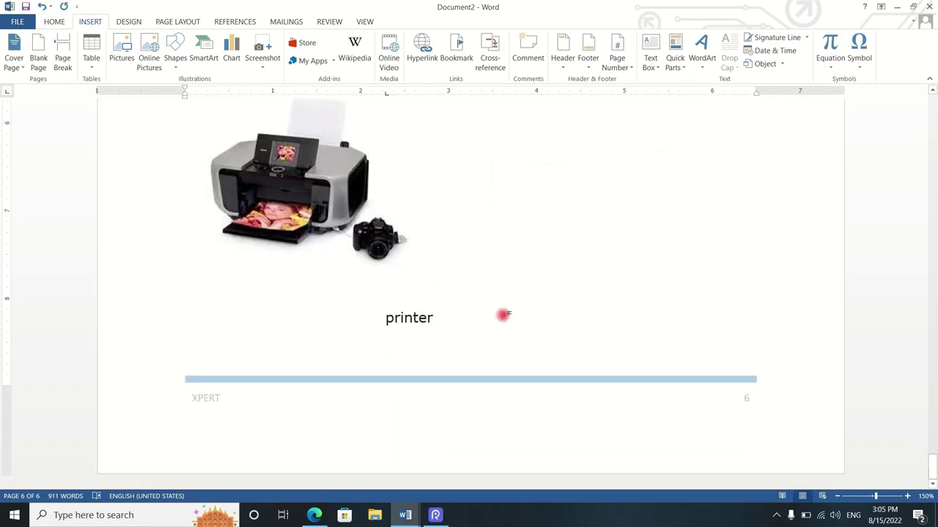
pyautogui.write('p')
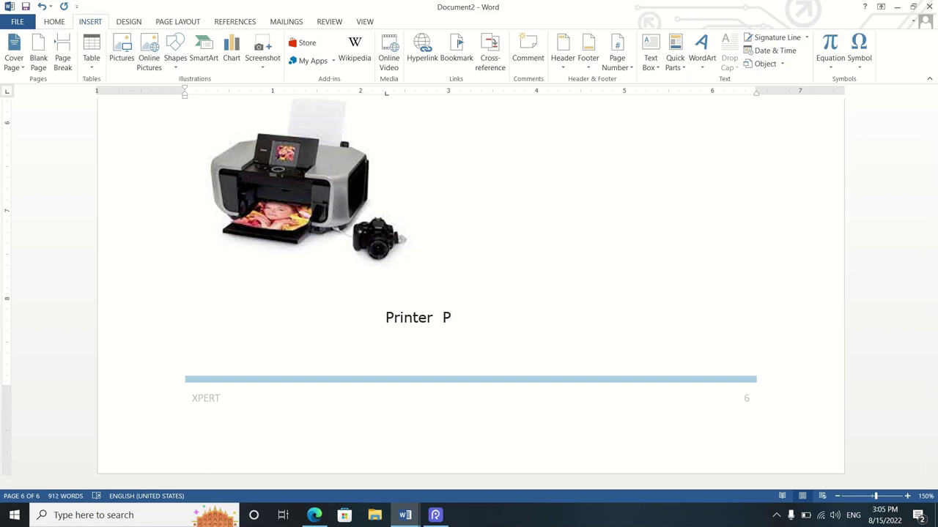
pyautogui.write('rinter')
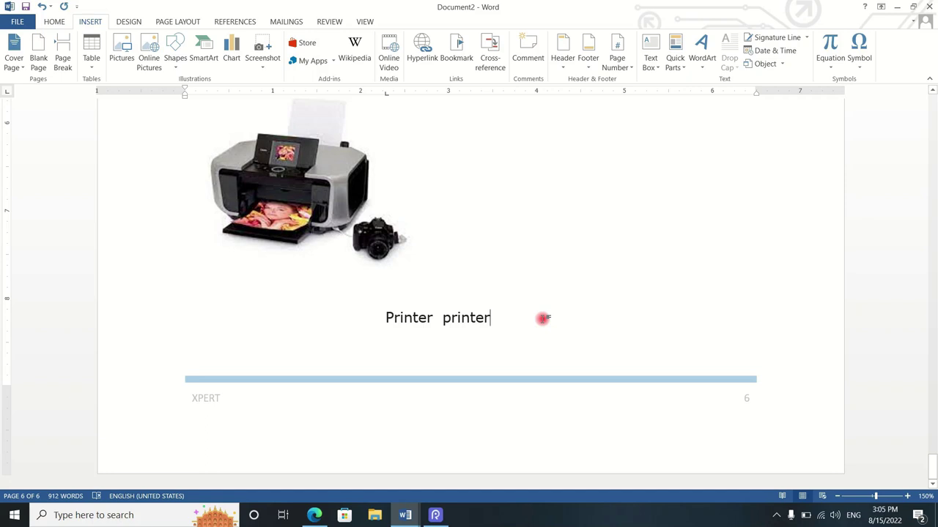
pyautogui.press('Return')
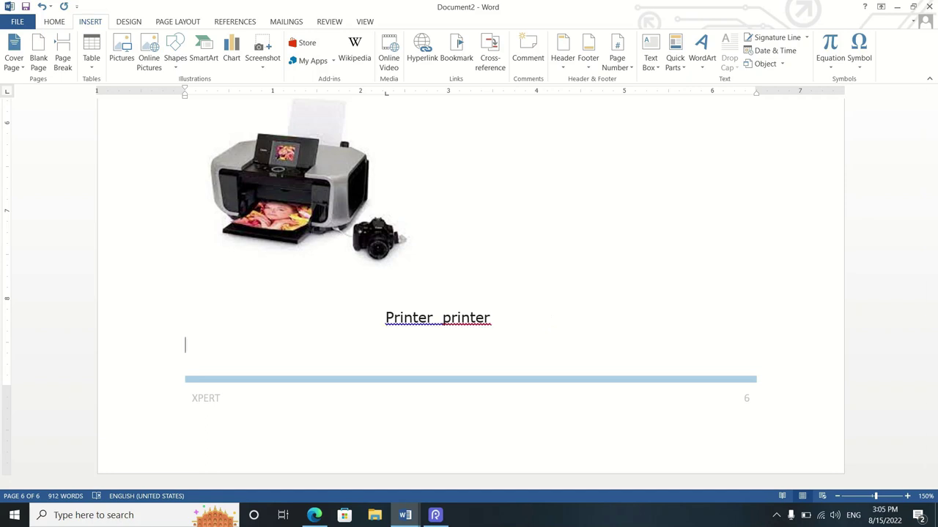
# Step: Type 'Liquid Crystal Display' and save it as a Quick Part named lcd
pyautogui.write('Liquid Crystal Display')
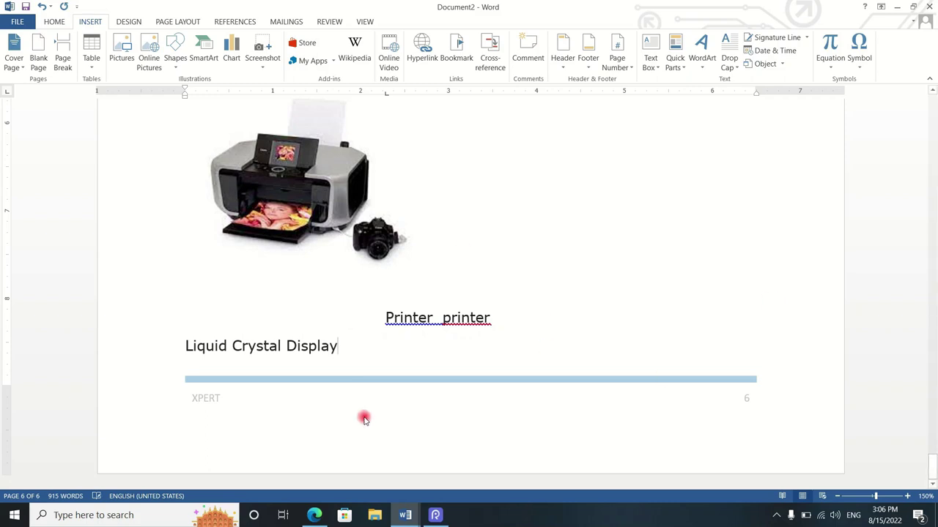
pyautogui.moveTo(338, 347); pyautogui.dragTo(175, 354)
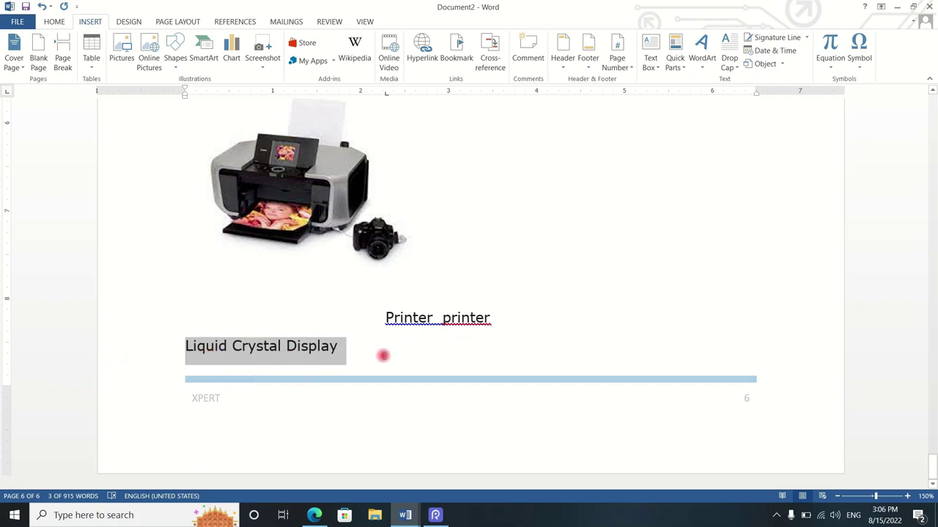
pyautogui.click(680, 67)
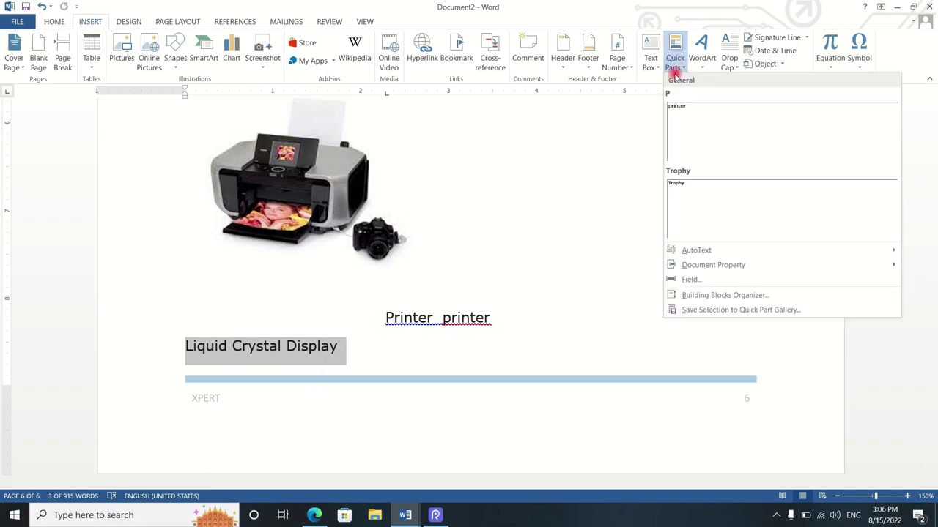
pyautogui.click(726, 310)
pyautogui.press('BackSpace')
pyautogui.write('lcd')
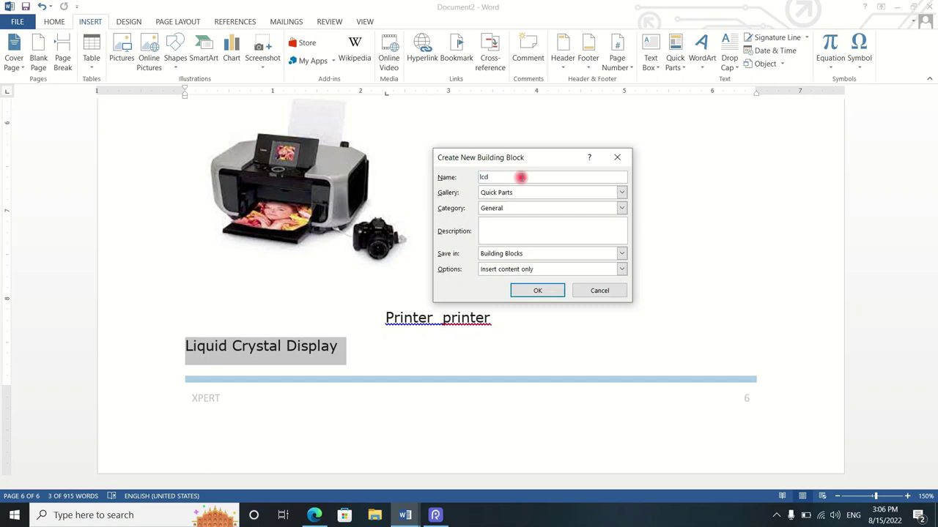
pyautogui.click(537, 290)
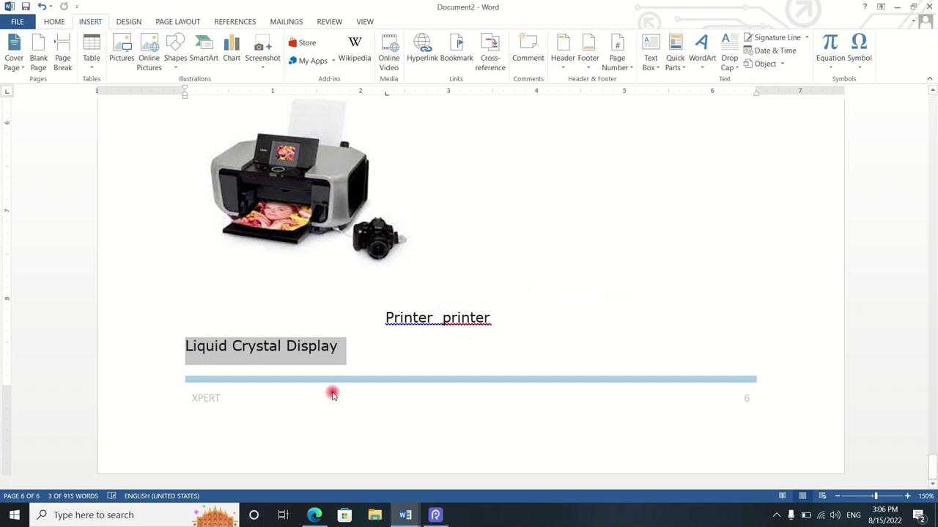
# Step: On a new line on page 7, expand 'lcd' into Liquid Crystal Display
pyautogui.click(345, 350)
pyautogui.press('Return')
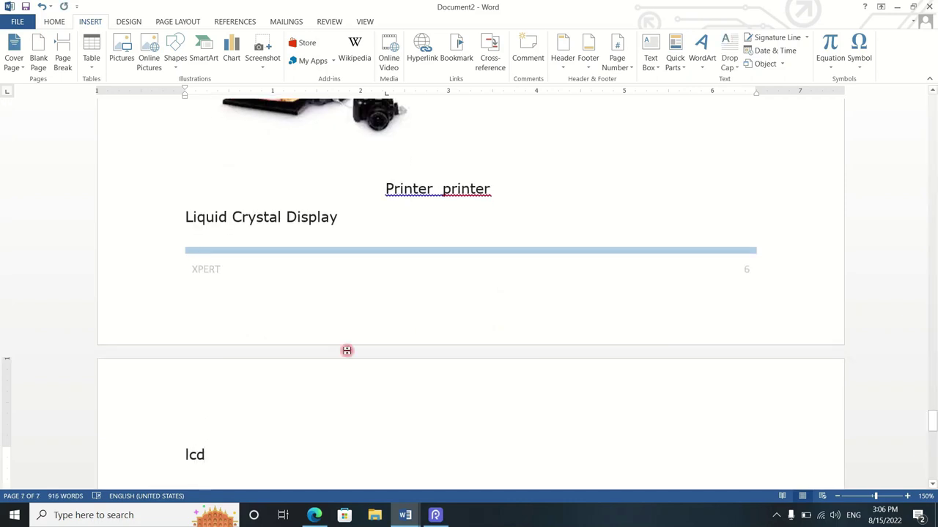
pyautogui.press('Return')
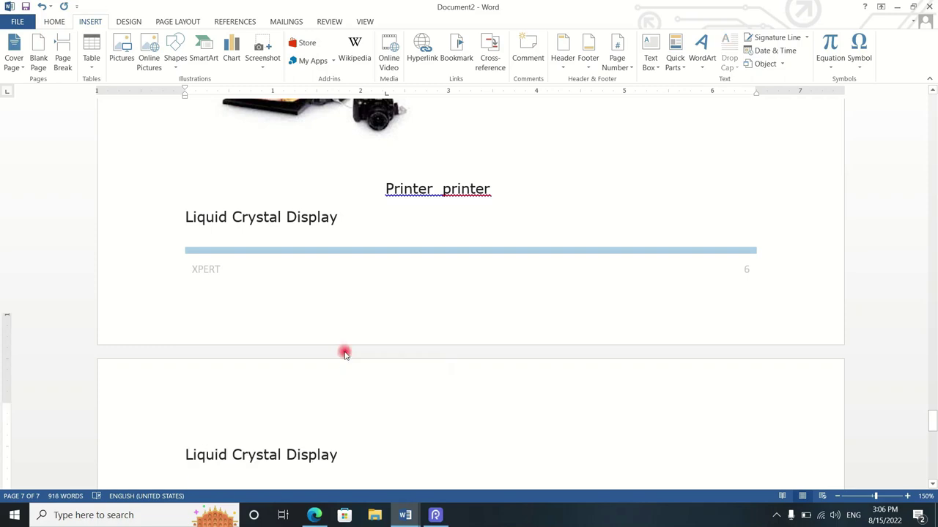
pyautogui.scroll(-3, 345, 351)
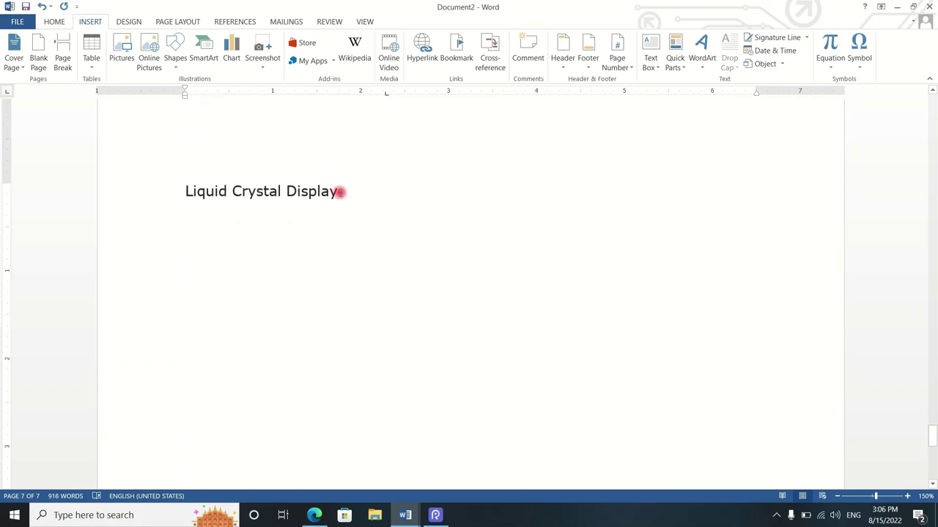
pyautogui.moveTo(341, 192); pyautogui.dragTo(153, 209)
pyautogui.press('BackSpace')
pyautogui.write('cd')
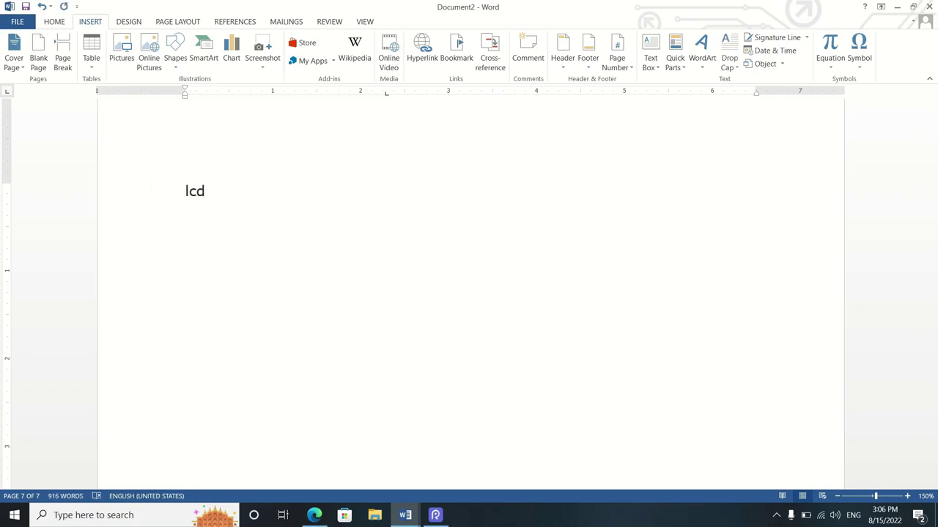
pyautogui.hotkey('ctrl', 'z')
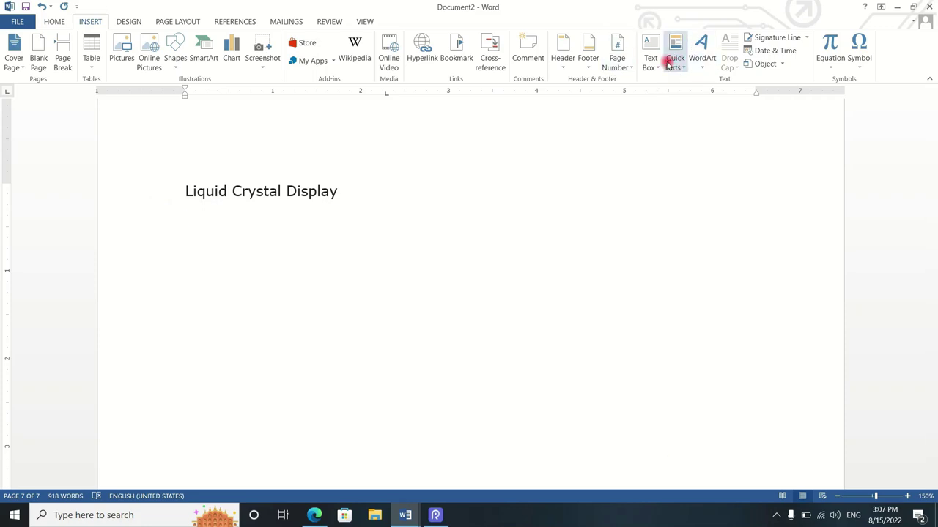
# Step: Insert a yellow-style WordArt on a new line below Liquid Crystal Display
pyautogui.click(357, 196)
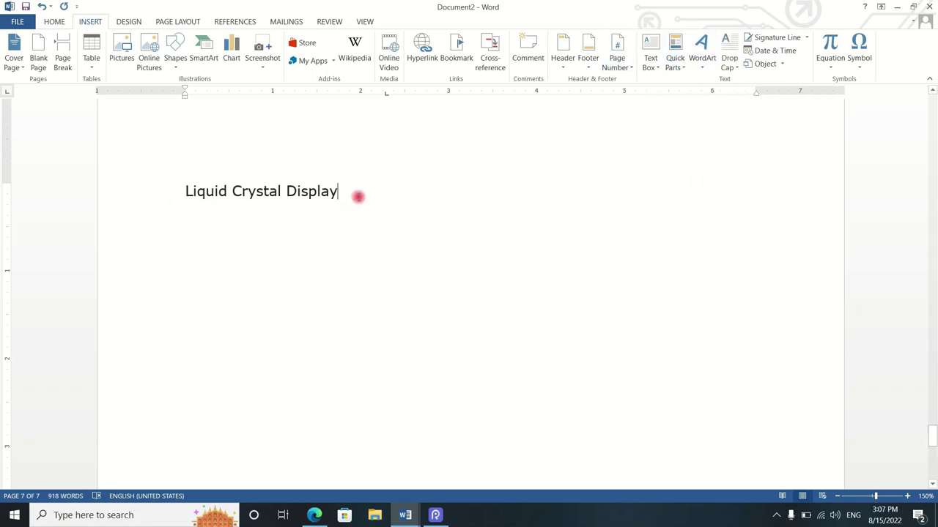
pyautogui.press('Down')
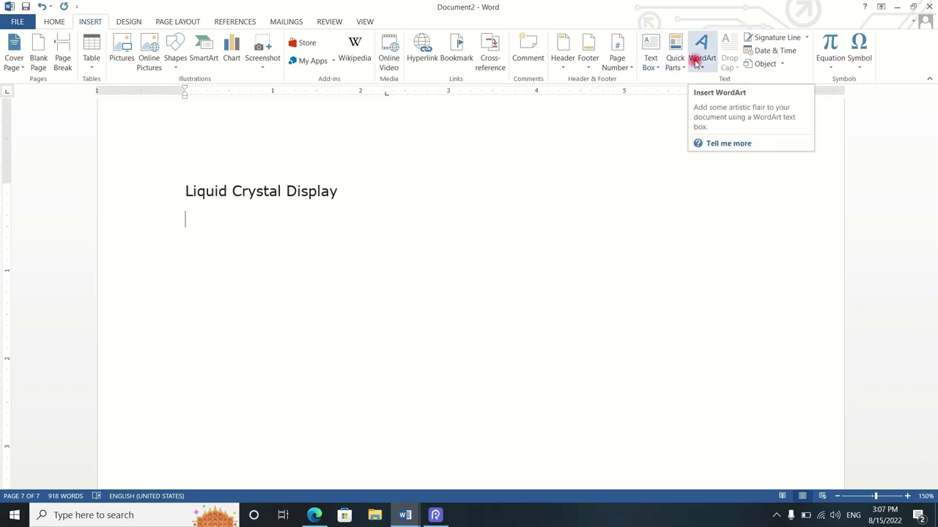
pyautogui.click(696, 65)
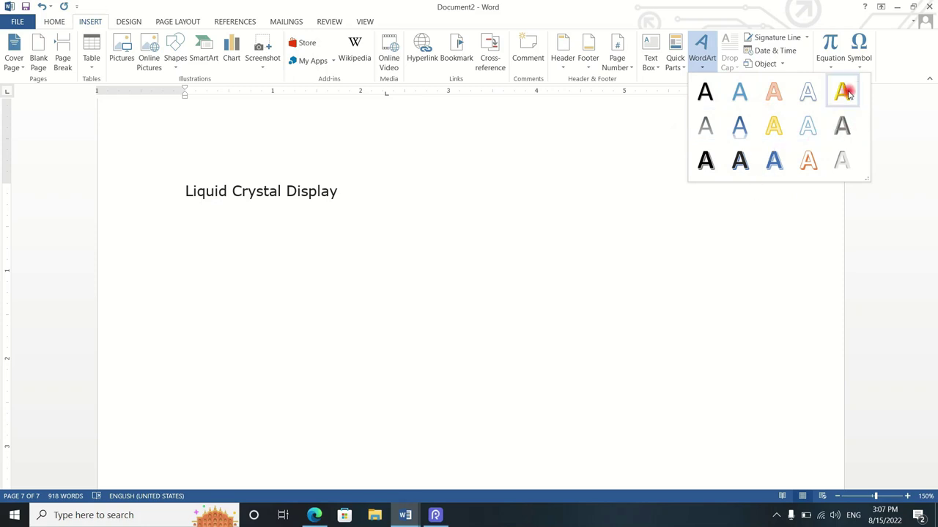
pyautogui.click(844, 92)
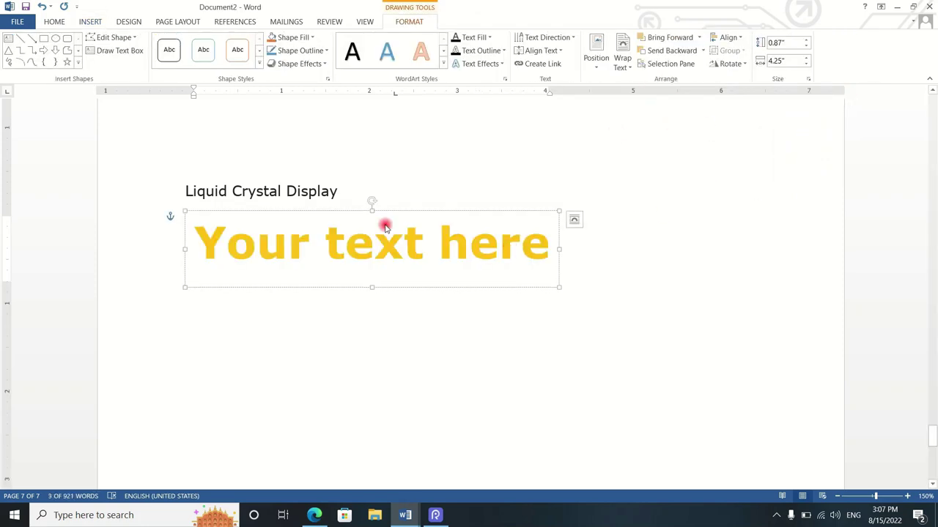
# Step: Replace the WordArt placeholder text with 'Computer Class'
pyautogui.click(540, 250)
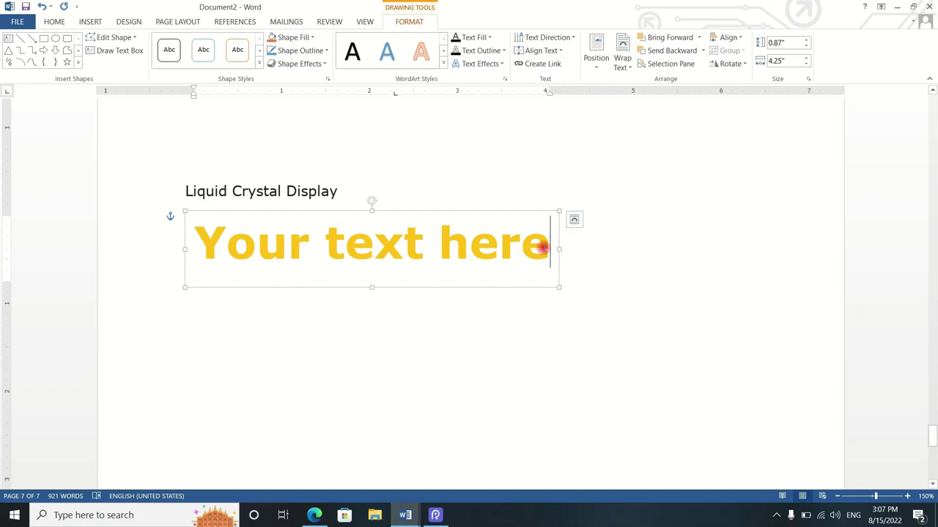
pyautogui.moveTo(541, 250); pyautogui.dragTo(217, 252)
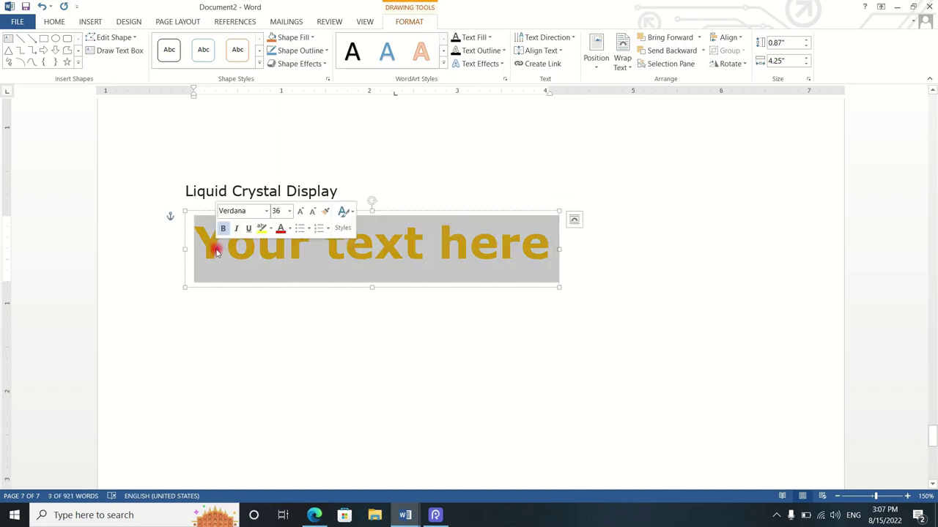
pyautogui.write('Com')
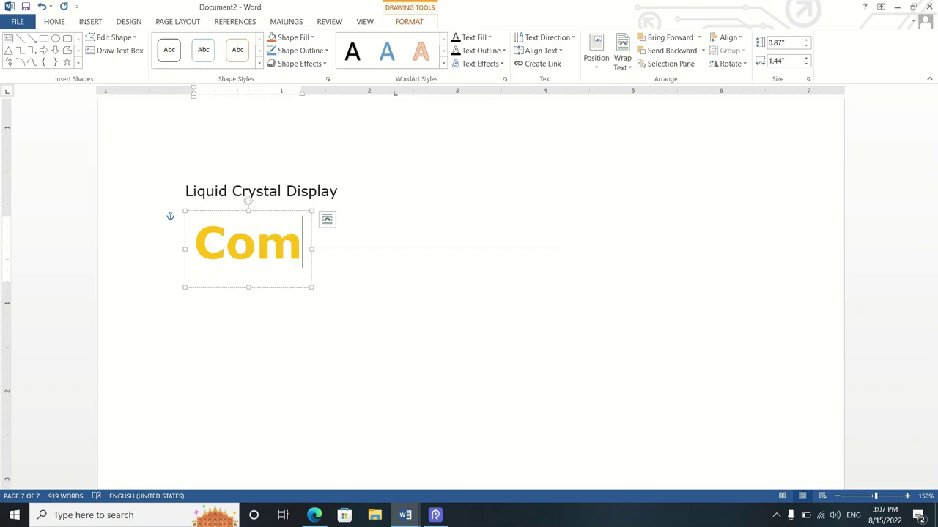
pyautogui.write('puter Clas')
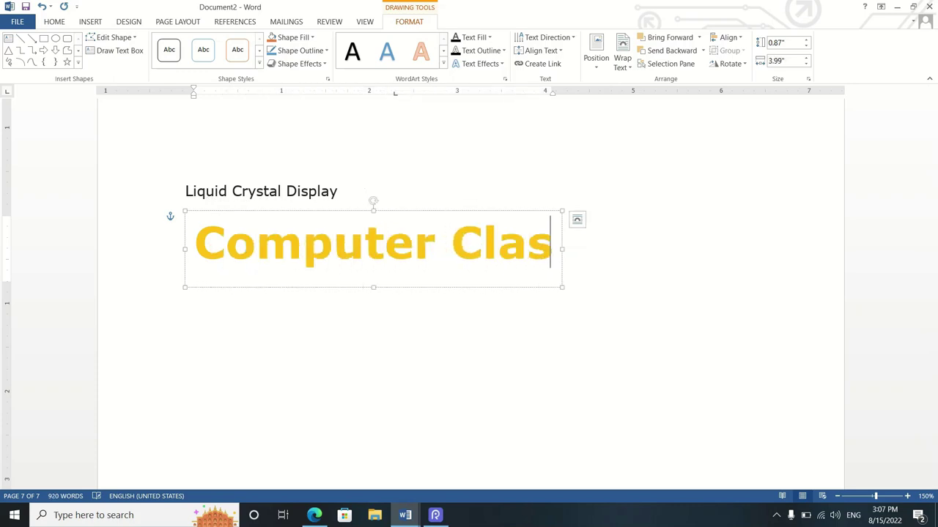
pyautogui.write('s')
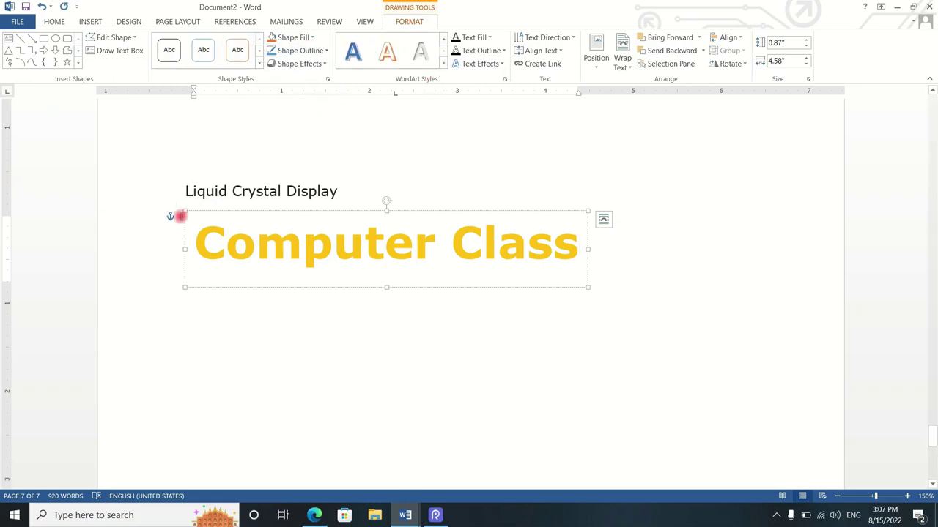
pyautogui.moveTo(196, 245); pyautogui.dragTo(511, 231)
# Step: Apply a blue shadowed WordArt style to Computer Class
pyautogui.click(443, 63)
pyautogui.click(419, 119)
pyautogui.click(408, 142)
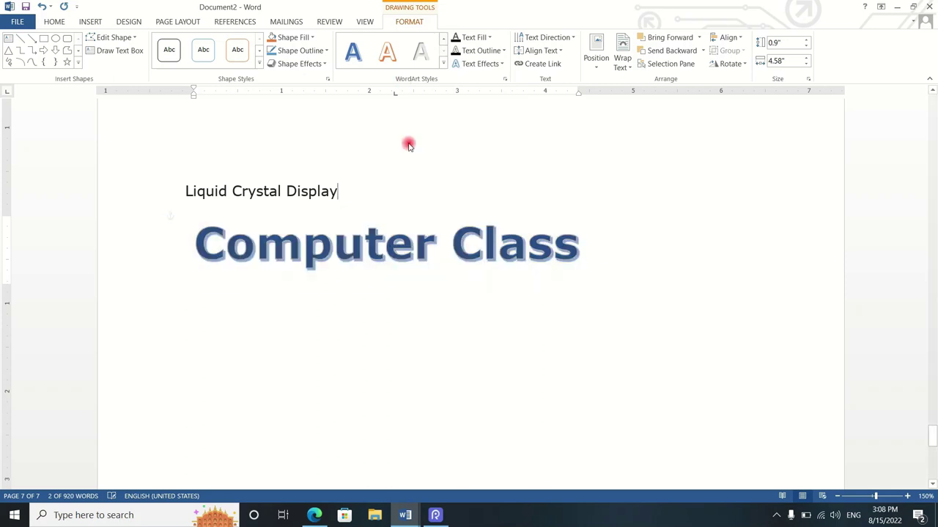
pyautogui.click(395, 253)
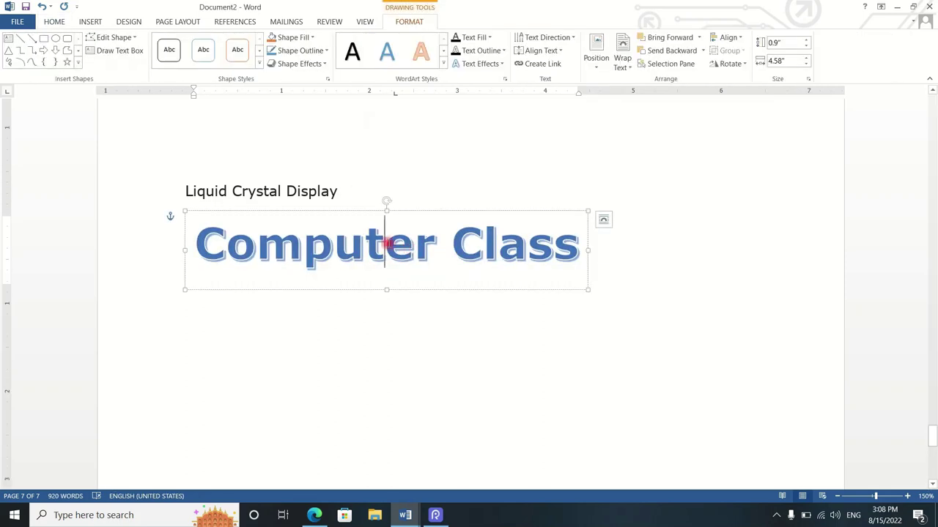
# Step: Change the Computer Class text fill to blue, then to red
pyautogui.click(475, 36)
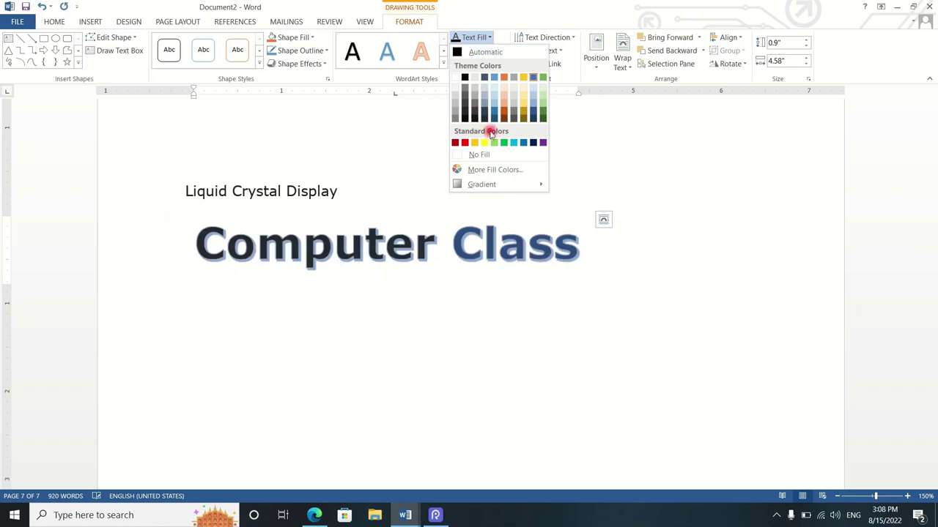
pyautogui.click(516, 142)
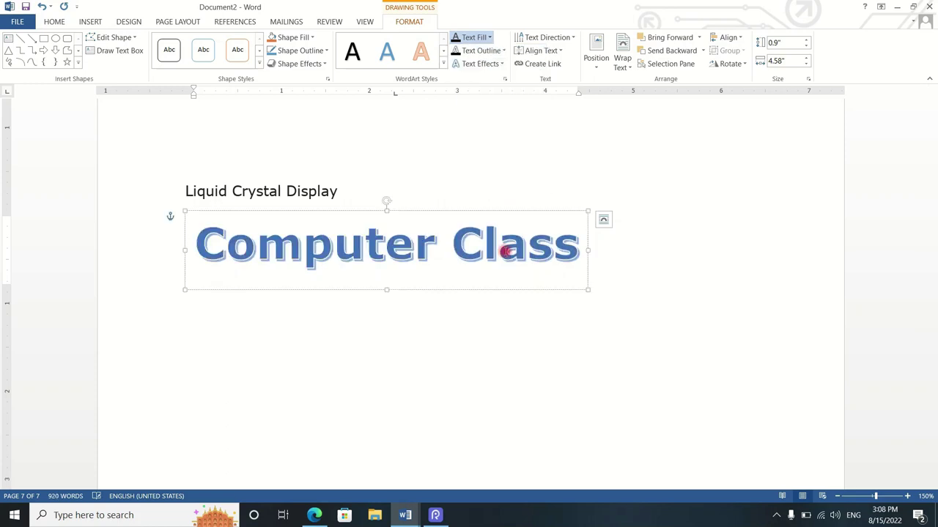
pyautogui.moveTo(579, 249); pyautogui.dragTo(194, 245)
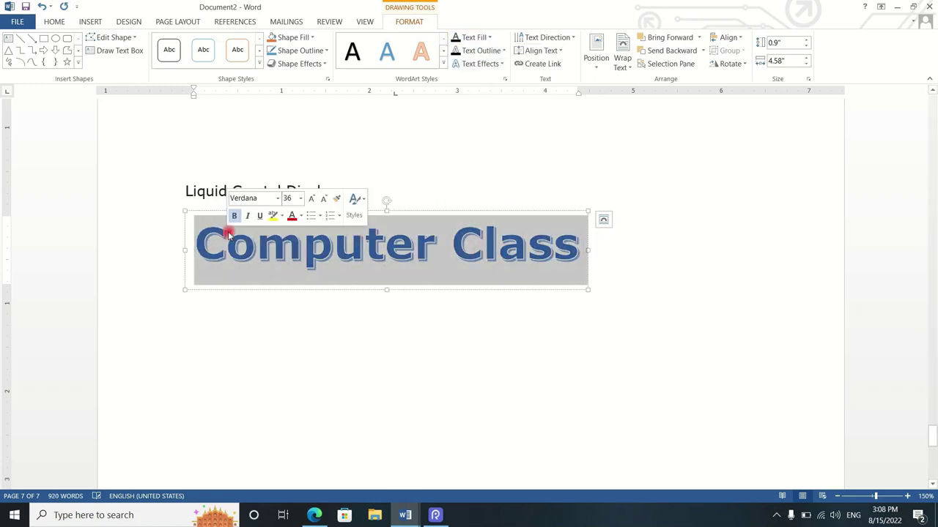
pyautogui.click(489, 37)
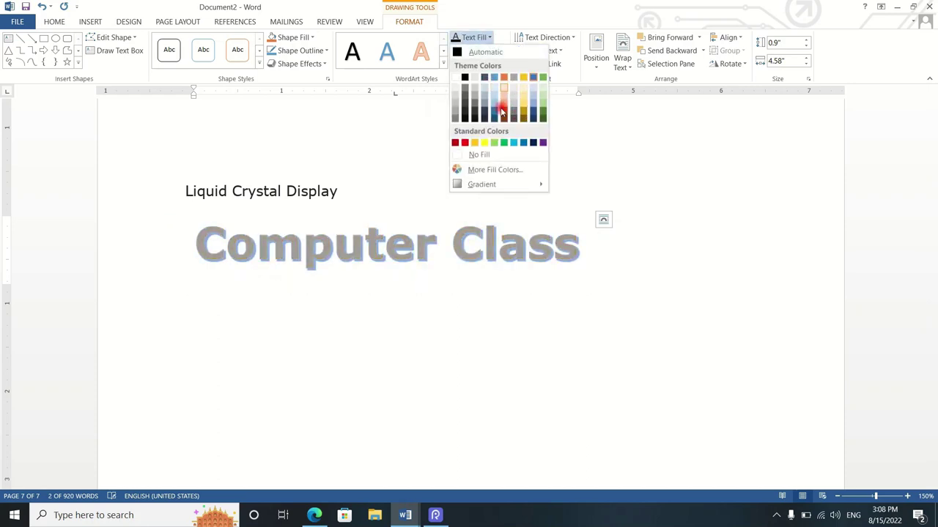
pyautogui.click(465, 144)
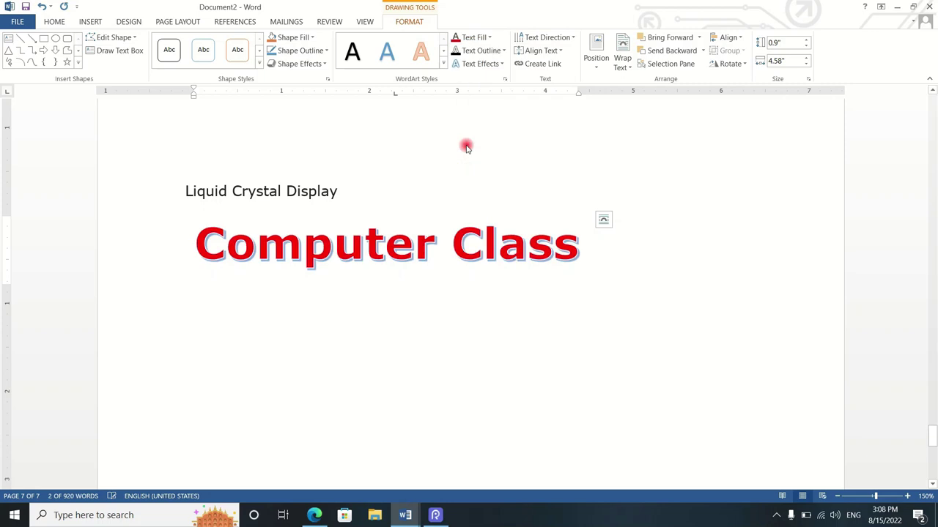
pyautogui.click(475, 255)
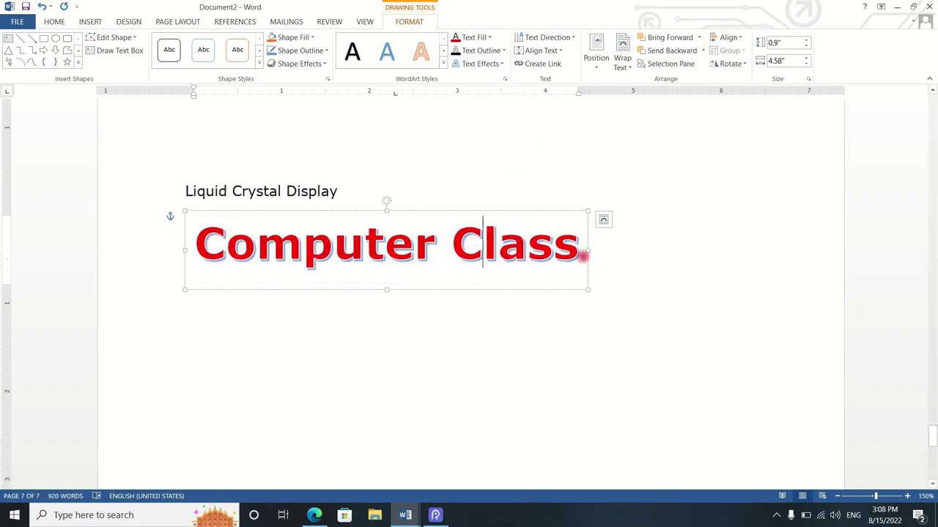
# Step: Apply a Bevel text effect preset to the red Computer Class letters
pyautogui.tripleClick(489, 251)
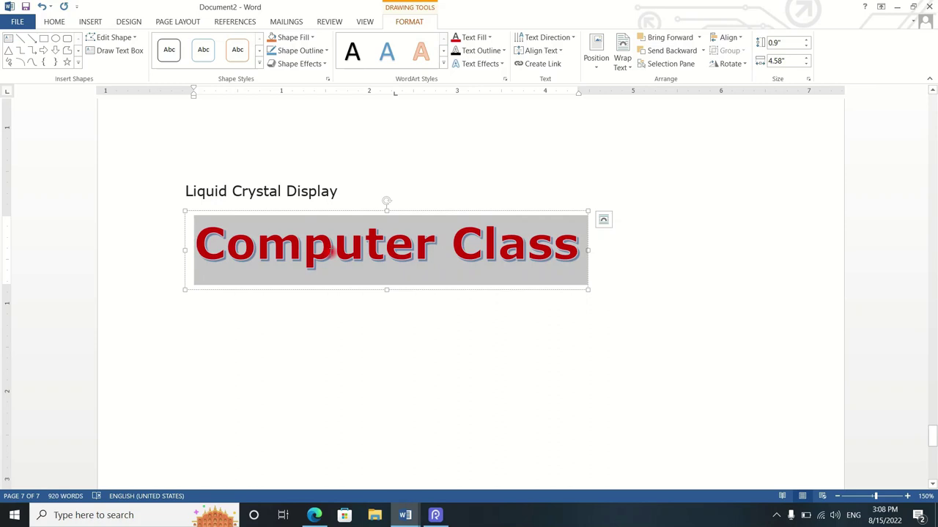
pyautogui.click(499, 64)
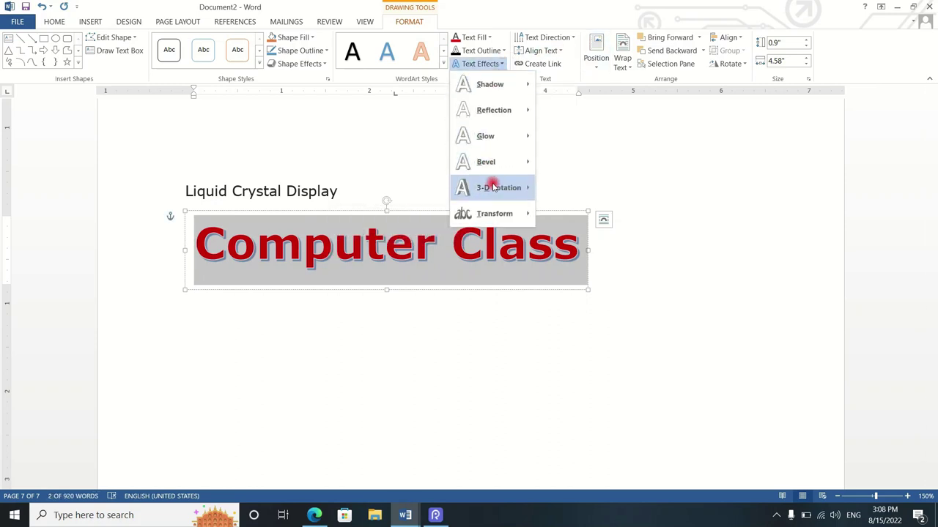
pyautogui.moveTo(494, 188)
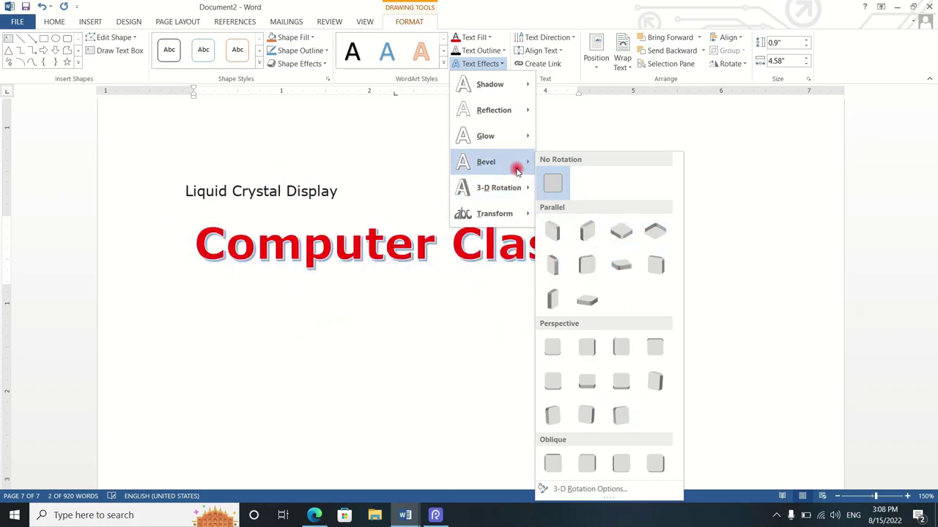
pyautogui.moveTo(514, 173)
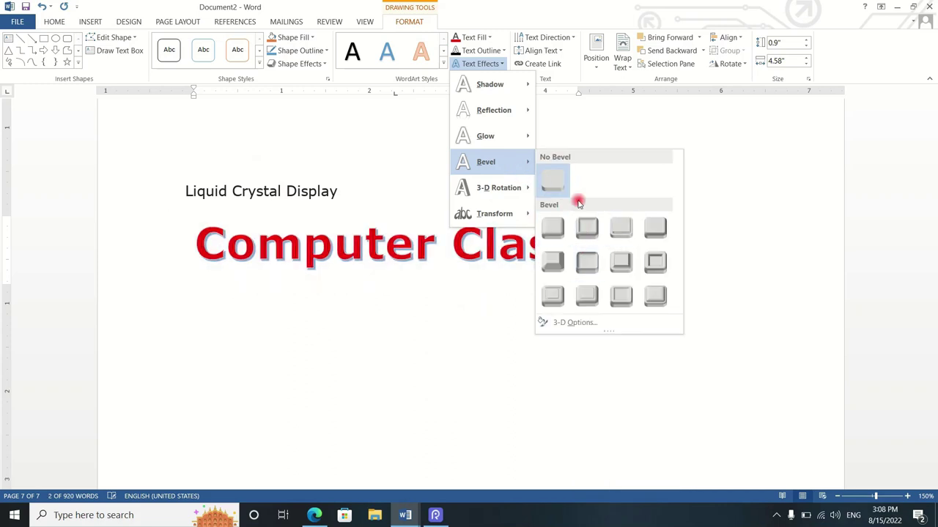
pyautogui.moveTo(526, 141)
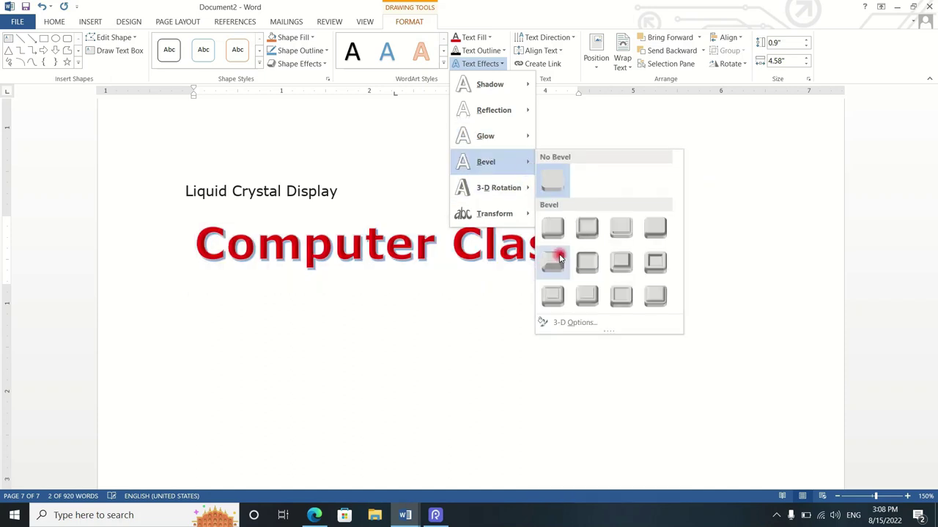
pyautogui.click(558, 257)
pyautogui.click(538, 266)
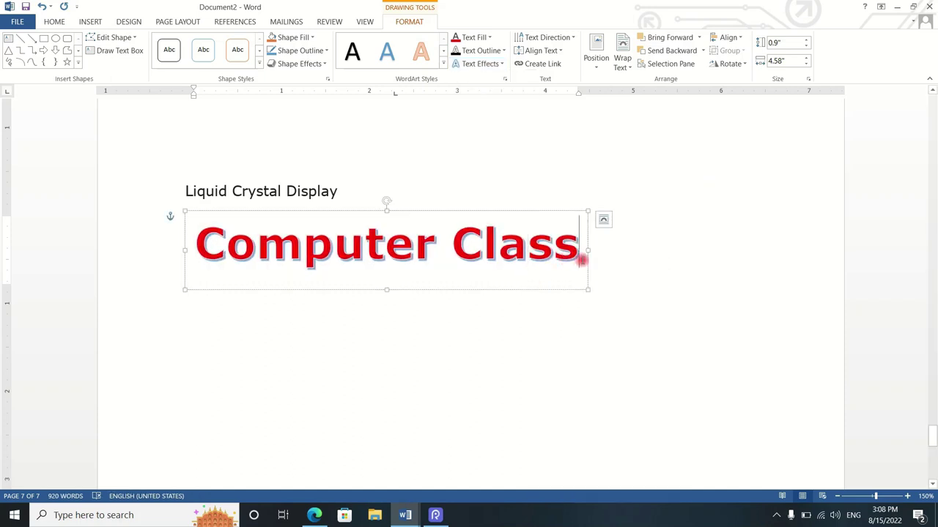
pyautogui.click(644, 286)
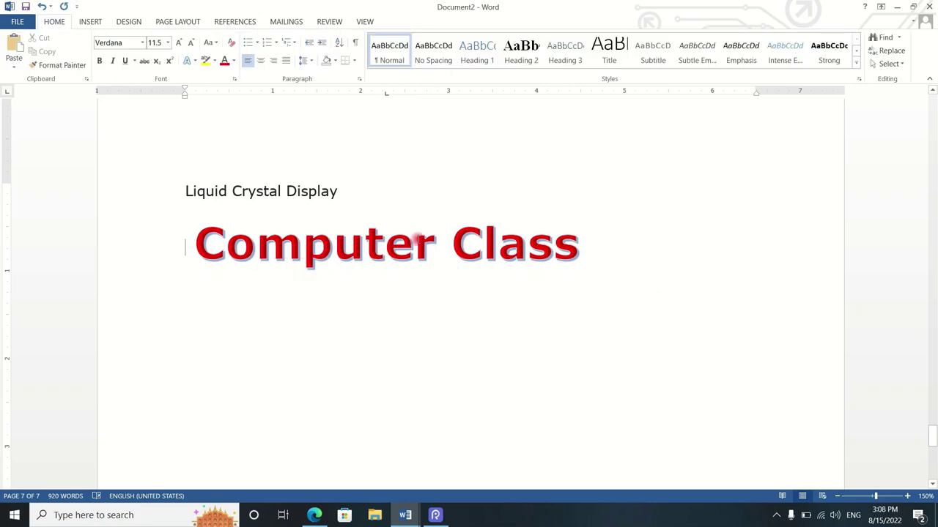
pyautogui.click(414, 243)
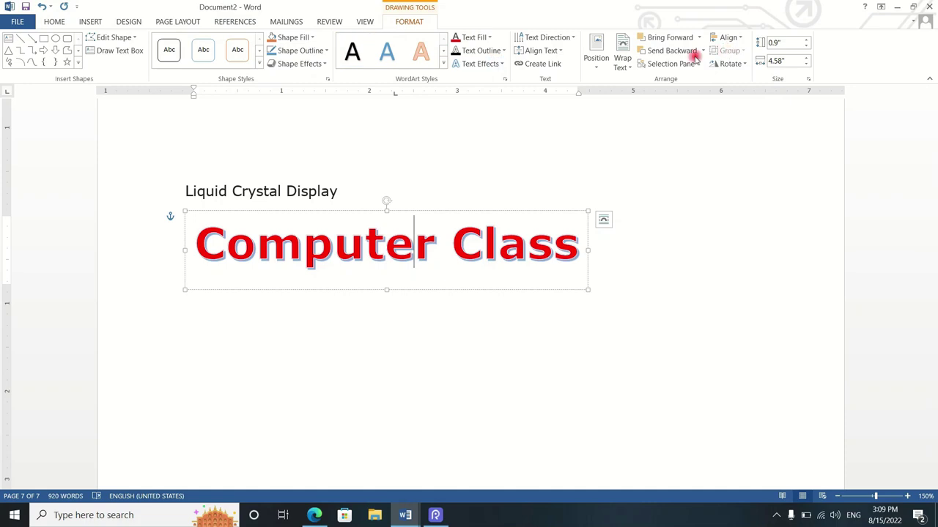
# Step: Set the WordArt's layout option to Through and drag it onto the black printer picture
pyautogui.click(445, 258)
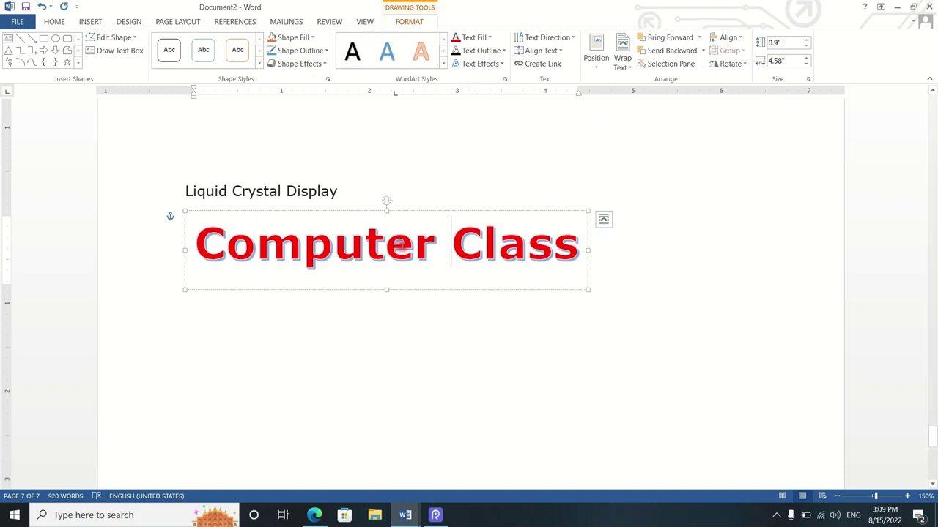
pyautogui.click(602, 222)
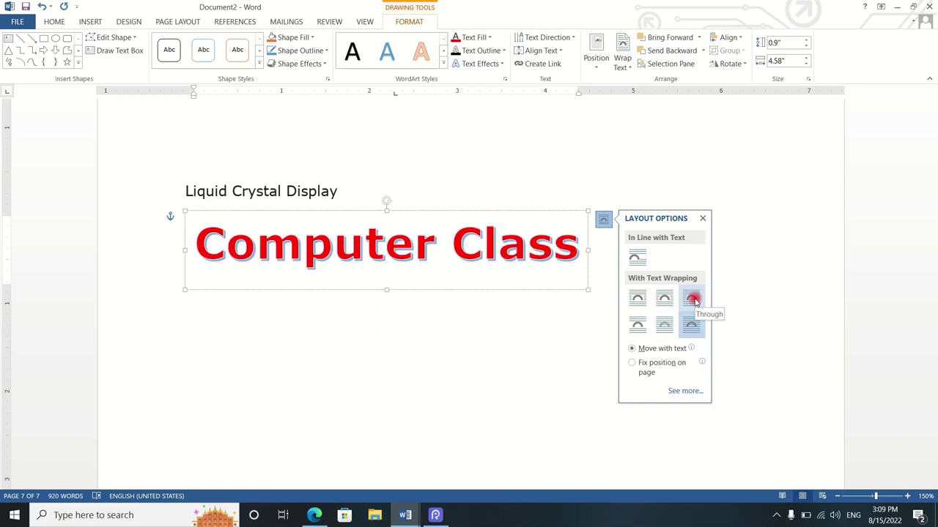
pyautogui.click(691, 297)
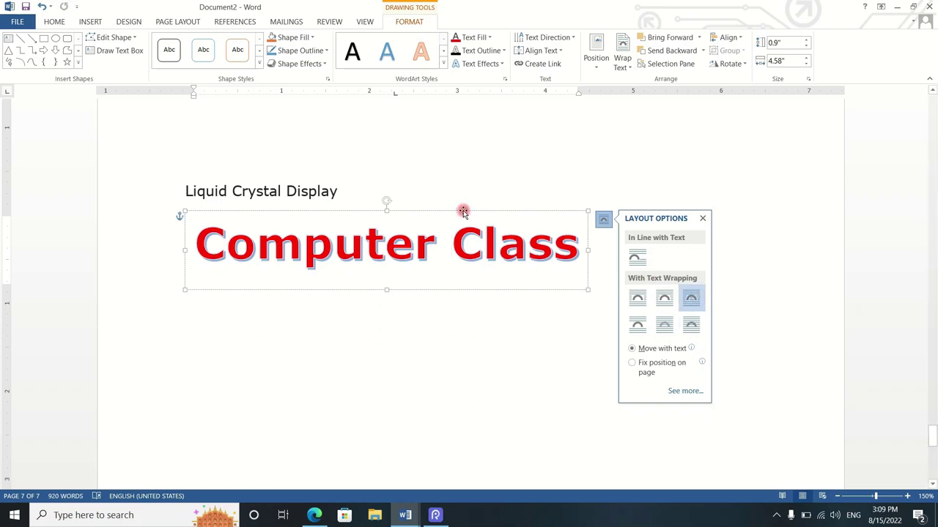
pyautogui.moveTo(459, 200)
pyautogui.mouseDown()
pyautogui.moveTo(390, 183)
pyautogui.moveTo(652, 247)
pyautogui.moveTo(482, 105)
pyautogui.mouseUp()
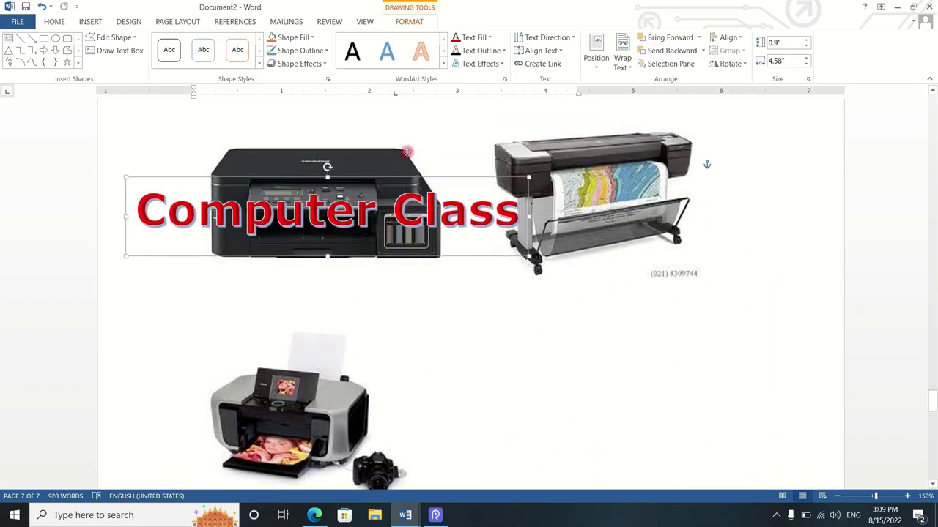
pyautogui.moveTo(482, 105); pyautogui.dragTo(408, 153)
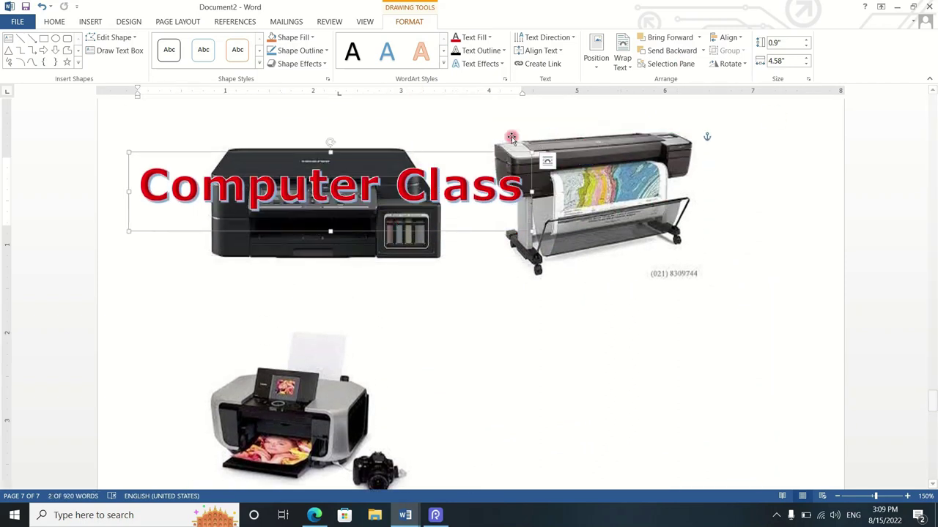
# Step: Set Wrap Text to Through and place the WordArt above both printer pictures
pyautogui.click(622, 65)
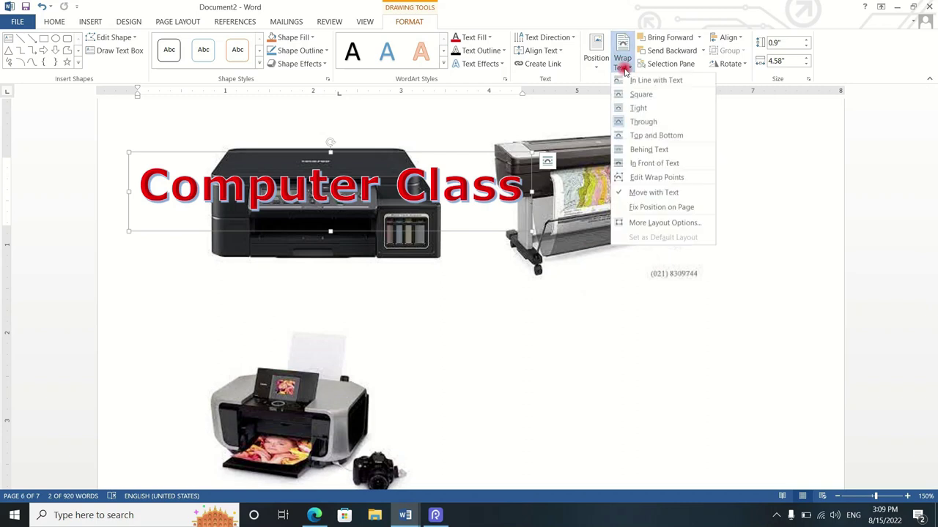
pyautogui.click(644, 123)
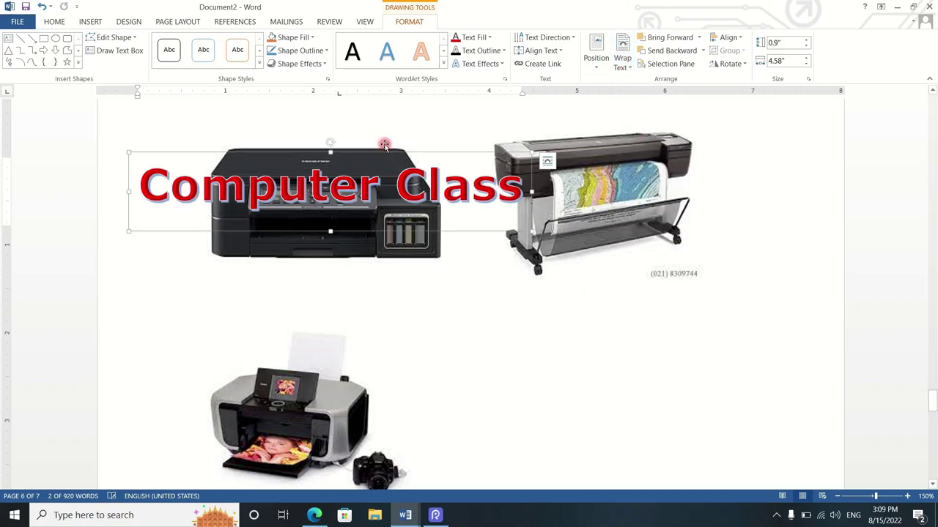
pyautogui.moveTo(370, 156); pyautogui.dragTo(573, 170)
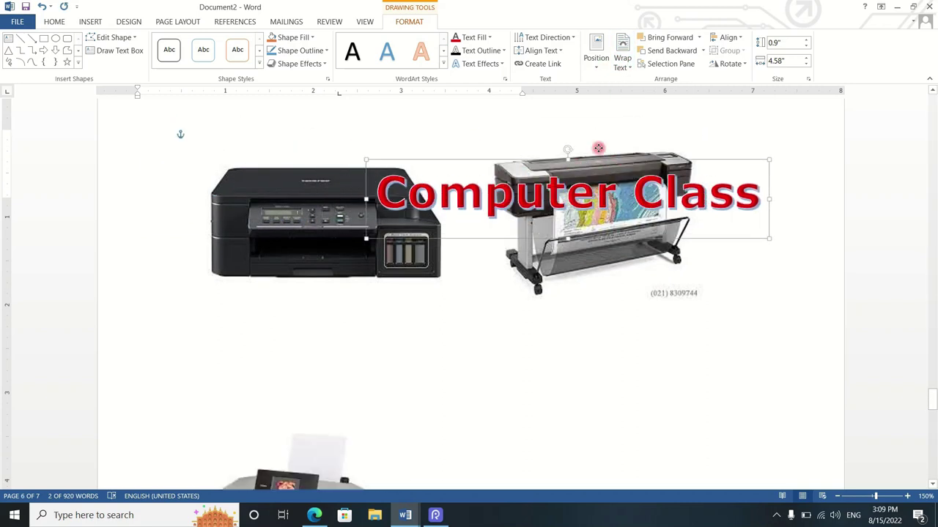
pyautogui.scroll(3, 572, 170)
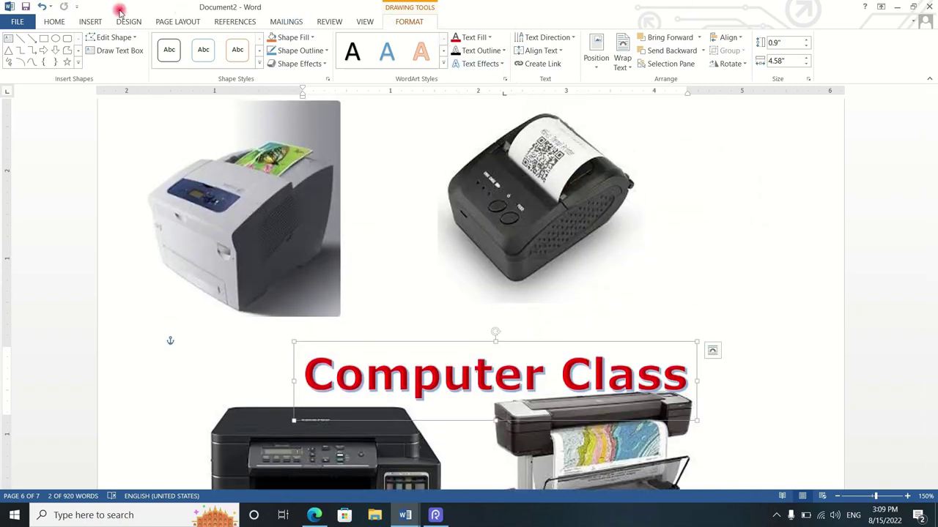
pyautogui.click(98, 19)
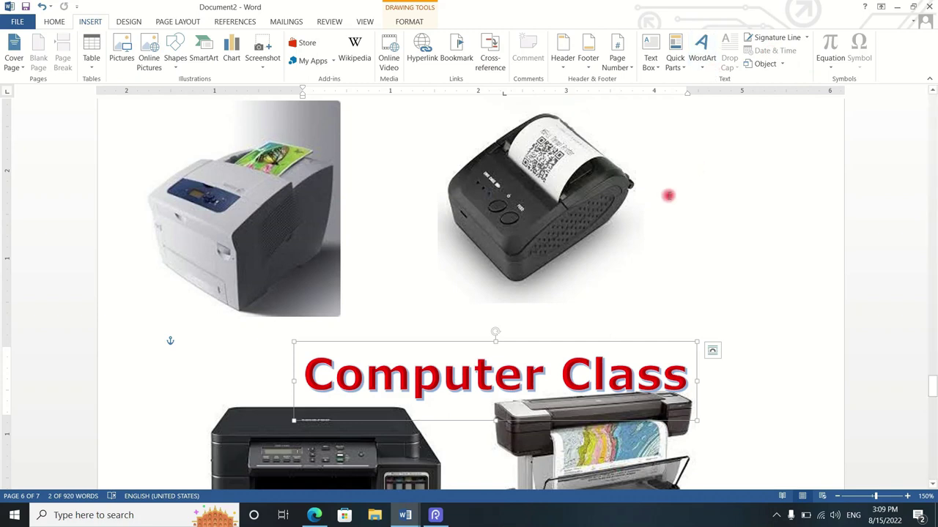
# Step: Return to the top of page 1 and place the caret before the introduction's first word 'Printer'
pyautogui.click(588, 231)
pyautogui.scroll(-2, 588, 232)
pyautogui.click(594, 253)
pyautogui.scroll(6, 655, 176)
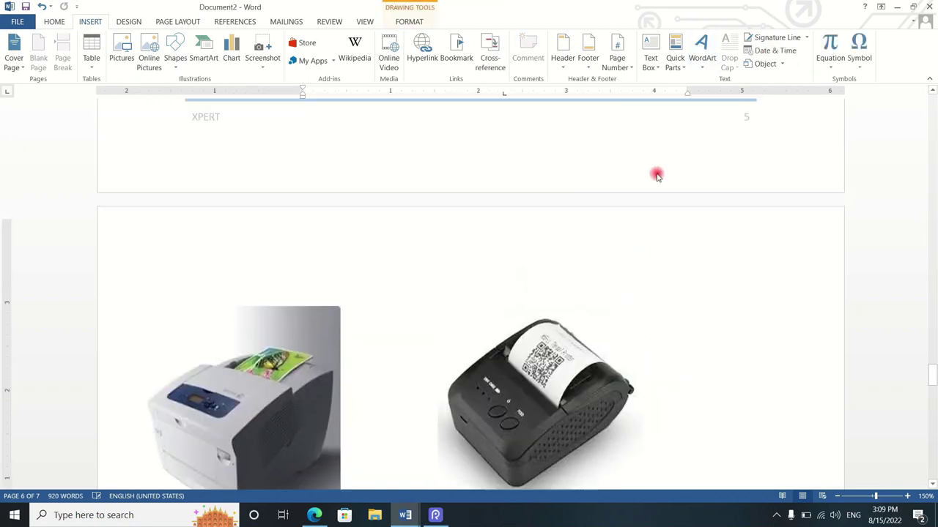
pyautogui.scroll(5, 668, 150)
pyautogui.scroll(-5, 668, 149)
pyautogui.scroll(10, 673, 151)
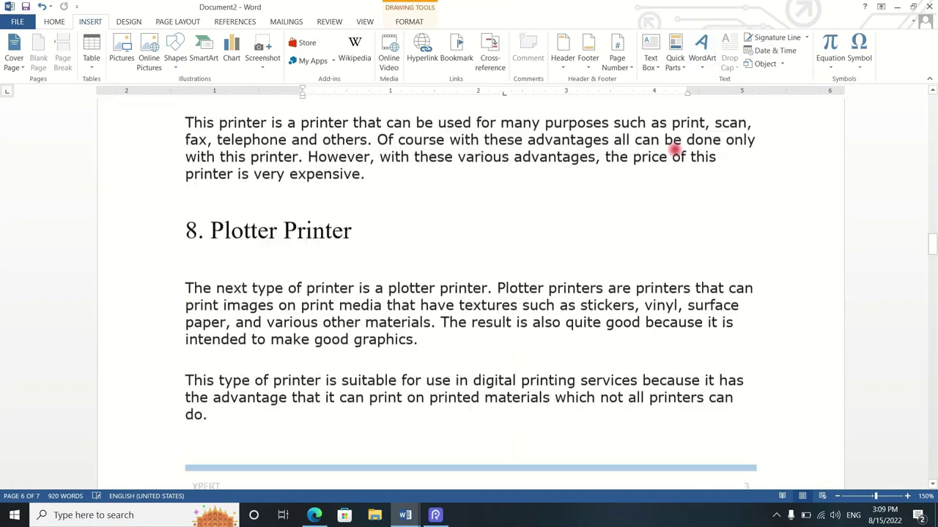
pyautogui.scroll(5, 465, 231)
pyautogui.scroll(5, 464, 231)
pyautogui.scroll(5, 464, 231)
pyautogui.scroll(5, 464, 232)
pyautogui.click(184, 211)
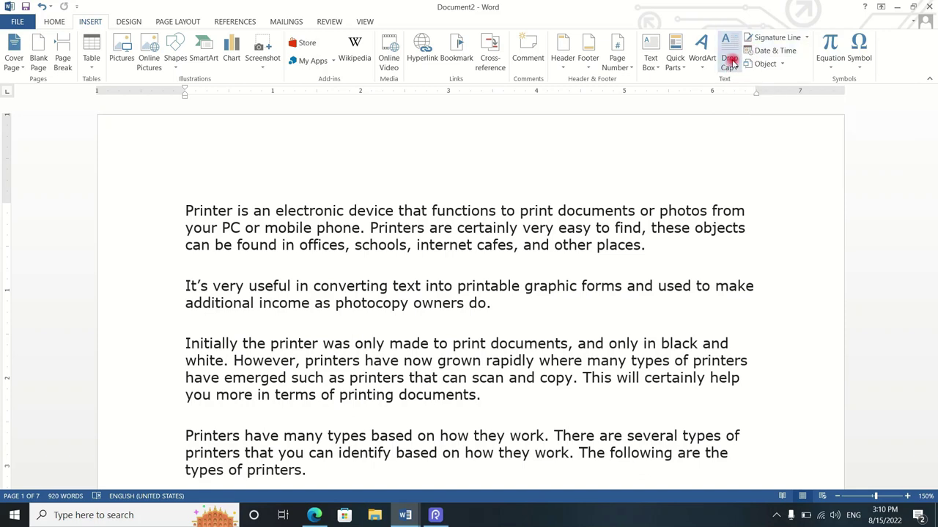
# Step: Make the opening 'P' of the first paragraph a Dropped drop cap spanning three lines
pyautogui.click(731, 68)
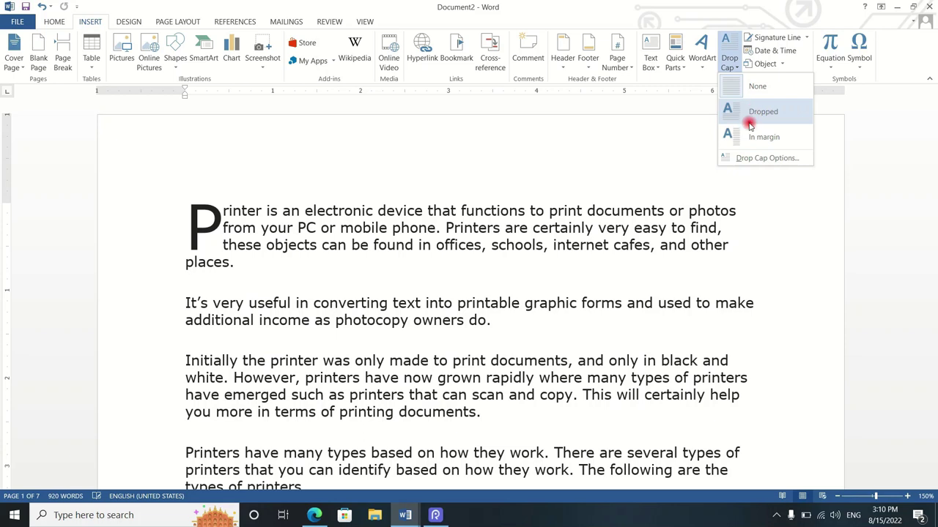
pyautogui.click(758, 114)
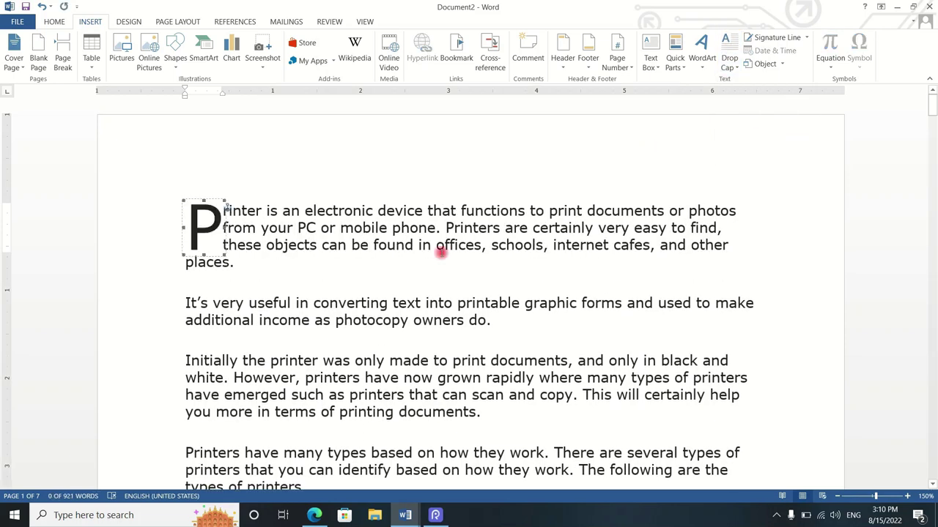
pyautogui.click(351, 245)
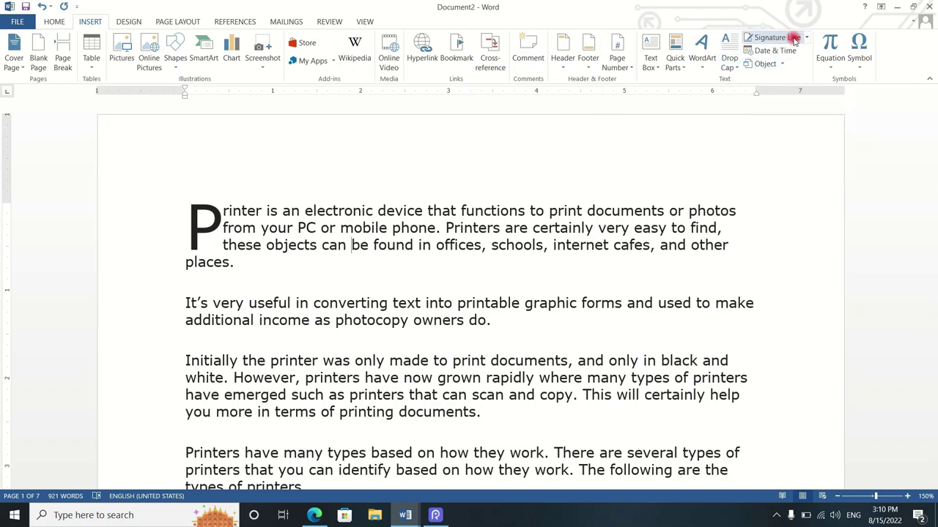
pyautogui.click(794, 39)
pyautogui.moveTo(449, 168)
pyautogui.mouseDown()
pyautogui.moveTo(573, 168)
pyautogui.moveTo(513, 133)
pyautogui.mouseUp()
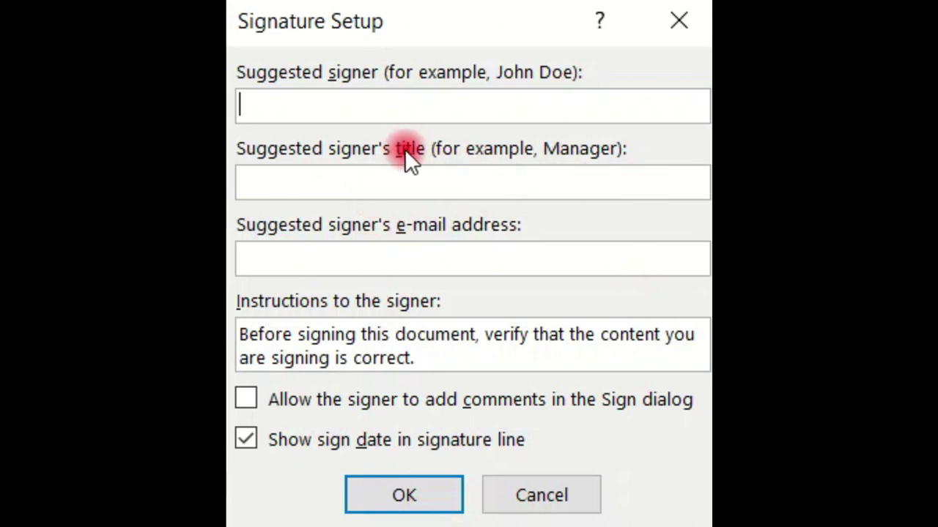
pyautogui.write('Siddharth')
pyautogui.click(411, 169)
pyautogui.write('Manage')
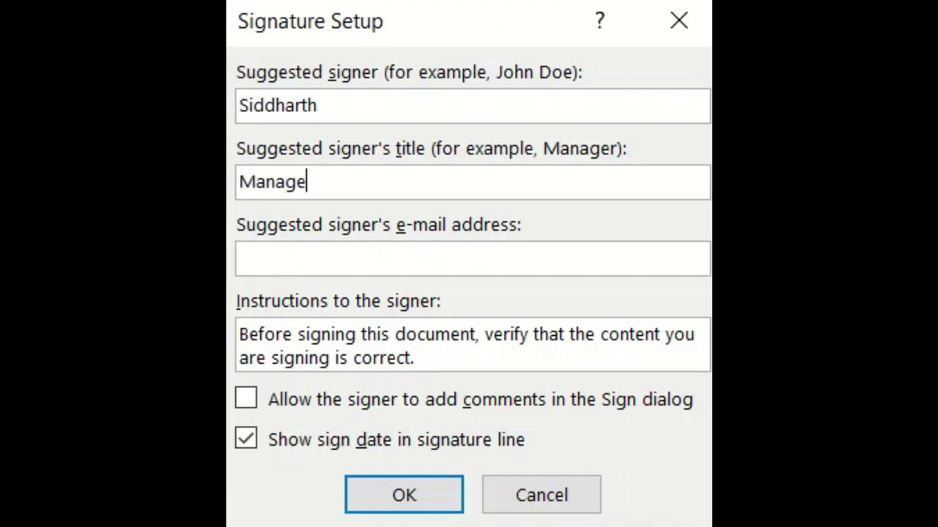
pyautogui.write('r')
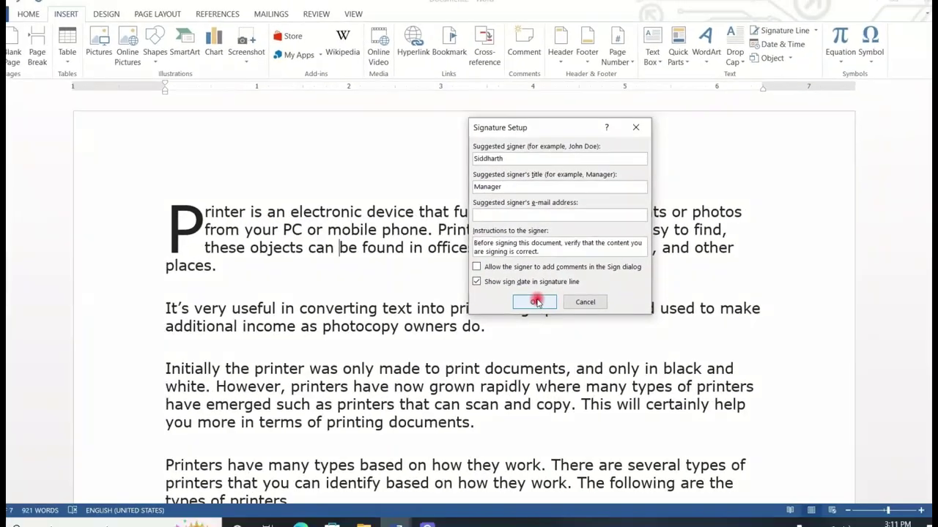
pyautogui.click(519, 324)
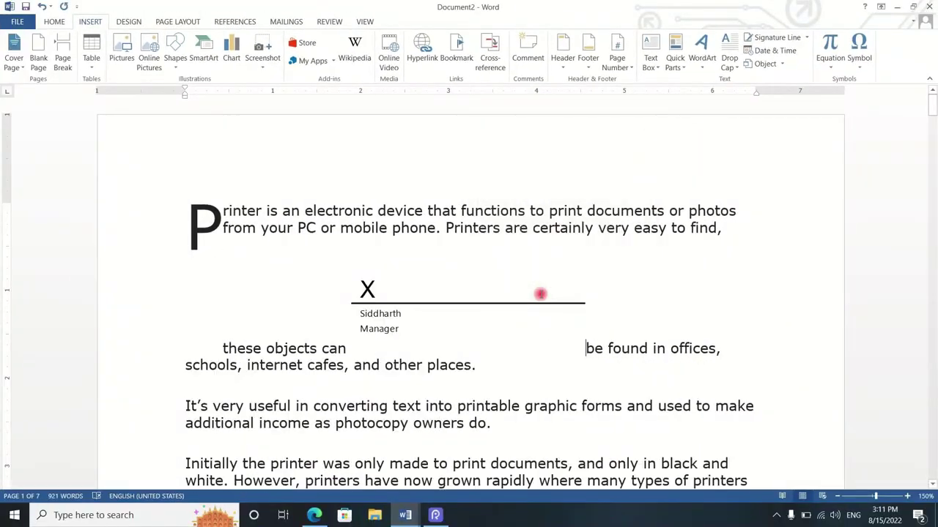
pyautogui.scroll(-3, 456, 198)
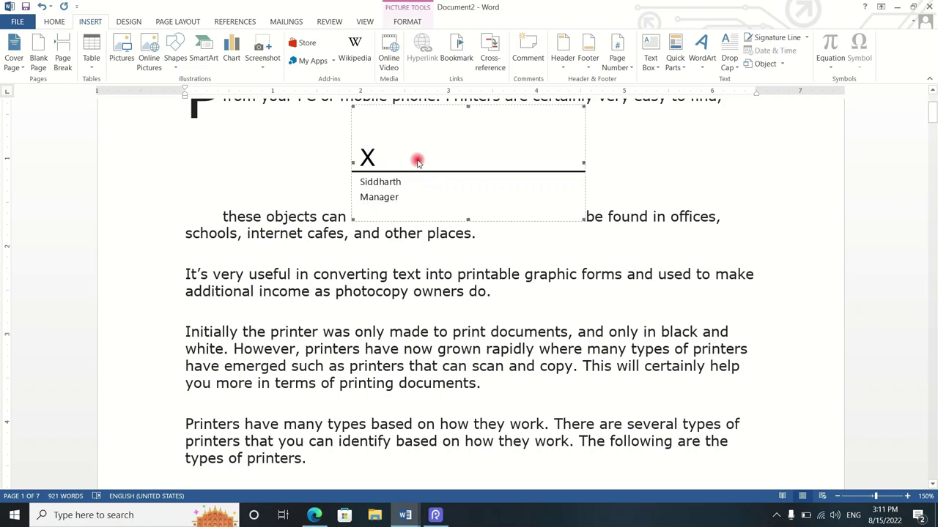
pyautogui.moveTo(418, 161); pyautogui.dragTo(525, 274)
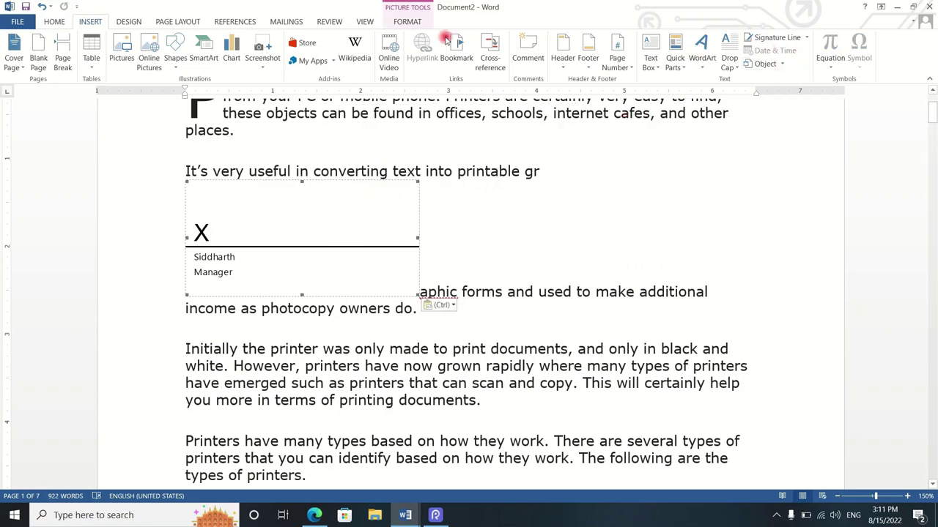
pyautogui.click(404, 17)
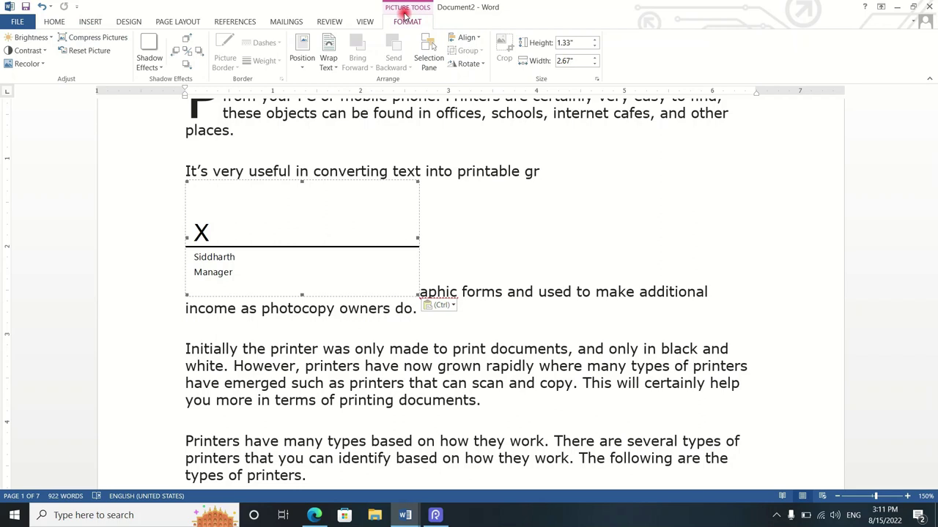
pyautogui.click(328, 55)
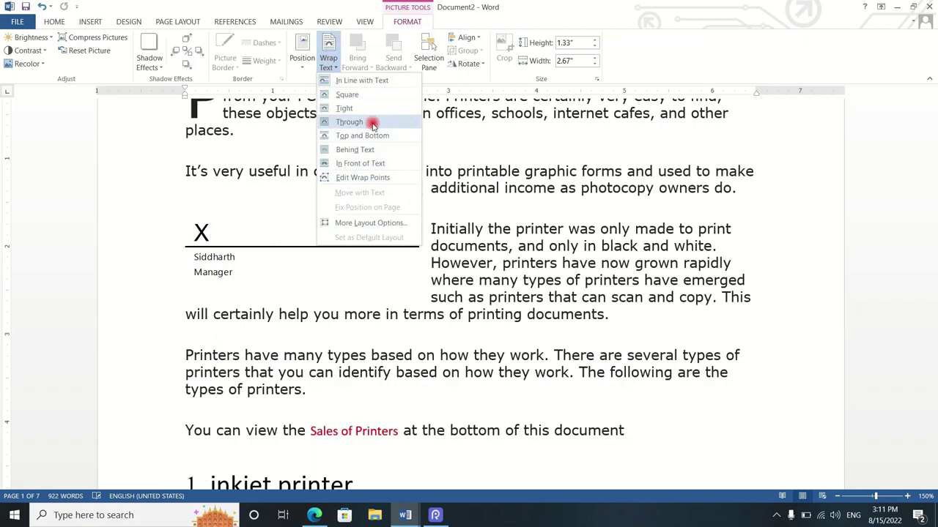
pyautogui.click(372, 122)
pyautogui.moveTo(297, 217)
pyautogui.mouseDown()
pyautogui.moveTo(474, 383)
pyautogui.moveTo(458, 409)
pyautogui.mouseUp()
pyautogui.scroll(-4, 459, 408)
pyautogui.moveTo(450, 296)
pyautogui.mouseDown()
pyautogui.moveTo(529, 406)
pyautogui.moveTo(271, 437)
pyautogui.mouseUp()
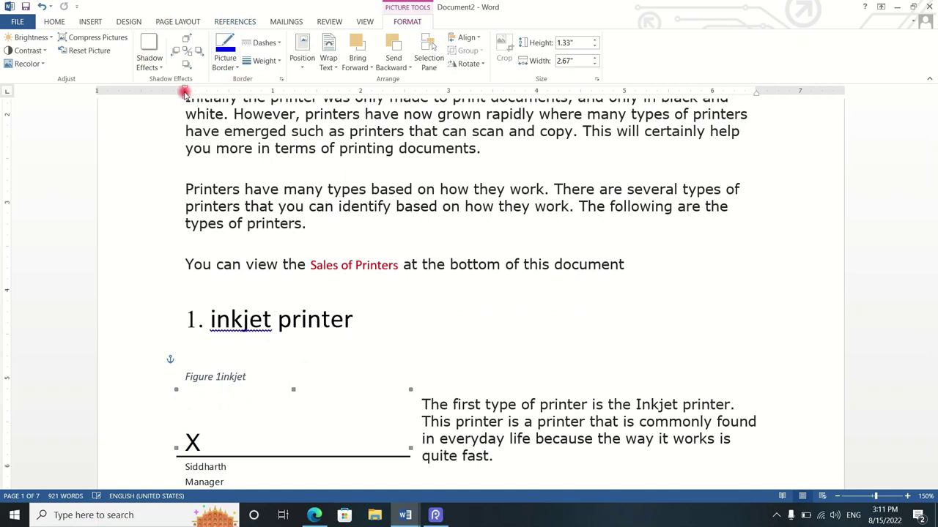
pyautogui.hotkey('ctrl', 'z')
pyautogui.hotkey('ctrl', 'z')
pyautogui.hotkey('ctrl', 'z')
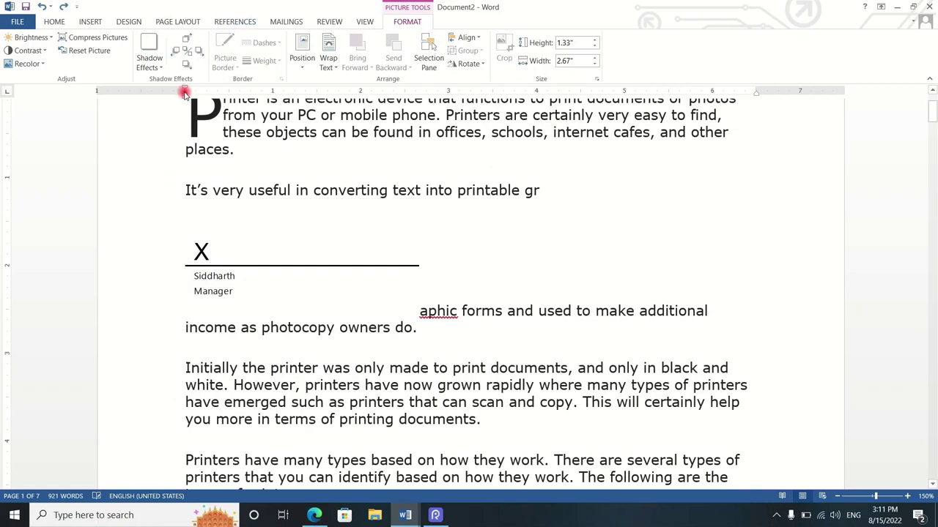
pyautogui.hotkey('ctrl', 'z')
pyautogui.hotkey('ctrl', 'z')
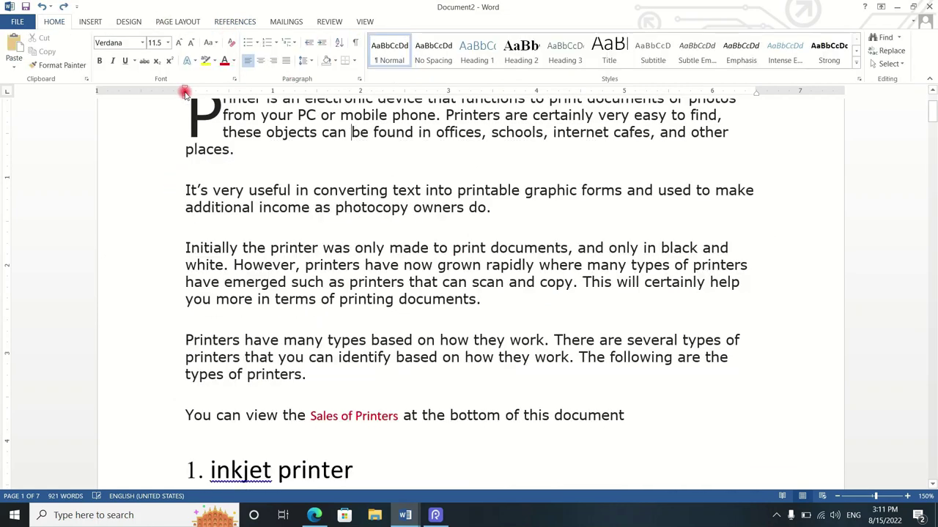
# Step: Insert the date in 15 August 2022 format, then undo the misplaced insertion
pyautogui.click(90, 21)
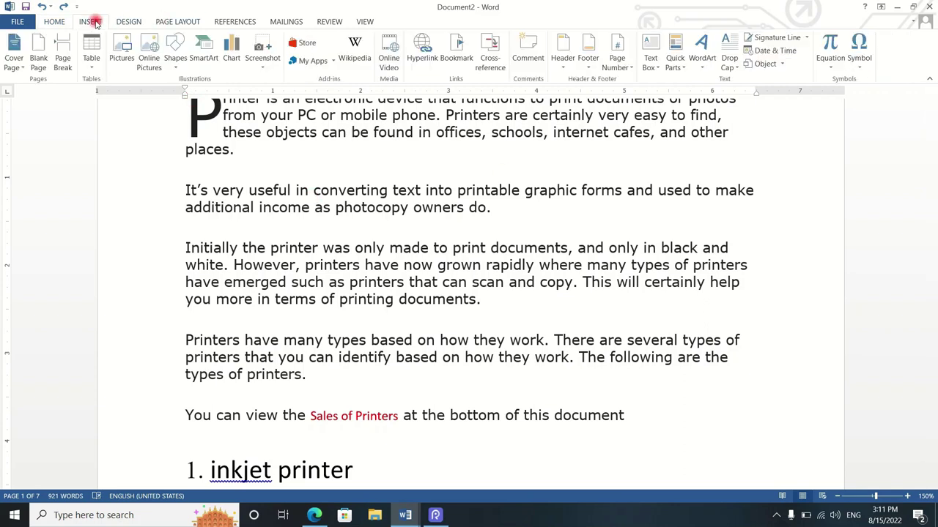
pyautogui.click(807, 37)
pyautogui.click(816, 154)
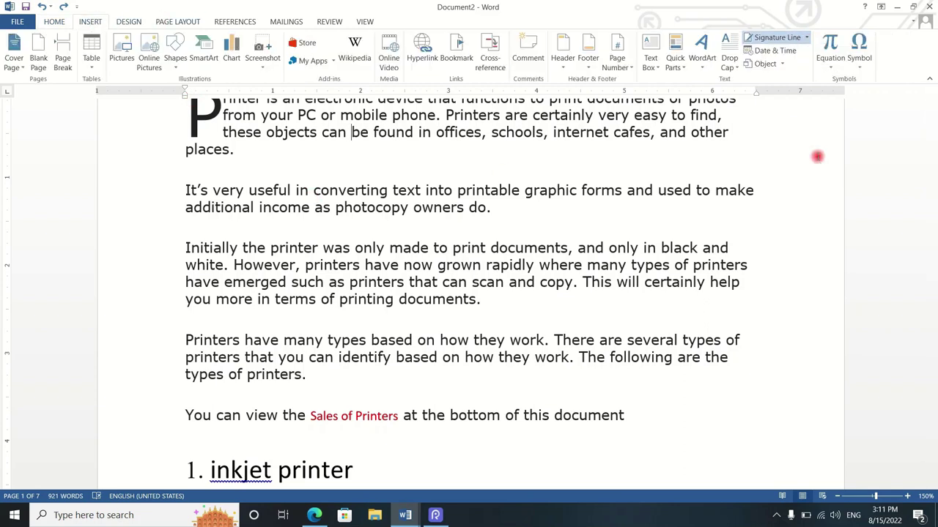
pyautogui.click(772, 52)
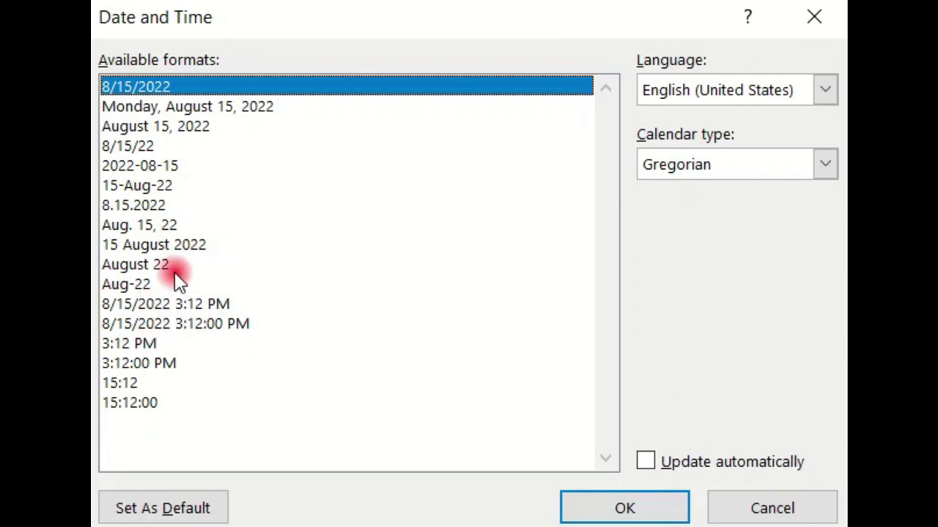
pyautogui.click(160, 243)
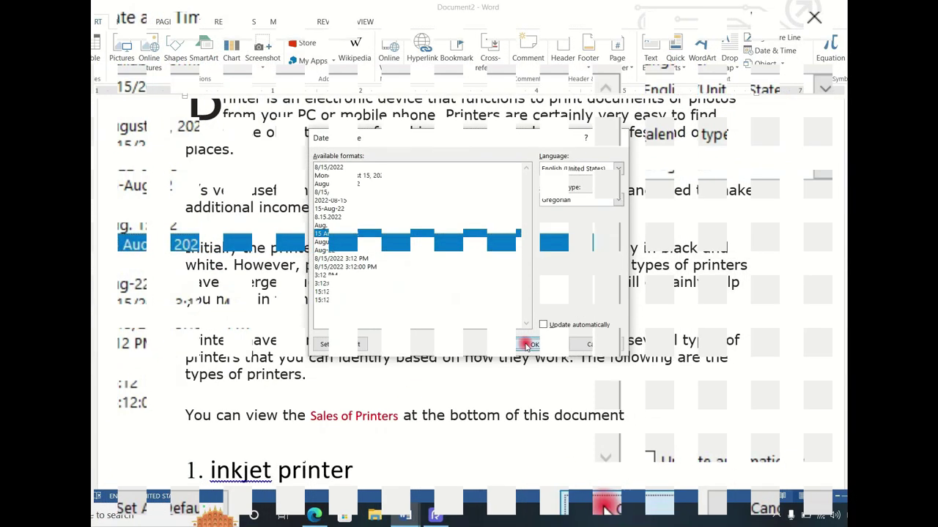
pyautogui.click(528, 345)
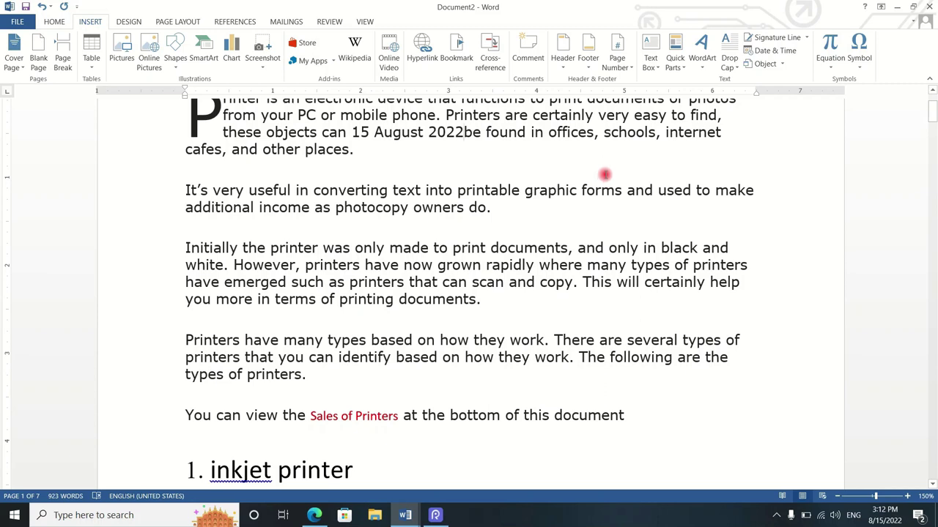
pyautogui.hotkey('ctrl', 'z')
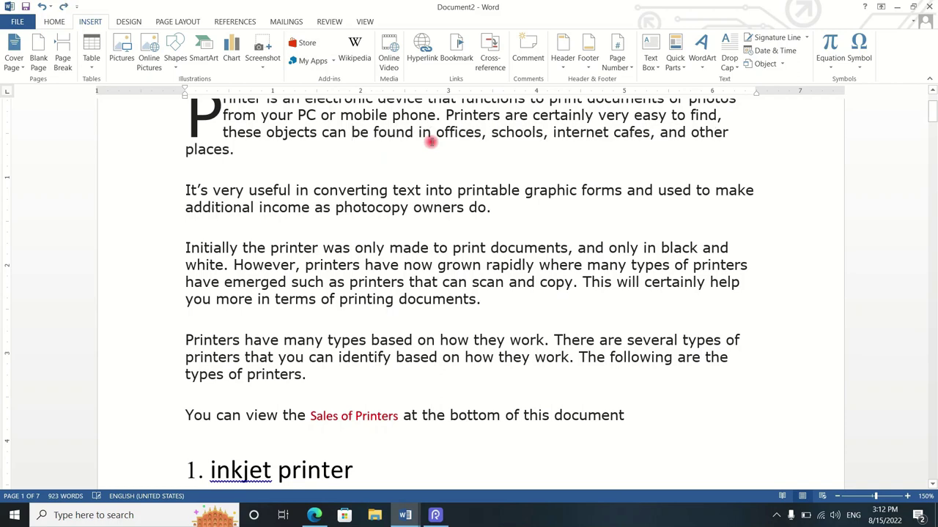
# Step: Start a new empty line below the Sales of Printers sentence
pyautogui.scroll(-1, 434, 142)
pyautogui.scroll(-3, 429, 140)
pyautogui.scroll(1, 355, 173)
pyautogui.scroll(3, 355, 173)
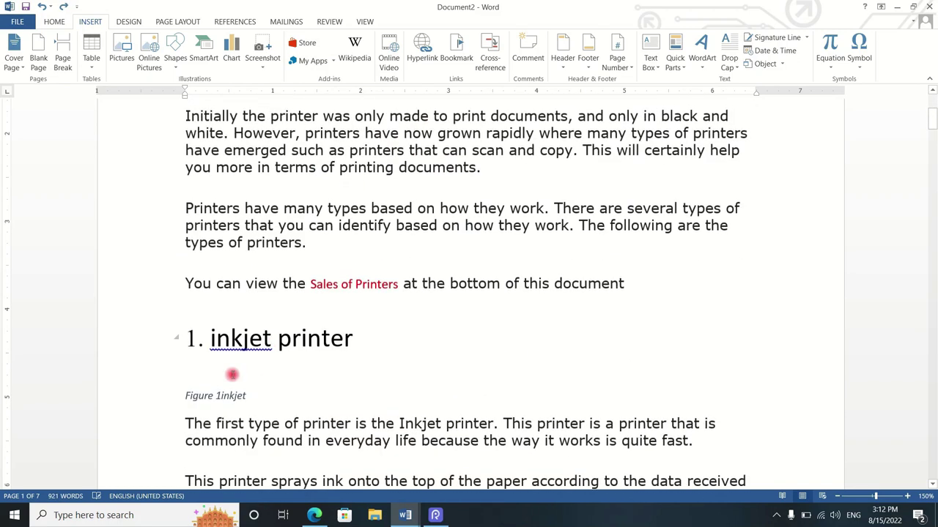
pyautogui.click(658, 283)
pyautogui.press('Return')
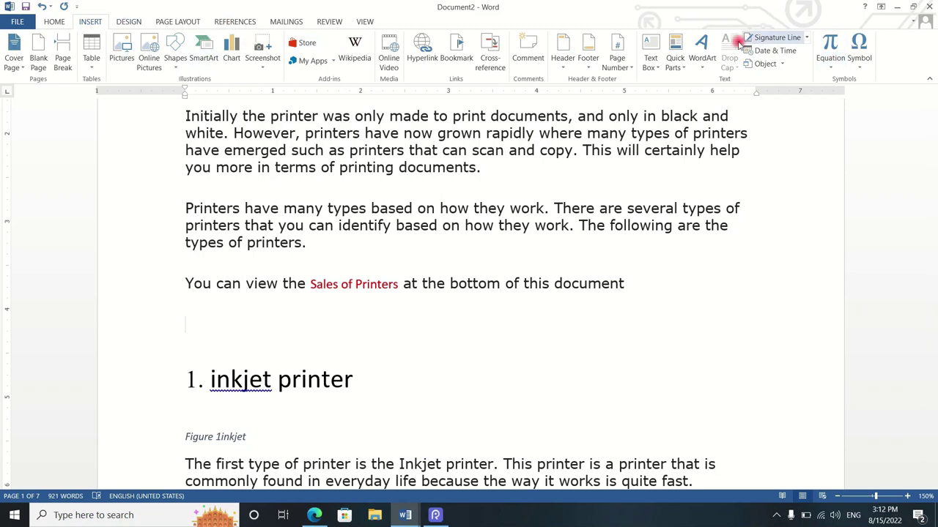
# Step: Insert the 15 August 2022 date on the new line and close the reopened Date and Time dialog
pyautogui.click(776, 51)
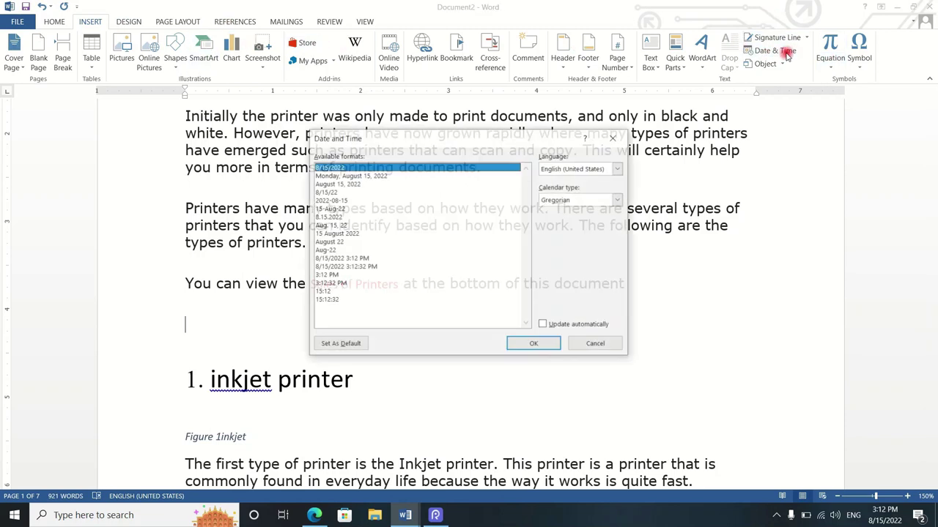
pyautogui.click(338, 235)
pyautogui.click(534, 344)
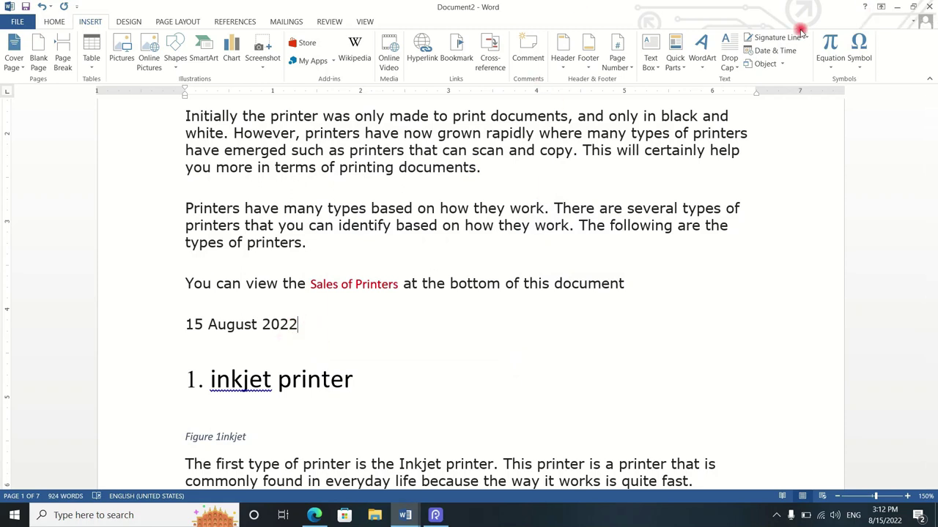
pyautogui.click(769, 51)
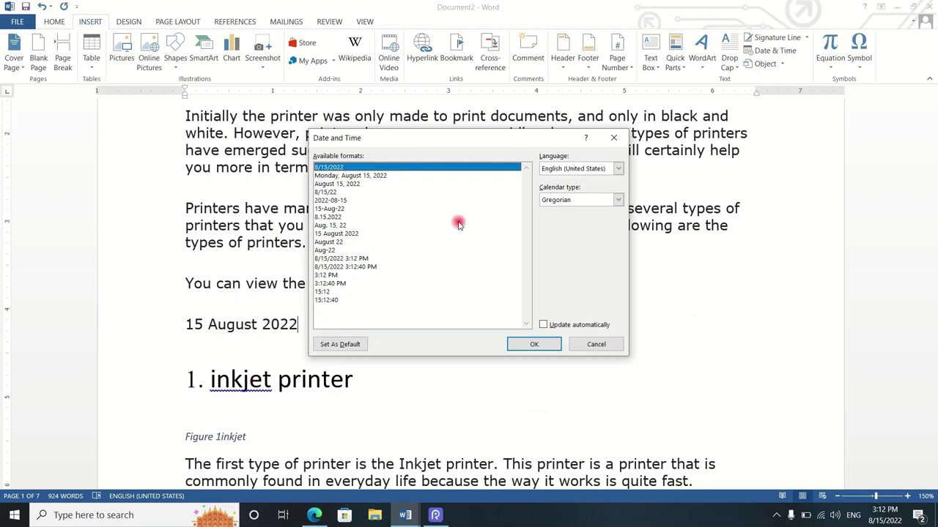
pyautogui.click(613, 139)
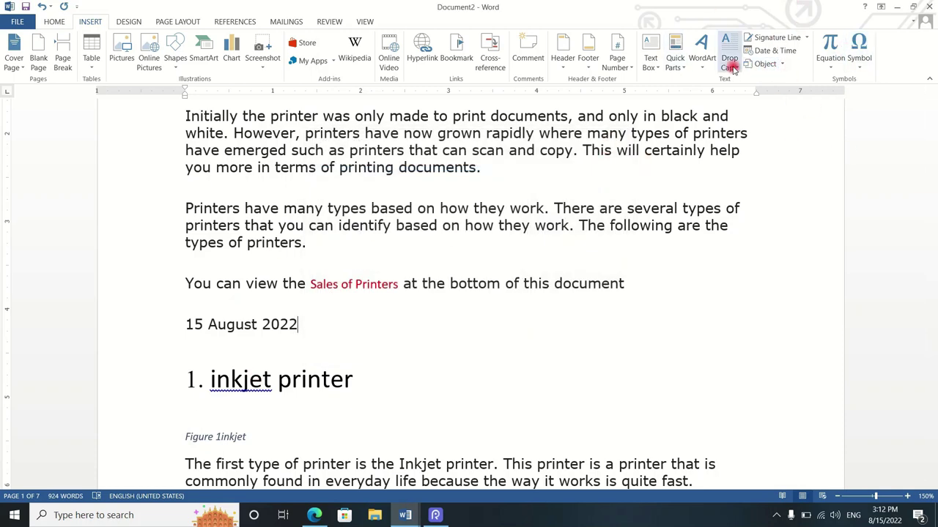
pyautogui.click(779, 64)
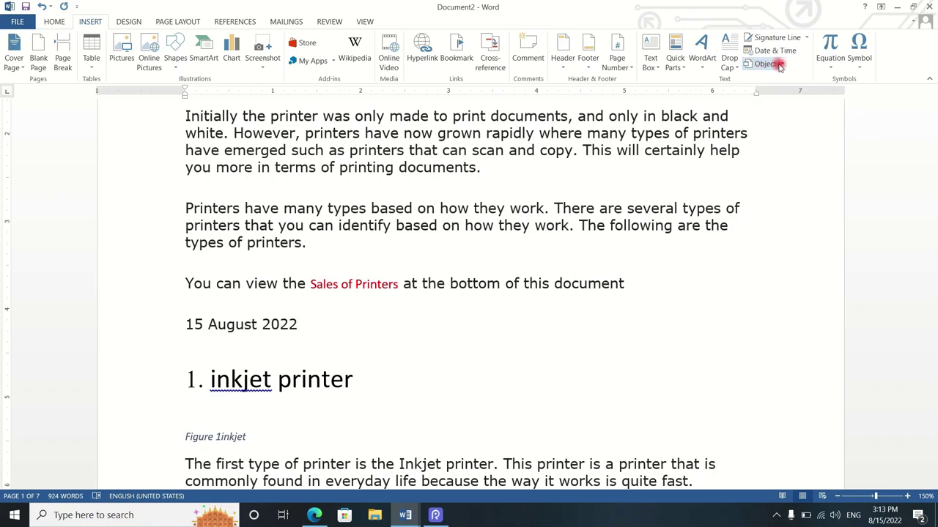
pyautogui.click(518, 205)
pyautogui.moveTo(518, 205); pyautogui.dragTo(519, 191)
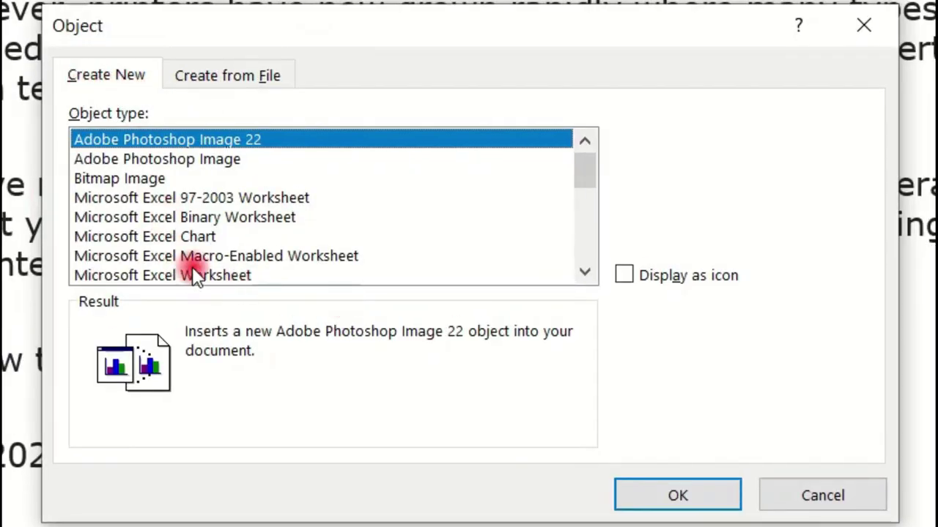
pyautogui.click(174, 239)
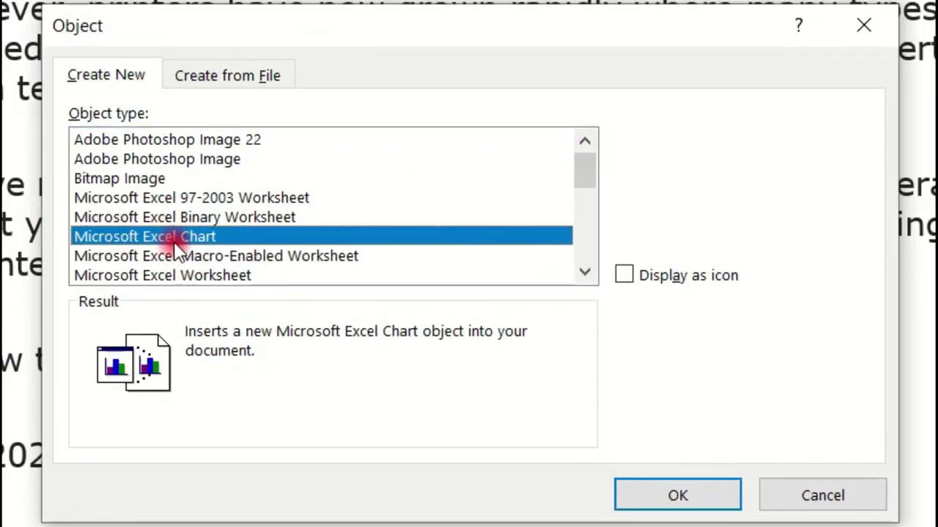
pyautogui.click(677, 496)
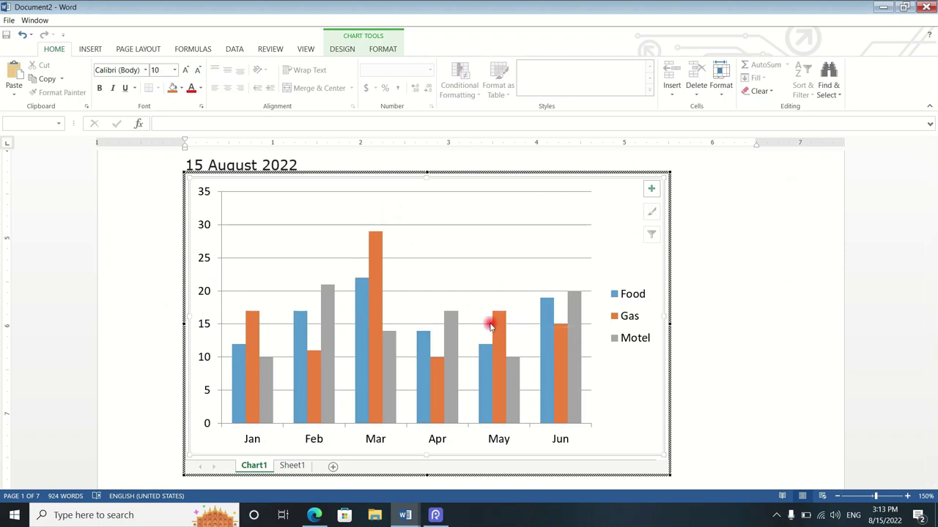
pyautogui.click(293, 465)
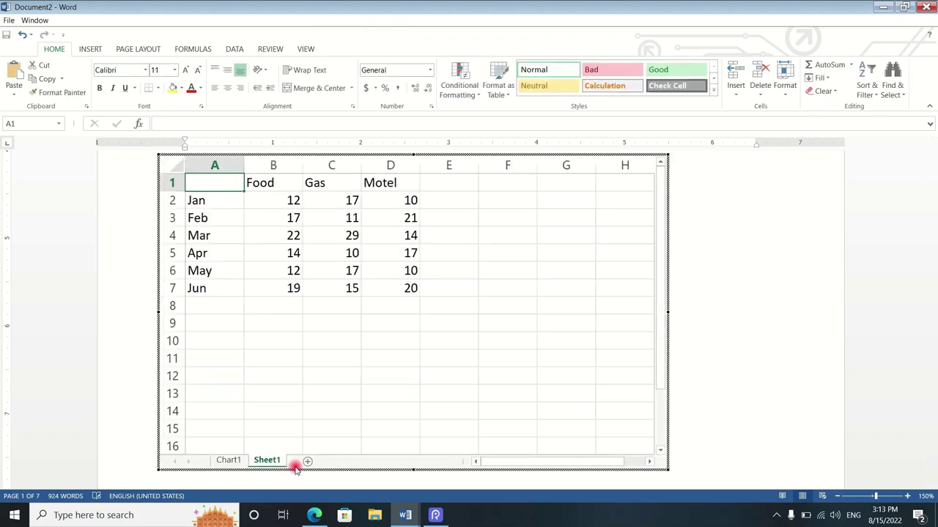
pyautogui.press('Escape')
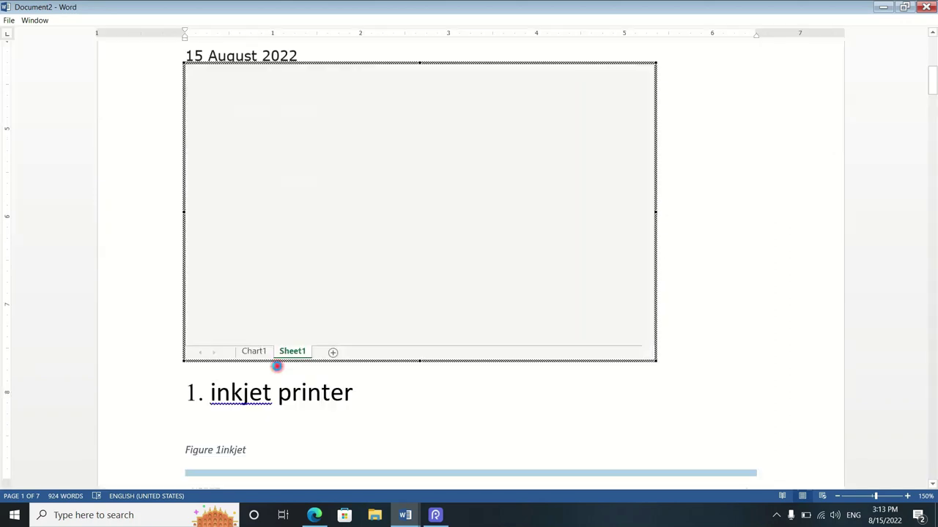
pyautogui.hotkey('ctrl', 'z')
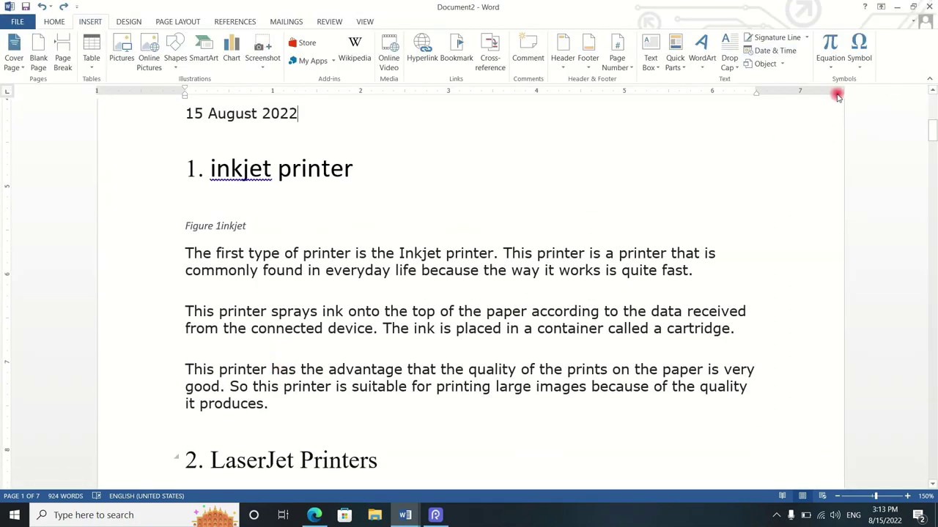
# Step: Embed a blank Microsoft Word Document object below the date and close its editing window
pyautogui.click(781, 64)
pyautogui.click(783, 81)
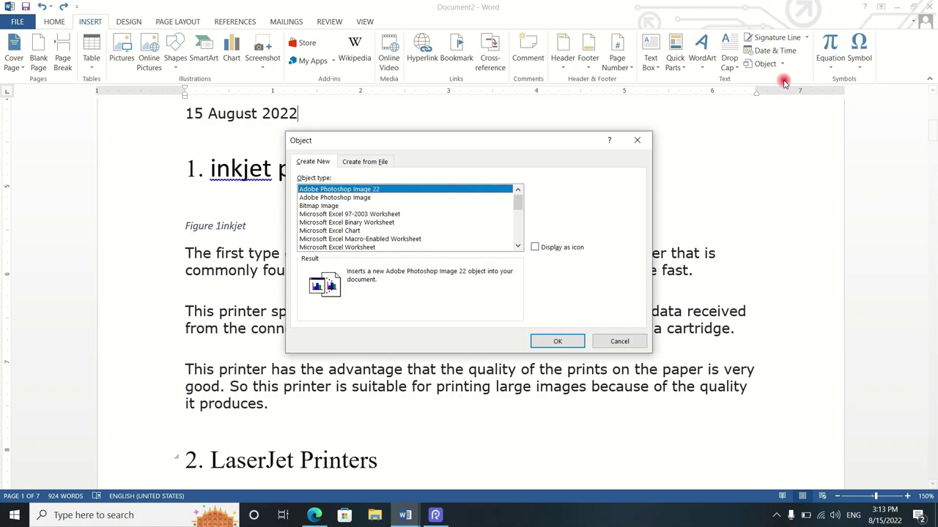
pyautogui.moveTo(518, 203); pyautogui.dragTo(517, 228)
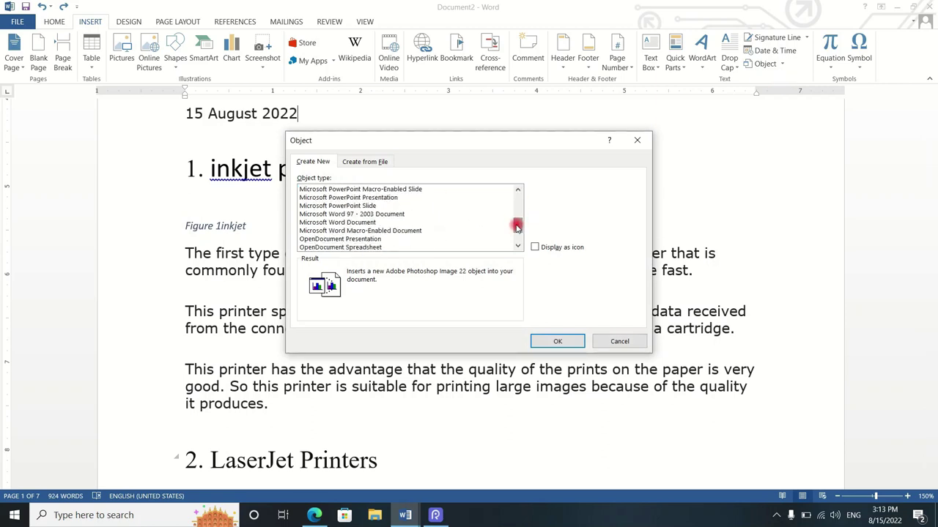
pyautogui.click(344, 223)
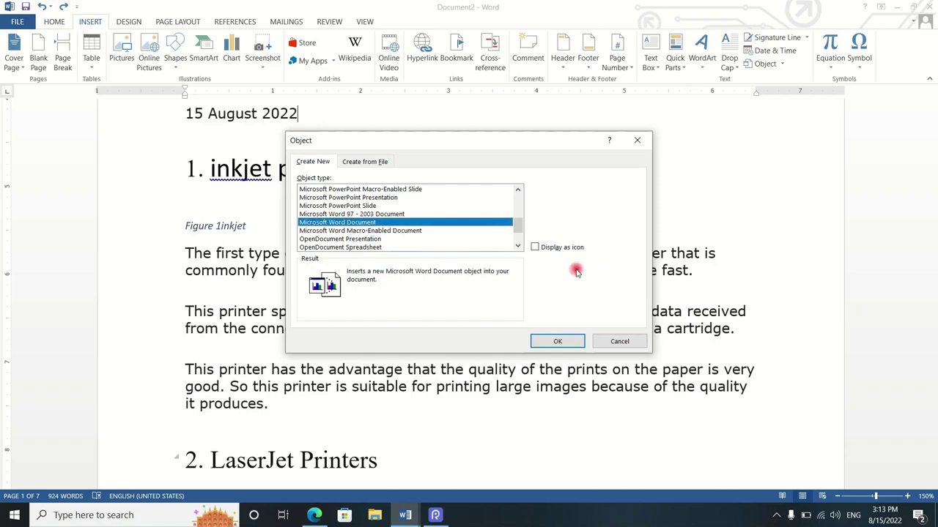
pyautogui.click(553, 342)
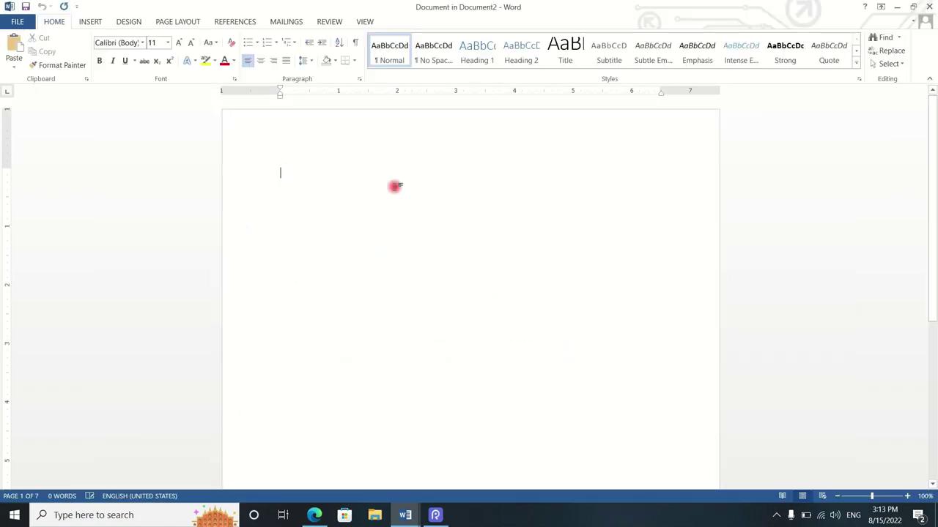
pyautogui.click(929, 6)
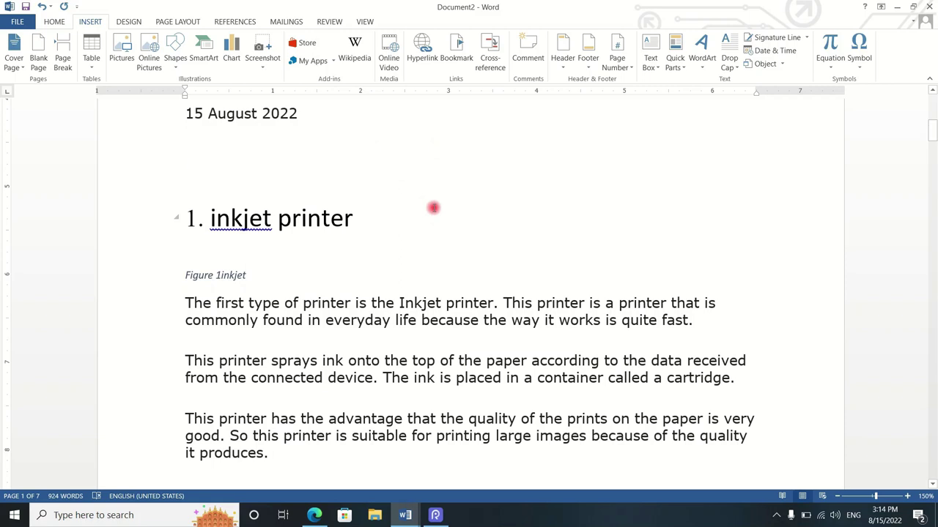
pyautogui.scroll(-2, 544, 196)
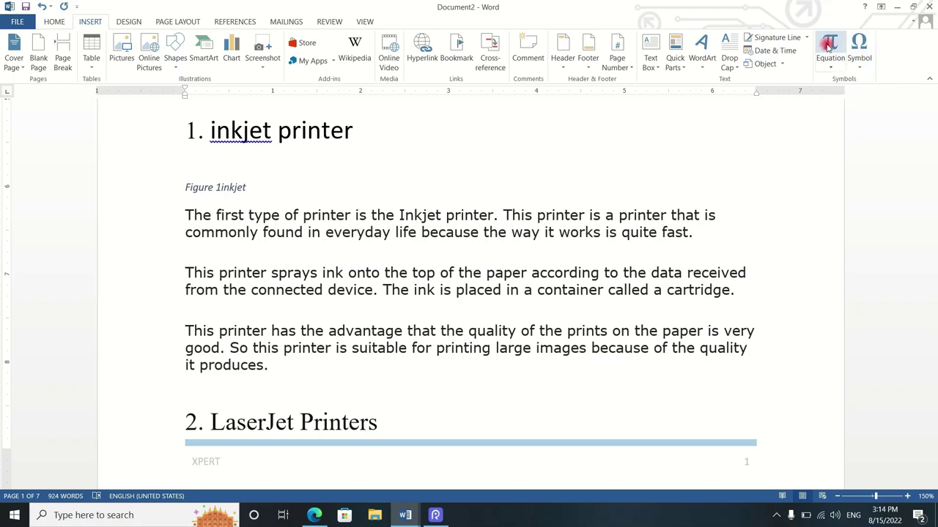
# Step: Scroll down through the article, then create the new blank document Document4 with Ctrl+N
pyautogui.scroll(-15, 638, 293)
pyautogui.scroll(-15, 638, 293)
pyautogui.scroll(-15, 639, 293)
pyautogui.scroll(-3, 640, 295)
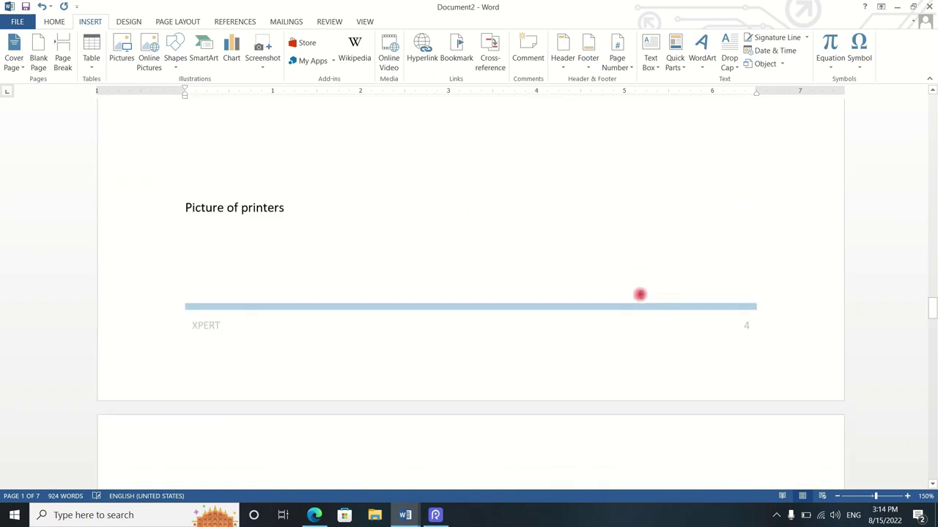
pyautogui.hotkey('ctrl', 'n')
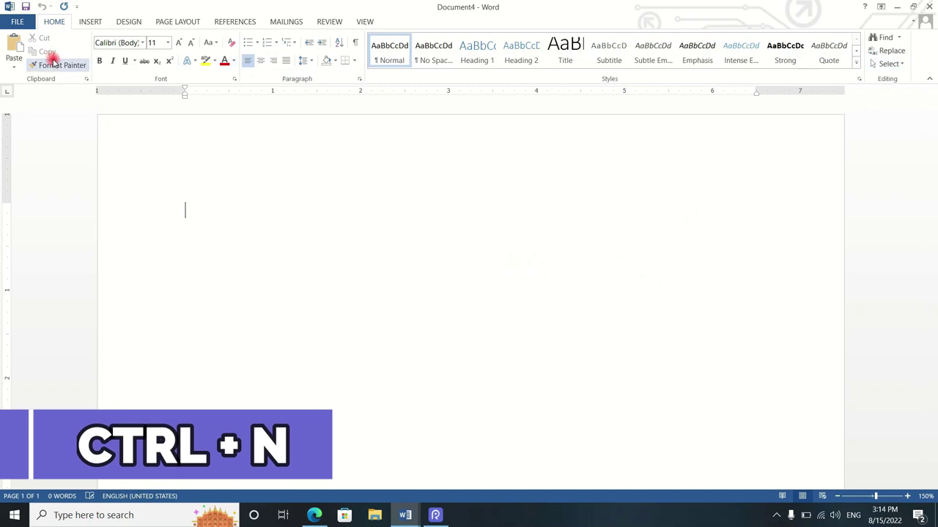
# Step: Browse the built-in Equation gallery twice, closing it each time without inserting anything
pyautogui.click(85, 20)
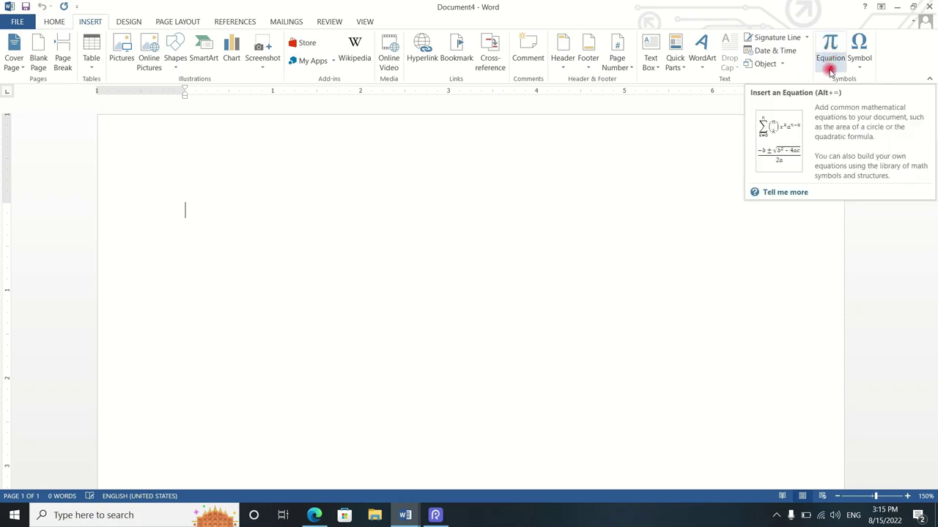
pyautogui.click(830, 71)
pyautogui.scroll(-3, 738, 274)
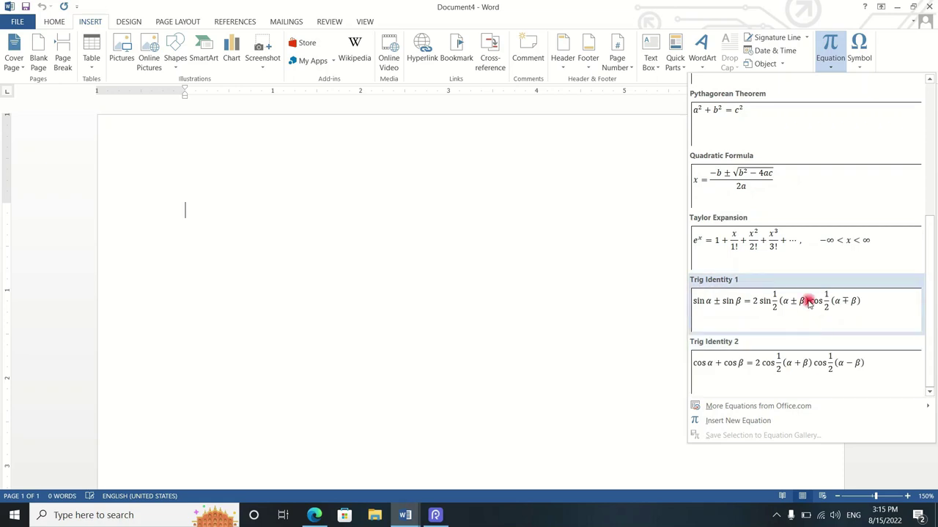
pyautogui.scroll(3, 798, 257)
pyautogui.click(609, 199)
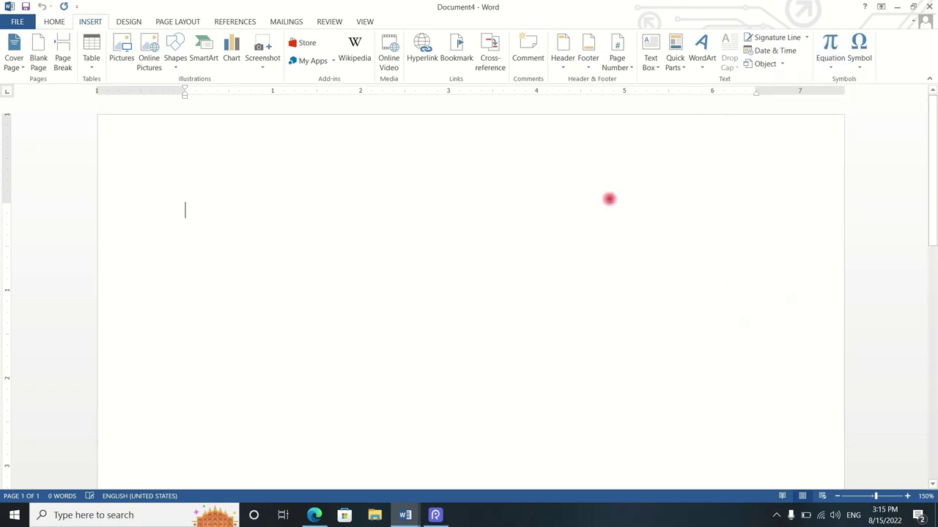
pyautogui.hotkey('alt', 'n')
pyautogui.press('e')
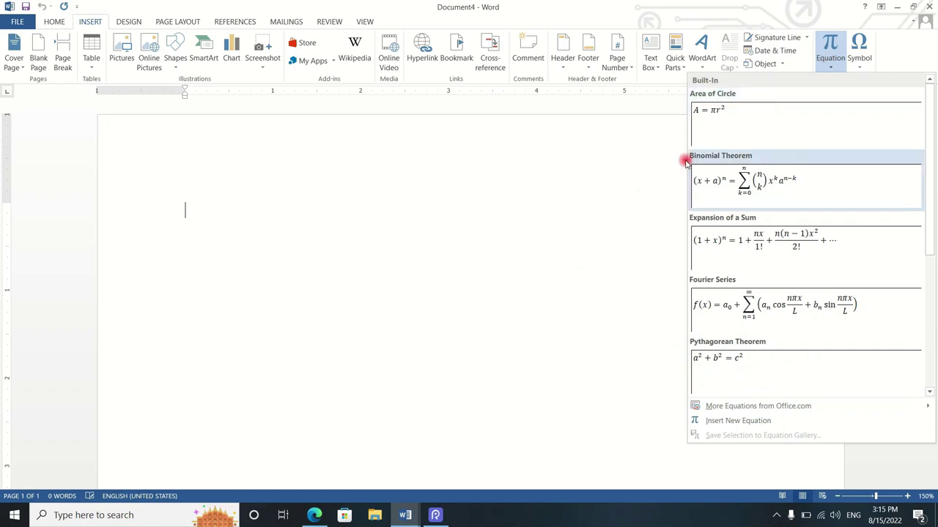
pyautogui.click(653, 168)
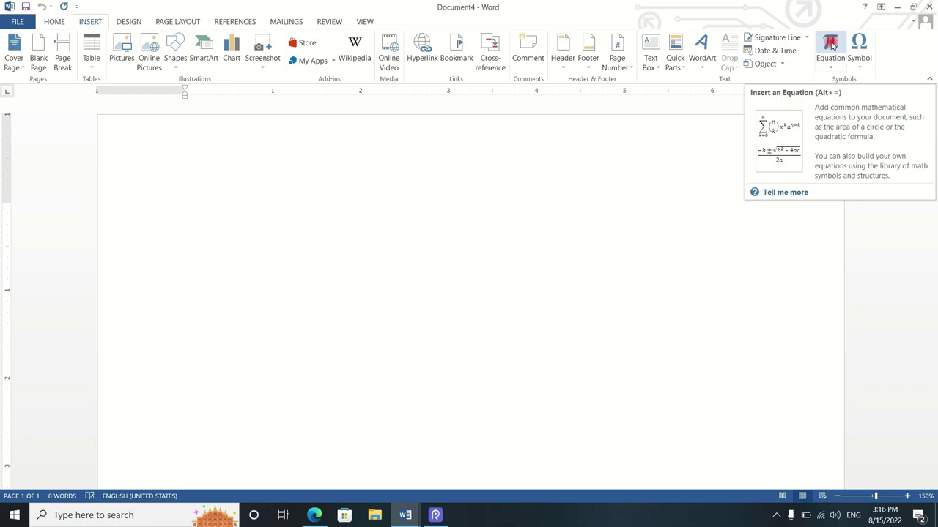
# Step: Insert an equation containing the stacked fraction π over 4
pyautogui.click(832, 45)
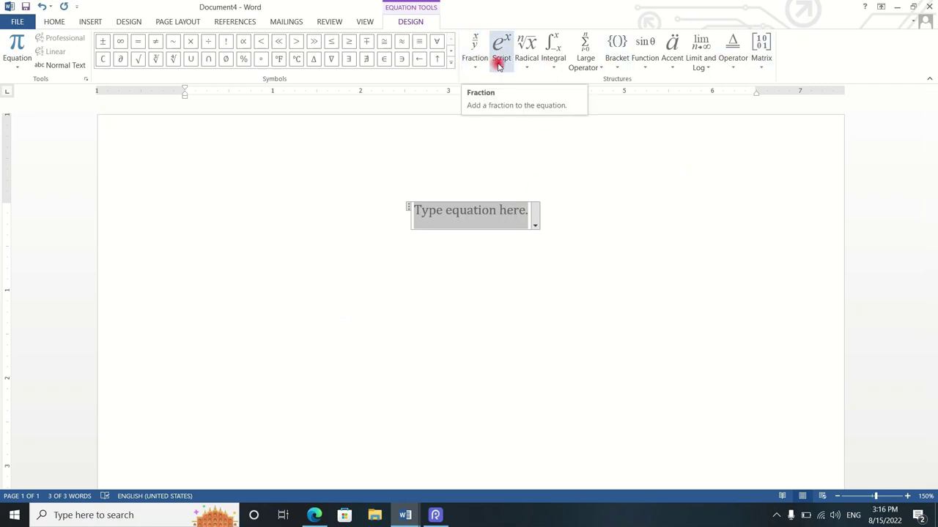
pyautogui.click(484, 64)
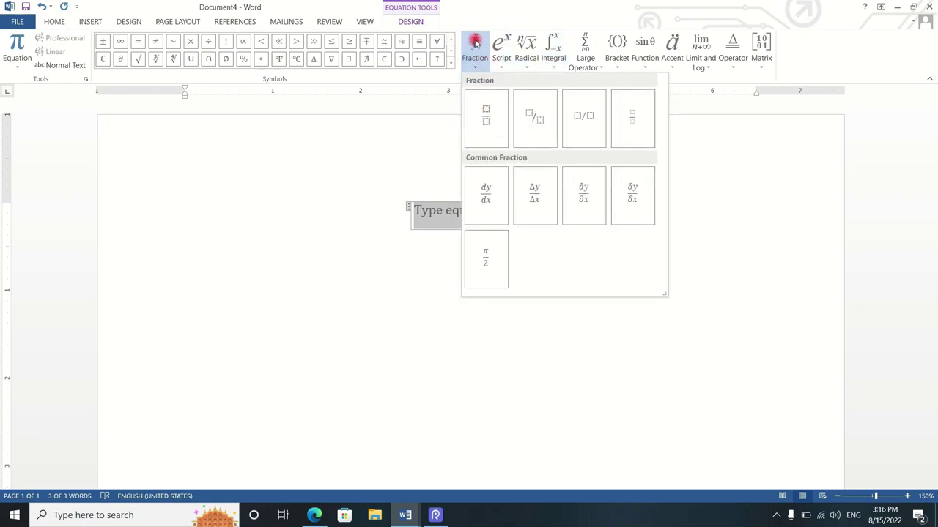
pyautogui.click(474, 116)
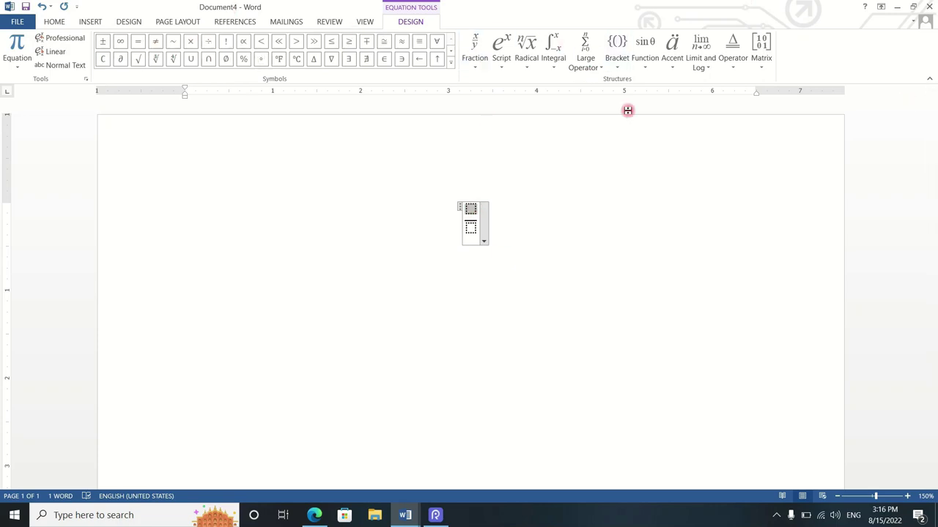
pyautogui.click(451, 65)
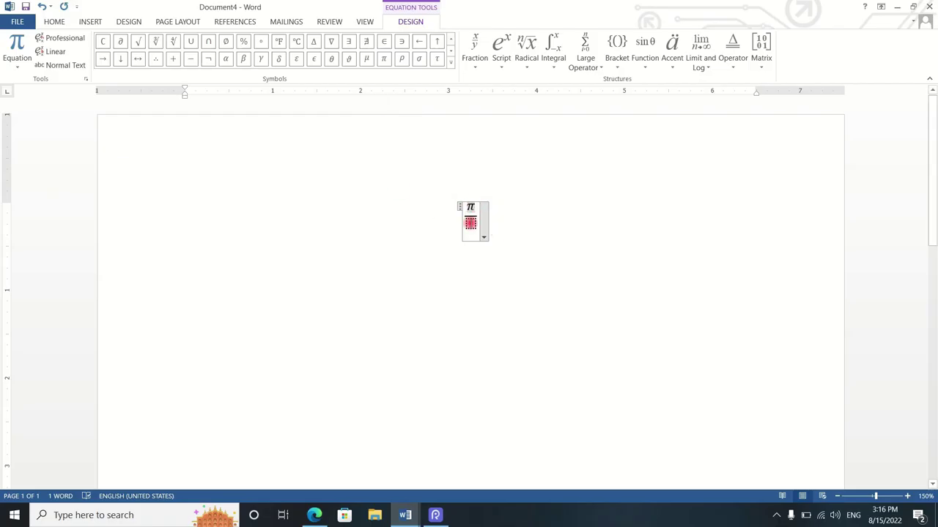
pyautogui.write('4')
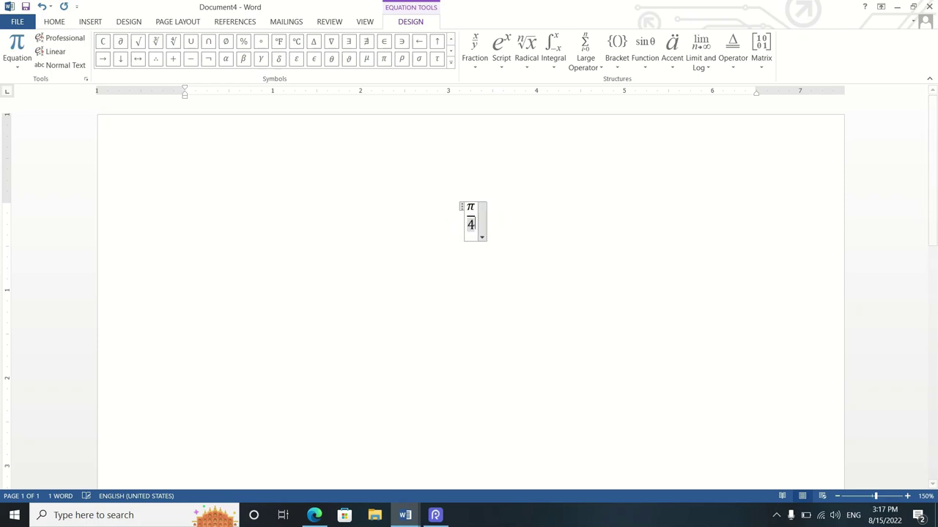
pyautogui.click(549, 234)
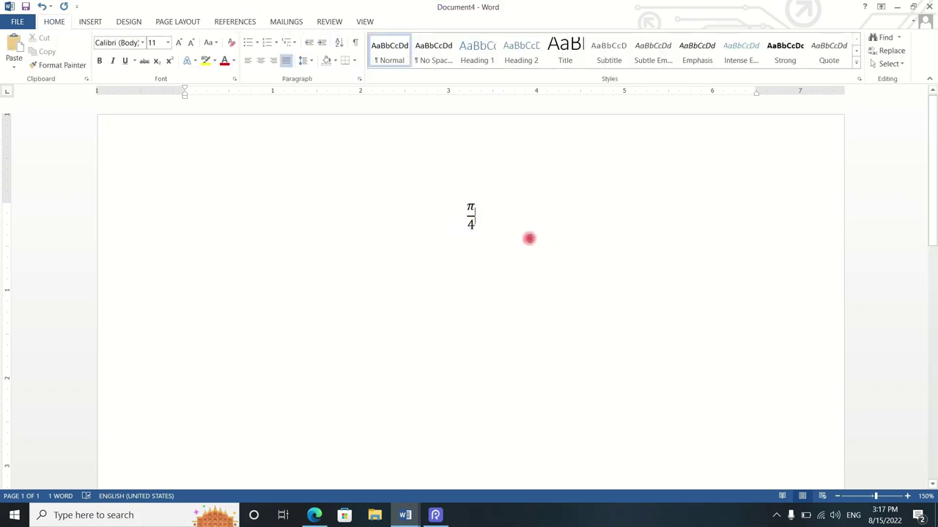
# Step: Left-align the π/4 equation and type x after it
pyautogui.hotkey('ctrl', 'l')
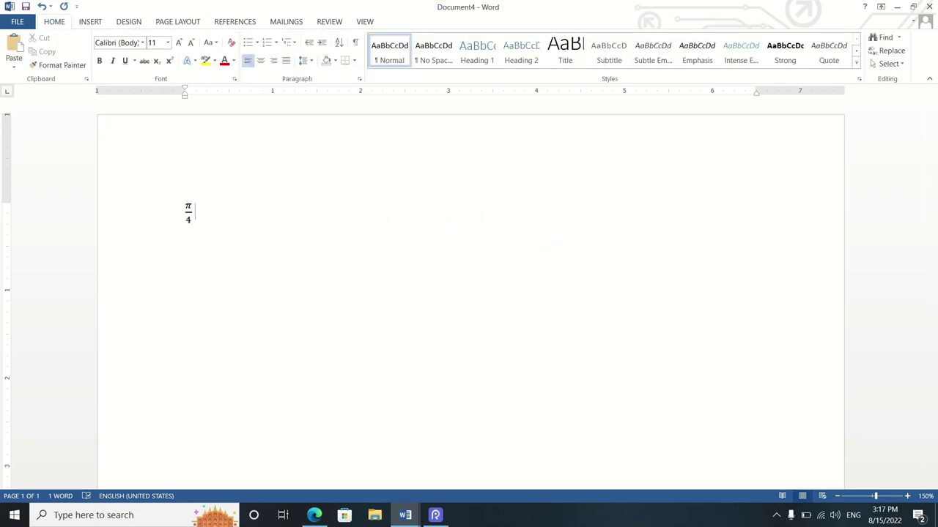
pyautogui.write('x')
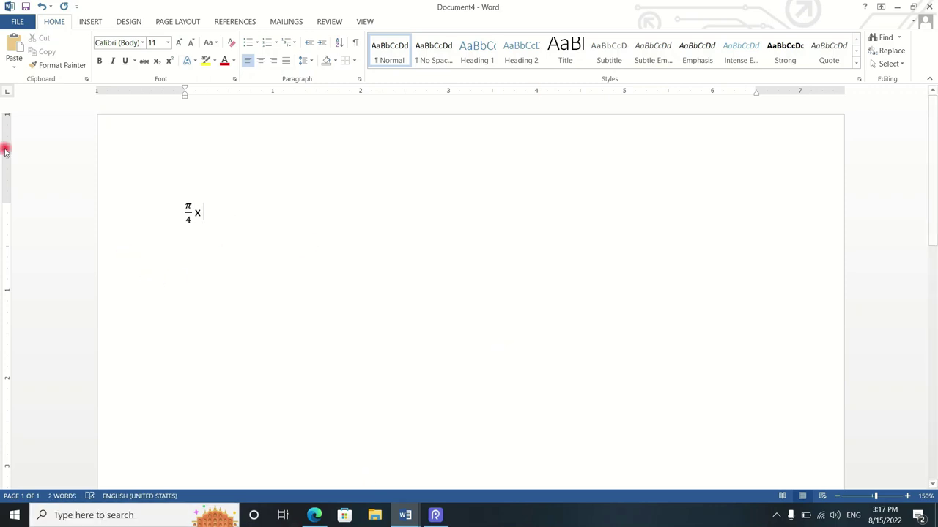
pyautogui.click(93, 22)
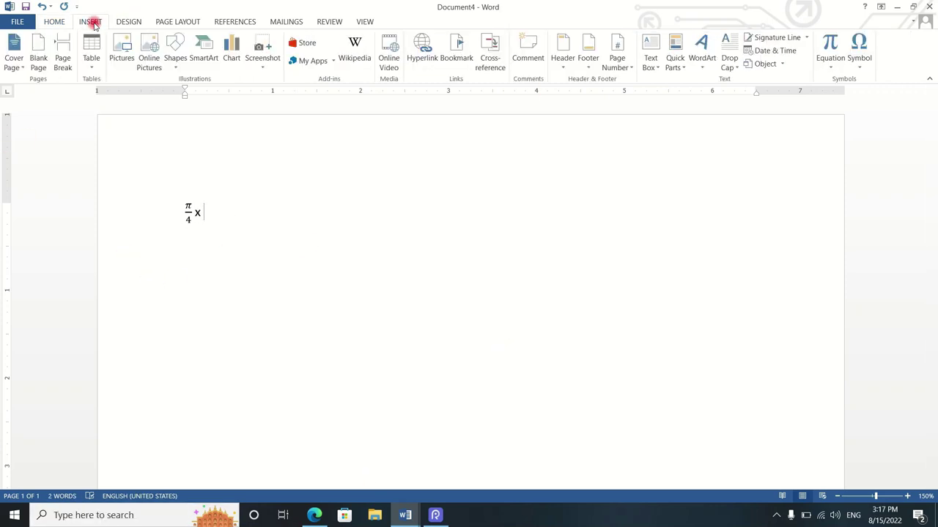
# Step: Add a stacked-fraction equation 360 over 120 after the x
pyautogui.click(830, 44)
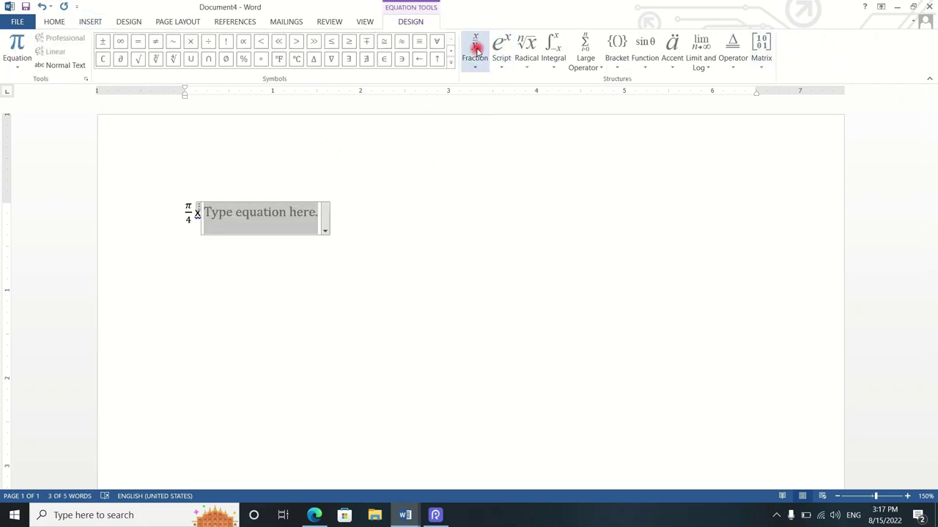
pyautogui.click(476, 48)
pyautogui.click(485, 117)
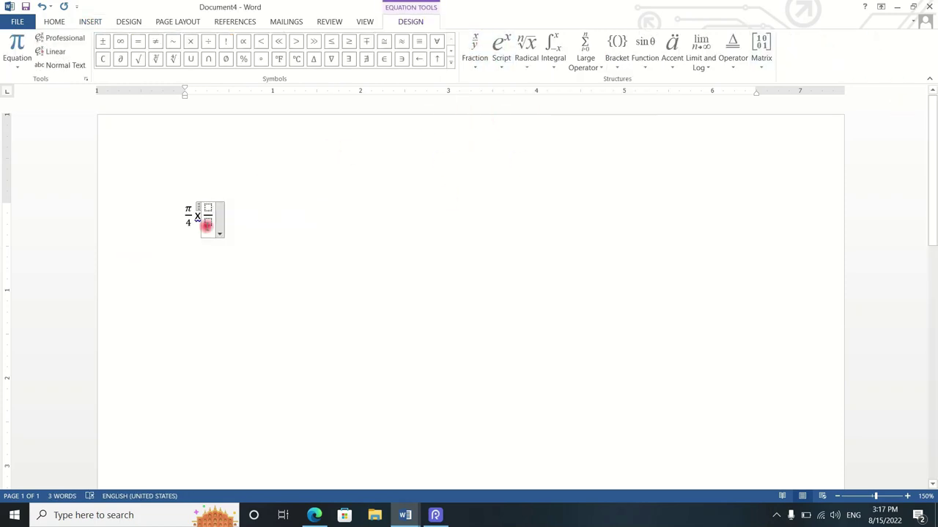
pyautogui.write('360')
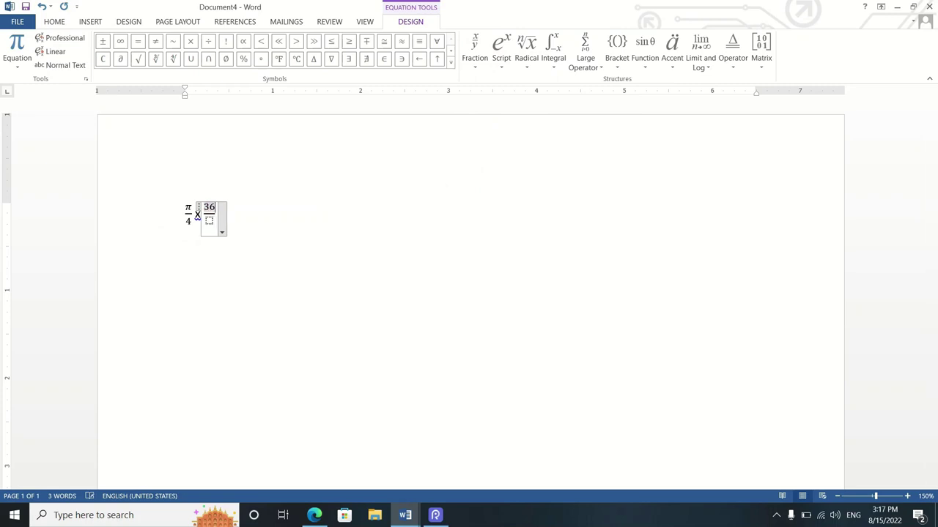
pyautogui.click(212, 222)
pyautogui.write('120')
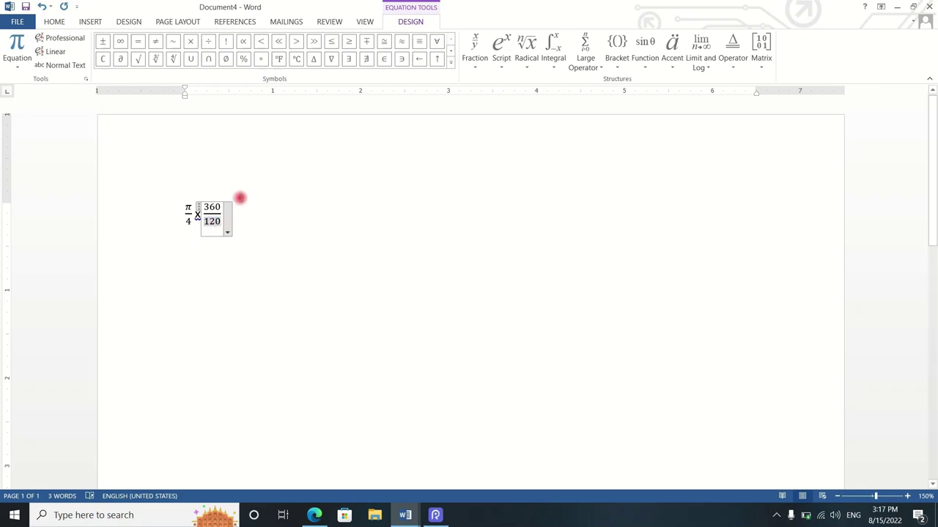
pyautogui.click(229, 219)
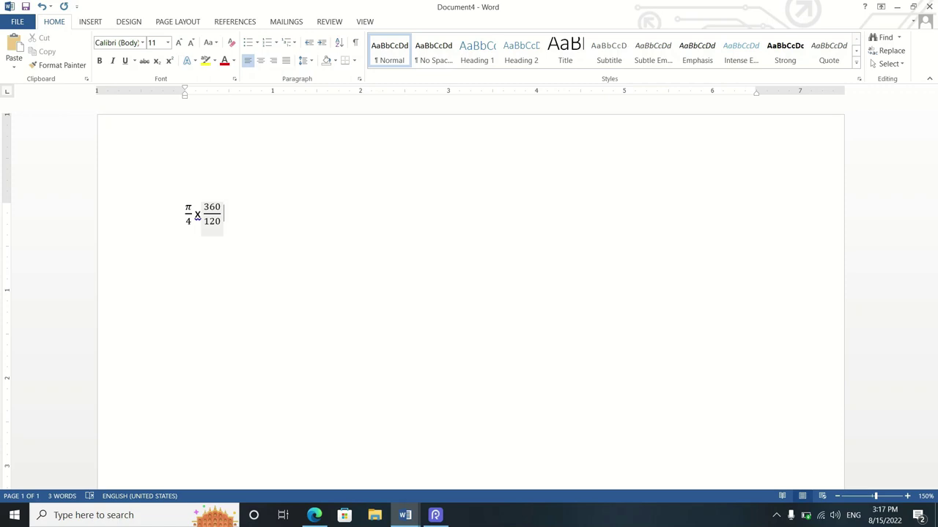
# Step: Insert a new equation with a square root of 25 after the fraction
pyautogui.press('alt')
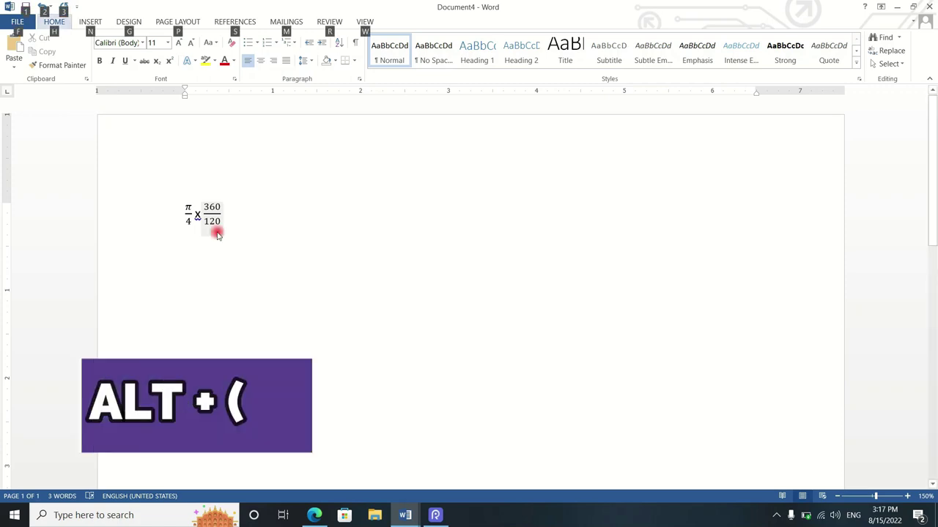
pyautogui.hotkey('alt', '=')
pyautogui.hotkey('alt', '=')
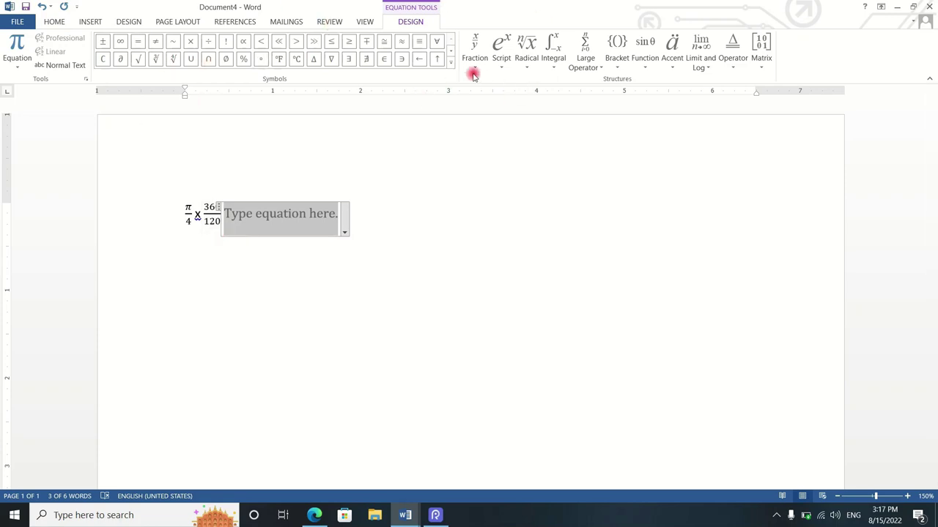
pyautogui.click(450, 62)
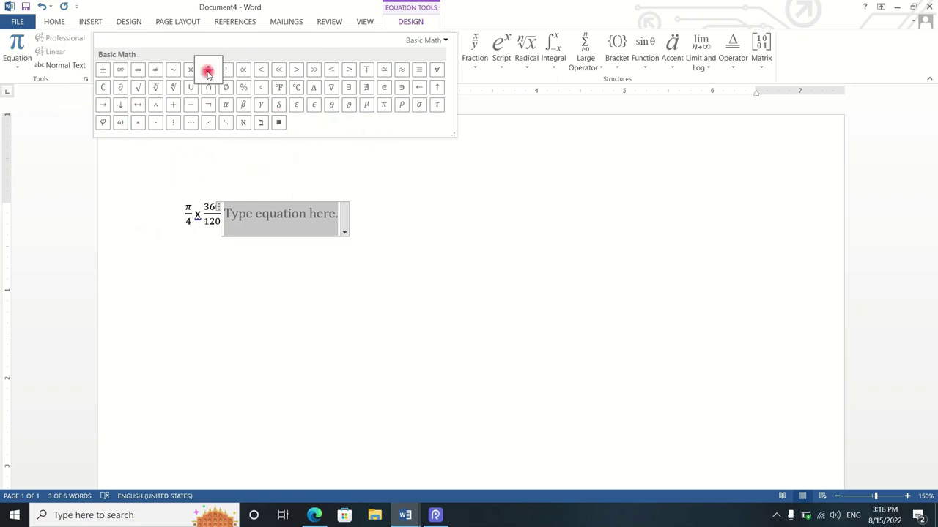
pyautogui.click(612, 63)
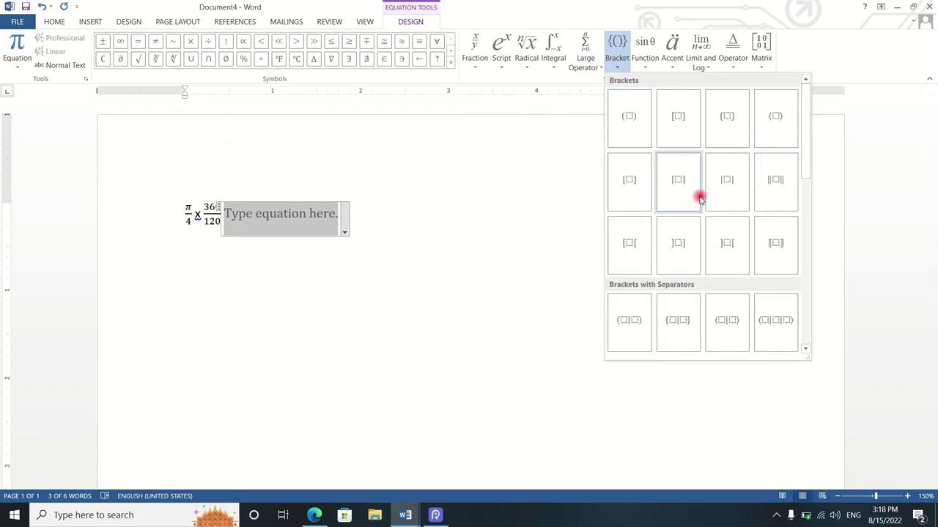
pyautogui.click(532, 74)
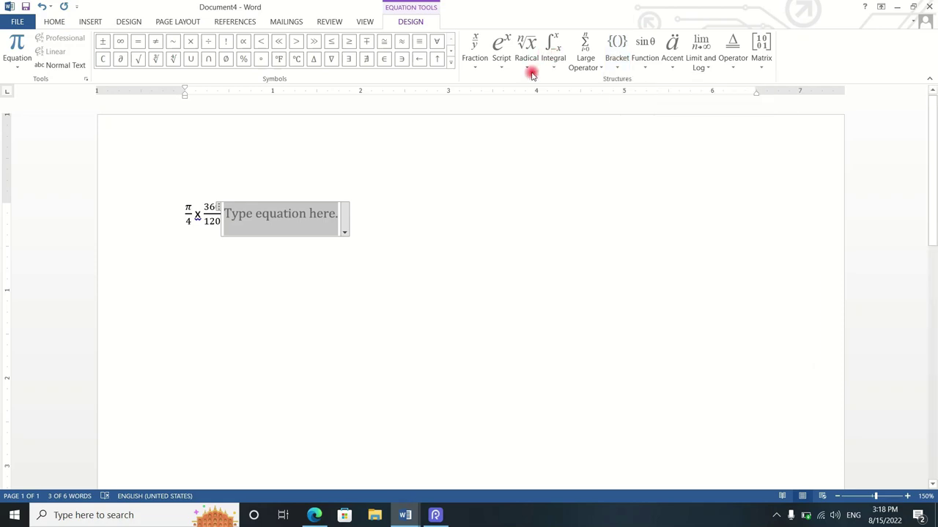
pyautogui.click(531, 71)
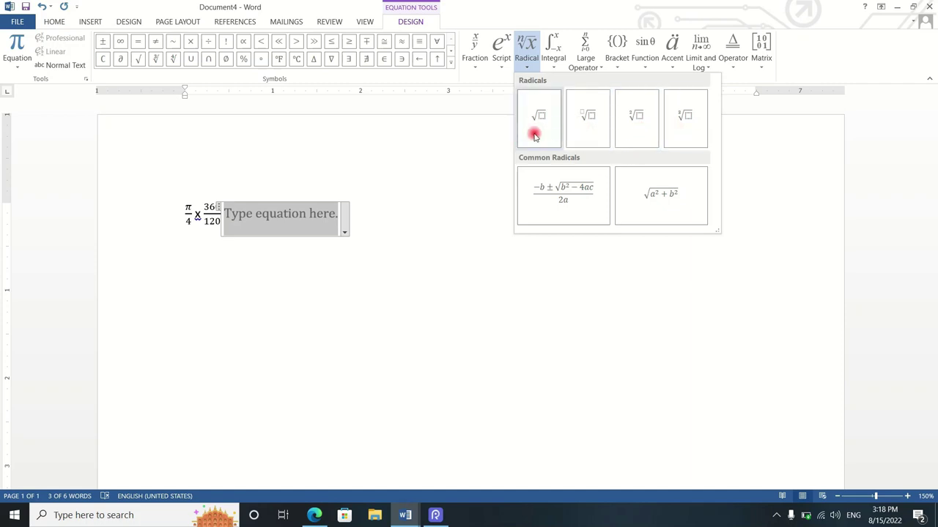
pyautogui.click(534, 137)
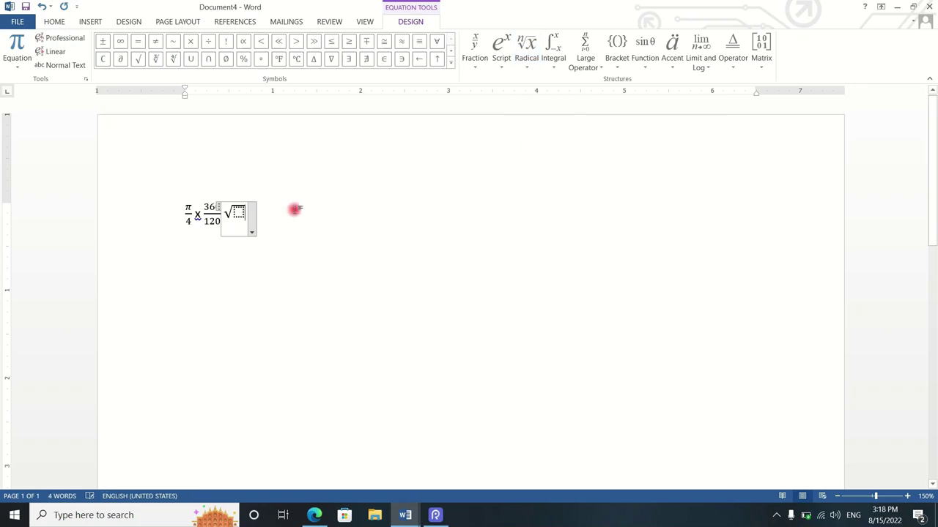
pyautogui.write('25')
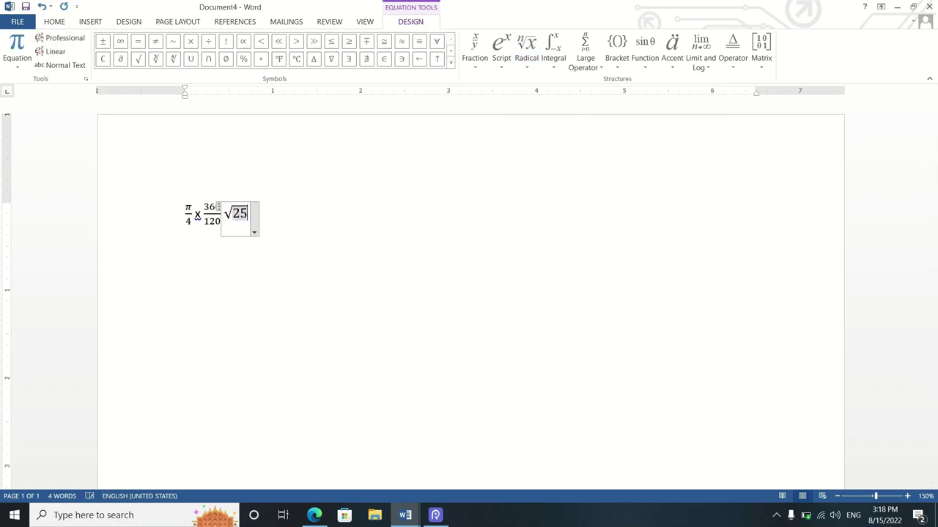
pyautogui.click(284, 214)
pyautogui.click(90, 22)
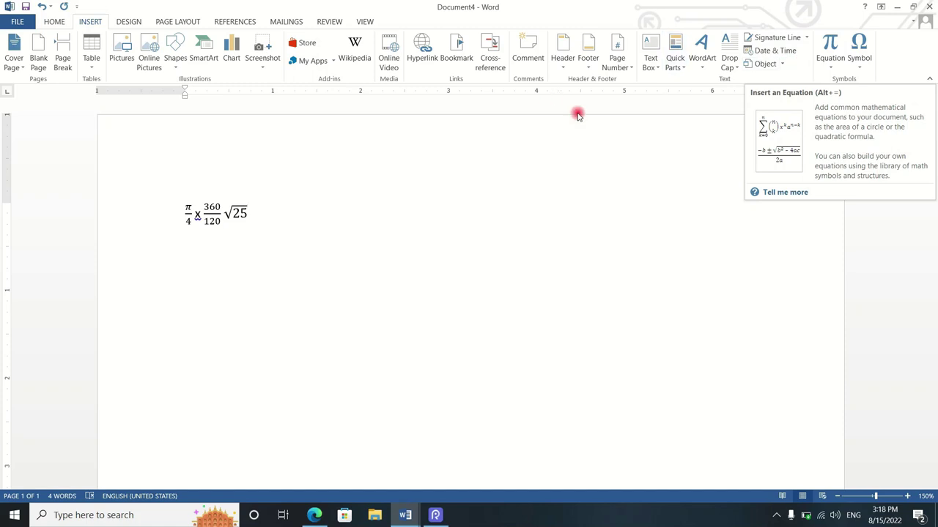
# Step: Add a trademark sign ™ right after √25 and bring up the full Symbol dialog
pyautogui.click(250, 223)
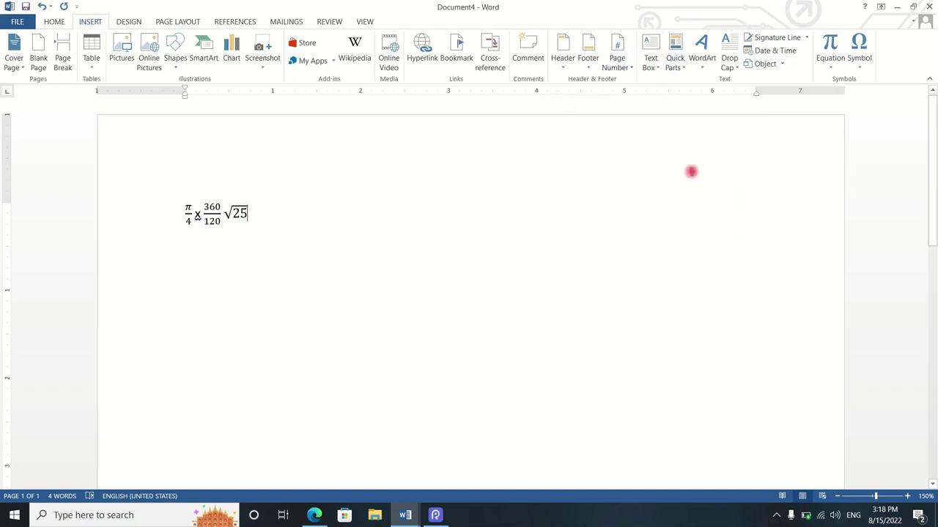
pyautogui.click(854, 56)
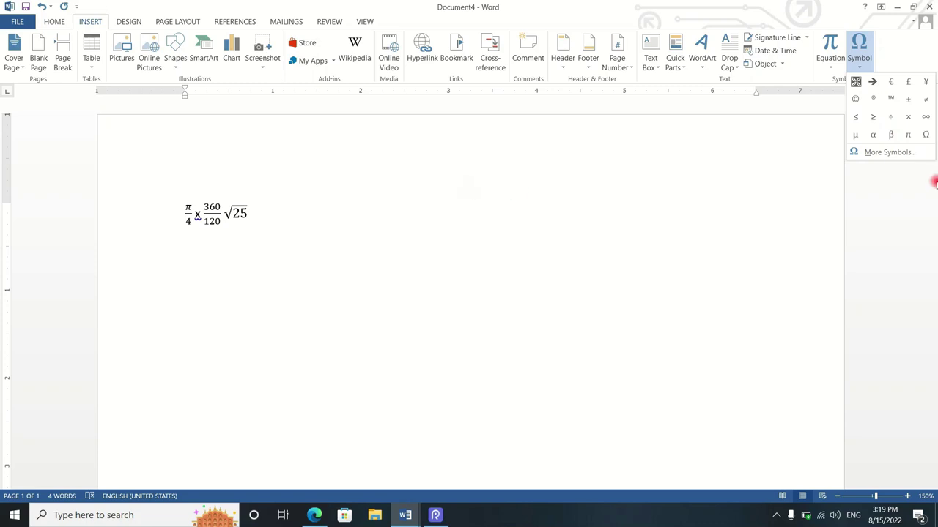
pyautogui.click(893, 102)
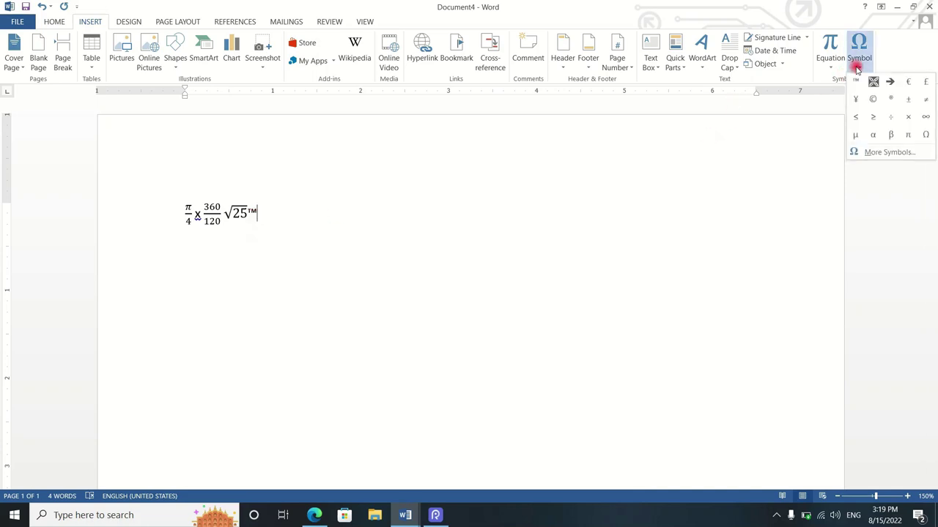
pyautogui.click(869, 153)
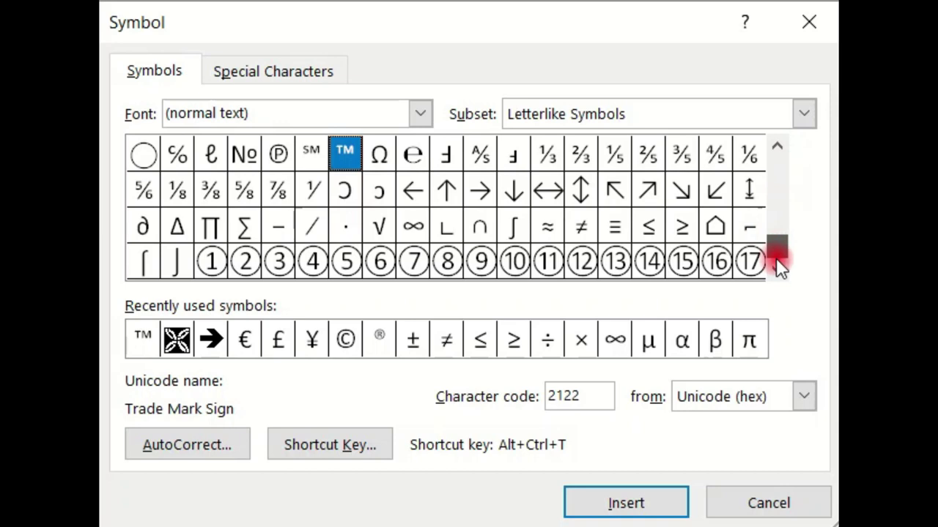
# Step: Insert the recently used Wingdings cross (code 204) after the ™ and close the Symbol dialog
pyautogui.moveTo(776, 258); pyautogui.dragTo(779, 184)
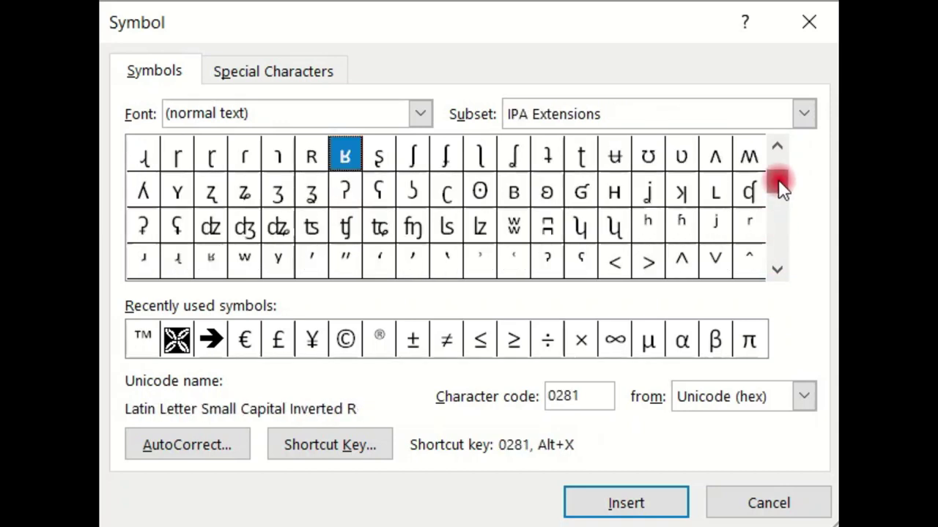
pyautogui.click(177, 340)
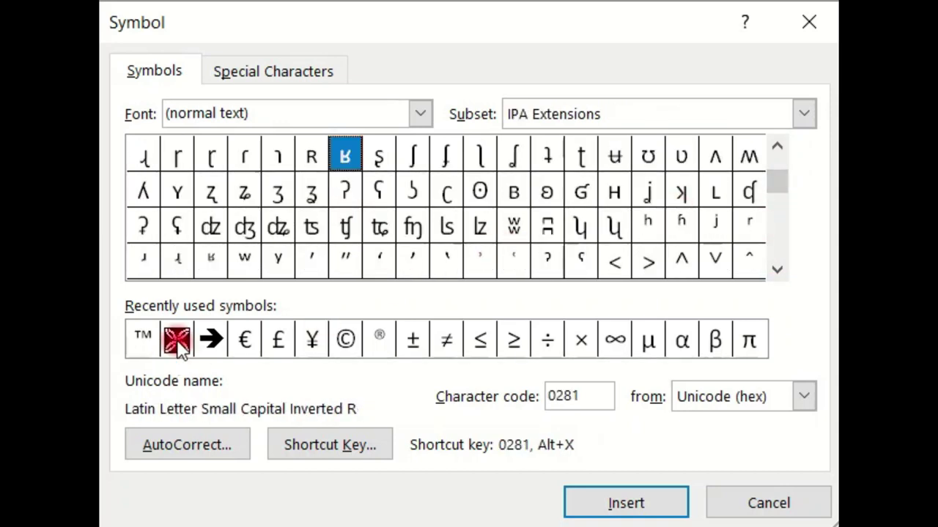
pyautogui.click(599, 503)
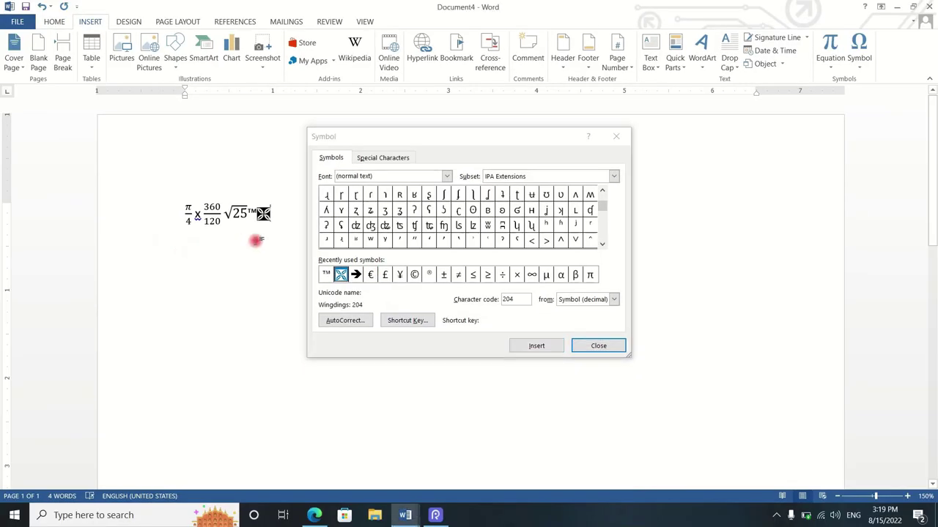
pyautogui.click(703, 454)
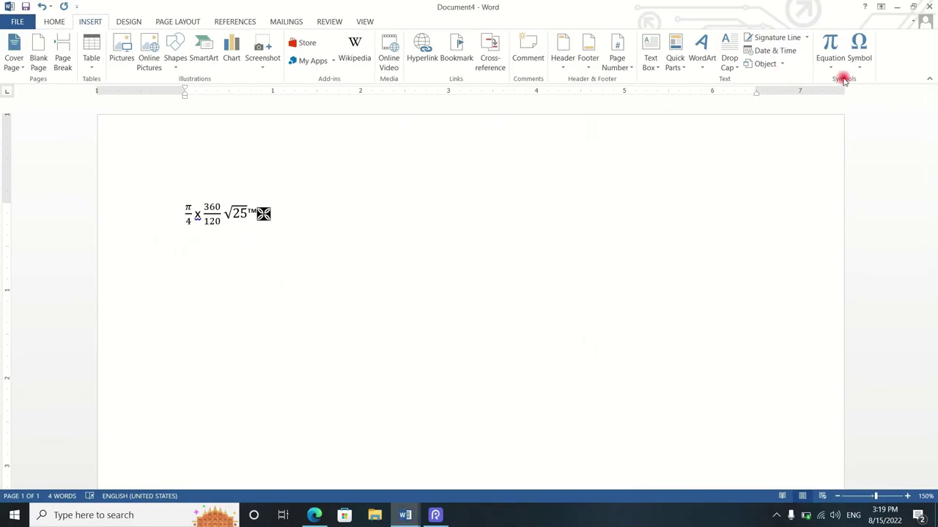